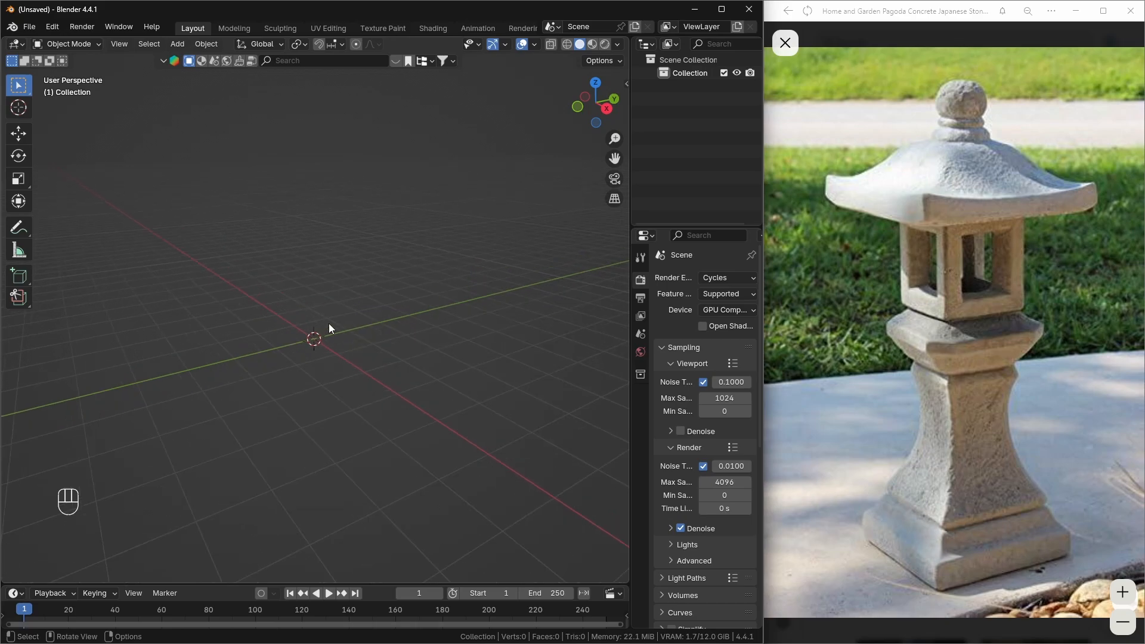
# - Add a mesh plane at the scene origin
pyautogui.hotkey('shift', 'a')
pyautogui.moveTo(322, 364)
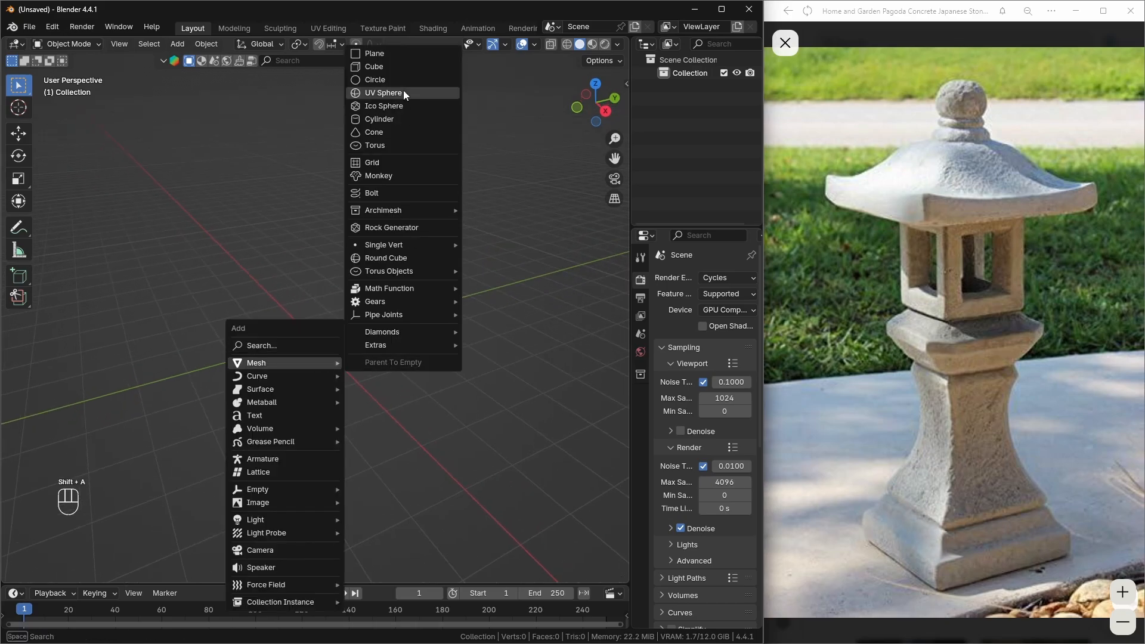
pyautogui.click(402, 52)
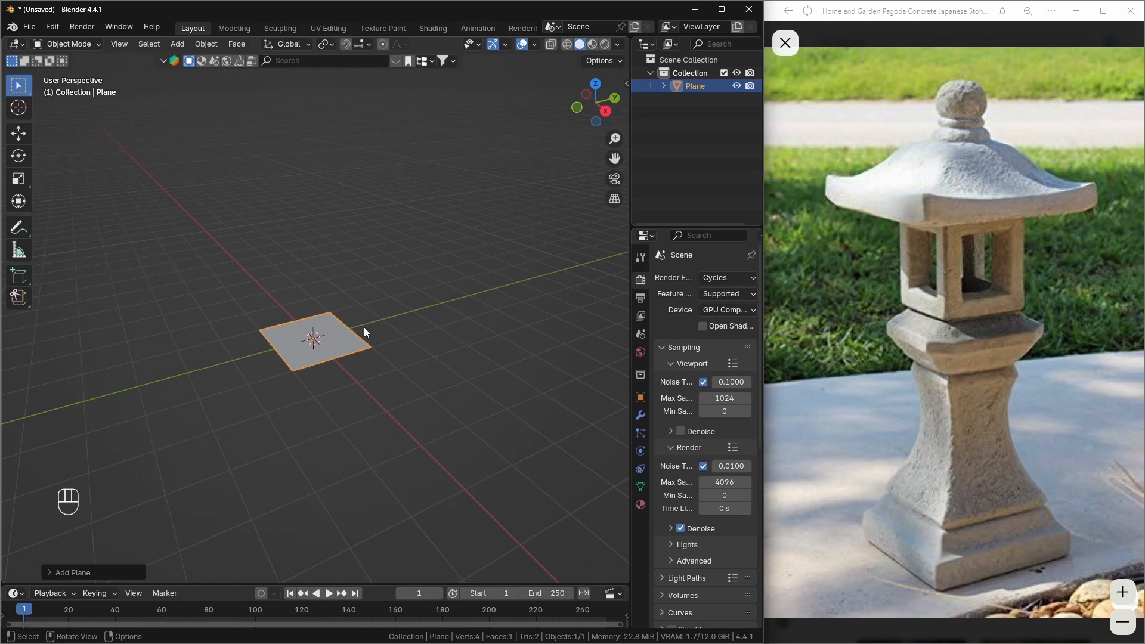
pyautogui.moveTo(364, 327); pyautogui.dragTo(356, 363, button='middle')
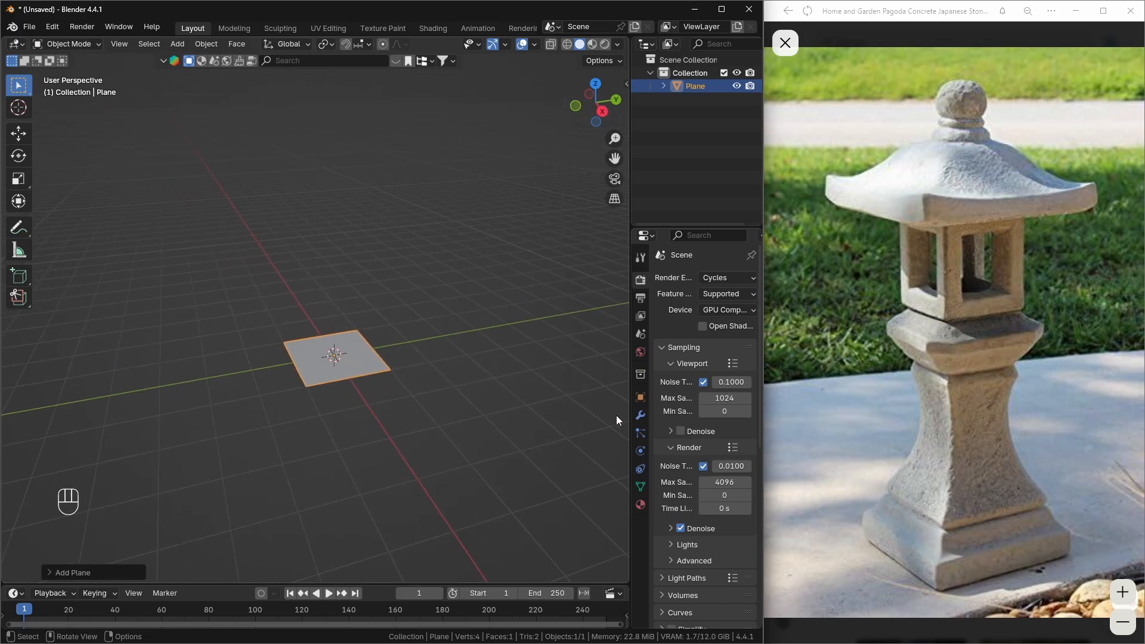
# - Give the plane a Subdivision Surface modifier
pyautogui.click(640, 416)
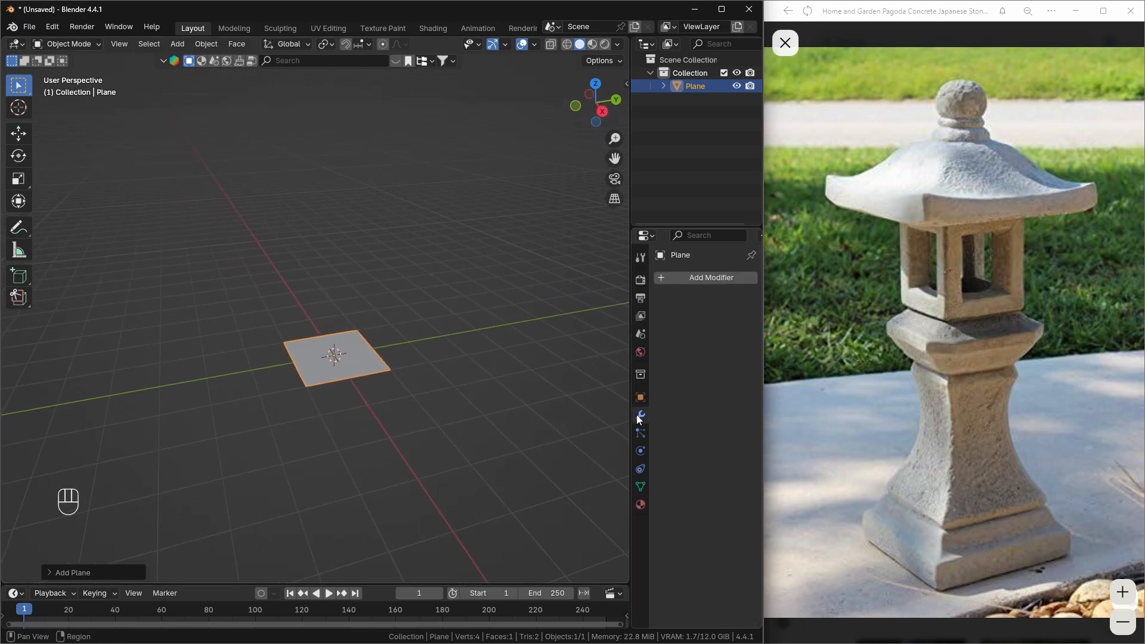
pyautogui.click(689, 280)
pyautogui.moveTo(668, 326)
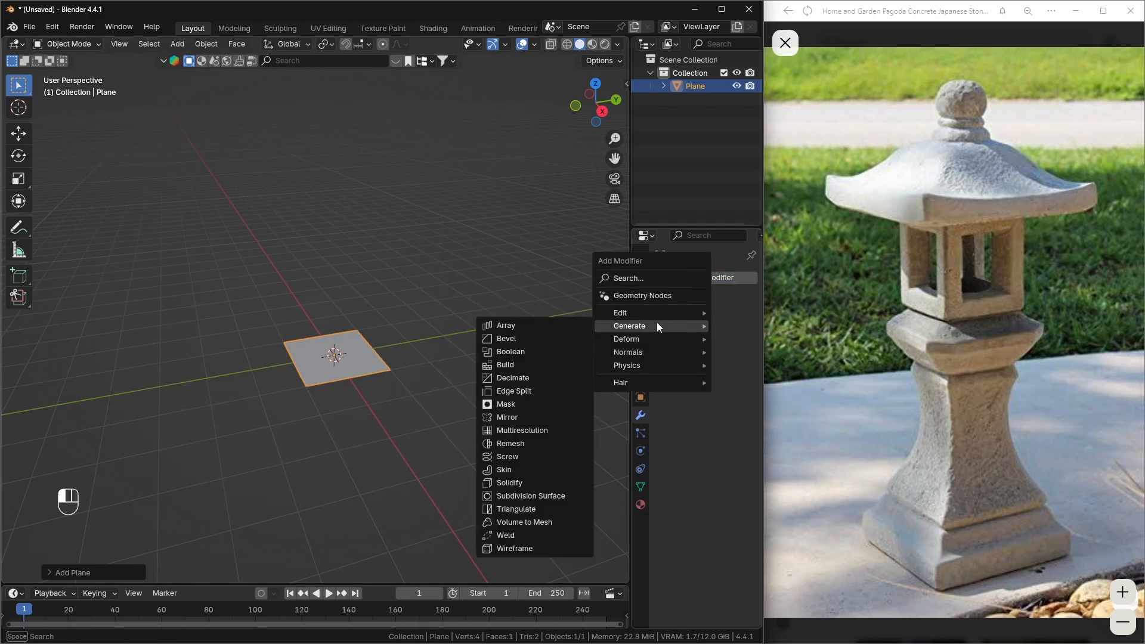
pyautogui.click(531, 496)
pyautogui.scroll(4, 349, 359)
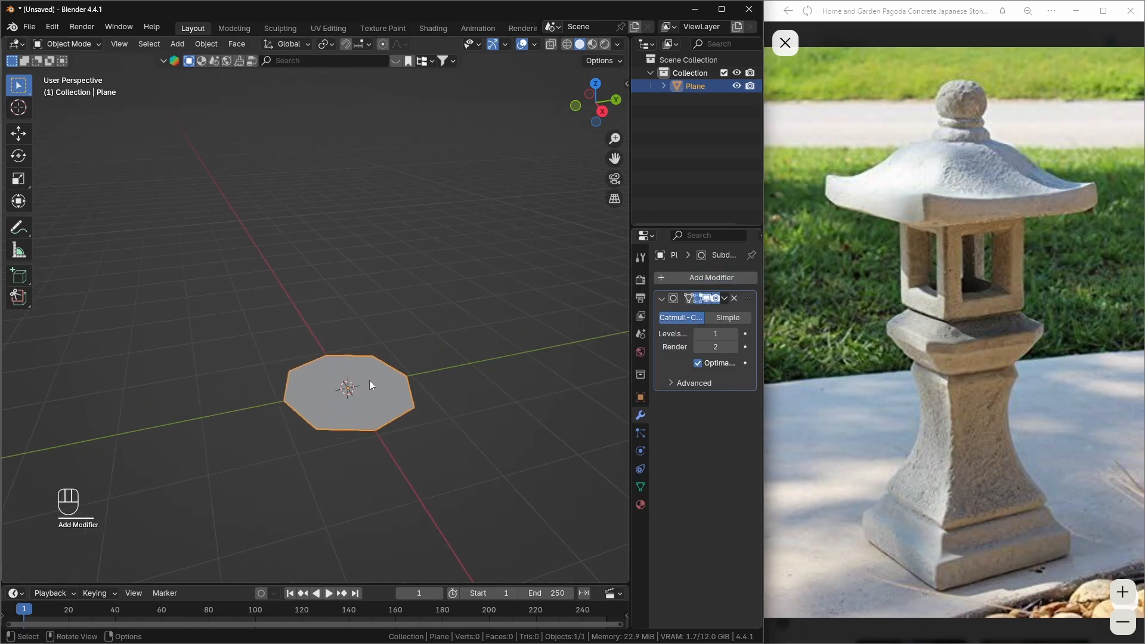
# - Extrude the plane's face upward into a thin square slab
pyautogui.press('Tab')
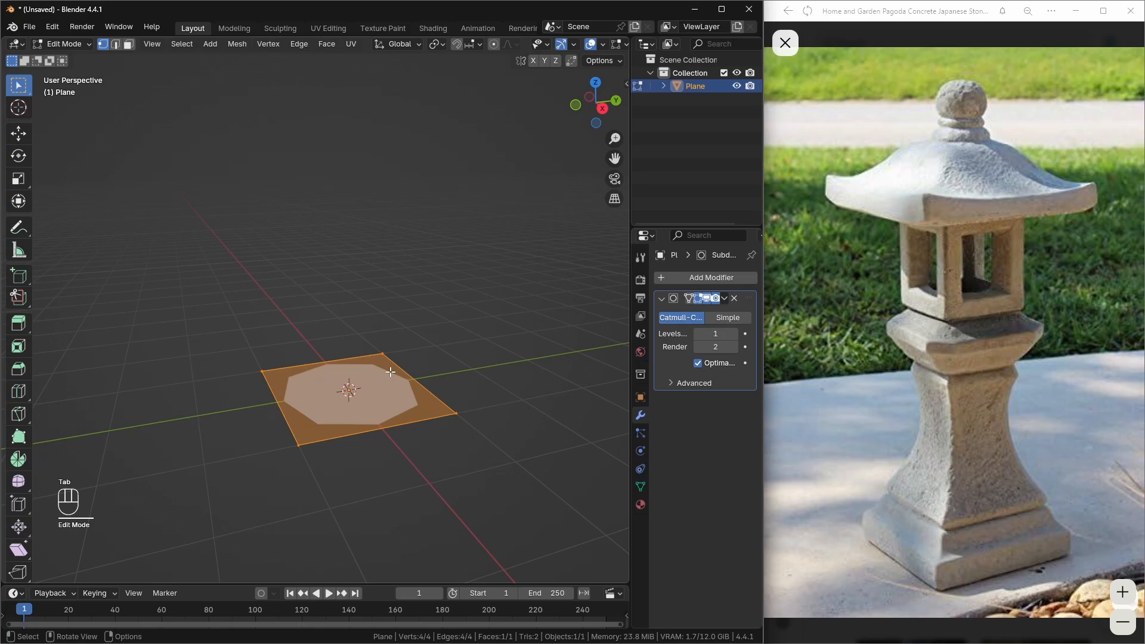
pyautogui.click(128, 44)
pyautogui.press('e')
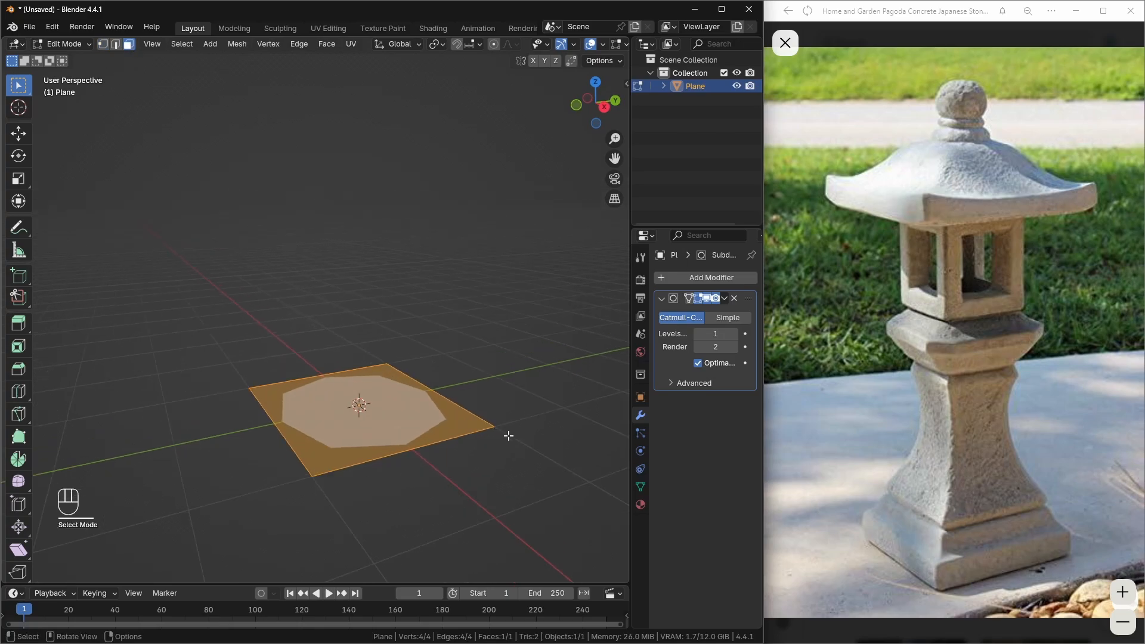
pyautogui.click(515, 424)
# - Extrude the slab's top face into a slightly narrower inset tier and lower that face a little along Z
pyautogui.moveTo(509, 450); pyautogui.dragTo(338, 378, button='middle')
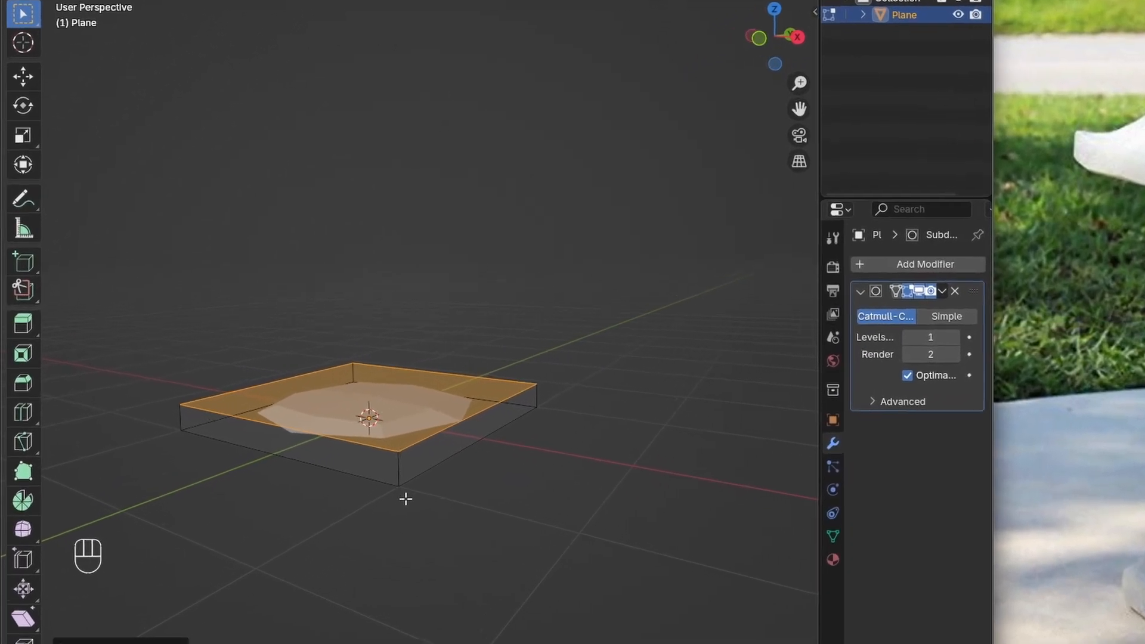
pyautogui.moveTo(689, 498); pyautogui.dragTo(610, 499, button='middle')
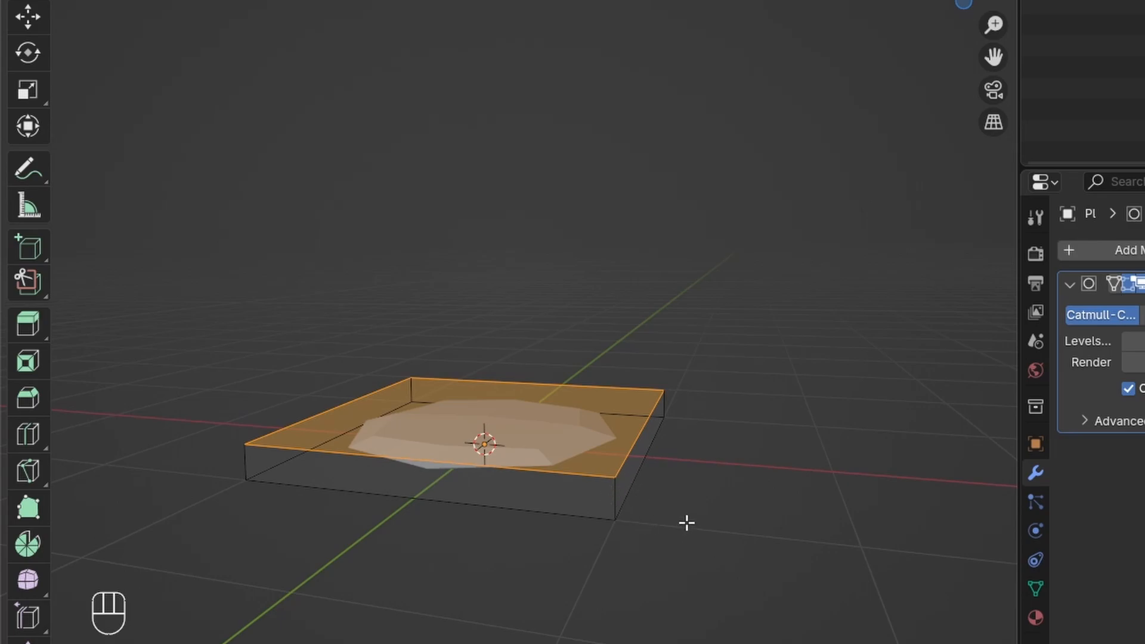
pyautogui.moveTo(687, 523); pyautogui.dragTo(686, 499, button='middle')
pyautogui.scroll(1, 636, 489)
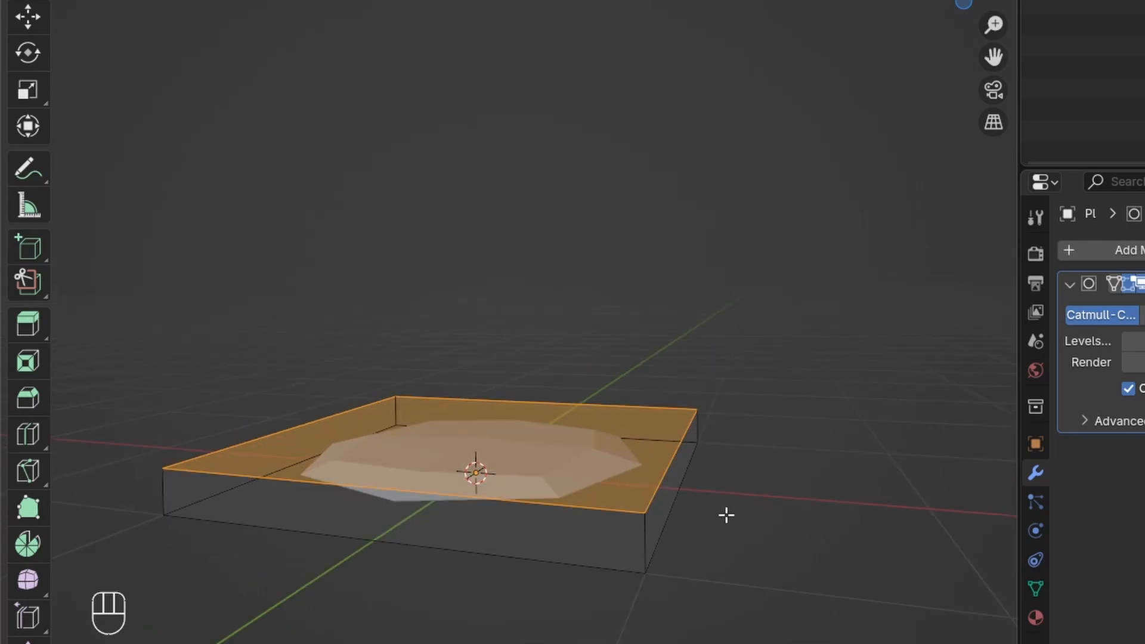
pyautogui.press('e')
pyautogui.press('s')
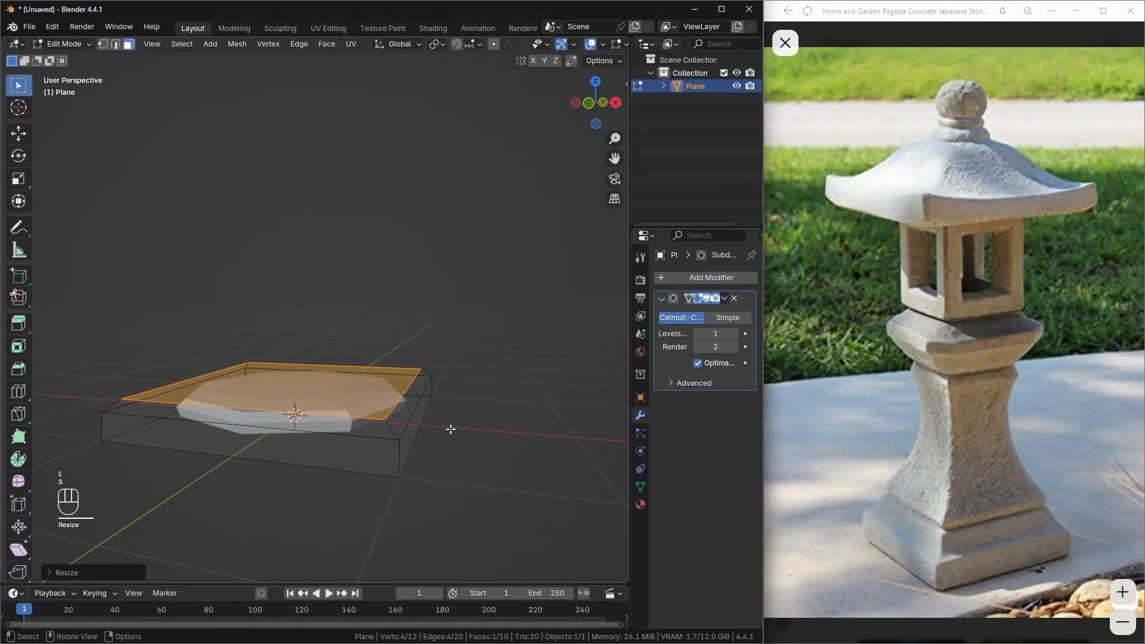
pyautogui.press('g')
pyautogui.press('z')
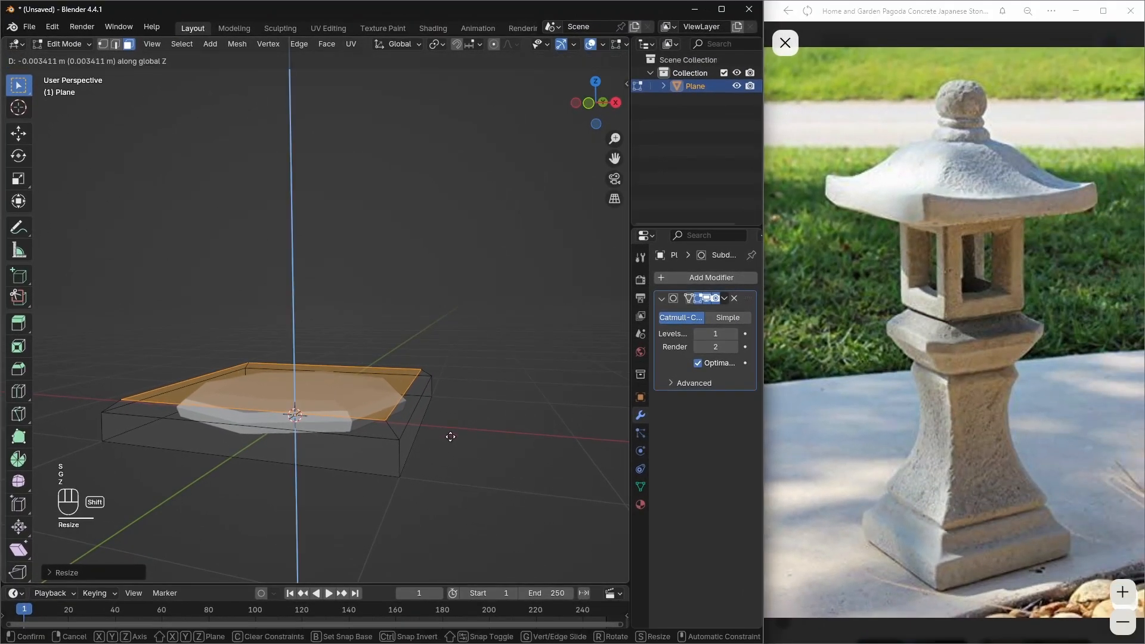
pyautogui.click(452, 468)
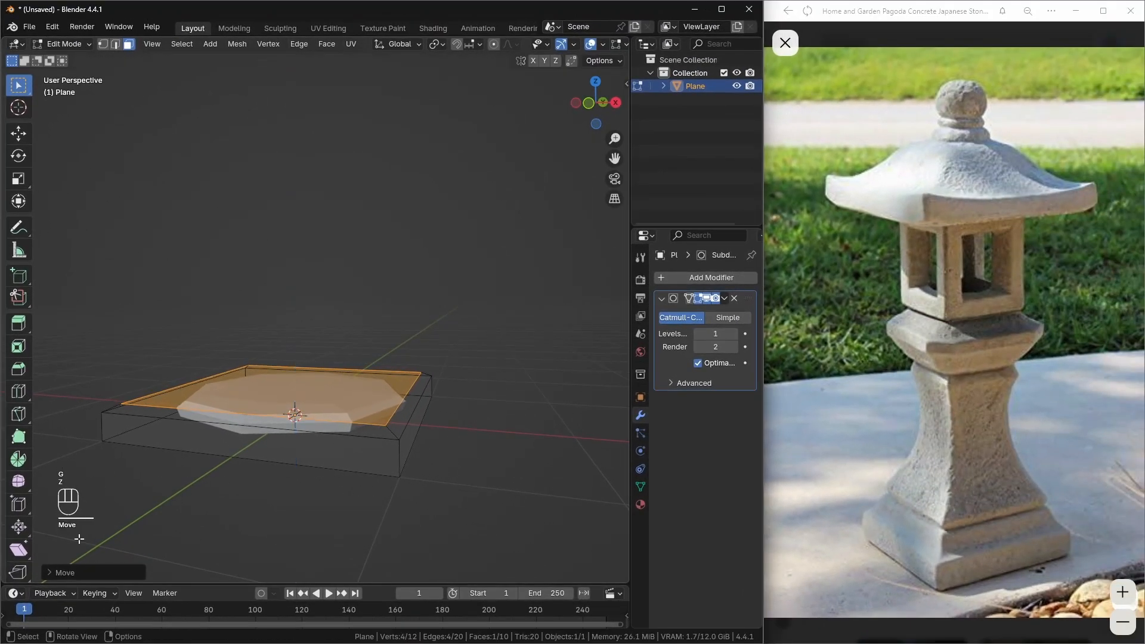
# - Extrude the inset top face straight upward a short distance to add another tier
pyautogui.moveTo(272, 519); pyautogui.dragTo(236, 479, button='middle')
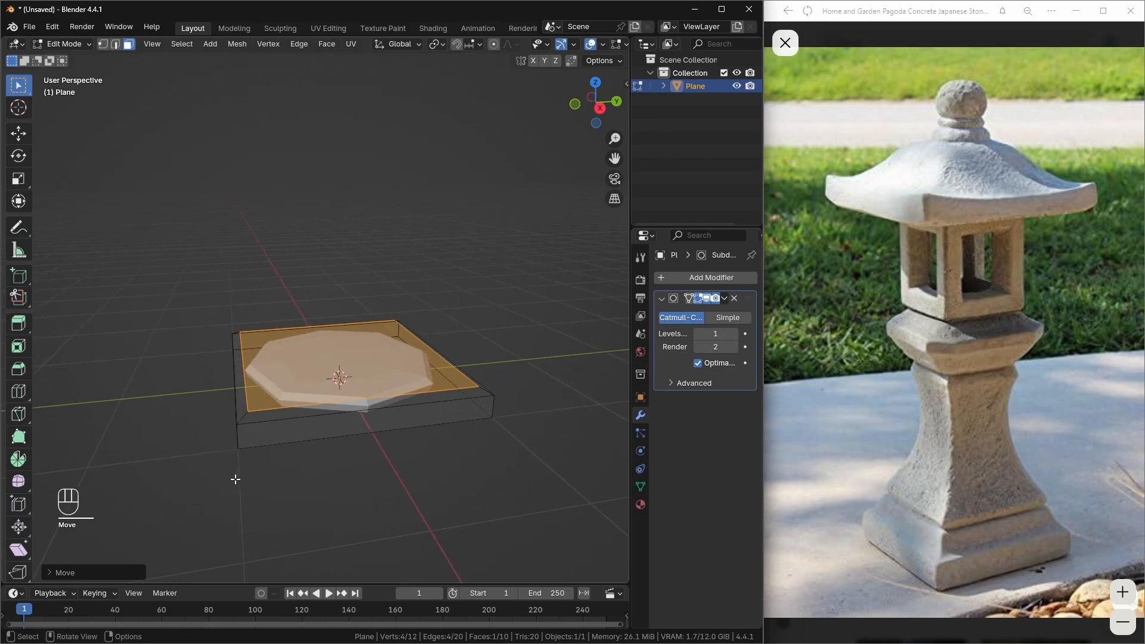
pyautogui.moveTo(403, 447); pyautogui.dragTo(496, 421, button='middle')
pyautogui.press('e')
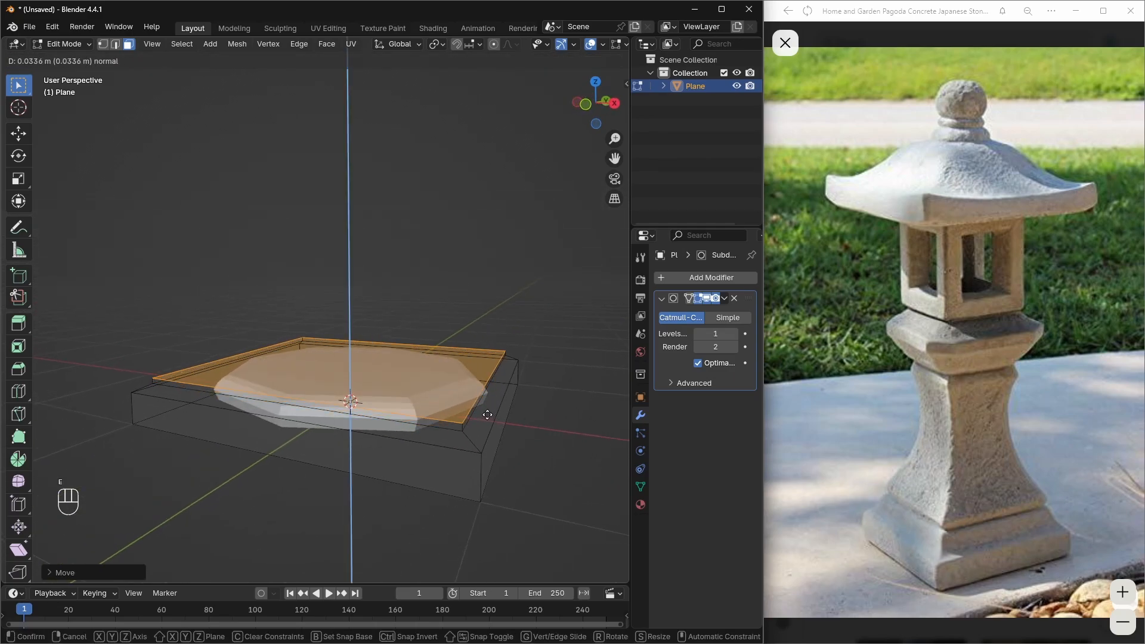
pyautogui.scroll(-2, 466, 458)
# - Select only the vertical edges at all four corners of the slab and crease them to make the corners sharp
pyautogui.moveTo(466, 457); pyautogui.dragTo(383, 371, button='middle')
pyautogui.press('2')
pyautogui.moveTo(346, 373); pyautogui.dragTo(403, 466)
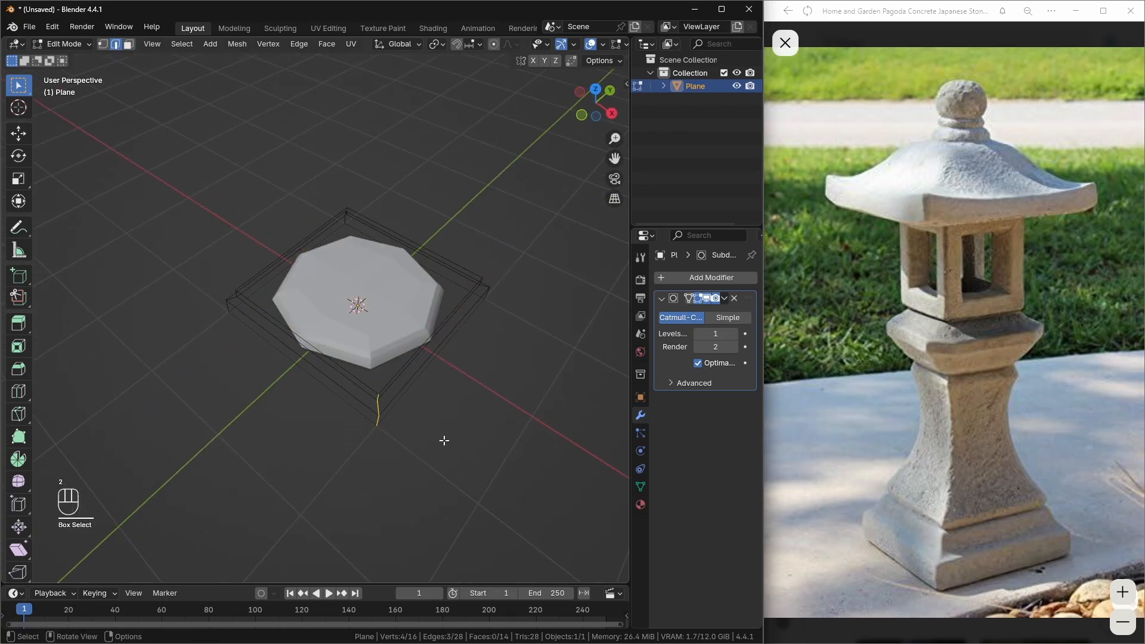
pyautogui.moveTo(442, 440); pyautogui.dragTo(322, 432, button='middle')
pyautogui.keyDown('shift'); pyautogui.moveTo(380, 443); pyautogui.dragTo(423, 532); pyautogui.keyUp('shift')
pyautogui.moveTo(472, 464); pyautogui.dragTo(348, 436, button='middle')
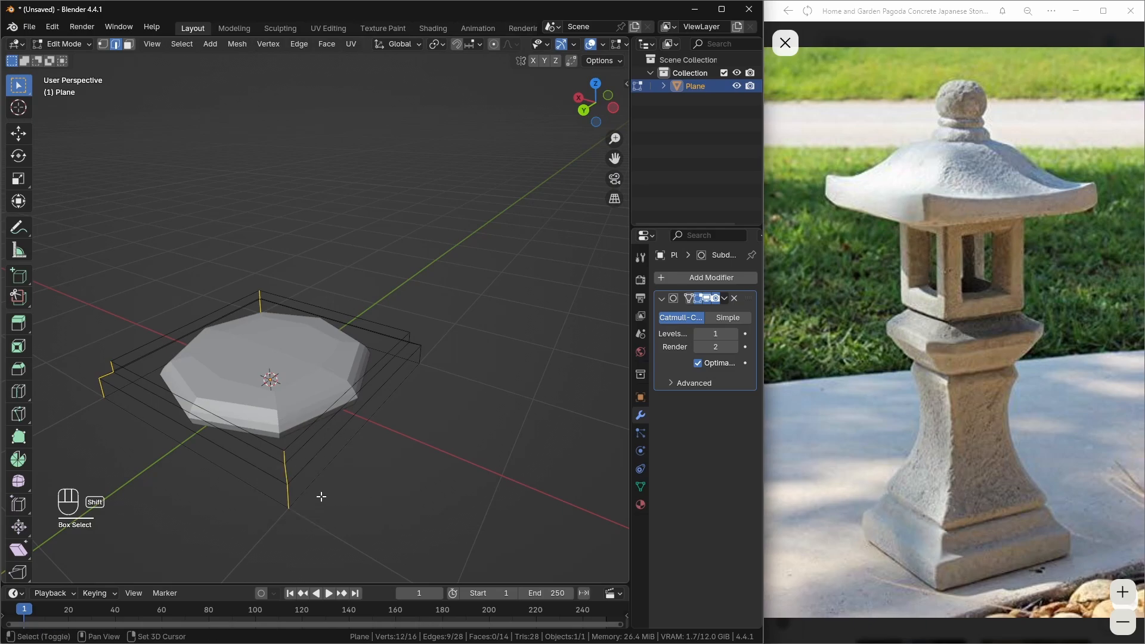
pyautogui.keyDown('shift'); pyautogui.moveTo(406, 336); pyautogui.dragTo(446, 385); pyautogui.keyUp('shift')
pyautogui.moveTo(456, 390); pyautogui.dragTo(289, 358, button='middle')
pyautogui.keyDown('shift'); pyautogui.moveTo(274, 358); pyautogui.dragTo(343, 444); pyautogui.keyUp('shift')
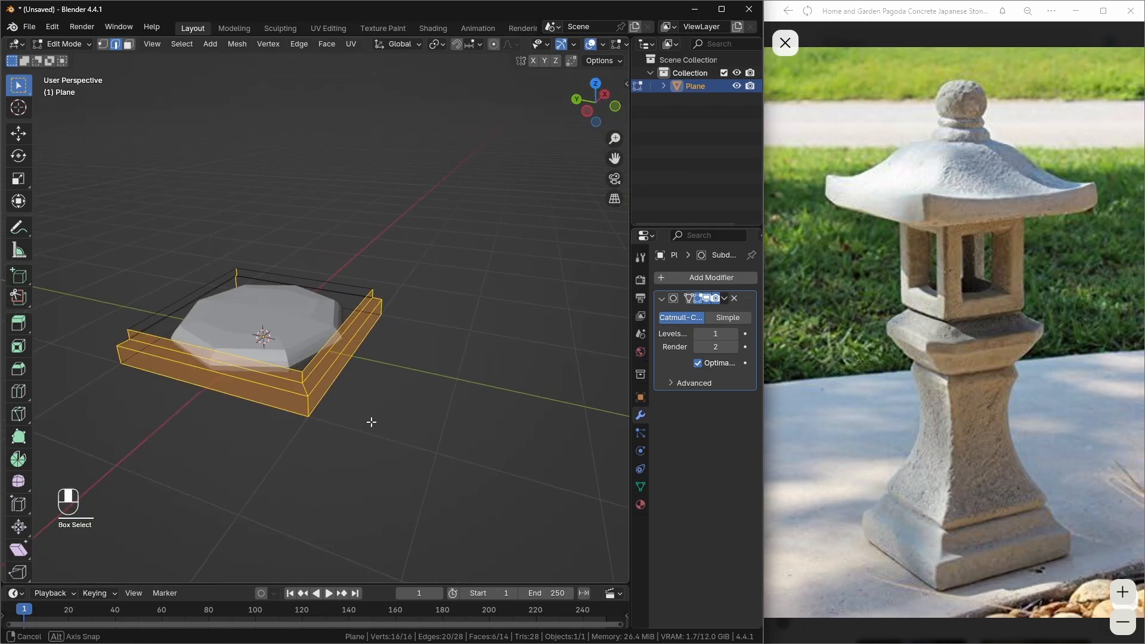
pyautogui.moveTo(370, 422); pyautogui.dragTo(351, 396, button='middle')
pyautogui.keyDown('ctrl'); pyautogui.moveTo(351, 394); pyautogui.dragTo(324, 341); pyautogui.keyUp('ctrl')
pyautogui.keyDown('ctrl'); pyautogui.moveTo(251, 439); pyautogui.dragTo(208, 326); pyautogui.keyUp('ctrl')
pyautogui.moveTo(411, 412); pyautogui.dragTo(377, 487, button='middle')
pyautogui.moveTo(377, 471); pyautogui.dragTo(335, 384, button='middle')
pyautogui.hotkey('shift', 'e')
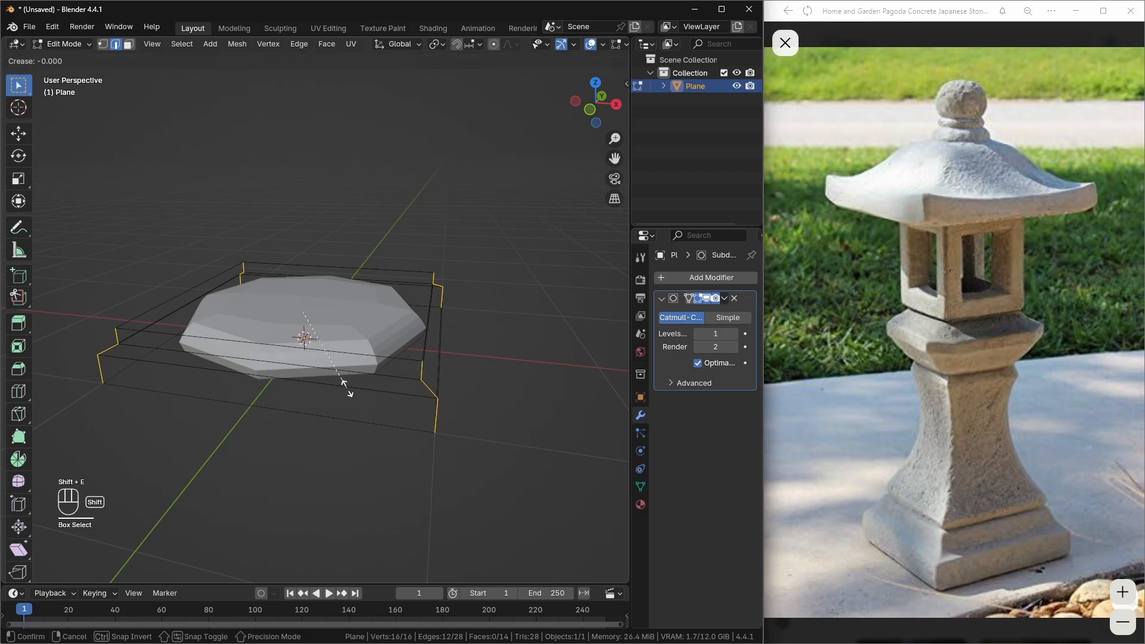
pyautogui.click(494, 476)
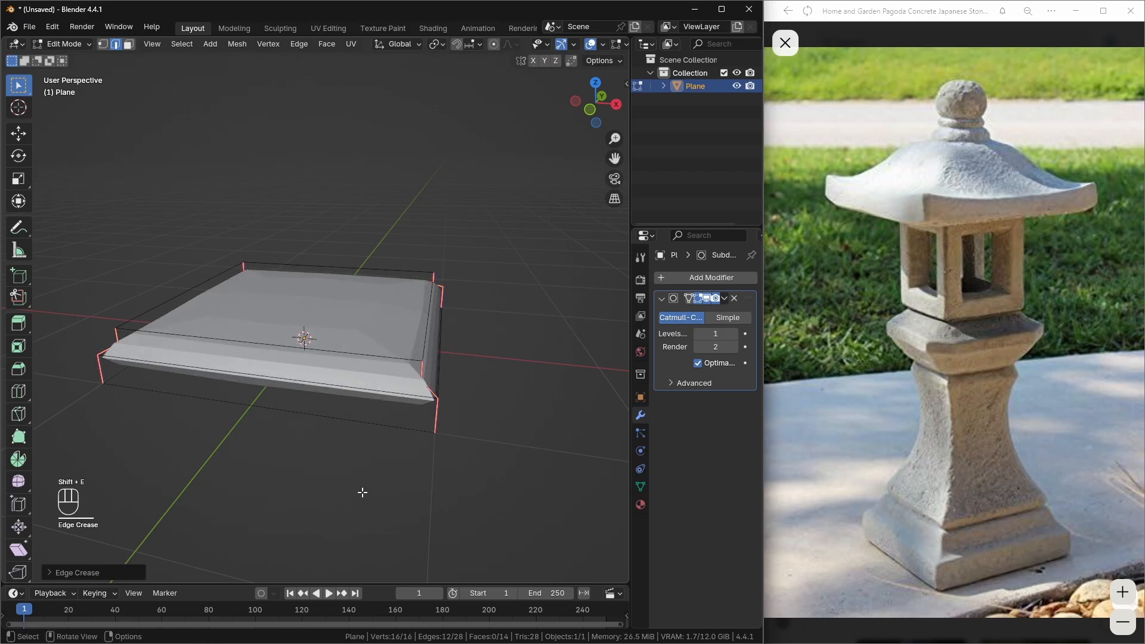
# - With X-ray shading on, crease the four edges of the slab's underside to 1.000
pyautogui.moveTo(363, 489); pyautogui.dragTo(283, 409, button='middle')
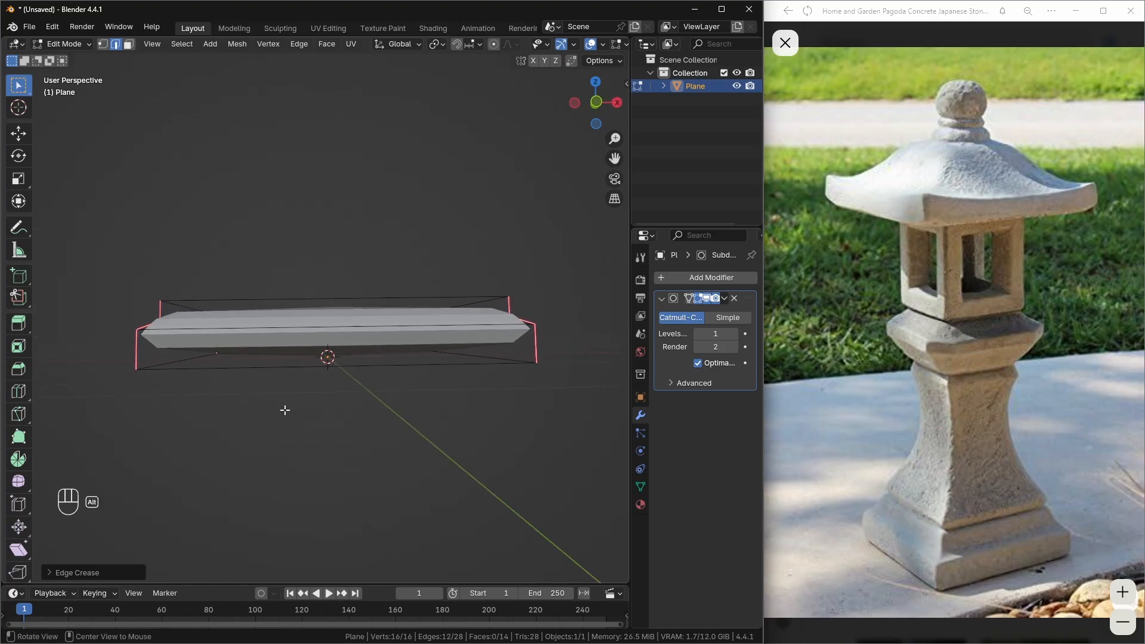
pyautogui.hotkey('alt', 'z')
pyautogui.moveTo(91, 343); pyautogui.dragTo(546, 416)
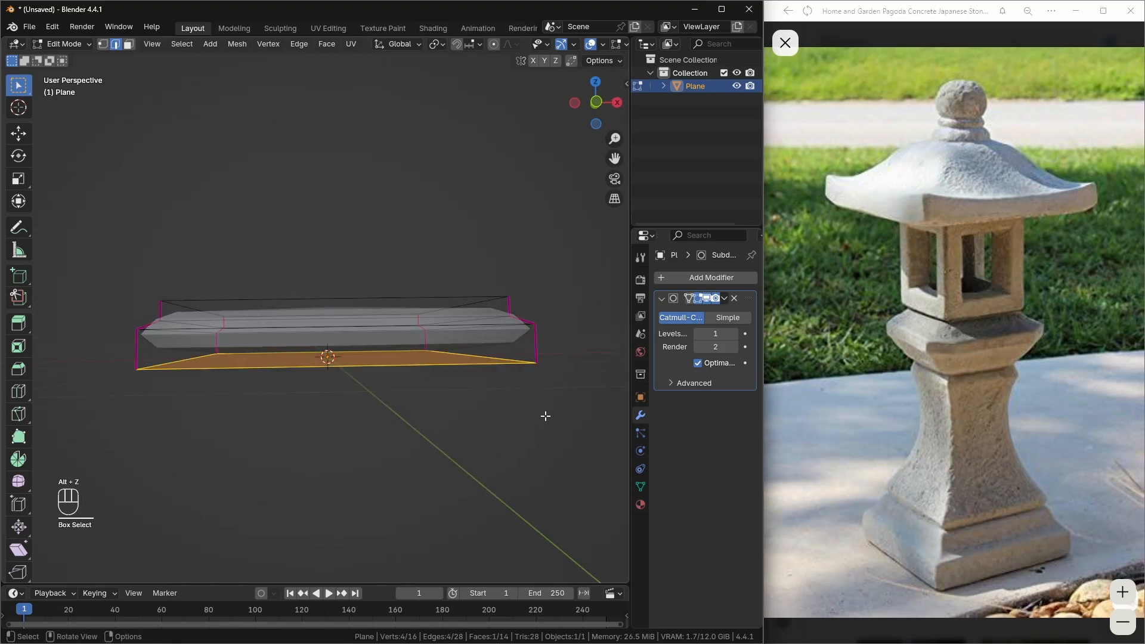
pyautogui.hotkey('shift', 'e')
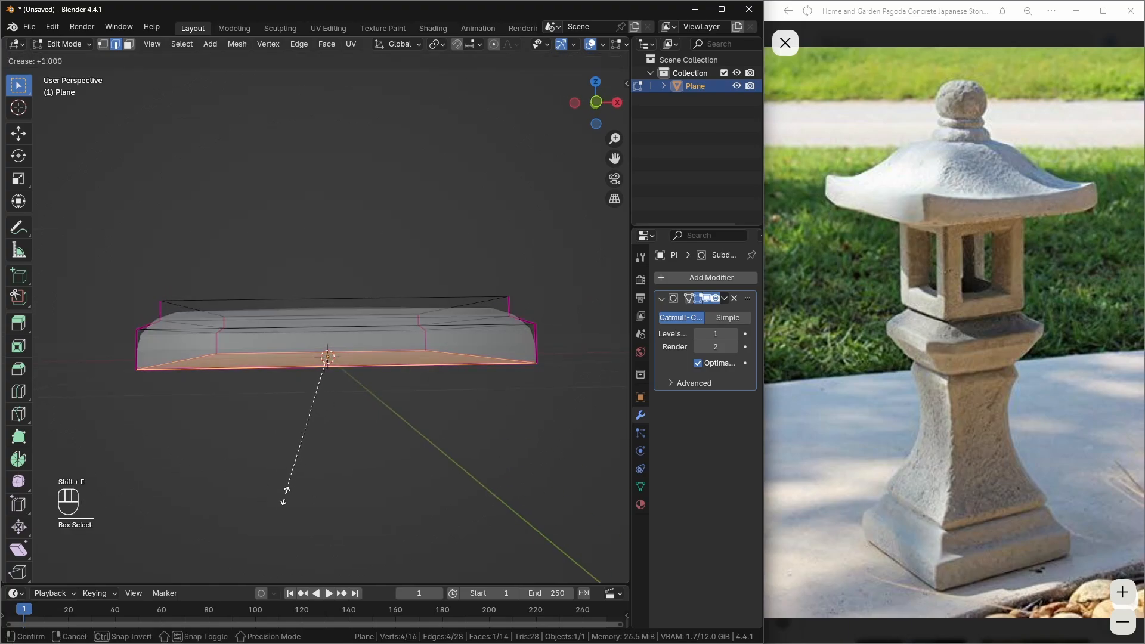
pyautogui.click(275, 522)
# - Raise the Subdivision Surface modifier's viewport levels to 3 in Object Mode
pyautogui.press('Tab')
pyautogui.moveTo(343, 404); pyautogui.dragTo(378, 421, button='middle')
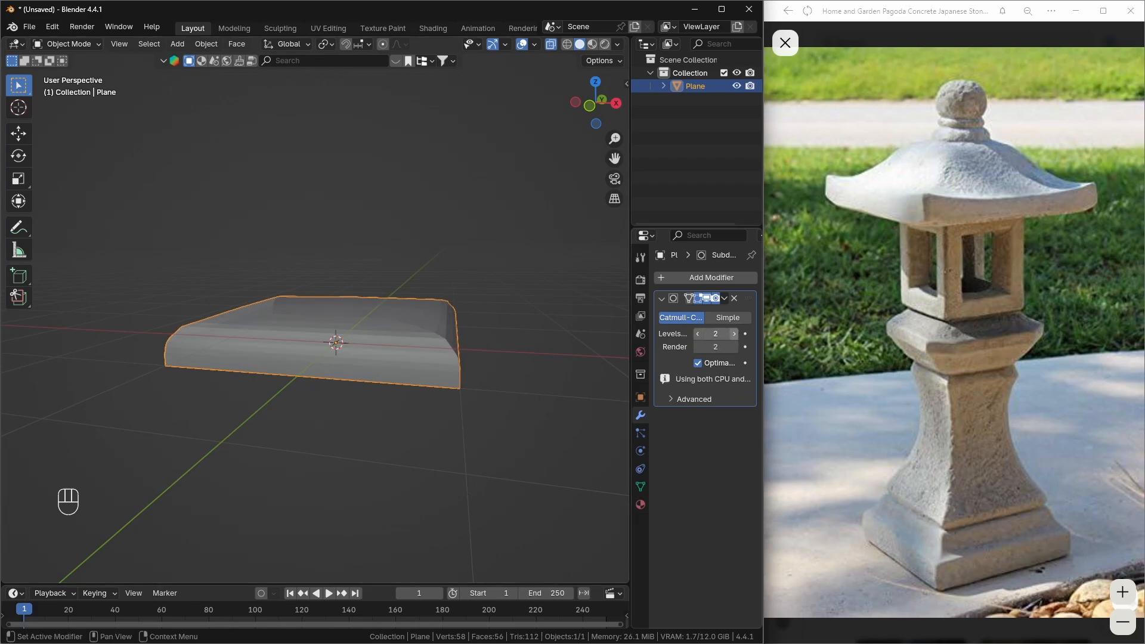
pyautogui.click(734, 334)
# - Add one centred loop cut around the sloped band between the slab's outer top edge and the inset tier
pyautogui.moveTo(474, 348); pyautogui.dragTo(414, 356, button='middle')
pyautogui.press('Tab')
pyautogui.press('2')
pyautogui.click(335, 316)
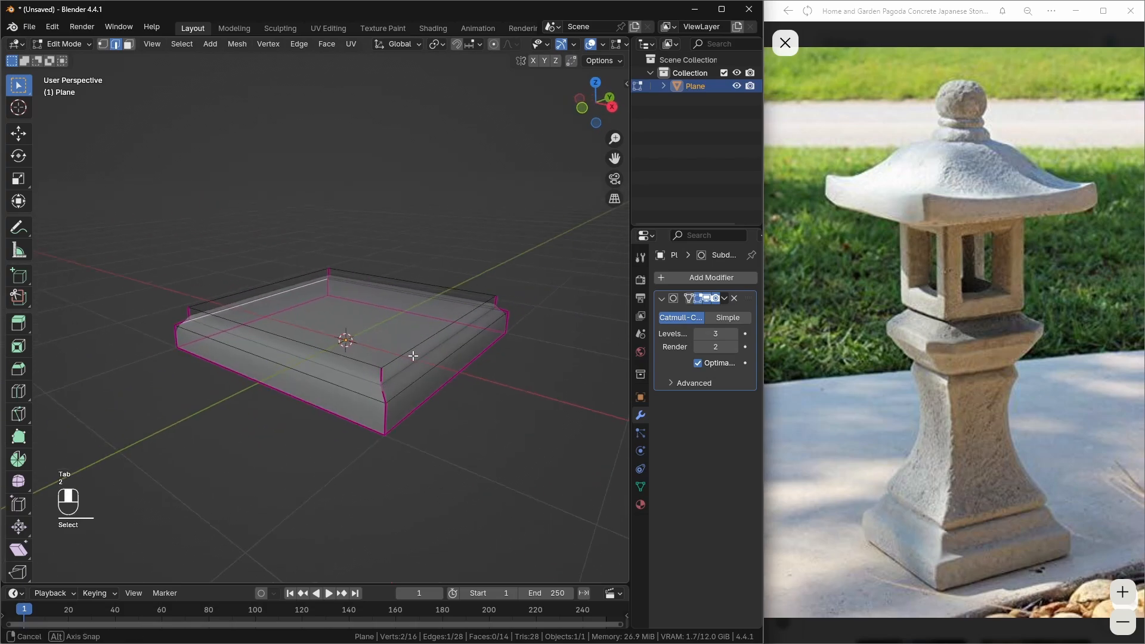
pyautogui.hotkey('alt', 'z')
pyautogui.moveTo(328, 396); pyautogui.dragTo(395, 370, button='middle')
pyautogui.scroll(1, 322, 363)
pyautogui.hotkey('alt', 'z')
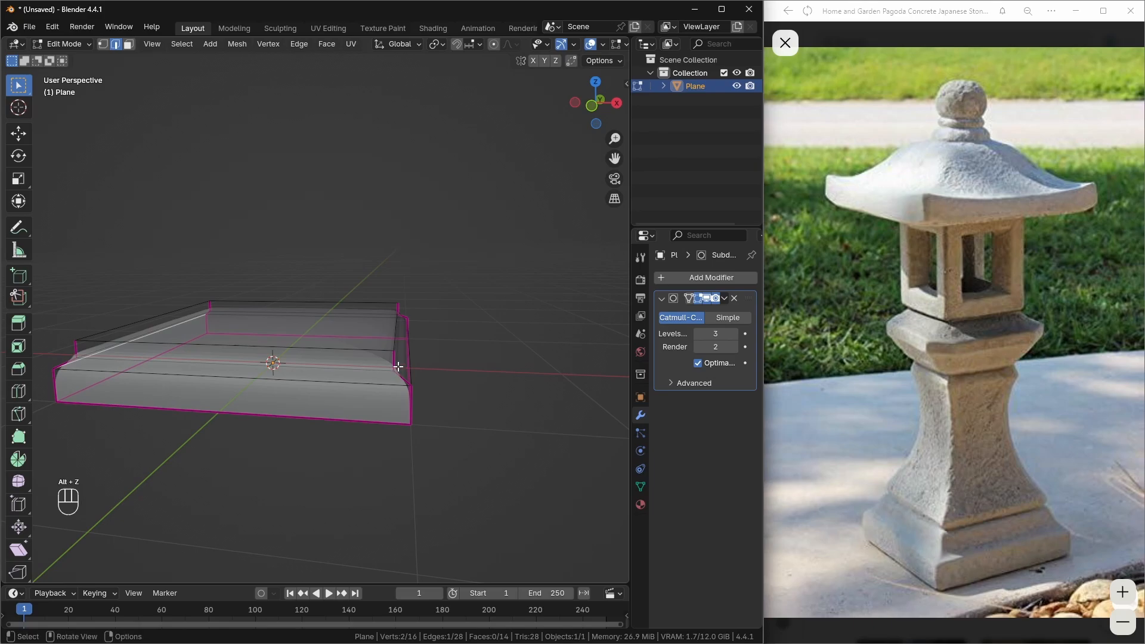
pyautogui.moveTo(378, 410); pyautogui.dragTo(427, 382, button='middle')
pyautogui.scroll(1, 396, 406)
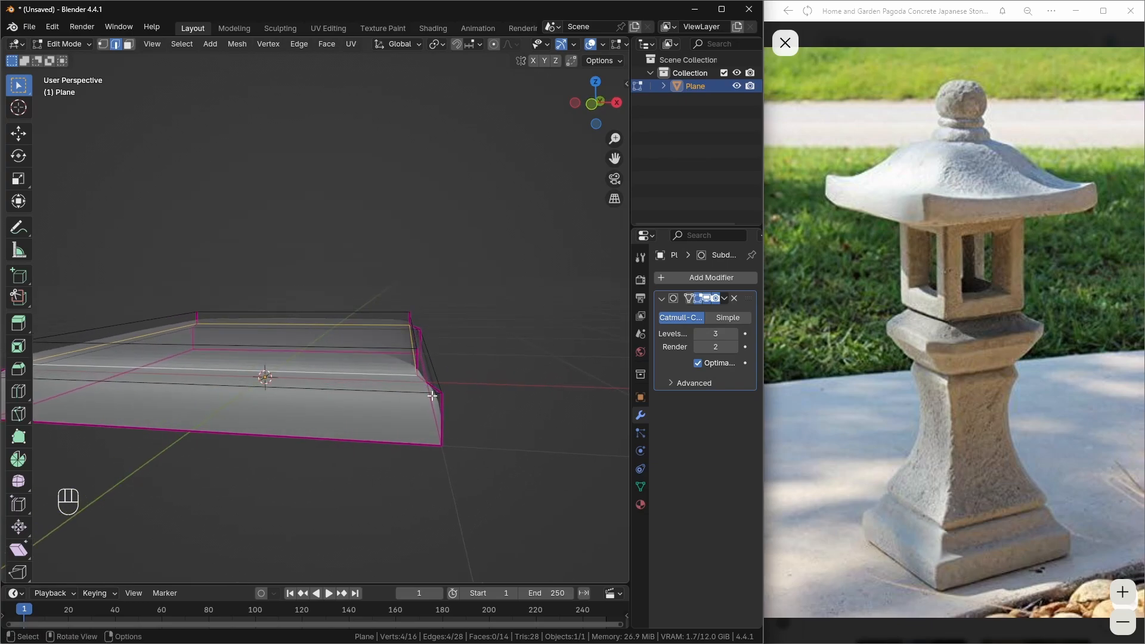
pyautogui.hotkey('ctrl', 'r')
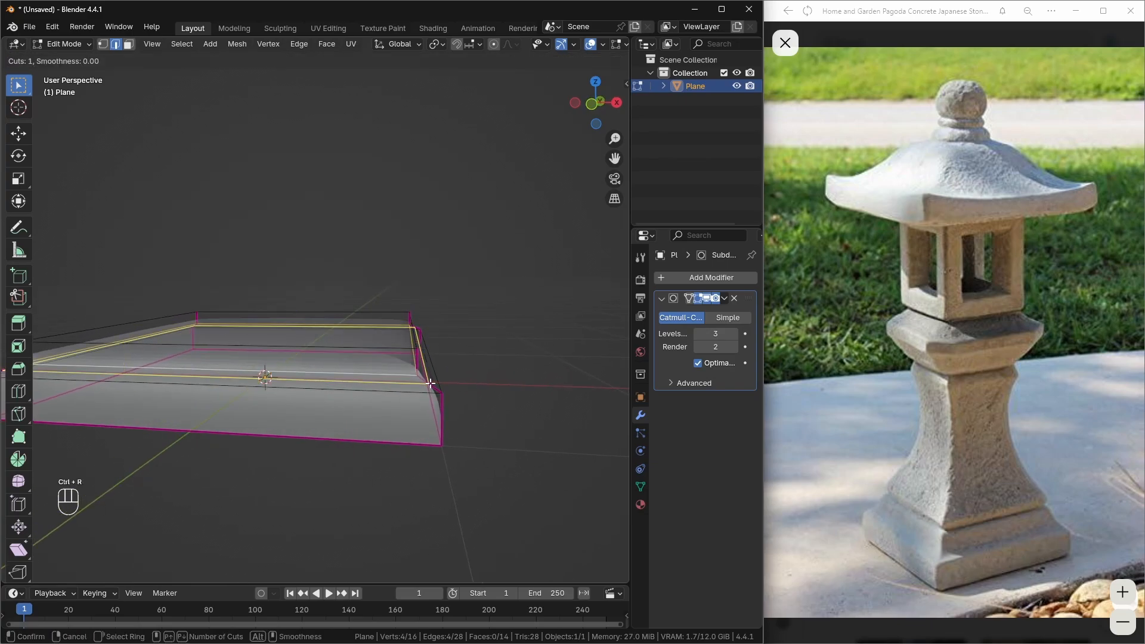
pyautogui.click(431, 383)
pyautogui.rightClick(431, 384)
# - Move the new edge loop down along Z to about the height of the slab's outer top edge
pyautogui.moveTo(431, 384); pyautogui.dragTo(454, 394, button='middle')
pyautogui.press('g')
pyautogui.press('z')
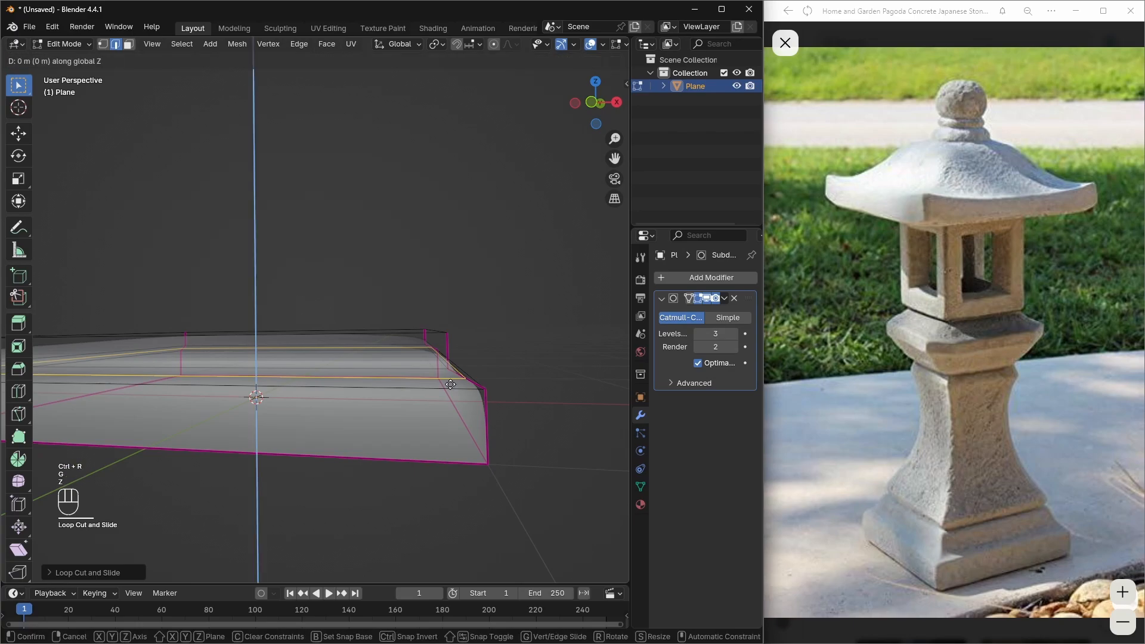
pyautogui.click(485, 392)
# - Crease the lowered edge loop to sharpen the inner side of the ledge, and check it in Object Mode
pyautogui.moveTo(483, 393); pyautogui.dragTo(477, 412, button='middle')
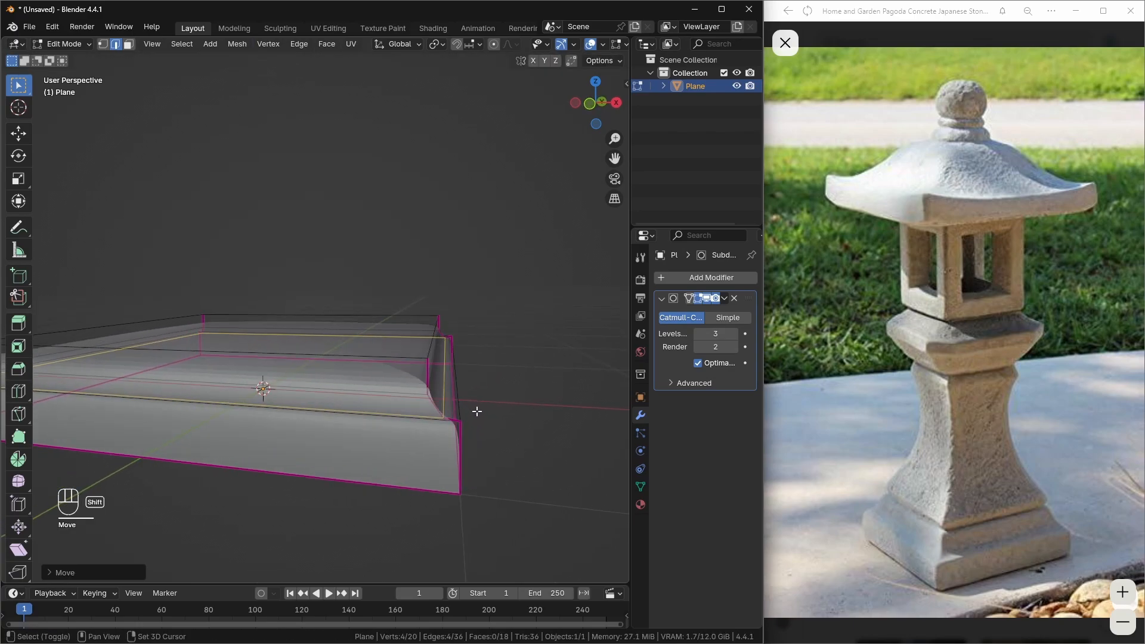
pyautogui.hotkey('shift', 'e')
pyautogui.click(138, 466)
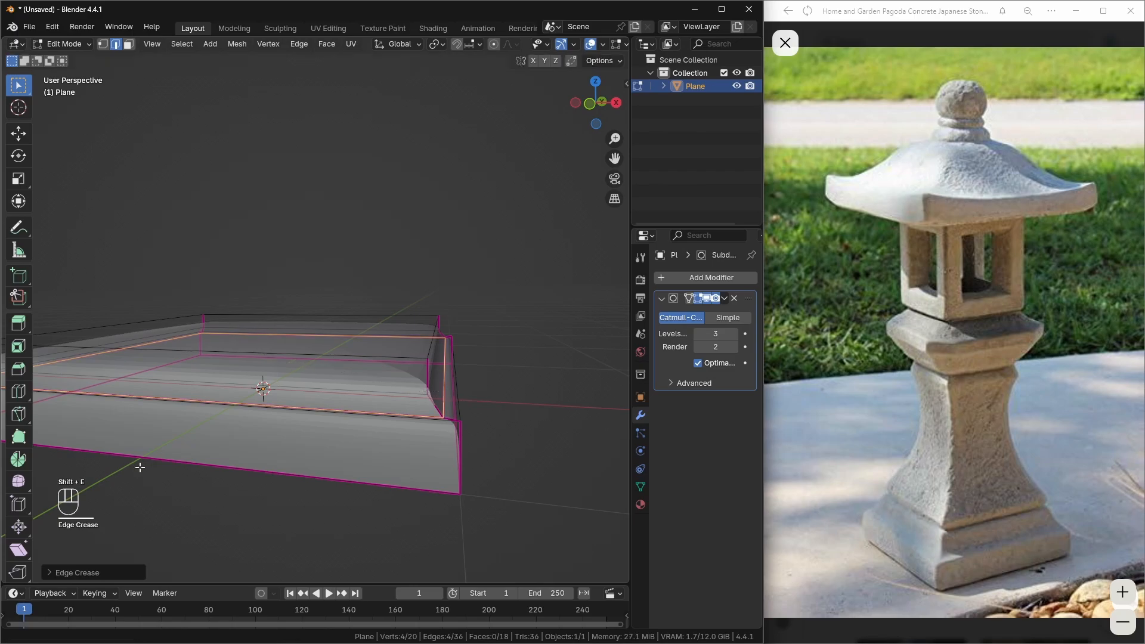
pyautogui.press('Tab')
pyautogui.moveTo(368, 446); pyautogui.dragTo(444, 437, button='middle')
# - Crease the slab's outer top edge loop, and return to Object Mode with solid shading and X-ray off
pyautogui.press('Tab')
pyautogui.doubleClick(448, 413)
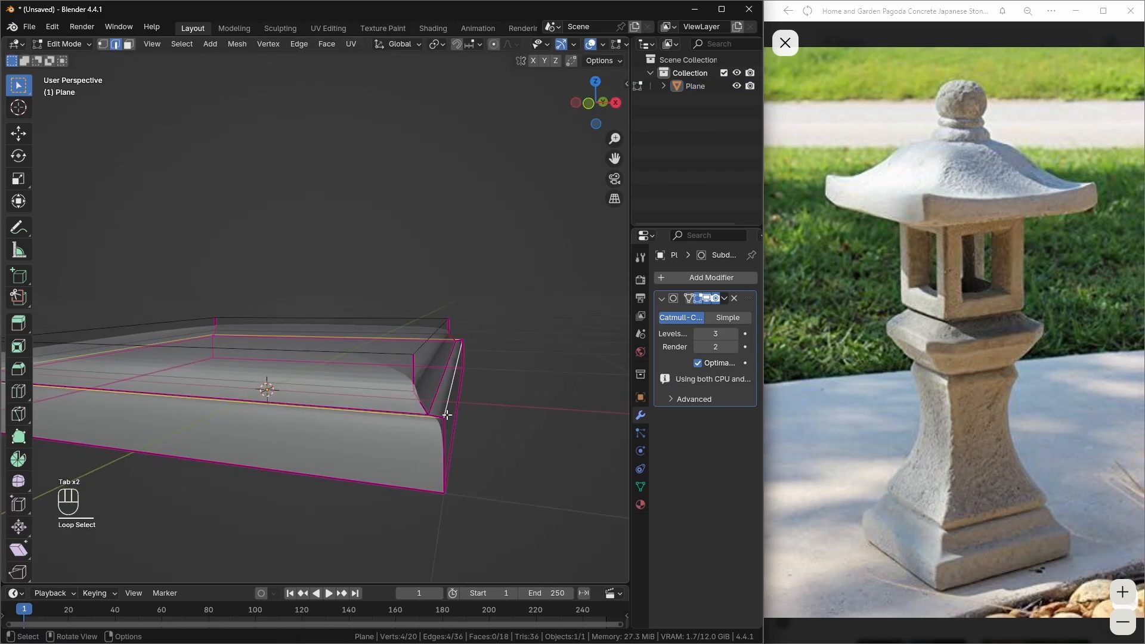
pyautogui.hotkey('shift', 'e')
pyautogui.click(623, 479)
pyautogui.press('Tab')
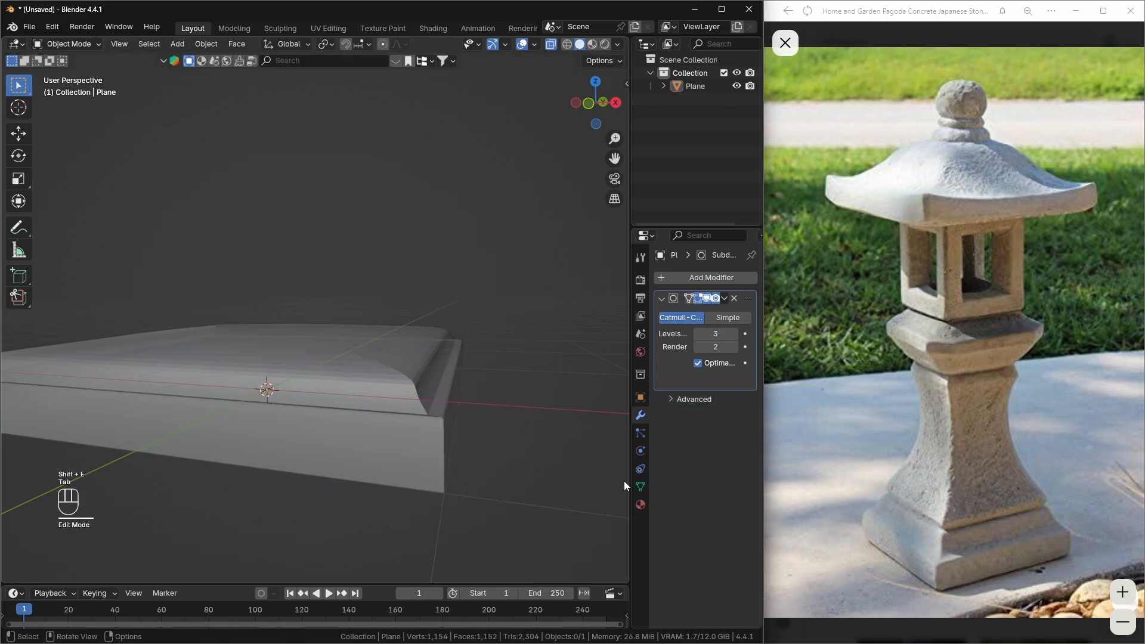
pyautogui.hotkey('alt', 'z')
pyautogui.moveTo(492, 425); pyautogui.dragTo(470, 435, button='middle')
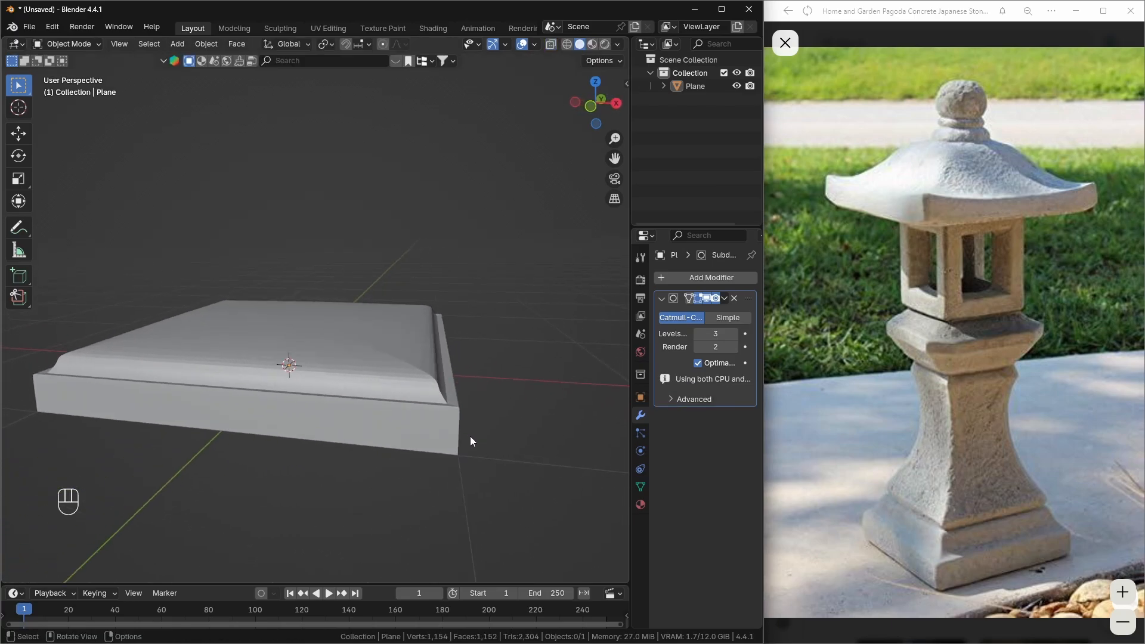
# - Extrude the top face of the base's upper tier and scale it inward to form a narrow inset
pyautogui.click(389, 396)
pyautogui.press('Tab')
pyautogui.moveTo(391, 400); pyautogui.dragTo(409, 374, button='middle')
pyautogui.press('3')
pyautogui.keyDown('shift'); pyautogui.click(421, 387); pyautogui.keyUp('shift')
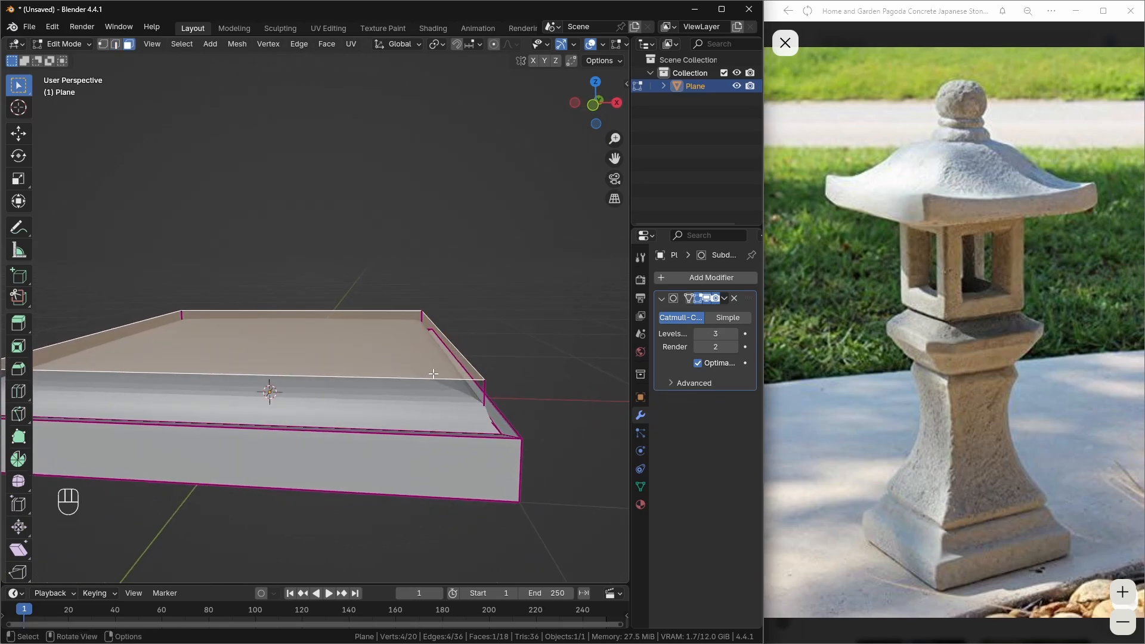
pyautogui.press('e')
pyautogui.rightClick(499, 376)
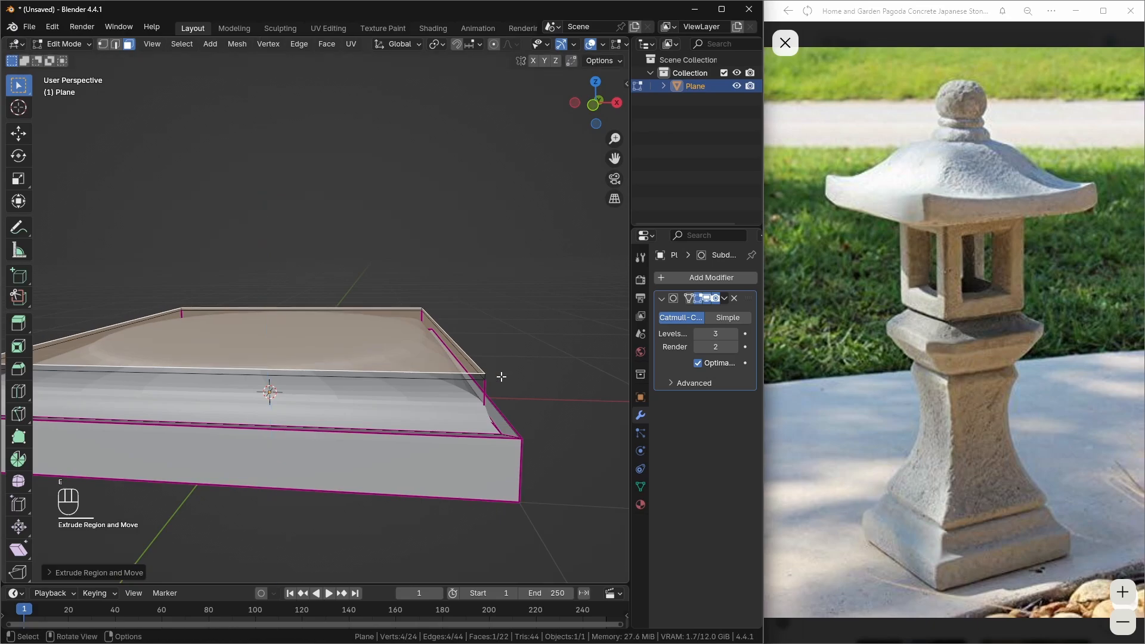
pyautogui.press('s')
pyautogui.click(517, 377)
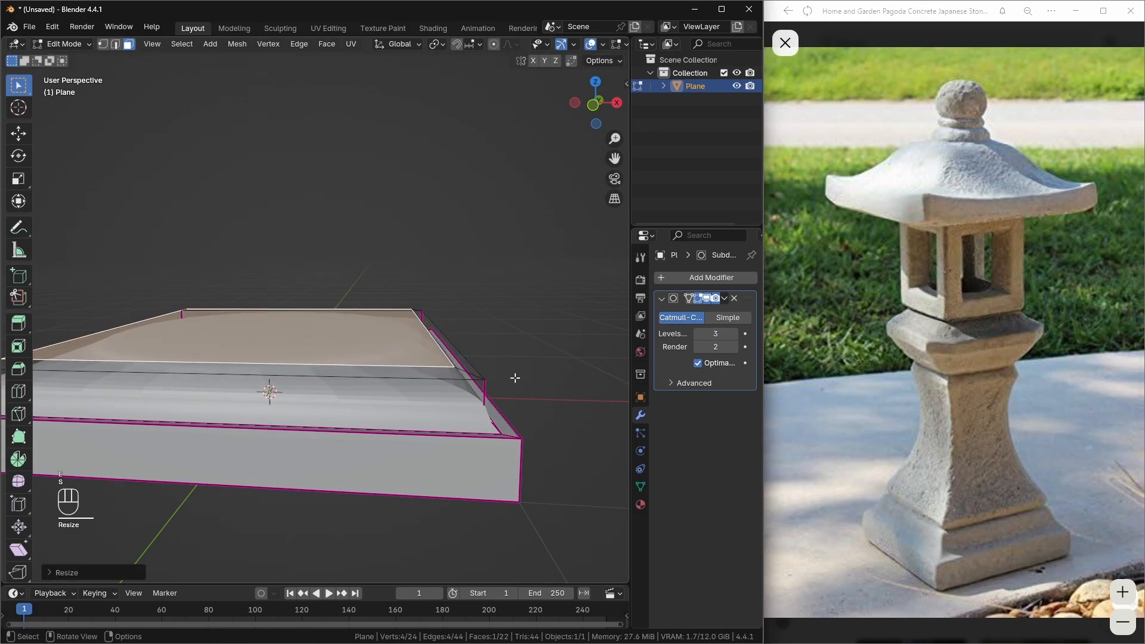
# - Extrude the inset face up slightly, then extrude it again and scale the new face outward into an overhang
pyautogui.press('e')
pyautogui.click(465, 352)
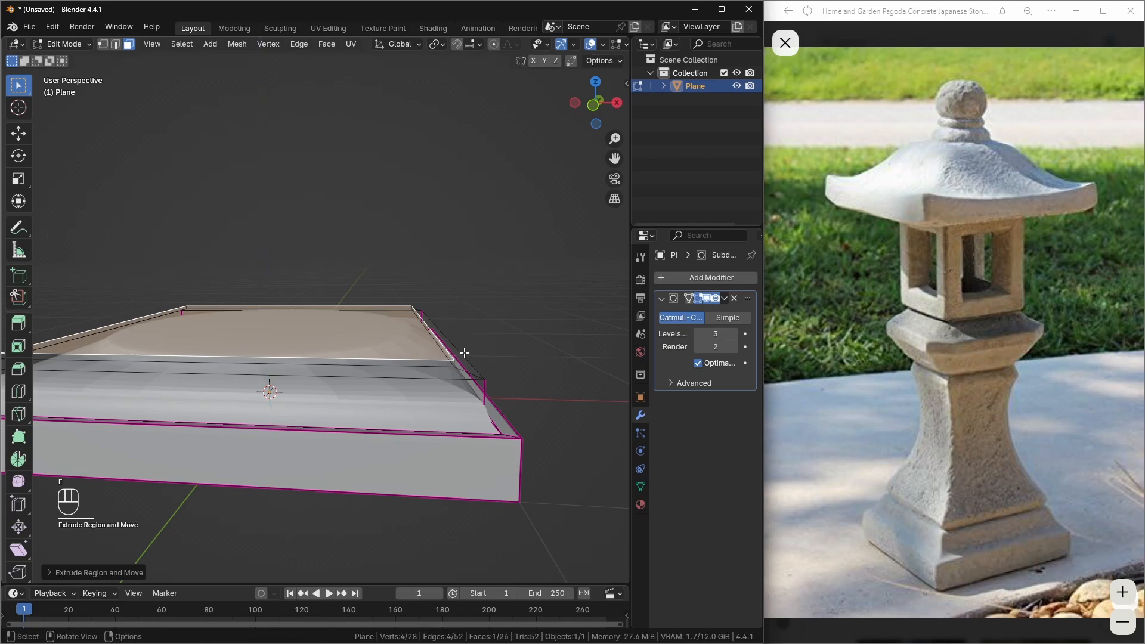
pyautogui.press('e')
pyautogui.rightClick(492, 343)
pyautogui.press('s')
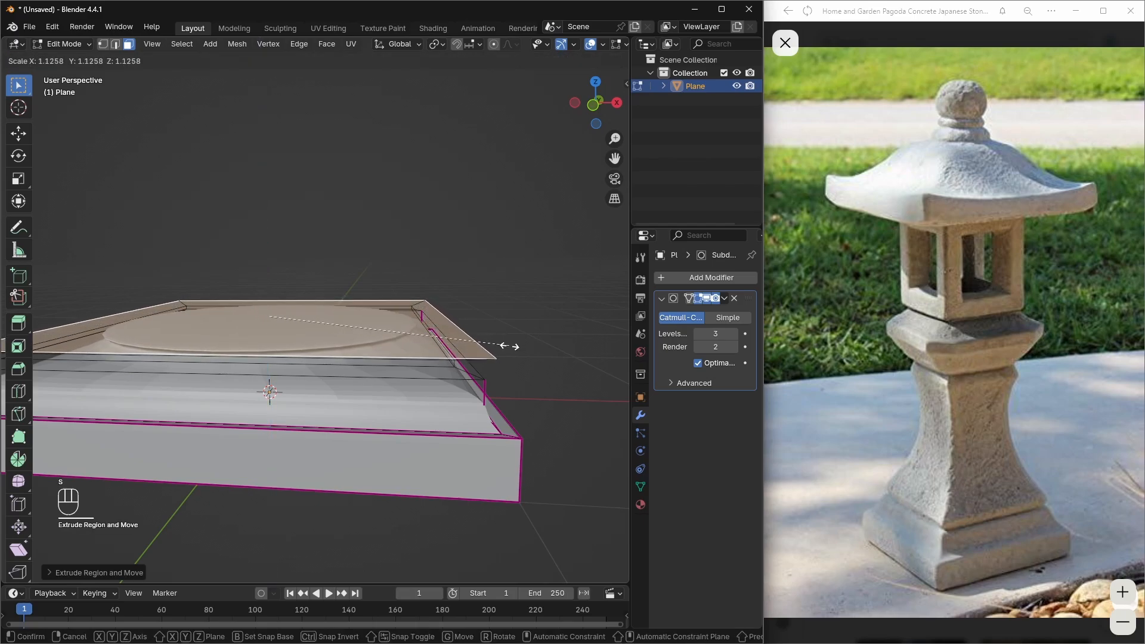
pyautogui.click(508, 346)
pyautogui.moveTo(507, 346)
pyautogui.mouseDown(button='middle')
pyautogui.moveTo(500, 336)
pyautogui.moveTo(492, 350)
pyautogui.mouseUp(button='middle')
pyautogui.press('s')
pyautogui.click(521, 338)
# - Extrude the overhanging face straight up to add a second tier above the narrow neck
pyautogui.press('e')
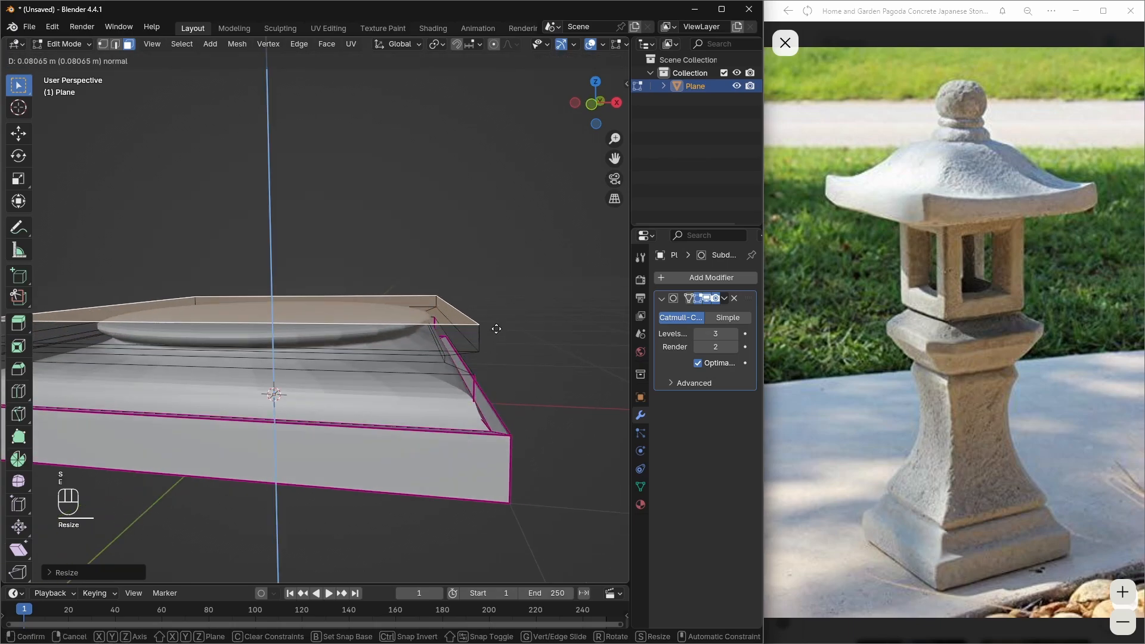
pyautogui.click(502, 311)
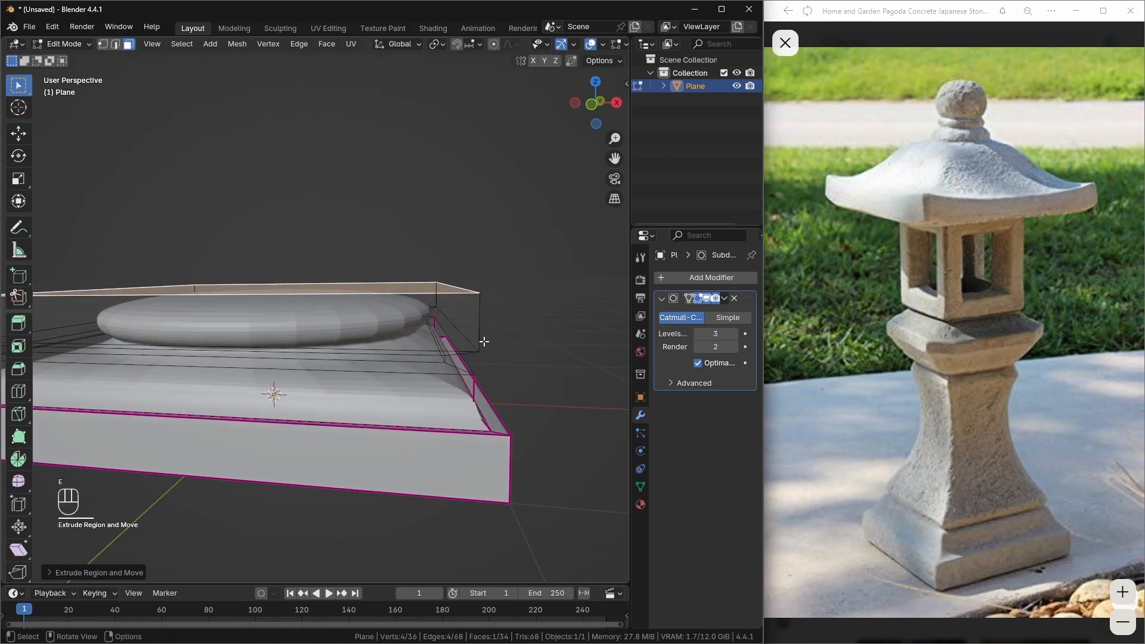
pyautogui.scroll(-5, 483, 338)
pyautogui.moveTo(396, 360); pyautogui.dragTo(410, 277, button='middle')
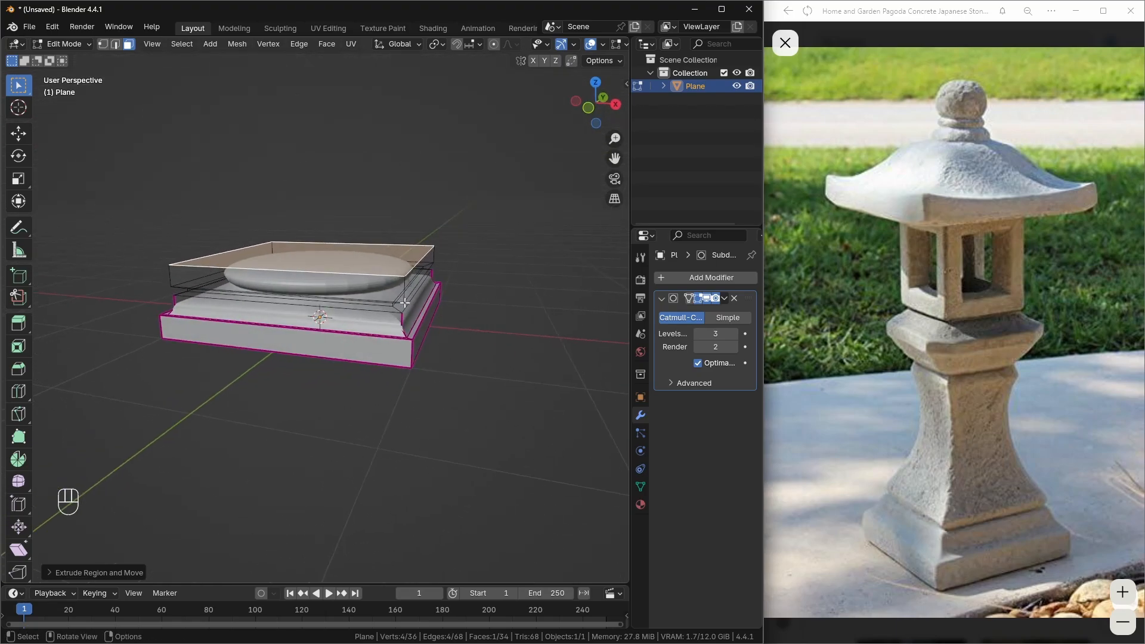
pyautogui.moveTo(413, 347); pyautogui.dragTo(371, 350, button='middle')
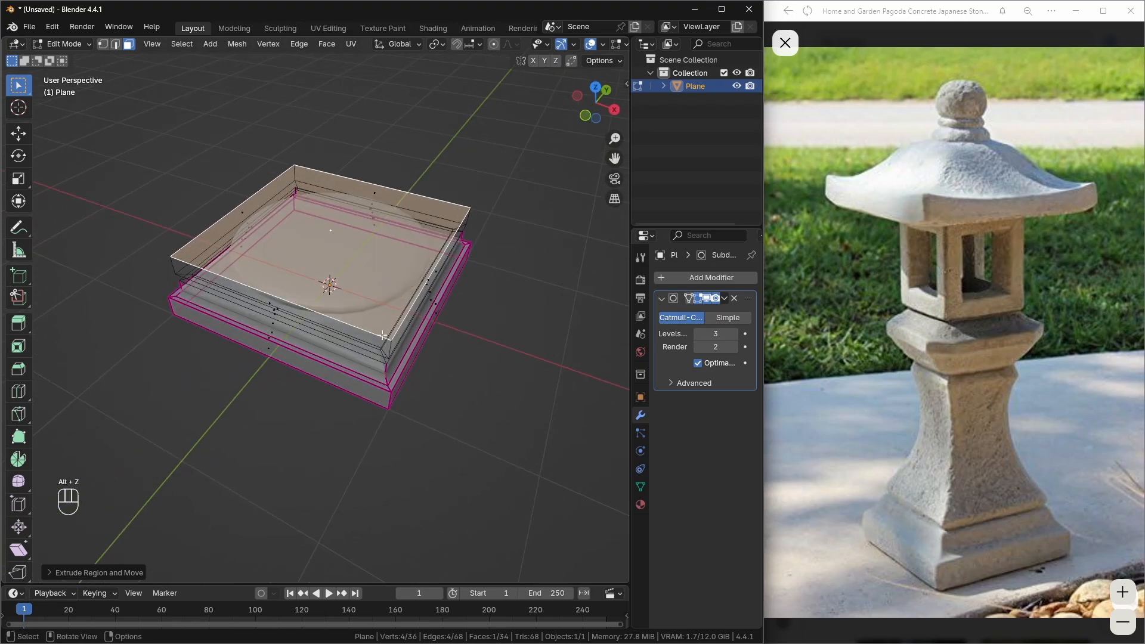
# - With X-ray on, select the vertical edges at all four corners of the base and crease them with factor 1.000
pyautogui.hotkey('alt', 'z')
pyautogui.press('2')
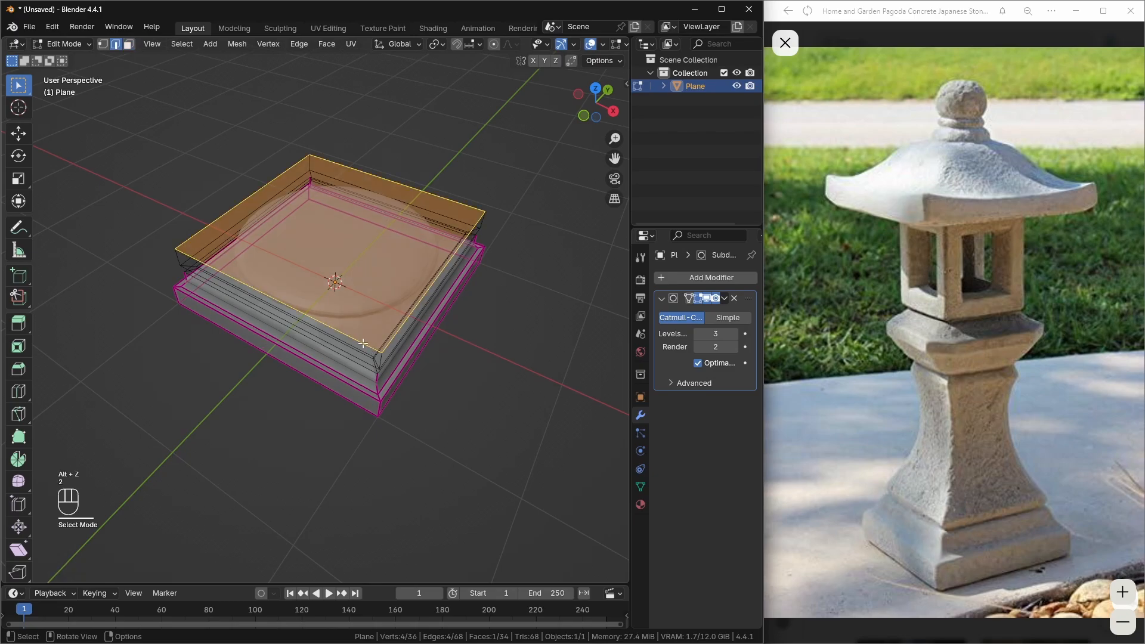
pyautogui.moveTo(353, 332); pyautogui.dragTo(394, 439)
pyautogui.moveTo(421, 412); pyautogui.dragTo(286, 398, button='middle')
pyautogui.keyDown('shift'); pyautogui.moveTo(359, 424); pyautogui.dragTo(323, 353, button='middle'); pyautogui.keyUp('shift')
pyautogui.keyDown('shift'); pyautogui.moveTo(273, 337); pyautogui.dragTo(332, 443); pyautogui.keyUp('shift')
pyautogui.moveTo(390, 409); pyautogui.dragTo(263, 401, button='middle')
pyautogui.keyDown('shift'); pyautogui.moveTo(254, 346); pyautogui.dragTo(334, 473); pyautogui.keyUp('shift')
pyautogui.moveTo(414, 425); pyautogui.dragTo(306, 412, button='middle')
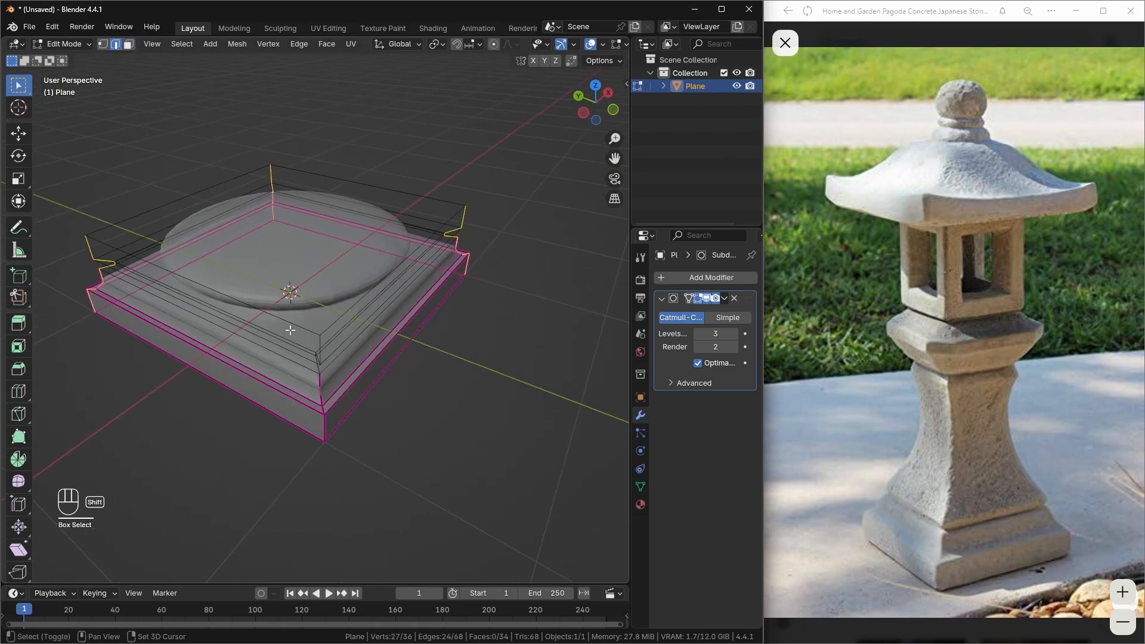
pyautogui.keyDown('shift'); pyautogui.moveTo(290, 332); pyautogui.dragTo(388, 498); pyautogui.keyUp('shift')
pyautogui.keyDown('shift'); pyautogui.moveTo(396, 470); pyautogui.dragTo(373, 440, button='middle'); pyautogui.keyUp('shift')
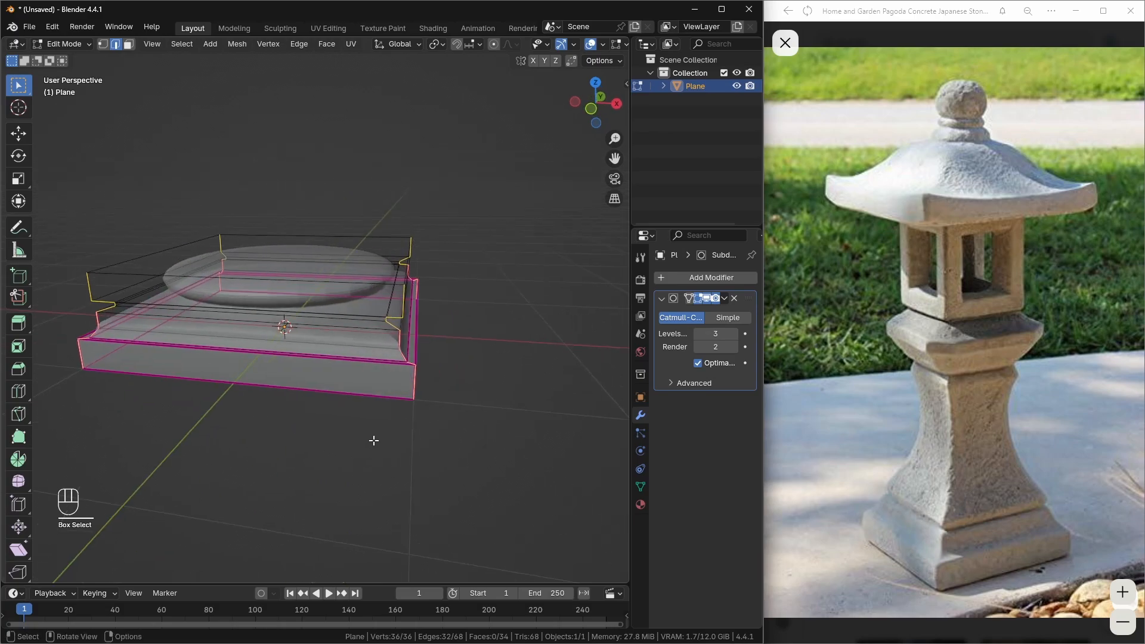
pyautogui.hotkey('shift', 'e')
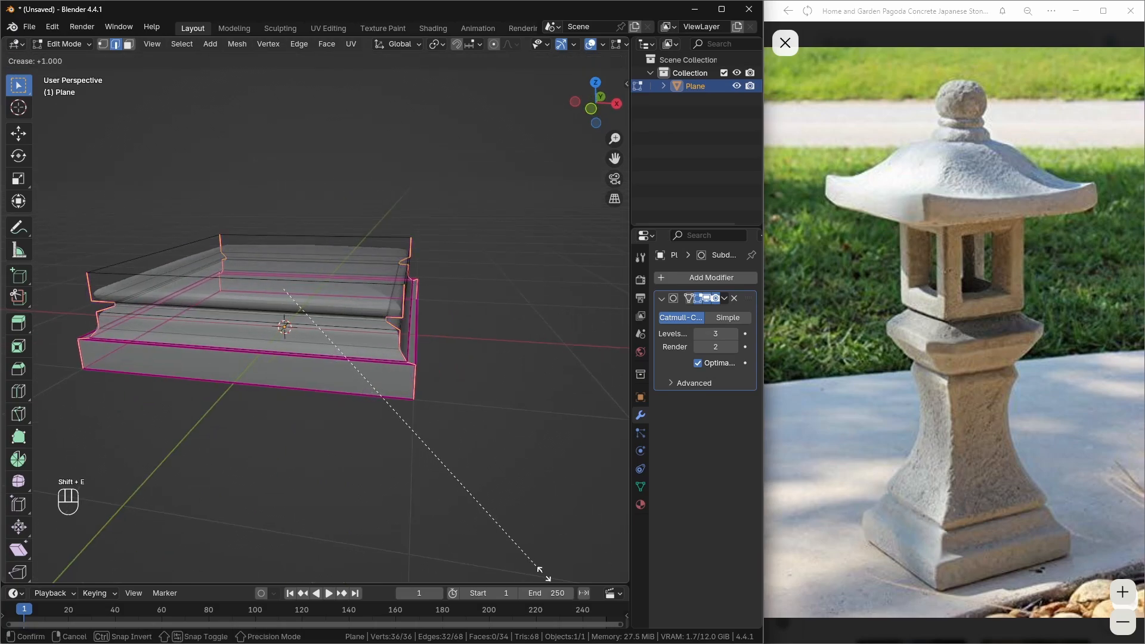
pyautogui.click(37, 74)
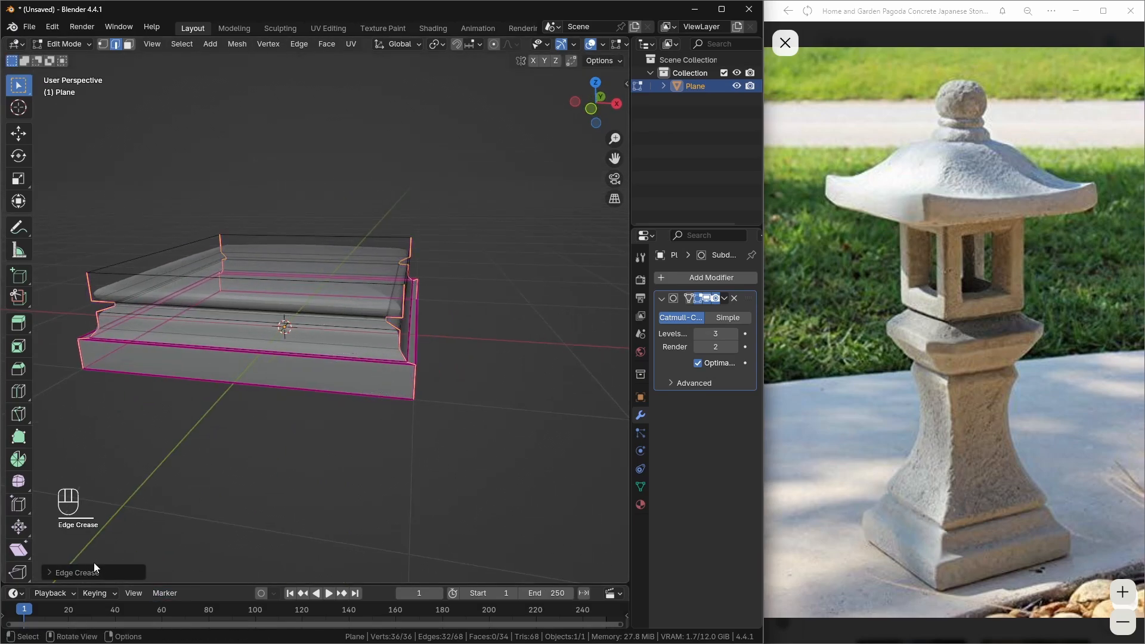
pyautogui.click(81, 577)
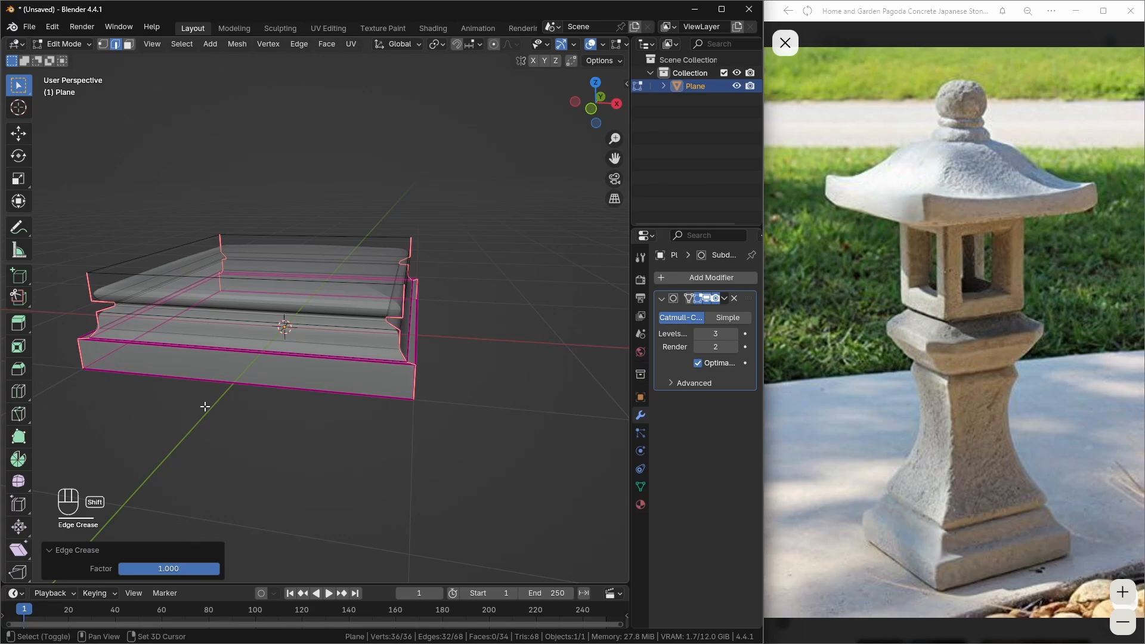
# - Return to Object Mode, turn X-ray off, and examine the profile and corners of the creased base against the reference
pyautogui.keyDown('shift'); pyautogui.moveTo(205, 407); pyautogui.dragTo(234, 418, button='middle'); pyautogui.keyUp('shift')
pyautogui.moveTo(272, 412); pyautogui.dragTo(248, 386, button='middle')
pyautogui.press('Tab')
pyautogui.moveTo(316, 326); pyautogui.dragTo(286, 345, button='middle')
pyautogui.click(357, 418)
pyautogui.hotkey('alt', 'z')
pyautogui.moveTo(319, 391); pyautogui.dragTo(388, 395, button='middle')
pyautogui.moveTo(493, 391); pyautogui.dragTo(514, 402, button='middle')
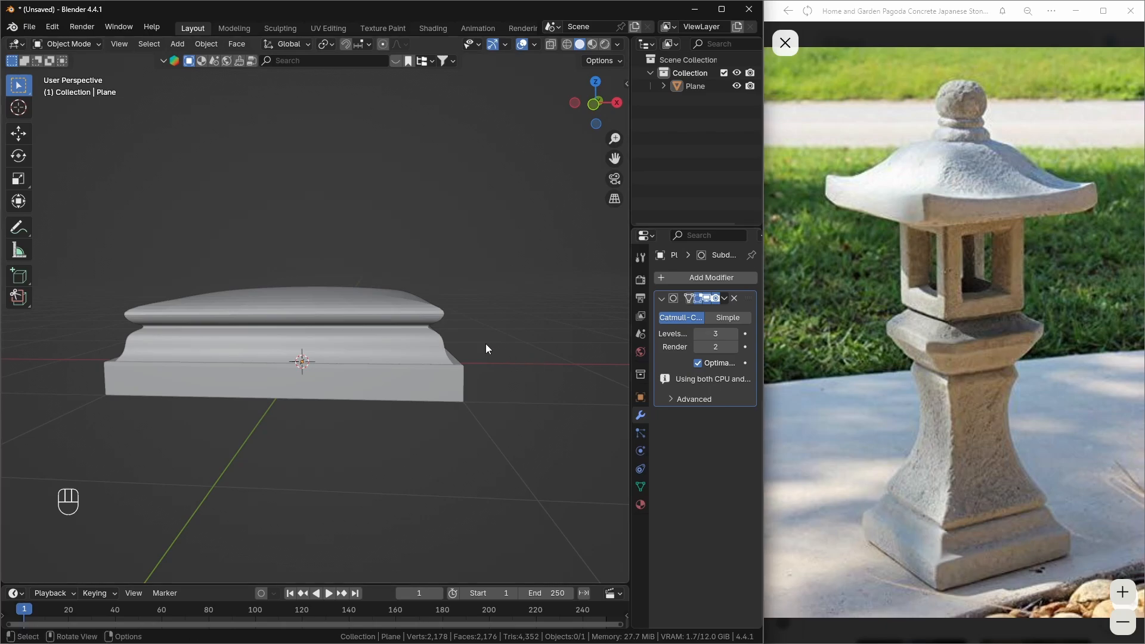
pyautogui.scroll(3, 470, 352)
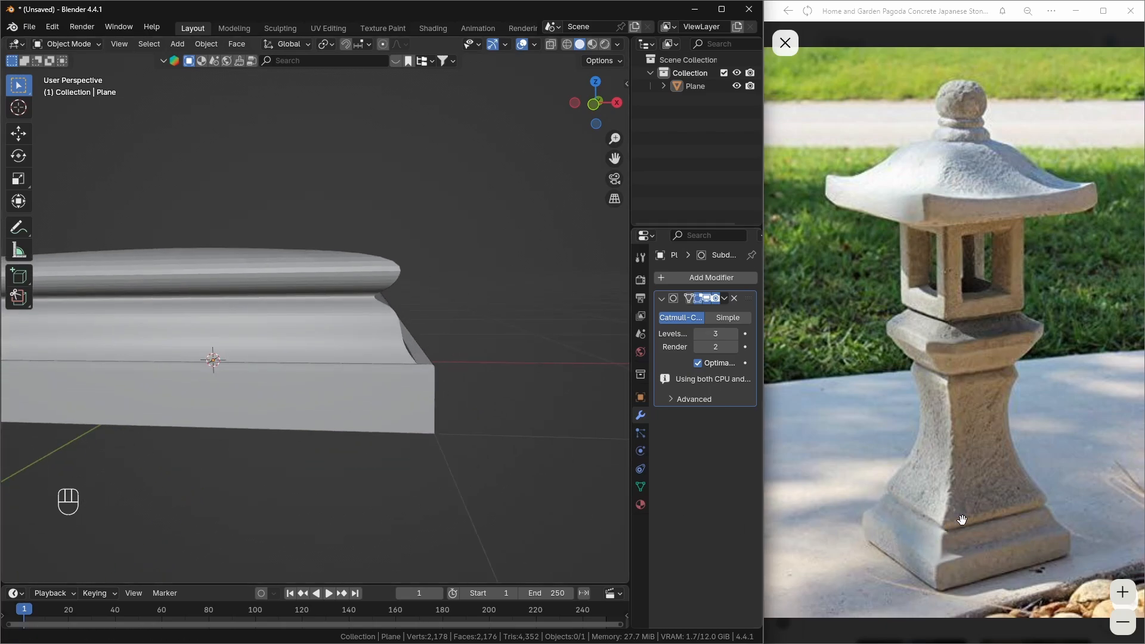
pyautogui.keyDown('shift'); pyautogui.moveTo(452, 336); pyautogui.dragTo(528, 403, button='middle'); pyautogui.keyUp('shift')
# - In Edit Mode, select the second tier's top face and lower it about 0.065 m along Z
pyautogui.click(357, 328)
pyautogui.press('Tab')
pyautogui.scroll(-4, 356, 327)
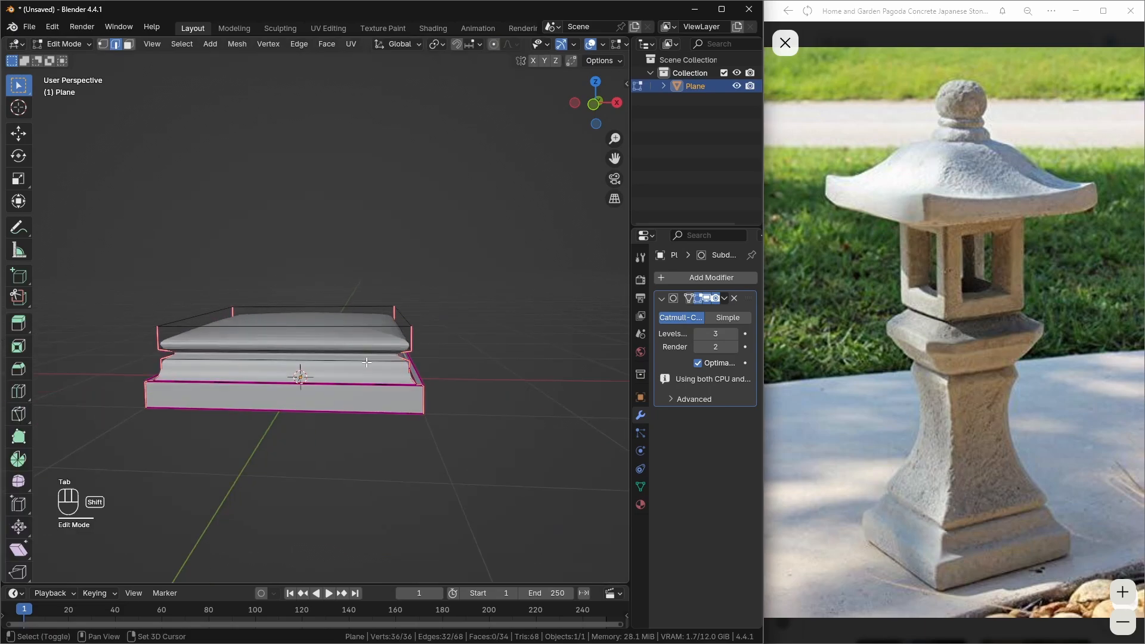
pyautogui.keyDown('shift'); pyautogui.moveTo(366, 358); pyautogui.dragTo(359, 398, button='middle'); pyautogui.keyUp('shift')
pyautogui.press('3')
pyautogui.click(351, 372)
pyautogui.press('g')
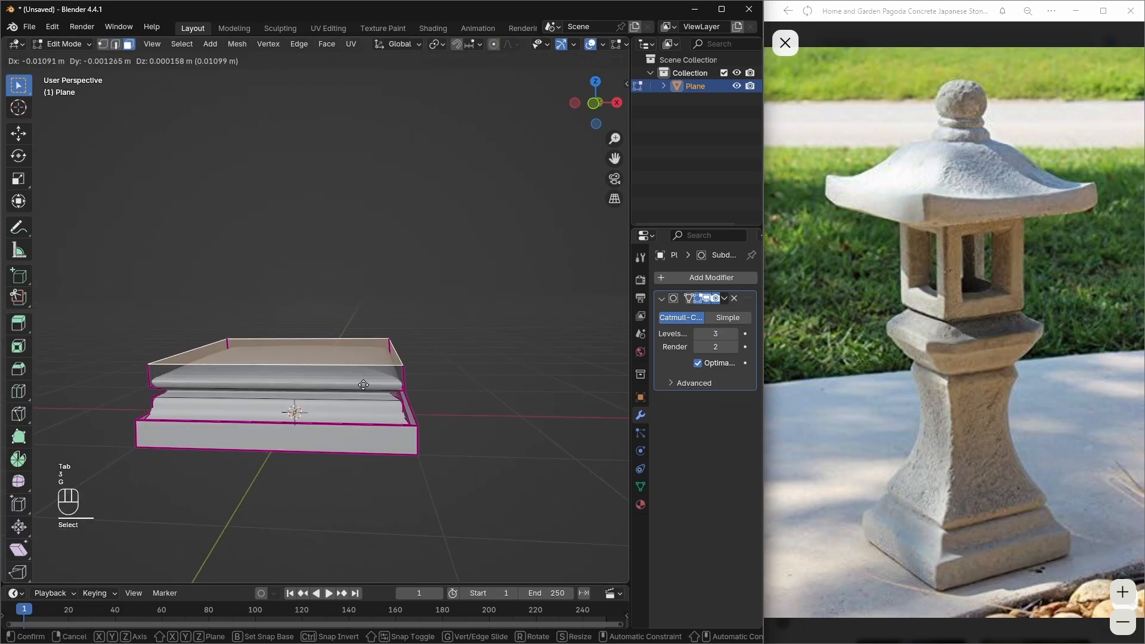
pyautogui.press('z')
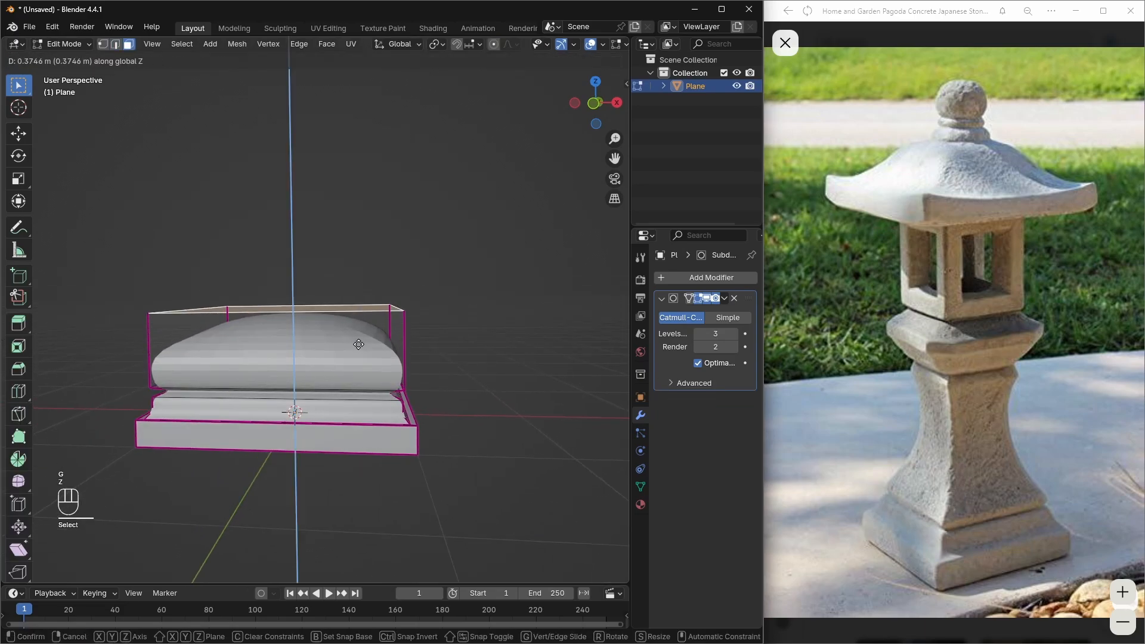
pyautogui.click(363, 388)
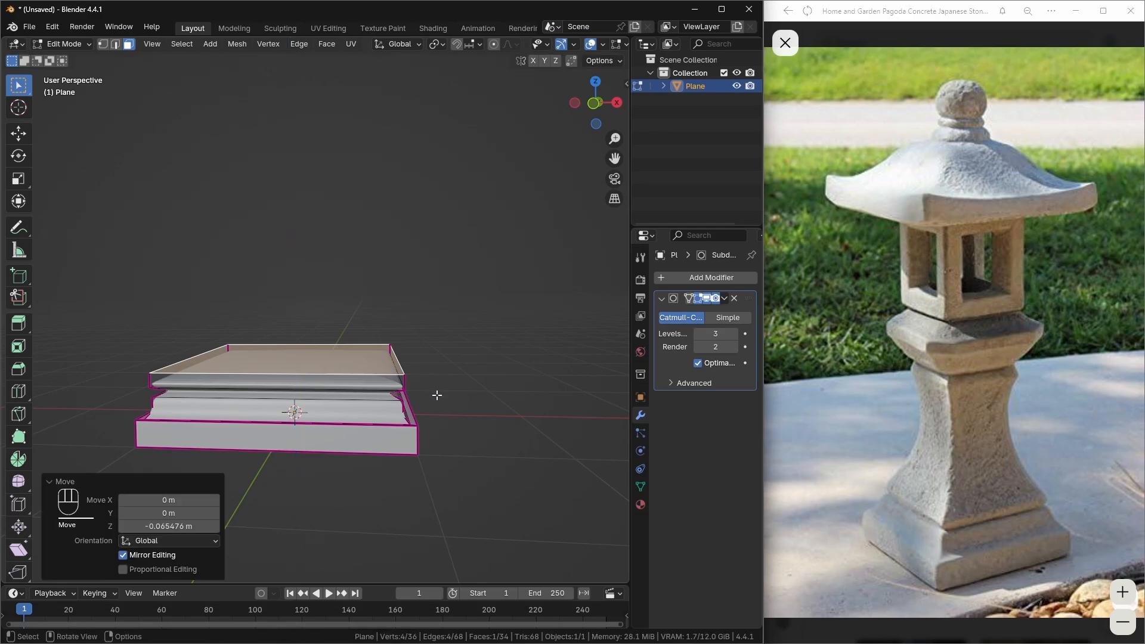
# - Lower the top face about 0.062 m further along Z and scale it outward to 1.054
pyautogui.scroll(3, 448, 387)
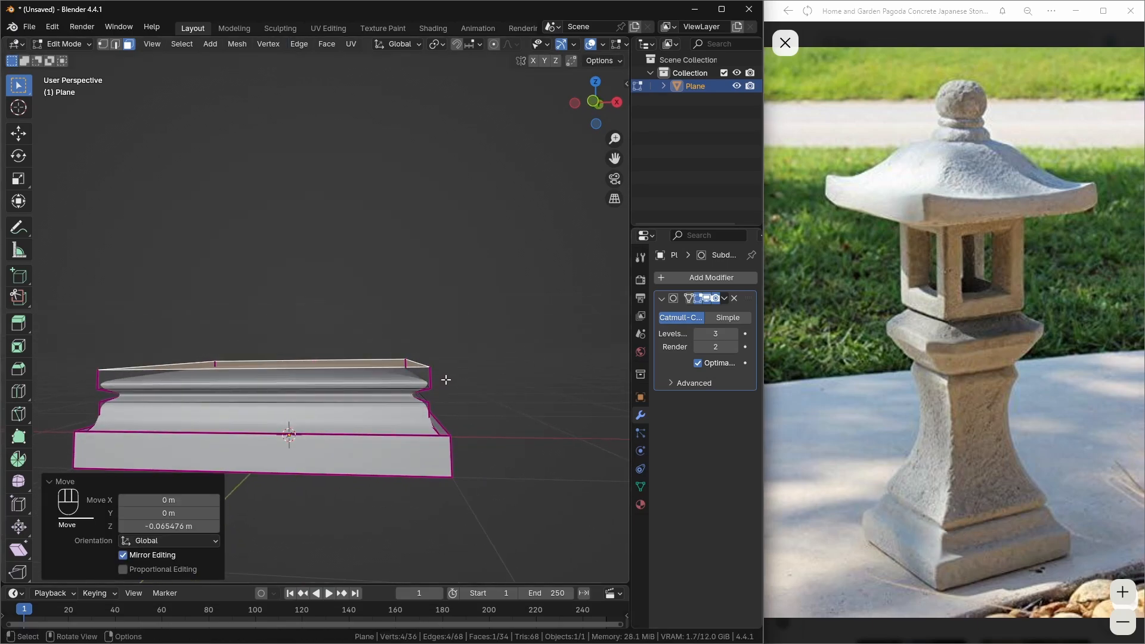
pyautogui.press('g')
pyautogui.press('z')
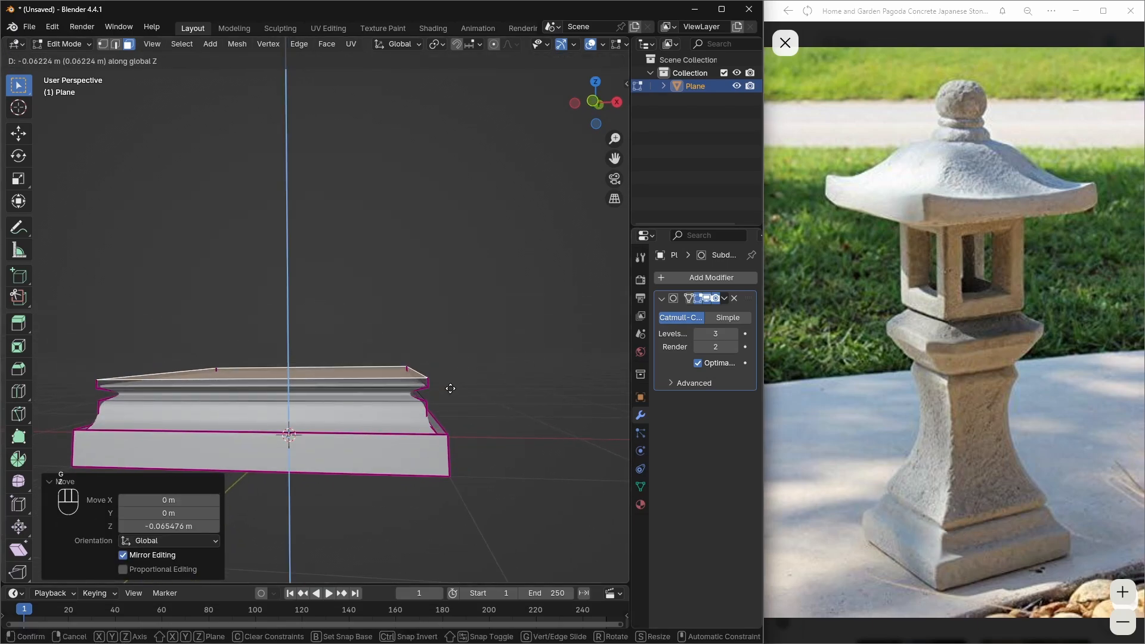
pyautogui.click(451, 389)
pyautogui.press('s')
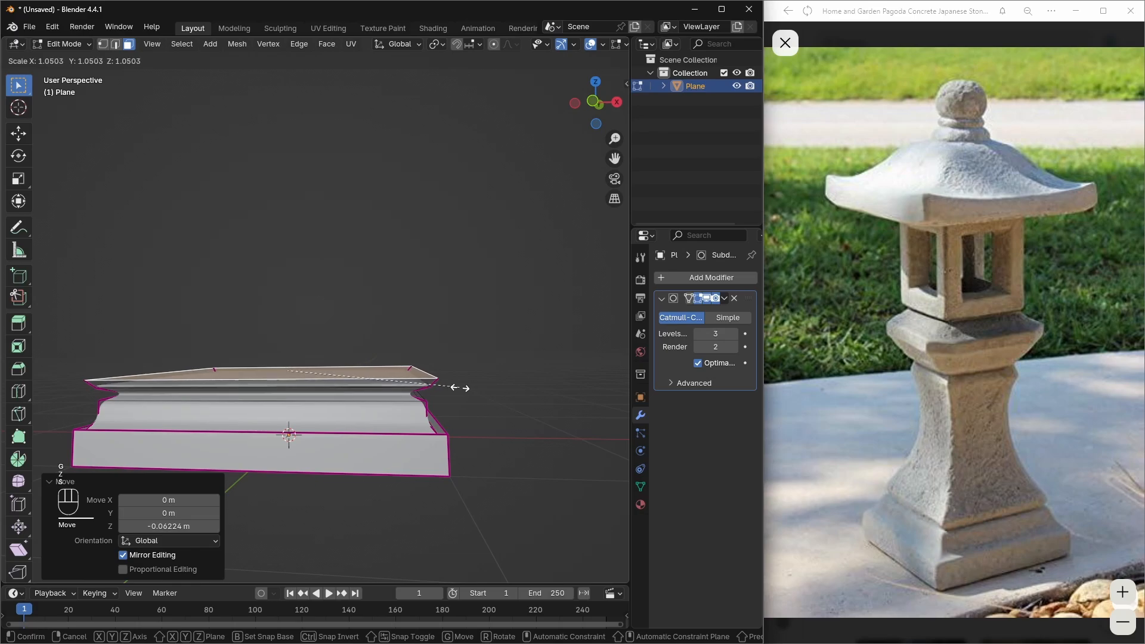
pyautogui.click(460, 387)
# - Extrude the top face upward, raise it about 0.32 m more along Z, and scale it to 0.870
pyautogui.press('e')
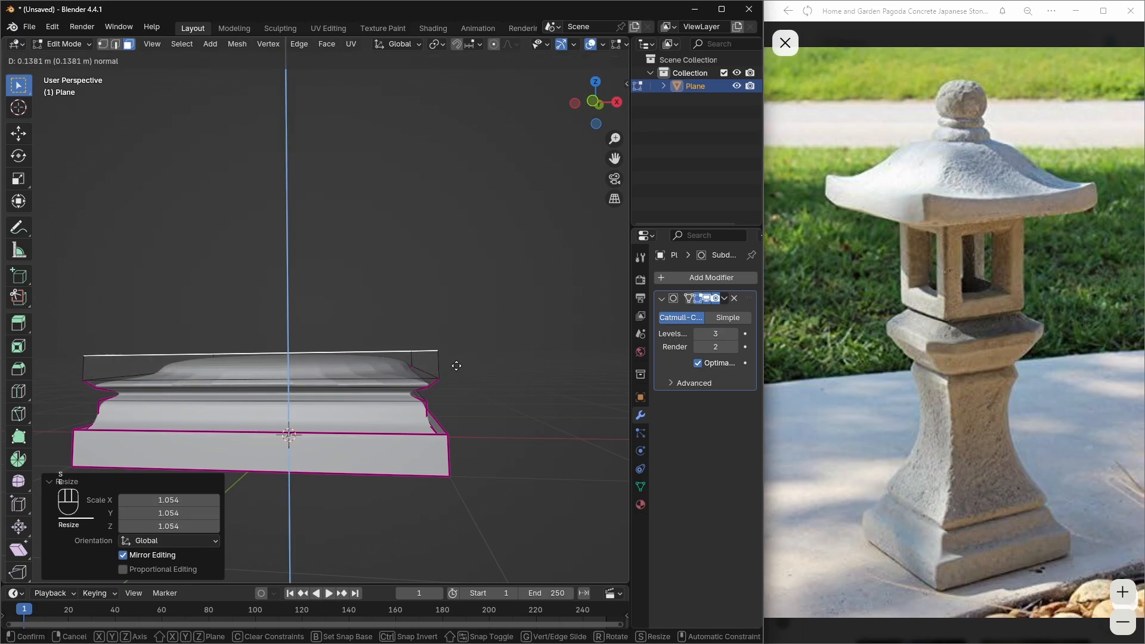
pyautogui.click(459, 368)
pyautogui.keyDown('shift'); pyautogui.moveTo(407, 378); pyautogui.dragTo(426, 395, button='middle'); pyautogui.keyUp('shift')
pyautogui.press('g')
pyautogui.press('z')
pyautogui.click(460, 367)
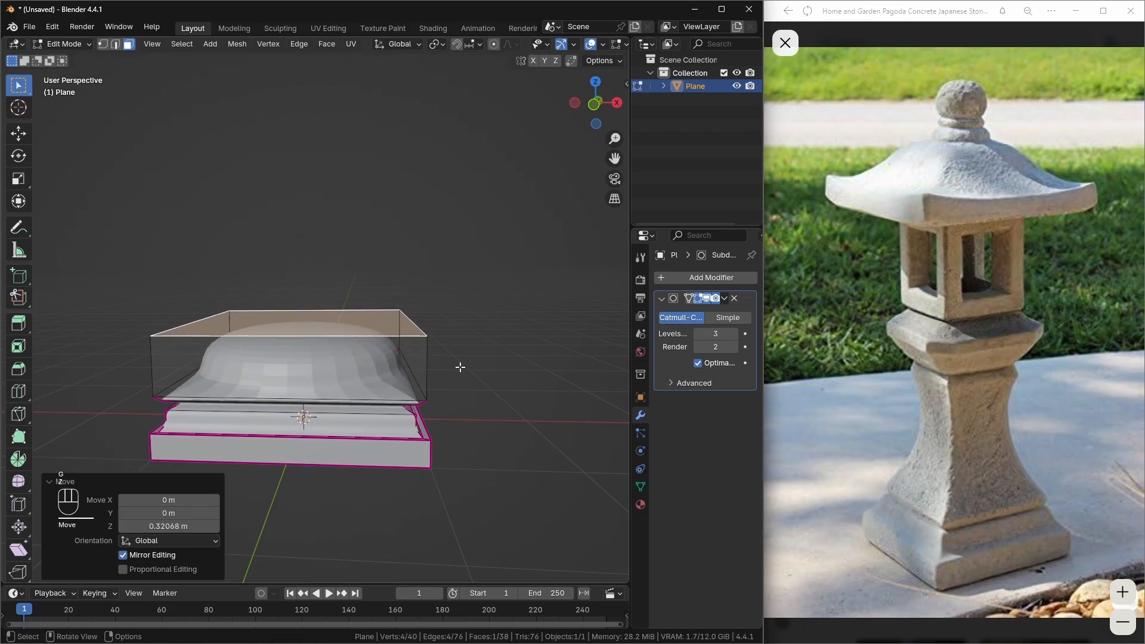
pyautogui.press('s')
pyautogui.scroll(-2, 449, 361)
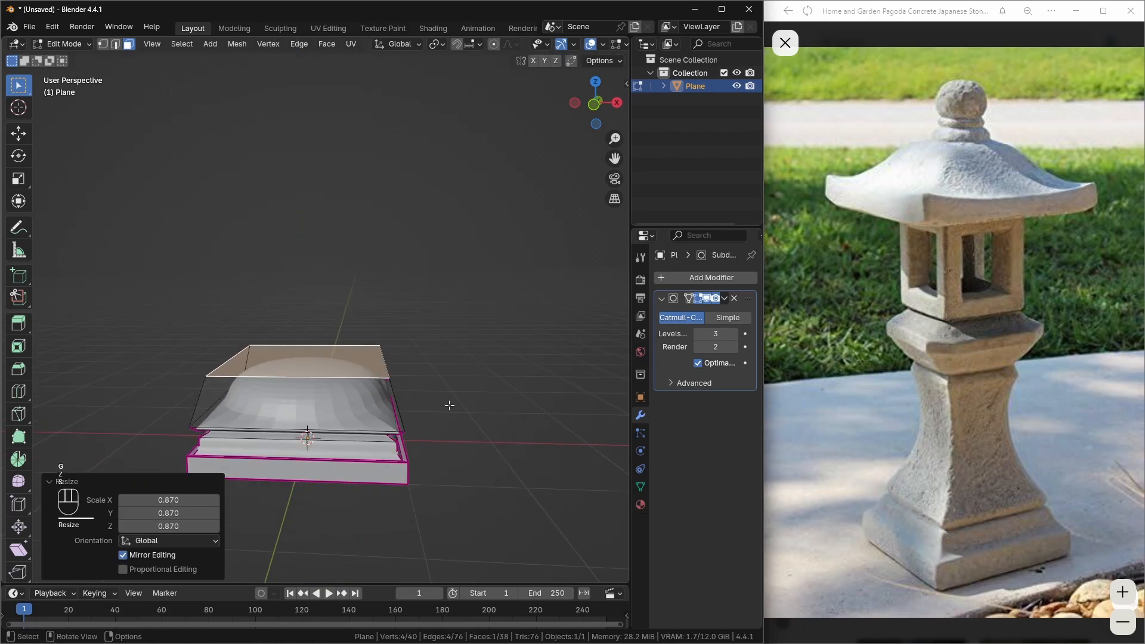
# - Extrude the top face up about 0.74 m and scale it to about 0.62 to form the tapering pillar
pyautogui.press('e')
pyautogui.click(455, 337)
pyautogui.press('s')
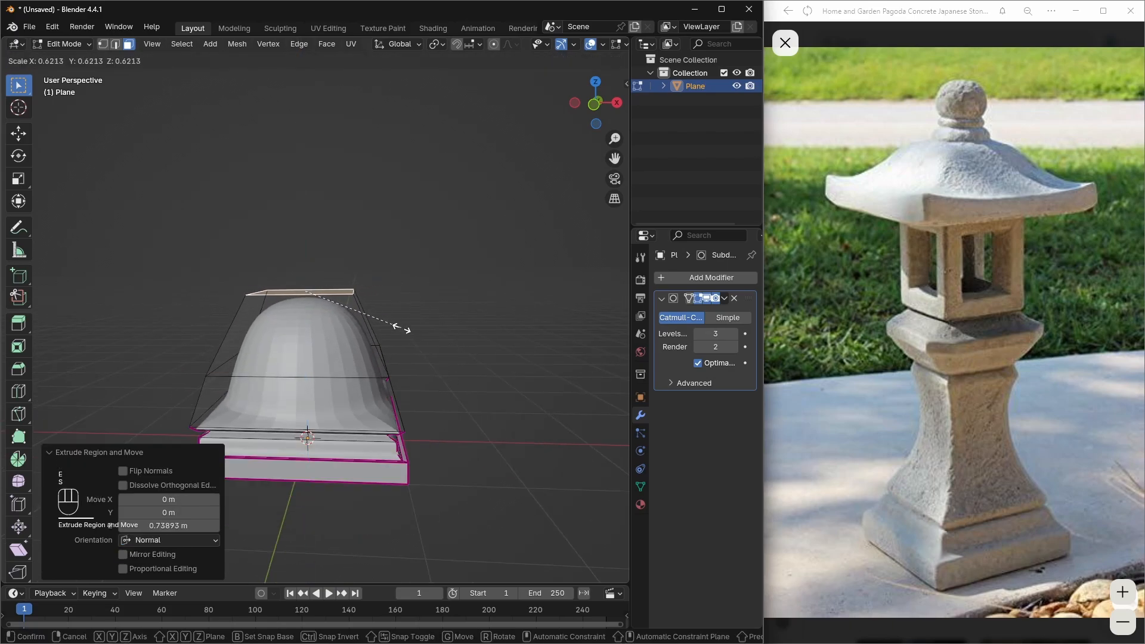
pyautogui.click(402, 327)
# - Scale the edge loop partway up the pillar slightly inward to give the taper a concave curve
pyautogui.keyDown('shift'); pyautogui.moveTo(403, 335); pyautogui.dragTo(425, 359, button='middle'); pyautogui.keyUp('shift')
pyautogui.scroll(-2, 418, 361)
pyautogui.press('2')
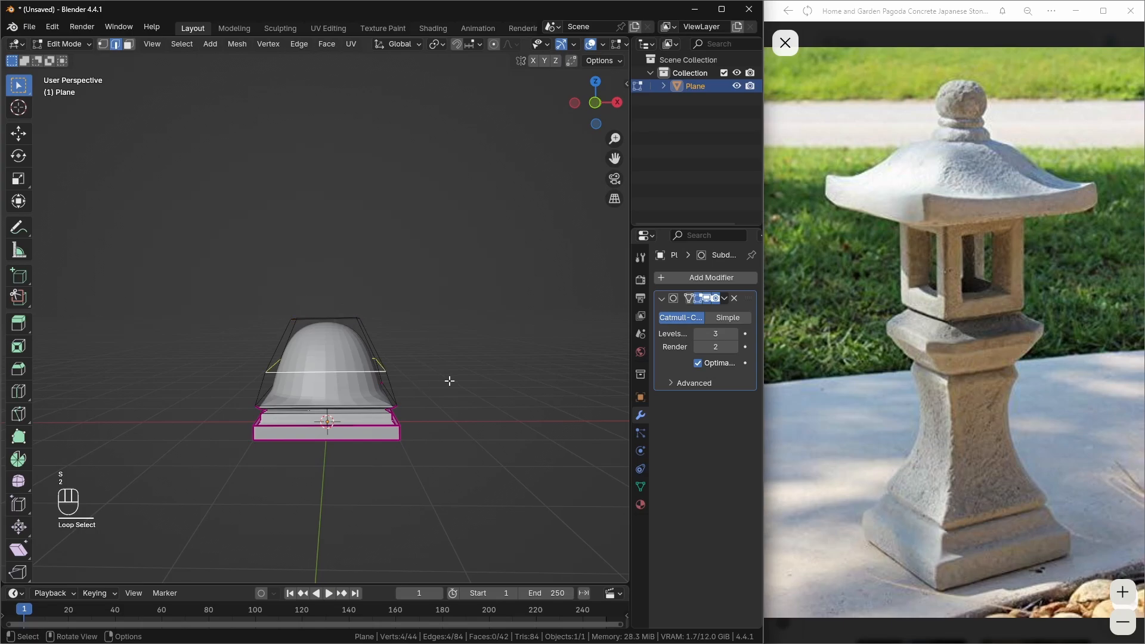
pyautogui.click(441, 378)
# - Select the pillar's top face, extrude it upward, and scale it outward to 1.103
pyautogui.moveTo(238, 299); pyautogui.dragTo(391, 330)
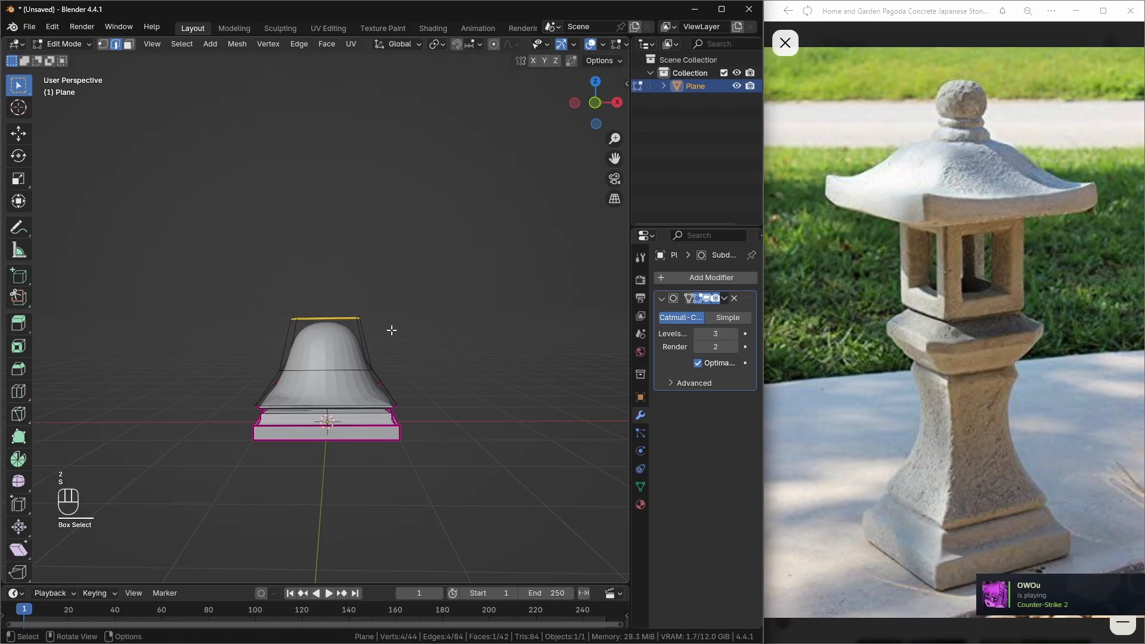
pyautogui.moveTo(391, 330); pyautogui.dragTo(407, 362, button='middle')
pyautogui.press('3')
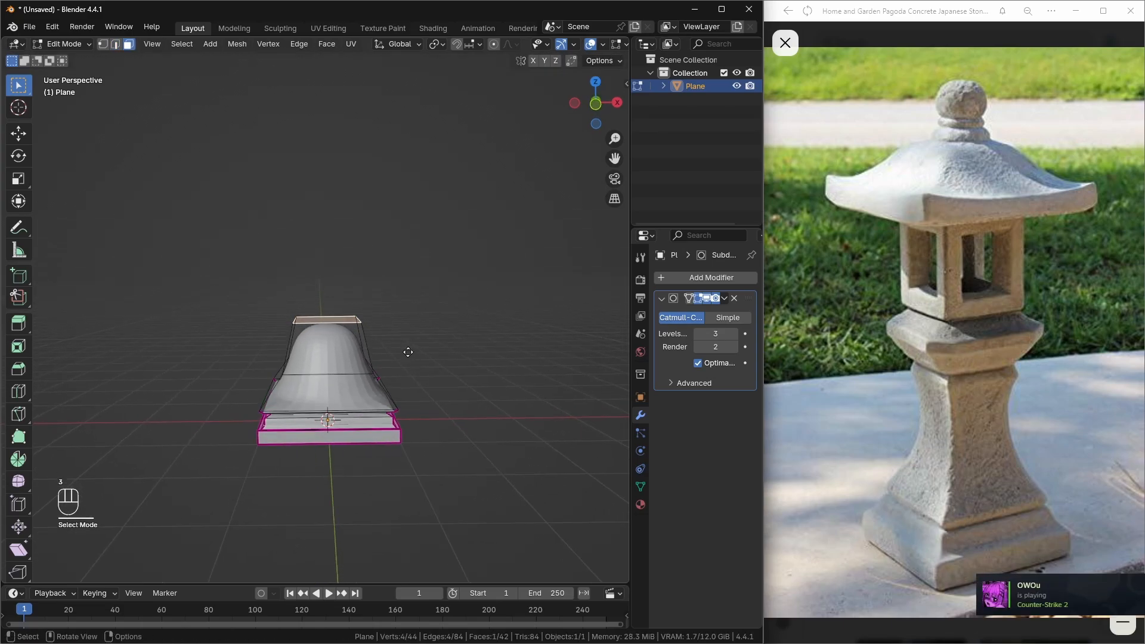
pyautogui.press('e')
pyautogui.click(417, 309)
pyautogui.press('s')
pyautogui.click(424, 309)
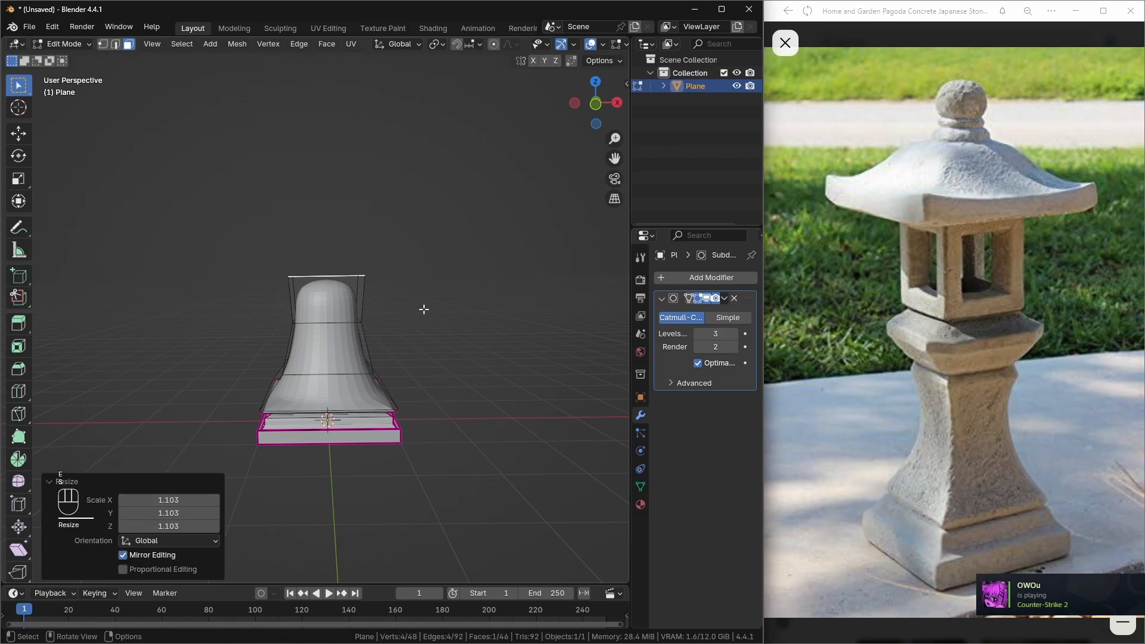
# - Extrude the top face up about 0.34 m and scale it to 1.374 to flare the pillar's top
pyautogui.press('e')
pyautogui.click(424, 286)
pyautogui.press('s')
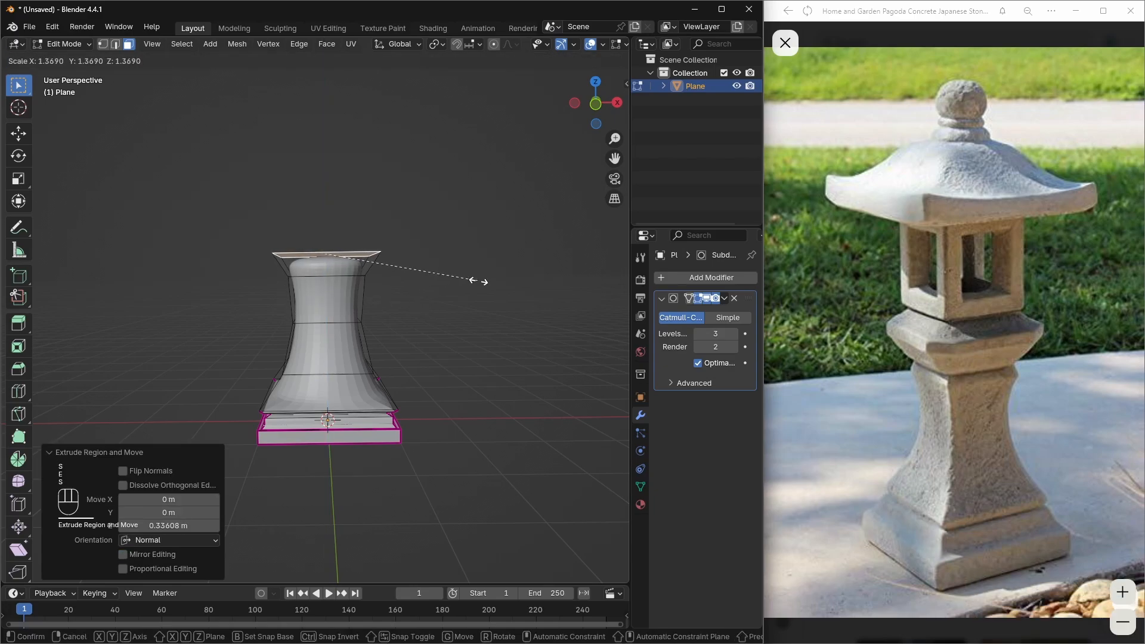
pyautogui.click(479, 281)
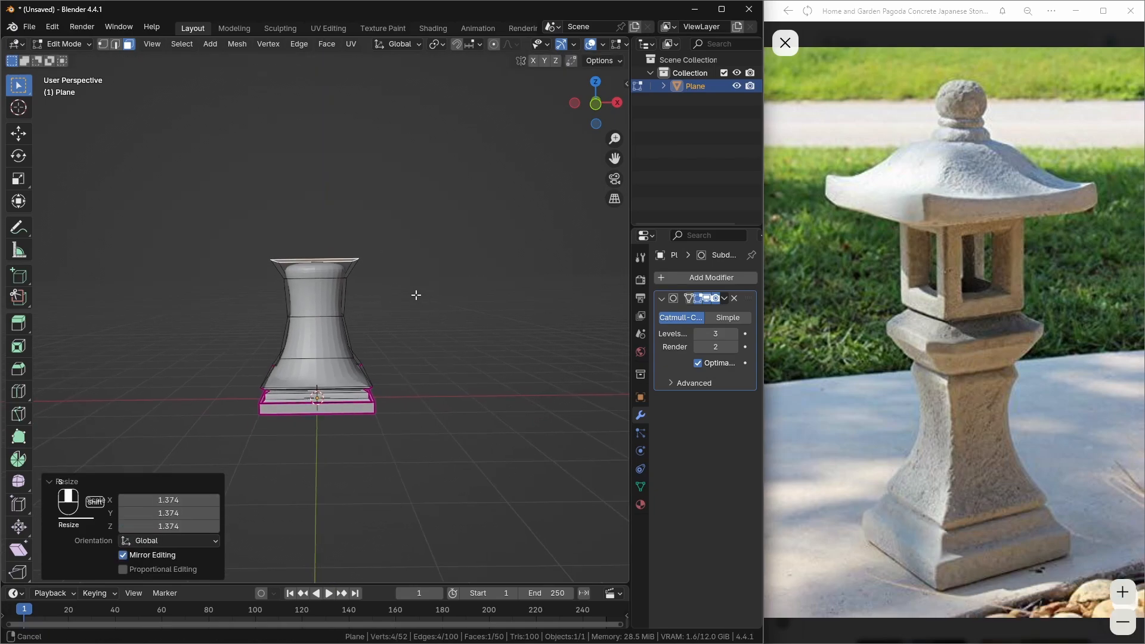
# - Select the vertical corner edge loops running from the base to the pillar's top and crease them into sharp corners
pyautogui.press('Tab')
pyautogui.moveTo(417, 295); pyautogui.dragTo(329, 337, button='middle')
pyautogui.press('Tab')
pyautogui.scroll(2, 329, 343)
pyautogui.press('2')
pyautogui.click(332, 352)
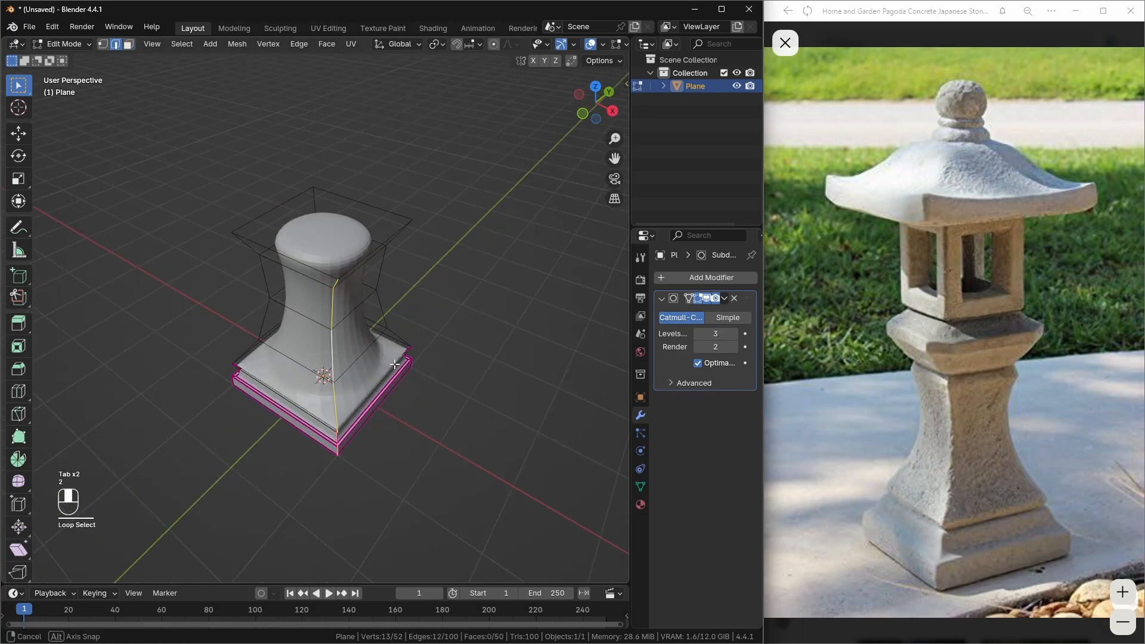
pyautogui.moveTo(395, 364); pyautogui.dragTo(364, 330, button='middle')
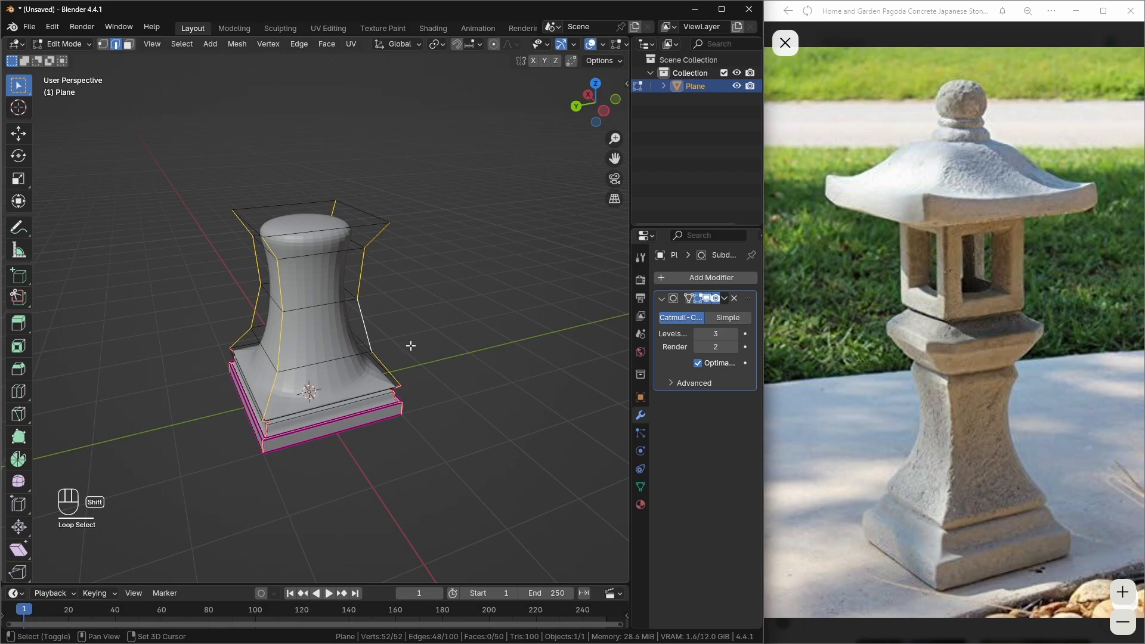
pyautogui.hotkey('shift', 'e')
pyautogui.click(544, 401)
pyautogui.press('Tab')
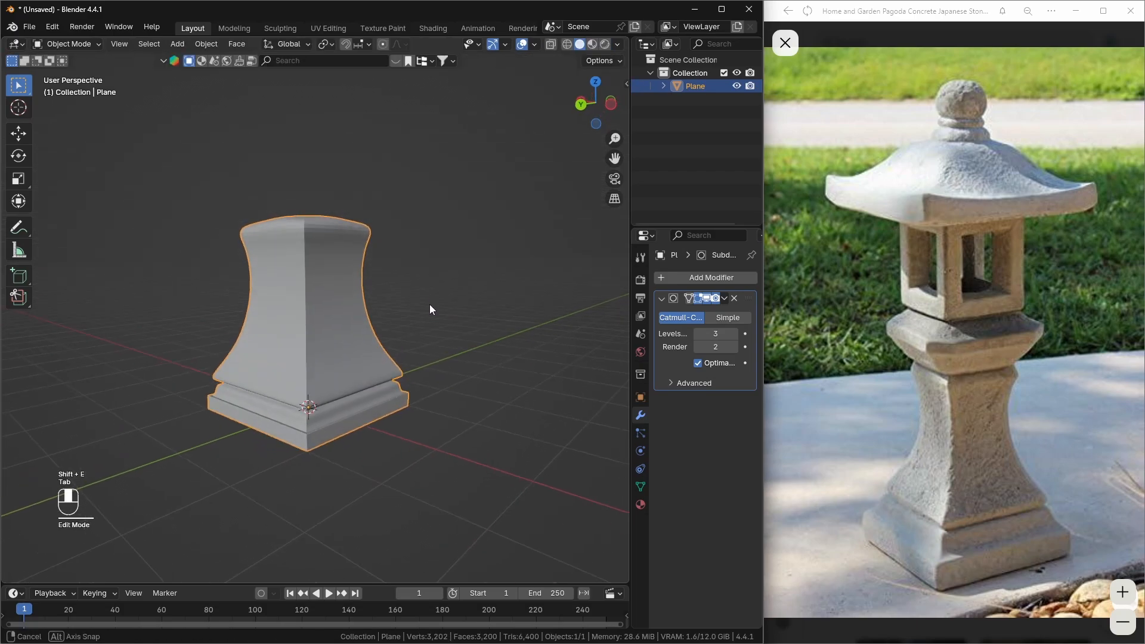
pyautogui.click(426, 310)
# - Add one loop cut around the pillar just above its lower rim, slid down with a factor of about 0.847
pyautogui.moveTo(389, 352); pyautogui.dragTo(423, 335, button='middle')
pyautogui.moveTo(422, 335); pyautogui.dragTo(358, 352, button='middle')
pyautogui.scroll(1, 418, 343)
pyautogui.scroll(3, 340, 352)
pyautogui.click(339, 331)
pyautogui.press('Tab')
pyautogui.scroll(1, 360, 358)
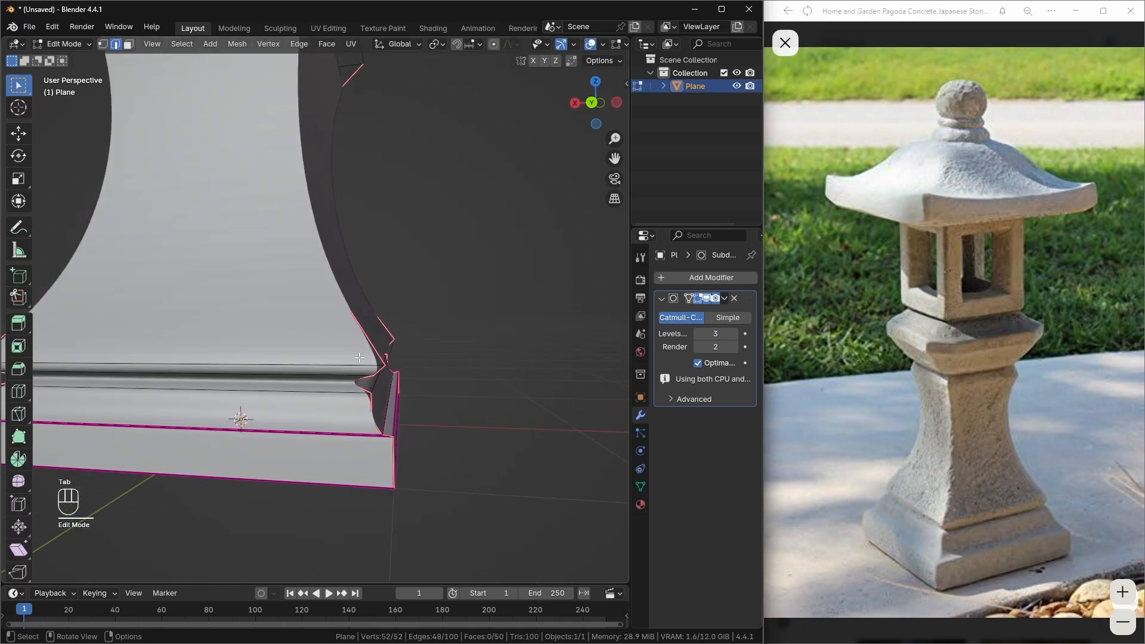
pyautogui.hotkey('ctrl', 'r')
pyautogui.click(384, 357)
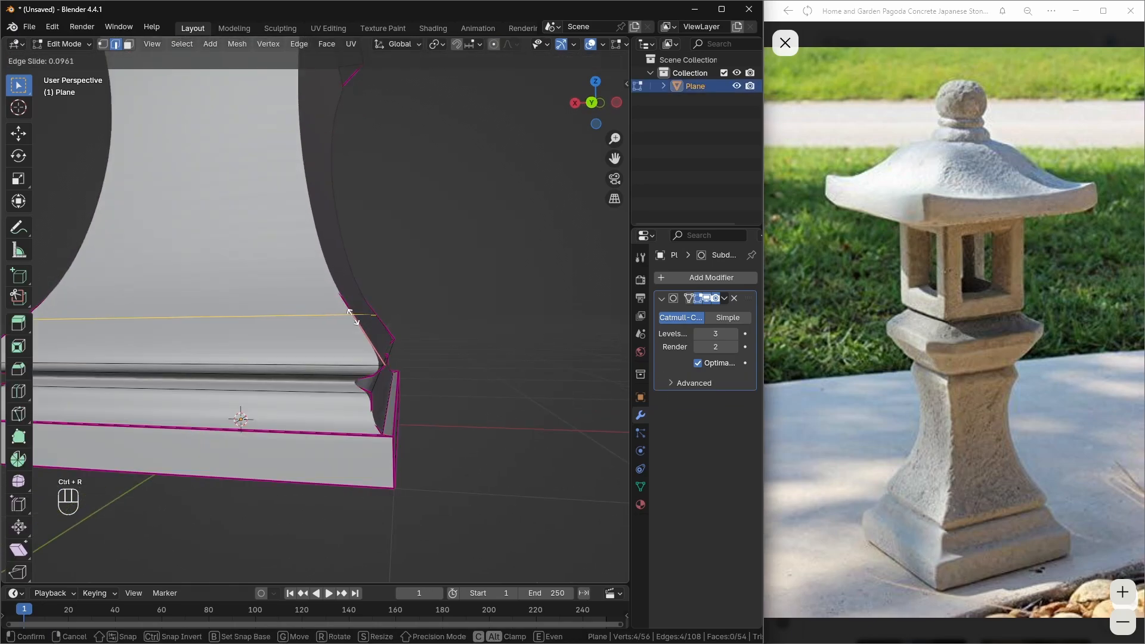
pyautogui.click(375, 356)
pyautogui.moveTo(380, 371); pyautogui.dragTo(374, 362, button='middle')
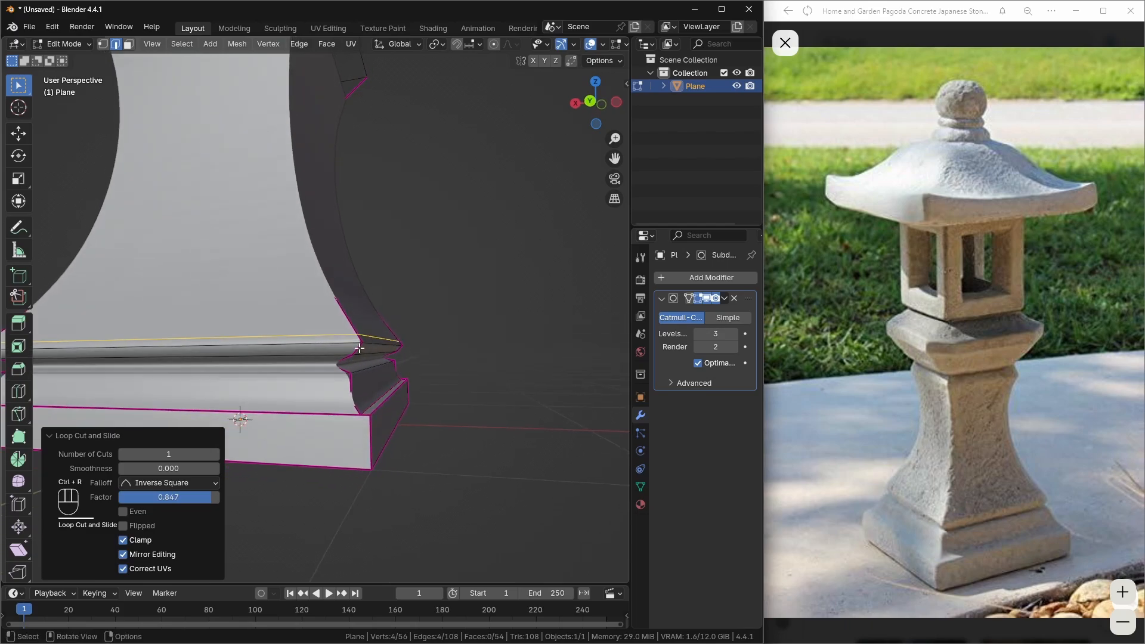
# - Select the two edge loops bounding the narrow band at the pillar's bottom and crease them sharp
pyautogui.doubleClick(357, 348)
pyautogui.doubleClick(347, 344)
pyautogui.scroll(1, 364, 358)
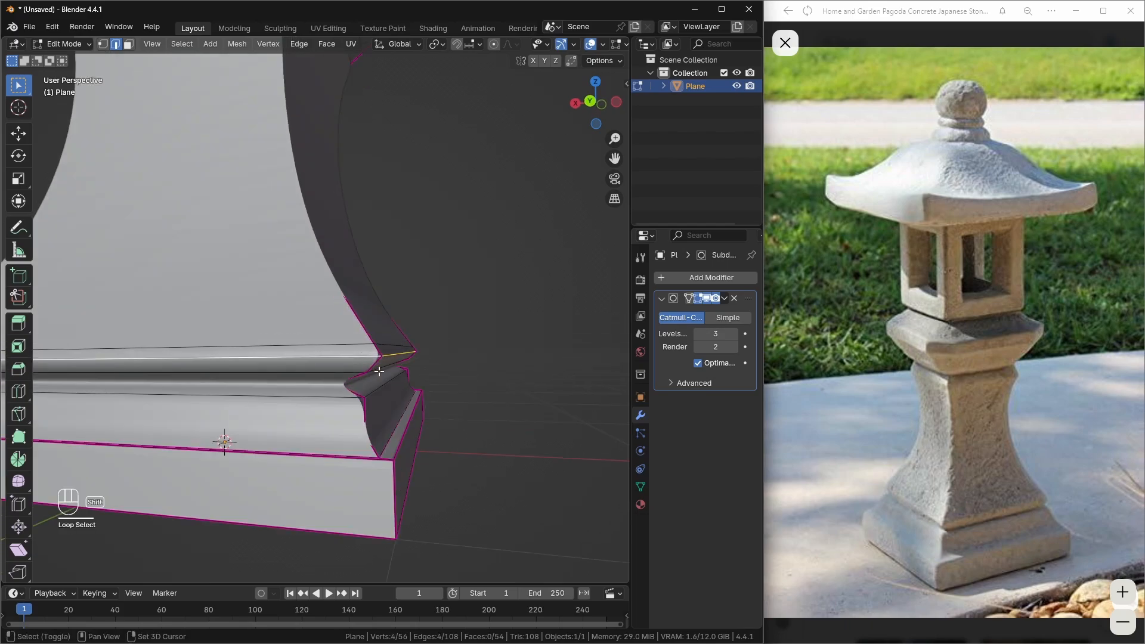
pyautogui.moveTo(344, 376)
pyautogui.mouseDown(button='middle')
pyautogui.moveTo(205, 353)
pyautogui.moveTo(340, 364)
pyautogui.mouseUp(button='middle')
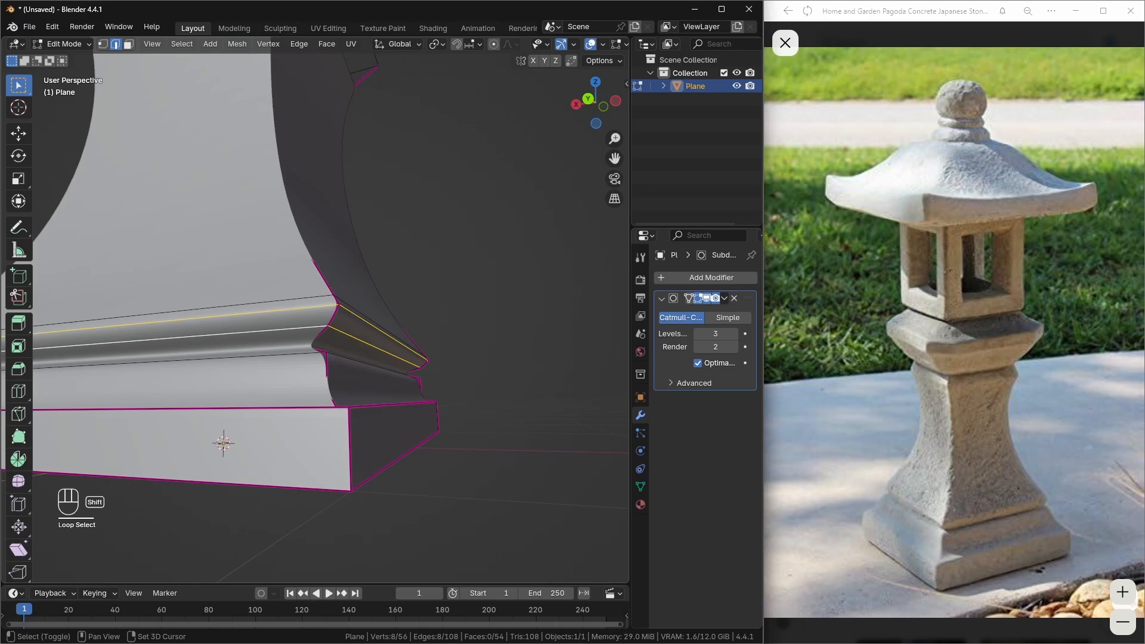
pyautogui.hotkey('shift', 'e')
pyautogui.click(431, 385)
pyautogui.press('Tab')
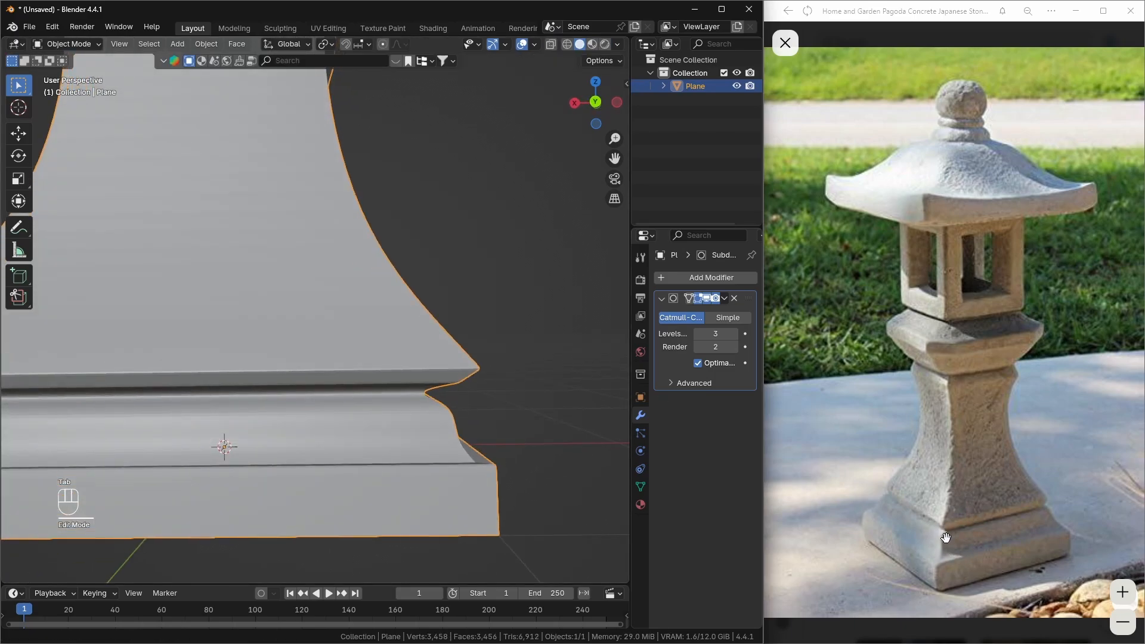
pyautogui.scroll(-10, 402, 348)
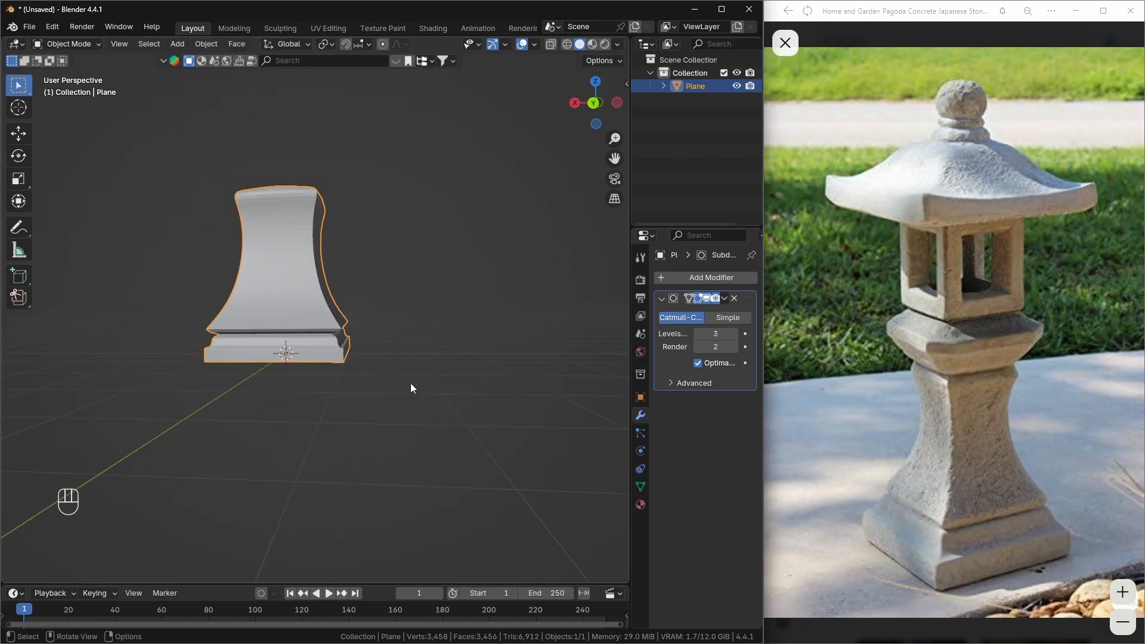
pyautogui.click(400, 399)
pyautogui.moveTo(400, 399); pyautogui.dragTo(385, 359, button='middle')
pyautogui.click(357, 390)
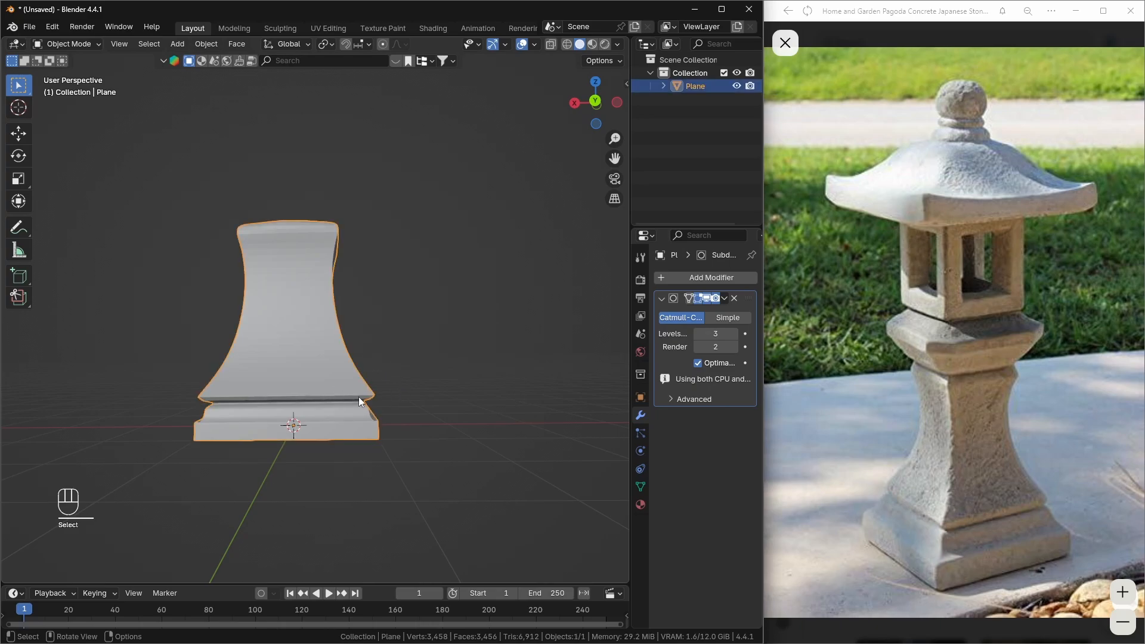
# - Add the edge loop just above the band at the pillar's bottom to the selection and scale the three loops to 0.960
pyautogui.press('Tab')
pyautogui.scroll(5, 358, 379)
pyautogui.scroll(2, 349, 386)
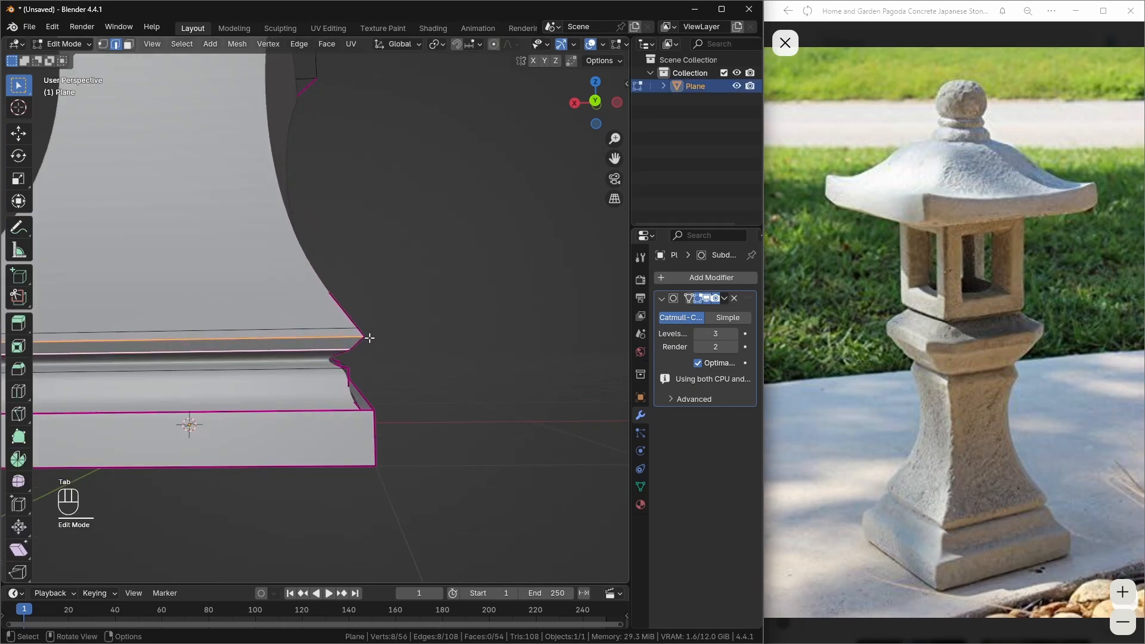
pyautogui.keyDown('alt'); pyautogui.keyDown('shift'); pyautogui.click(340, 329); pyautogui.keyUp('shift'); pyautogui.keyUp('alt')
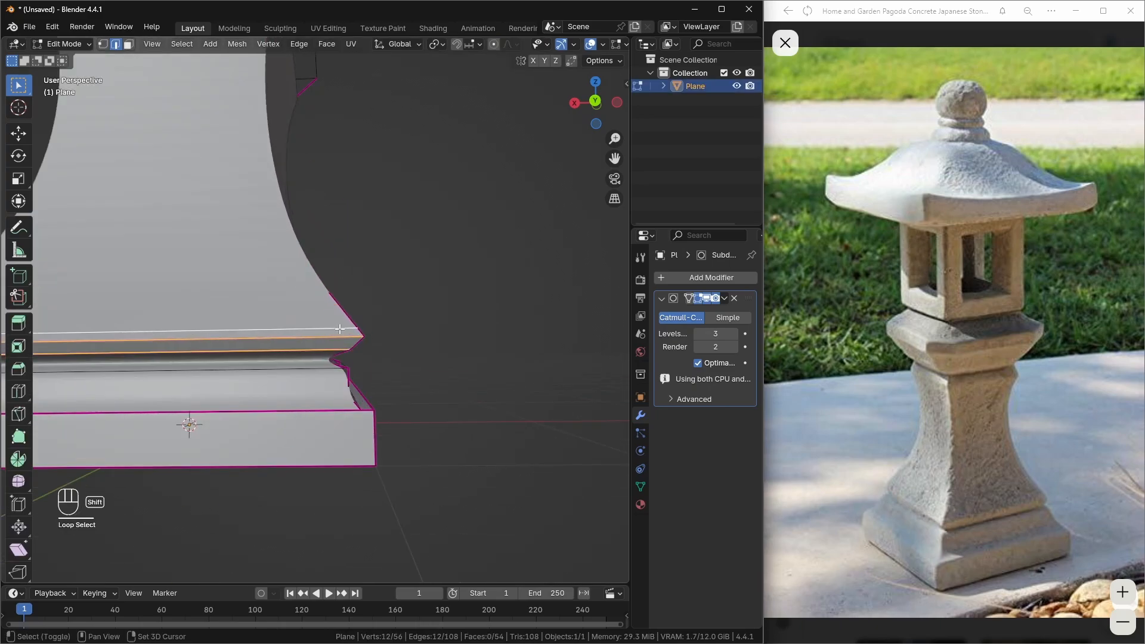
pyautogui.moveTo(448, 348); pyautogui.dragTo(442, 343, button='middle')
pyautogui.press('s')
pyautogui.click(436, 343)
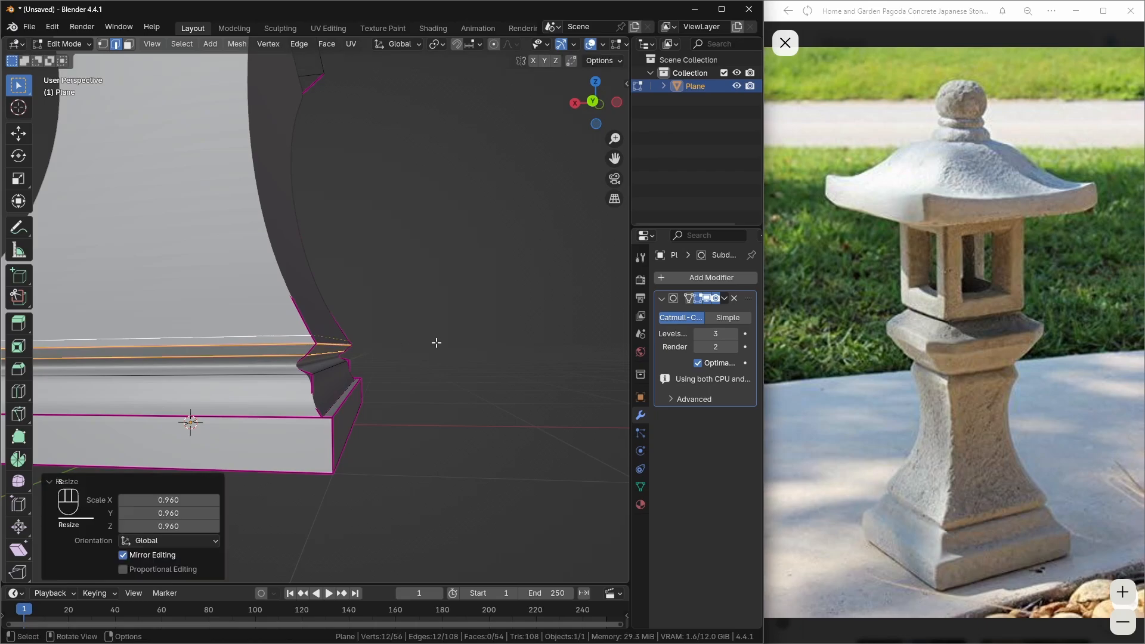
# - Fine-tune the scale of the three selected loops at the pillar's bottom and compare the shape in Object Mode
pyautogui.press('Tab')
pyautogui.scroll(-6, 395, 338)
pyautogui.press('Tab')
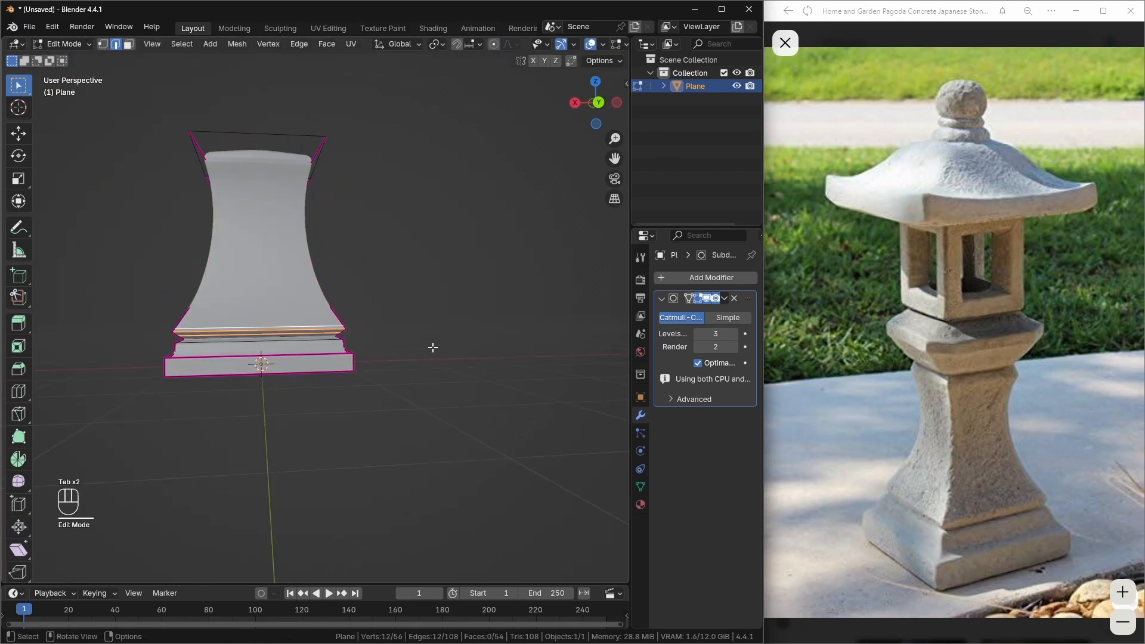
pyautogui.press('s')
pyautogui.click(435, 348)
pyautogui.press('Tab')
pyautogui.moveTo(421, 357); pyautogui.dragTo(352, 383, button='middle')
pyautogui.click(400, 356)
pyautogui.scroll(-2, 399, 355)
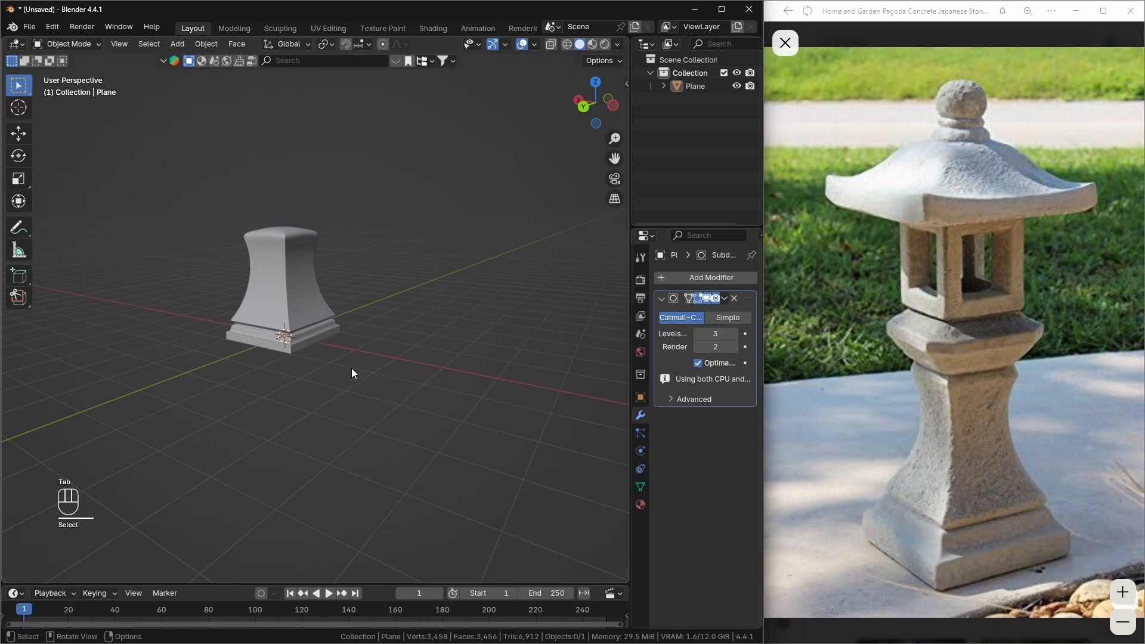
# - With X-ray on, box-select the pillar's top face and move it up about 0.27 m along Z
pyautogui.moveTo(285, 311); pyautogui.dragTo(317, 288, button='middle')
pyautogui.press('Tab')
pyautogui.hotkey('alt', 'z')
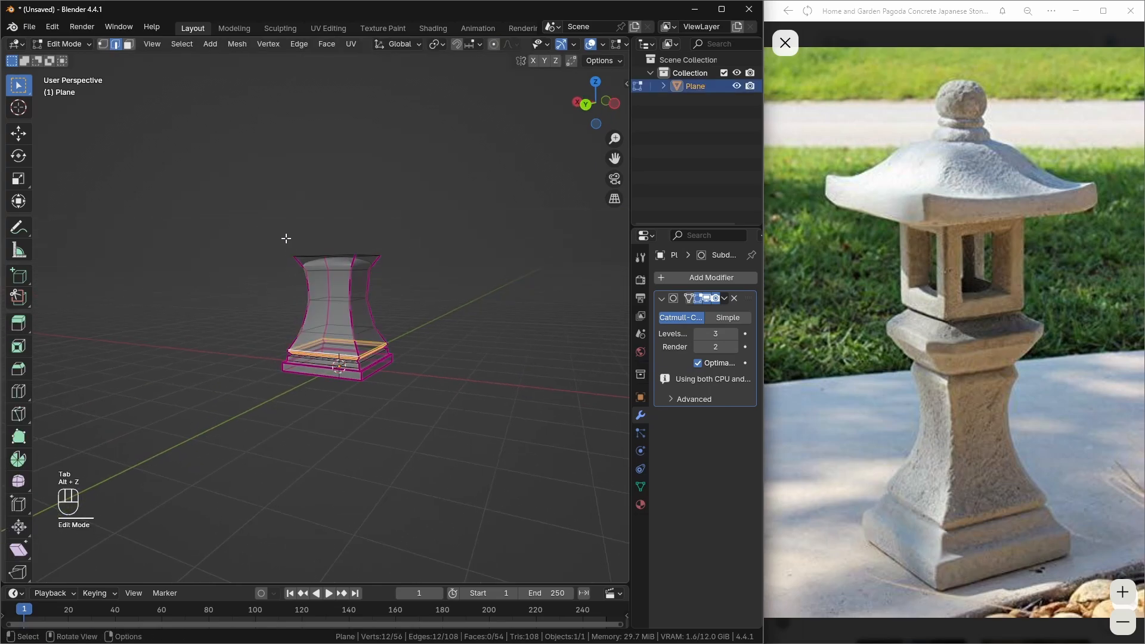
pyautogui.moveTo(273, 228); pyautogui.dragTo(402, 263)
pyautogui.scroll(1, 403, 263)
pyautogui.press('g')
pyautogui.press('z')
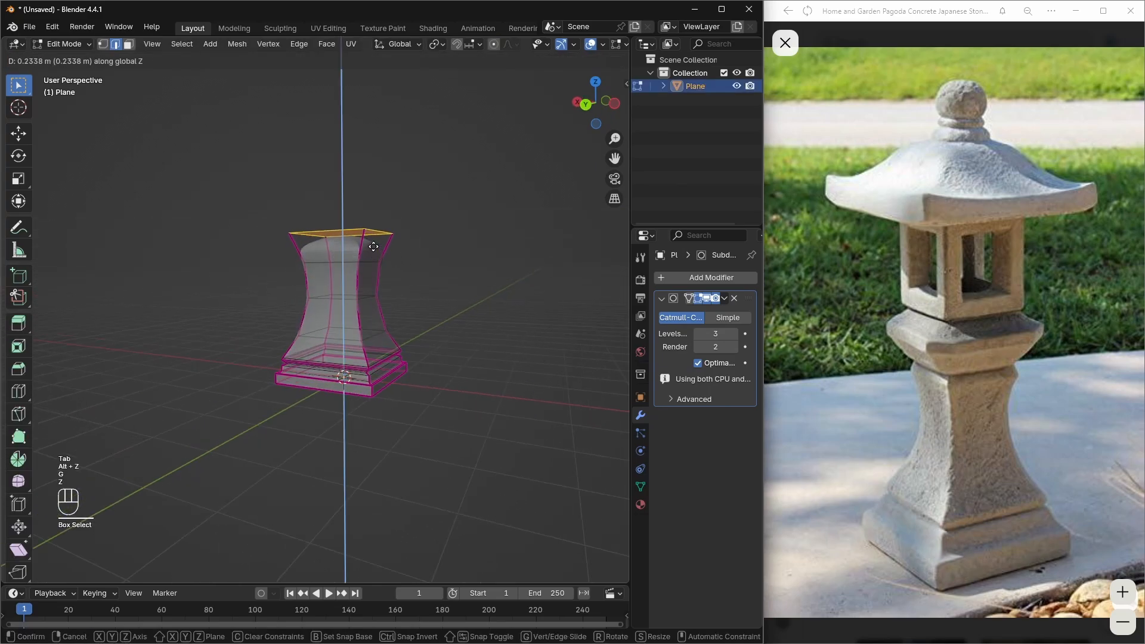
pyautogui.click(372, 246)
# - Extrude the pillar's top face up about 0.07 m to start a thin vertical rim
pyautogui.moveTo(372, 245); pyautogui.dragTo(411, 277, button='middle')
pyautogui.press('e')
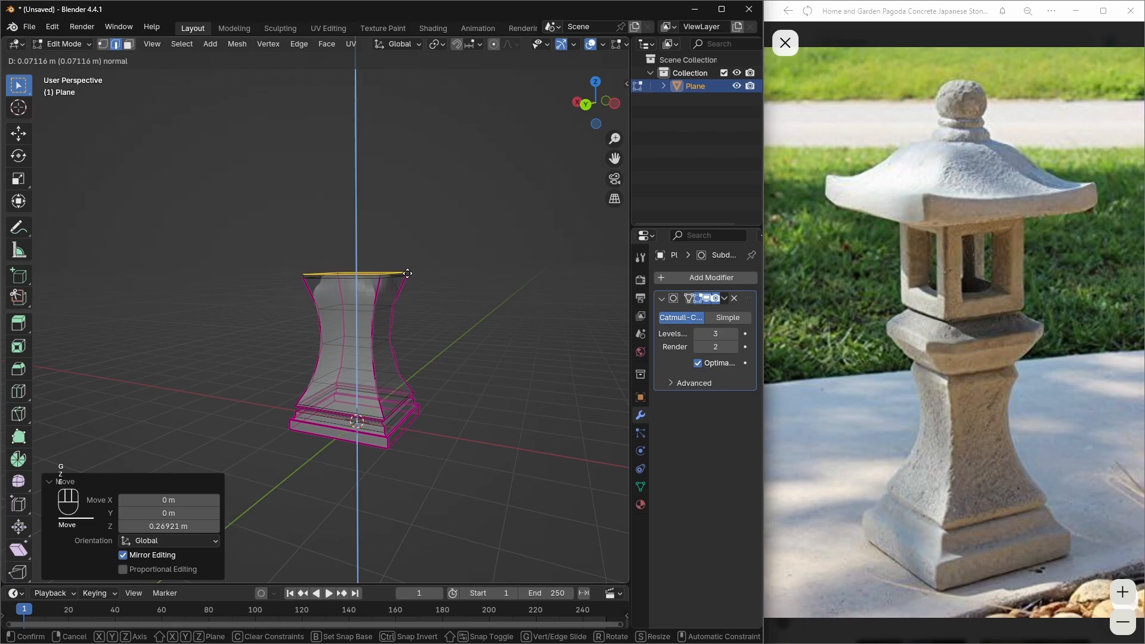
pyautogui.click(409, 274)
# - Extrude the top face up a second time by a small amount, then turn X-ray off in Object Mode
pyautogui.scroll(3, 385, 295)
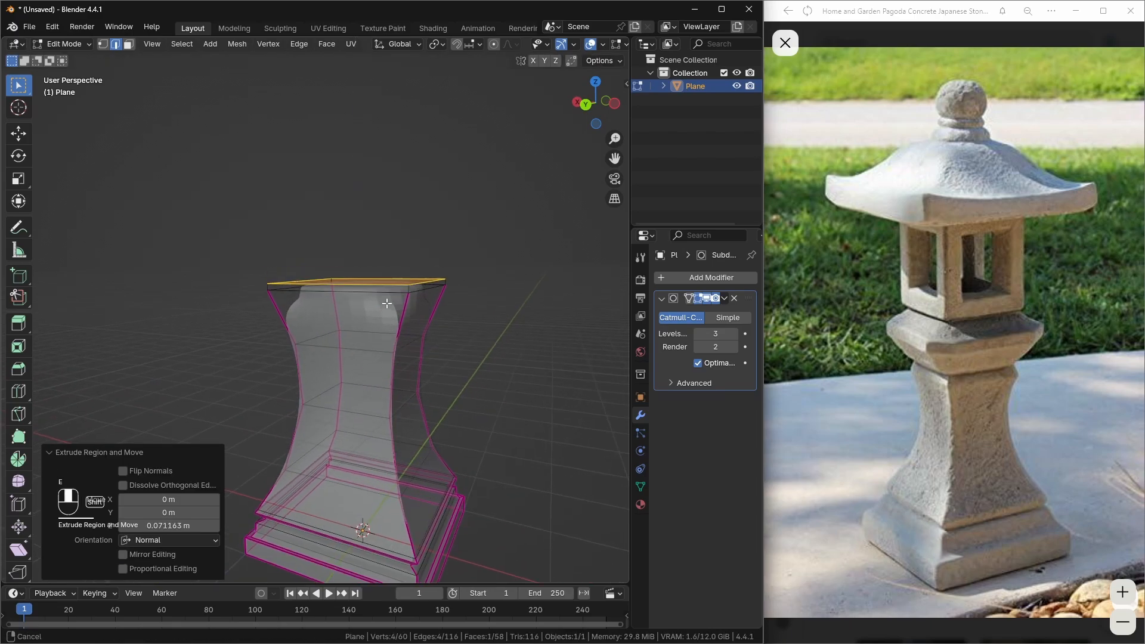
pyautogui.moveTo(387, 304); pyautogui.dragTo(404, 330, button='middle')
pyautogui.scroll(1, 417, 317)
pyautogui.scroll(1, 454, 319)
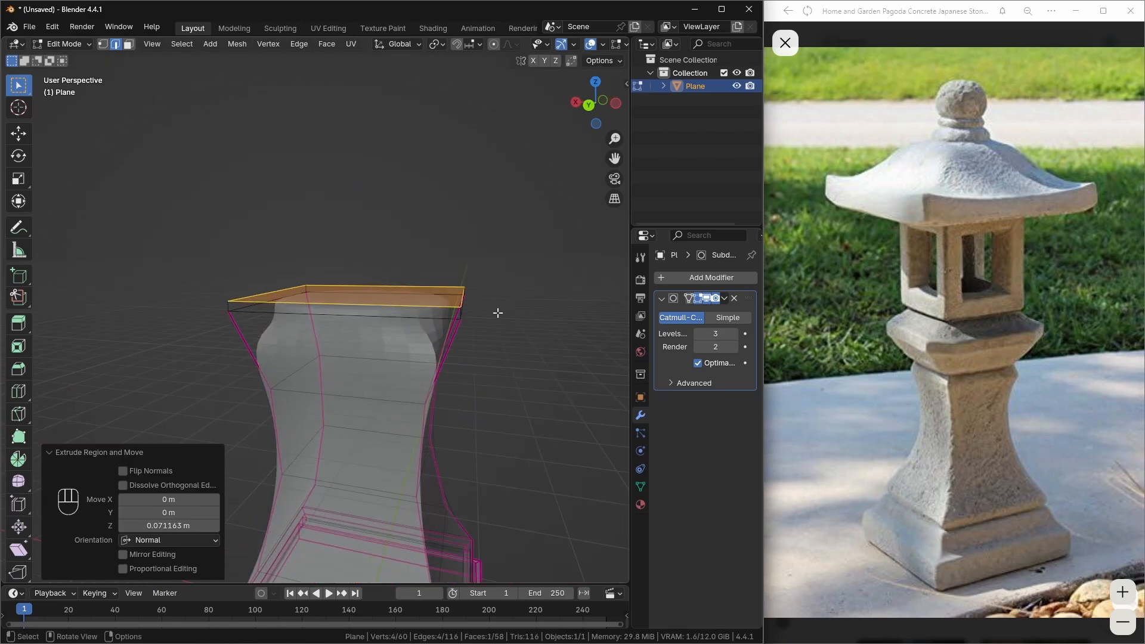
pyautogui.press('e')
pyautogui.click(494, 307)
pyautogui.press('Tab')
pyautogui.hotkey('alt', 'z')
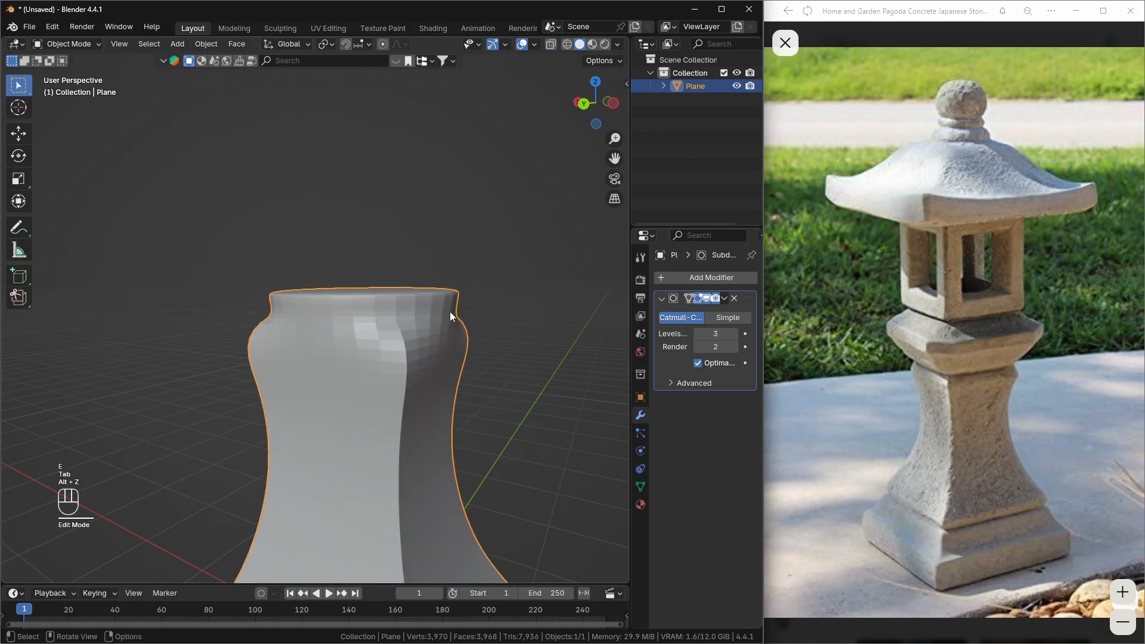
pyautogui.moveTo(450, 311); pyautogui.dragTo(433, 310, button='middle')
pyautogui.moveTo(436, 395); pyautogui.dragTo(397, 375, button='middle')
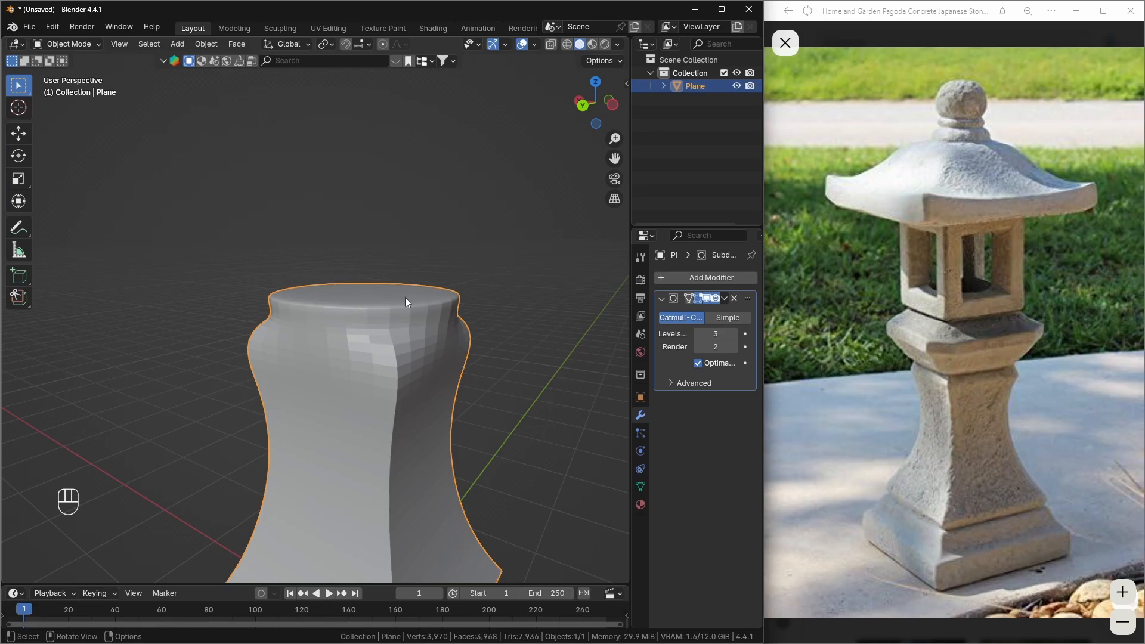
# - Select the two short vertical edges at one corner of the top rim and try an edge crease factor of -1
pyautogui.press('Tab')
pyautogui.scroll(2, 346, 329)
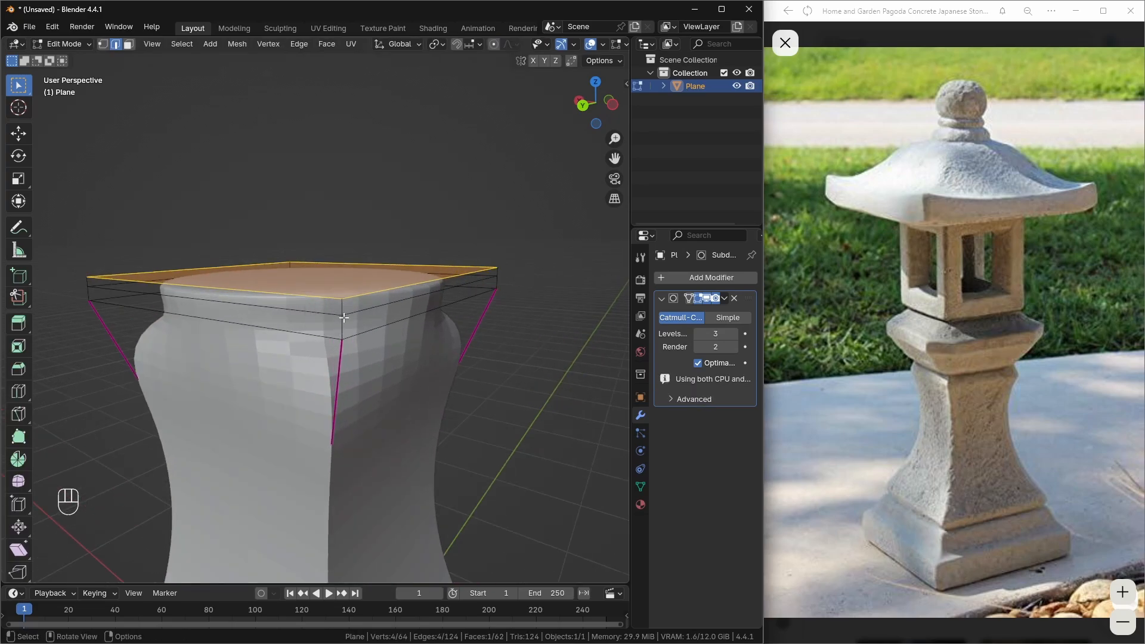
pyautogui.moveTo(345, 338)
pyautogui.keyDown('shift'); pyautogui.mouseDown(button='middle')
pyautogui.moveTo(329, 326)
pyautogui.moveTo(343, 346)
pyautogui.mouseUp(button='middle'); pyautogui.keyUp('shift')
pyautogui.scroll(1, 329, 326)
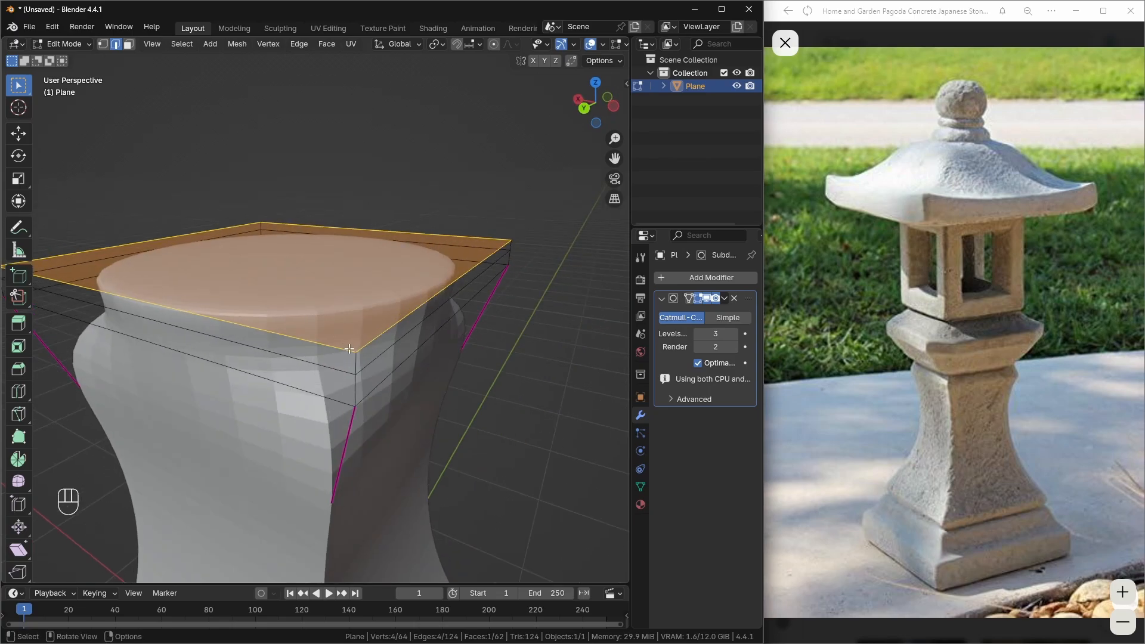
pyautogui.click(353, 363)
pyautogui.hotkey('shift', 'e')
pyautogui.press('Escape')
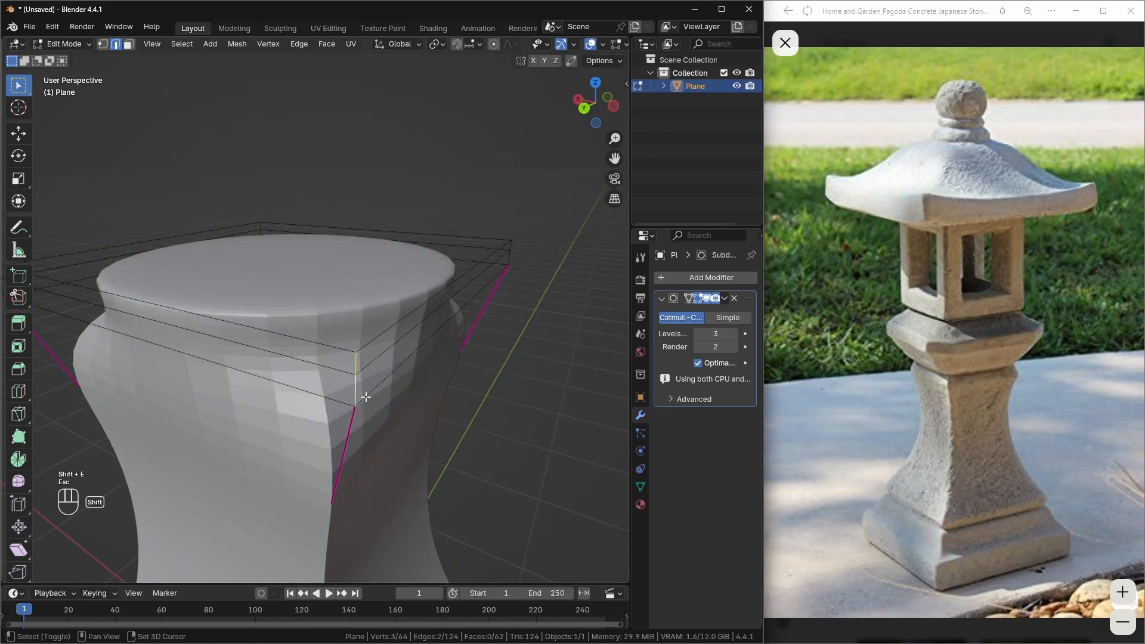
pyautogui.hotkey('shift', 'e')
pyautogui.click(400, 419)
pyautogui.moveTo(193, 568); pyautogui.dragTo(119, 569)
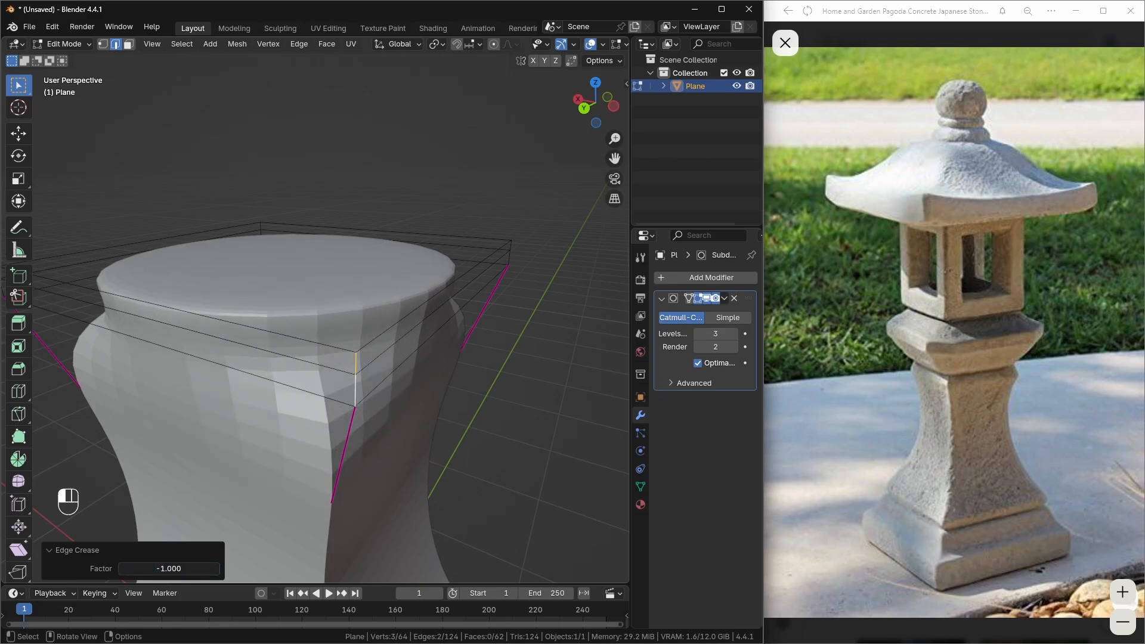
# - Try an edge crease factor of 1 on the rim's corner edges, inspect the corner, and undo the crease
pyautogui.moveTo(299, 387); pyautogui.dragTo(342, 394, button='middle')
pyautogui.moveTo(171, 571); pyautogui.dragTo(225, 569)
pyautogui.scroll(-2, 306, 358)
pyautogui.moveTo(307, 358); pyautogui.dragTo(358, 366, button='middle')
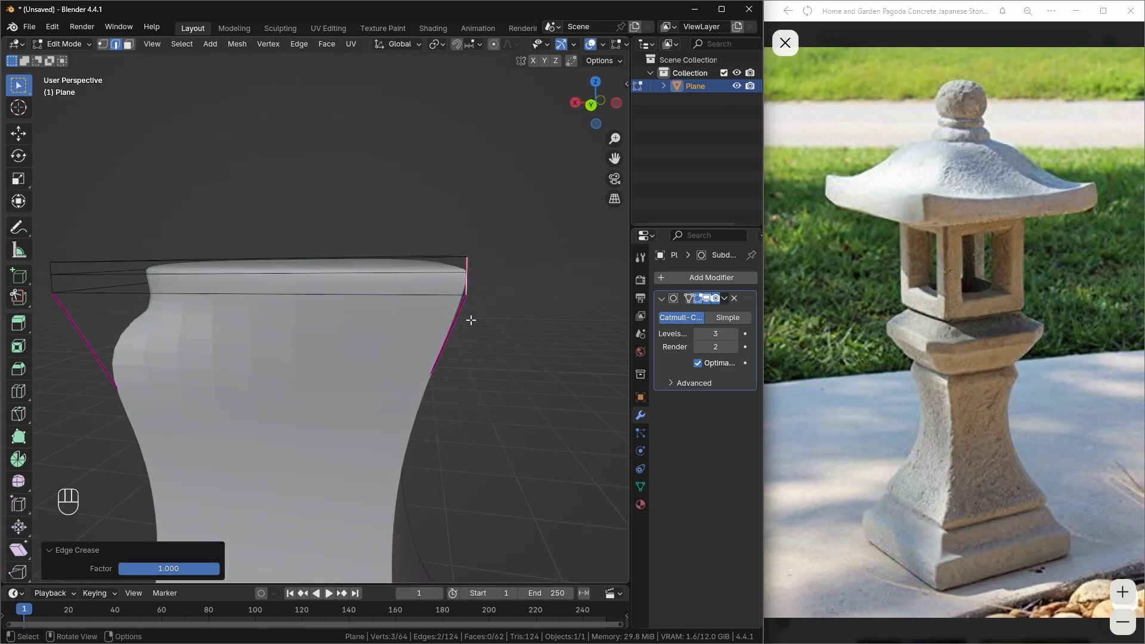
pyautogui.moveTo(471, 320); pyautogui.dragTo(389, 370, button='middle')
pyautogui.moveTo(299, 369); pyautogui.dragTo(319, 378, button='middle')
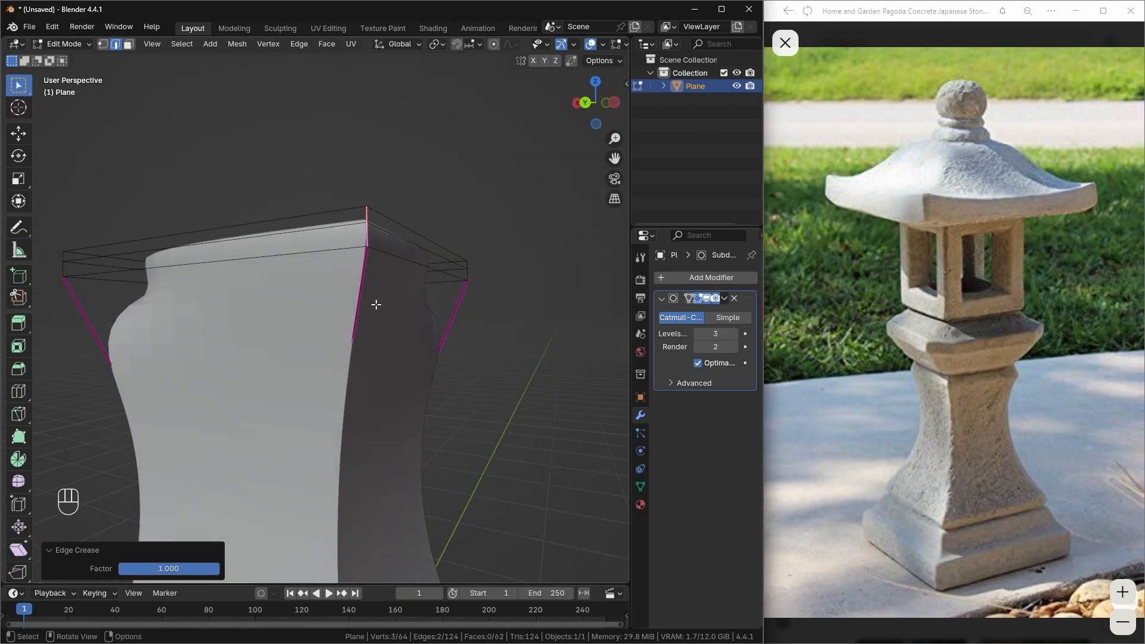
pyautogui.hotkey('ctrl', 'z')
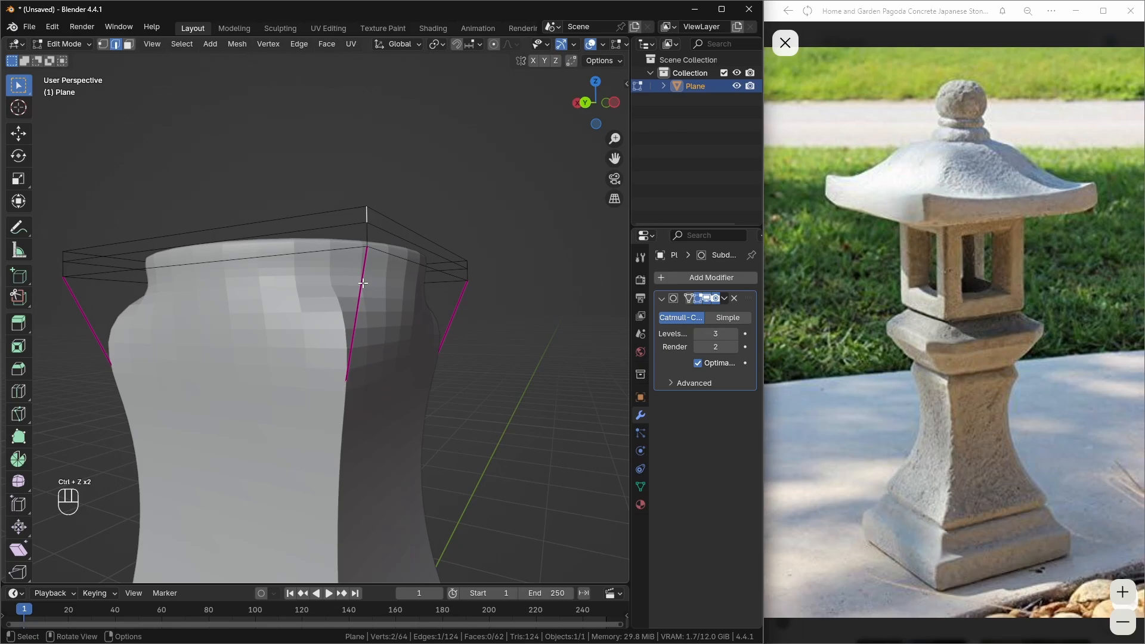
# - Try a vertical loop cut slid close to the pillar's corner edge, then undo it
pyautogui.moveTo(418, 306); pyautogui.dragTo(401, 373, button='middle')
pyautogui.scroll(-4, 457, 340)
pyautogui.press('Tab')
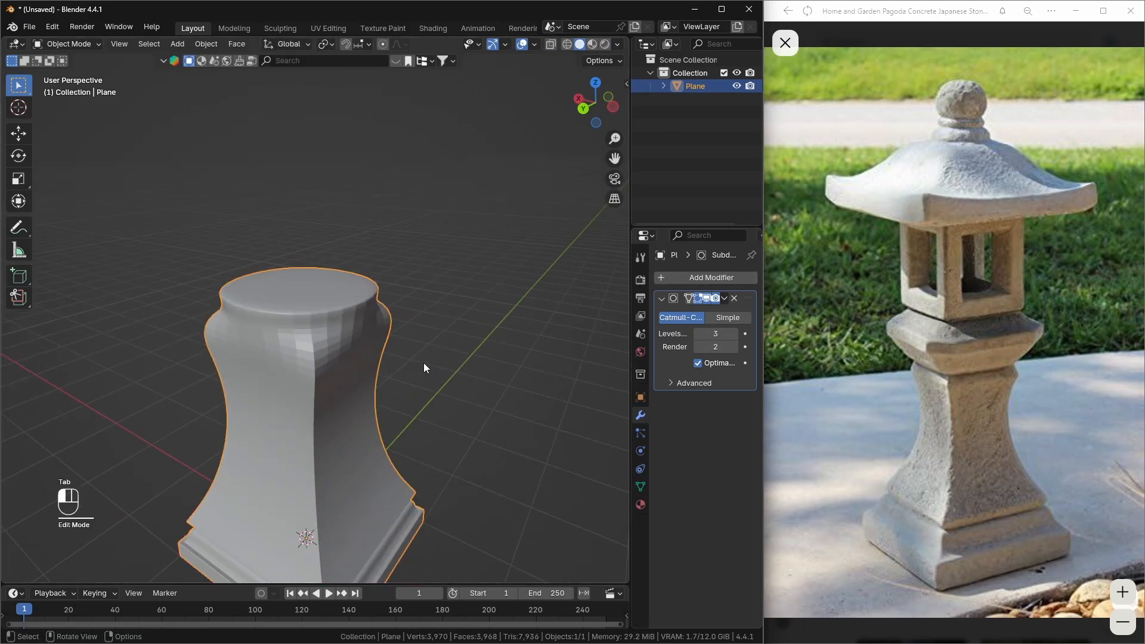
pyautogui.press('Tab')
pyautogui.keyDown('shift'); pyautogui.moveTo(375, 334); pyautogui.dragTo(325, 343, button='middle'); pyautogui.keyUp('shift')
pyautogui.scroll(2, 343, 341)
pyautogui.keyDown('shift'); pyautogui.moveTo(326, 342); pyautogui.dragTo(333, 338, button='middle'); pyautogui.keyUp('shift')
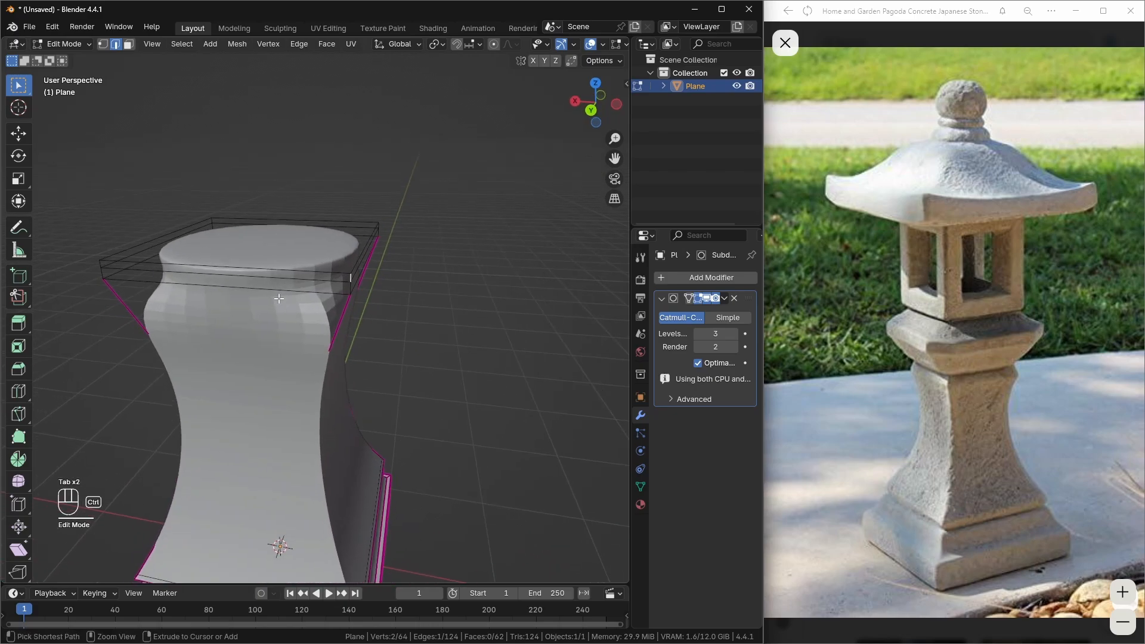
pyautogui.hotkey('ctrl', 'r')
pyautogui.click(334, 291)
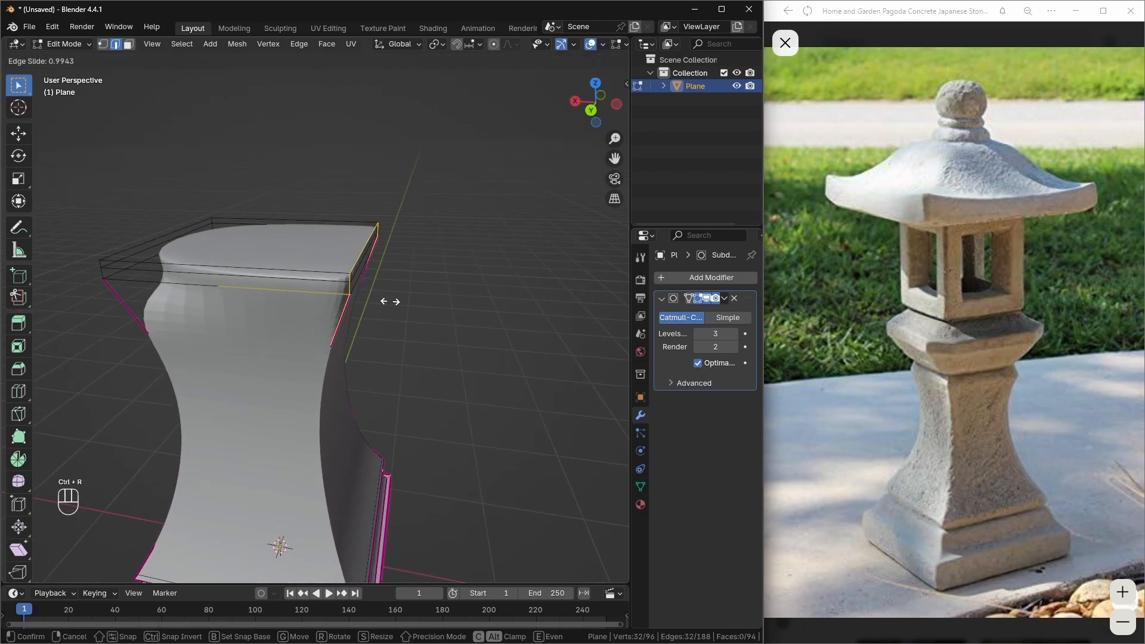
pyautogui.press('Escape')
pyautogui.hotkey('ctrl', 'z')
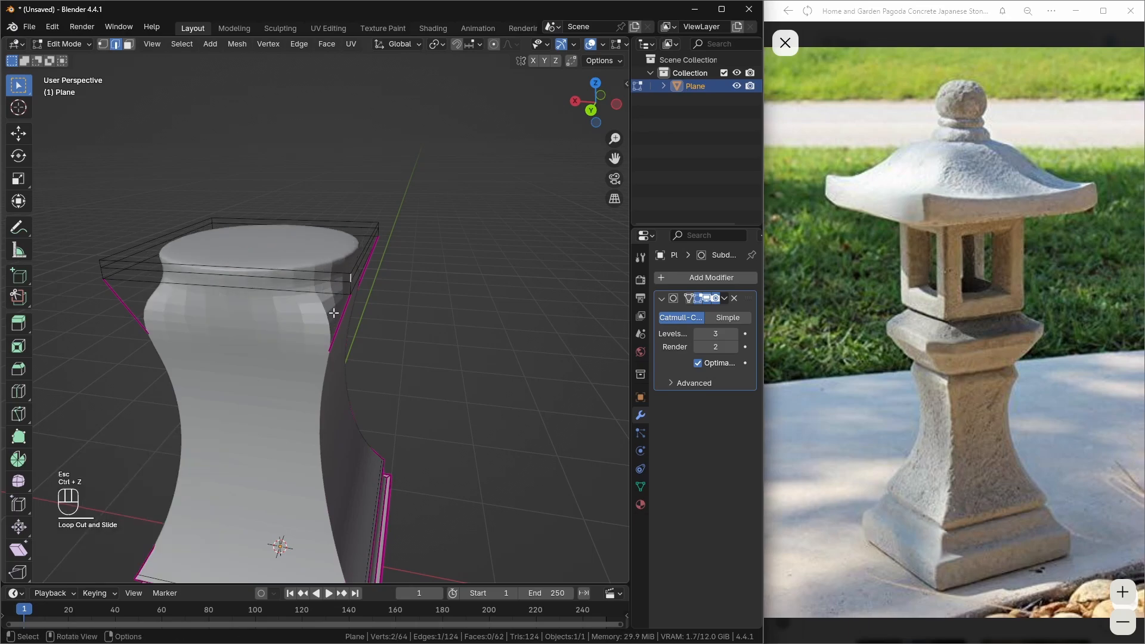
pyautogui.moveTo(372, 286); pyautogui.dragTo(361, 351, button='middle')
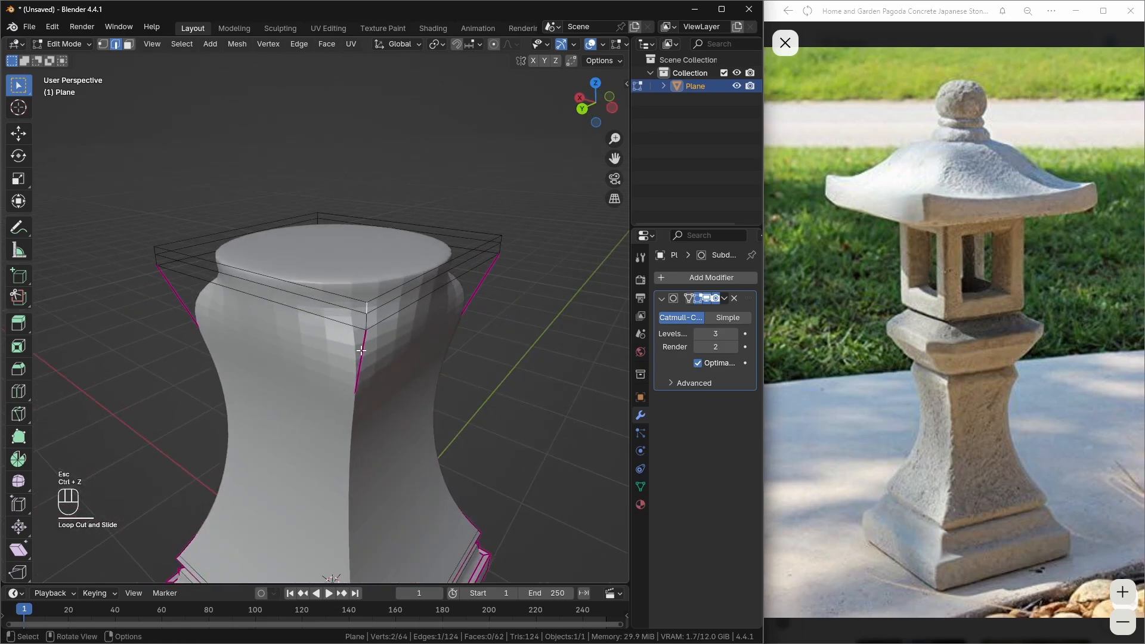
# - Select the vertical corner edge loops around the whole pillar, crease them, and inspect the result in Object Mode
pyautogui.scroll(1, 405, 351)
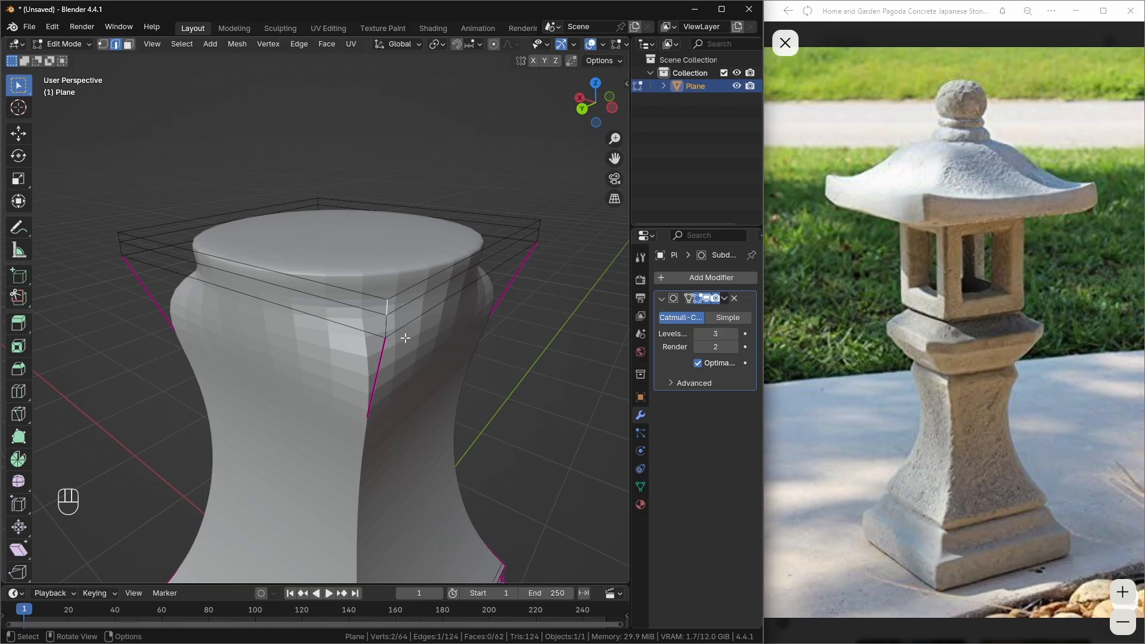
pyautogui.scroll(-1, 479, 331)
pyautogui.moveTo(479, 331); pyautogui.dragTo(327, 321, button='middle')
pyautogui.press('Tab')
pyautogui.press('Tab')
pyautogui.press('2')
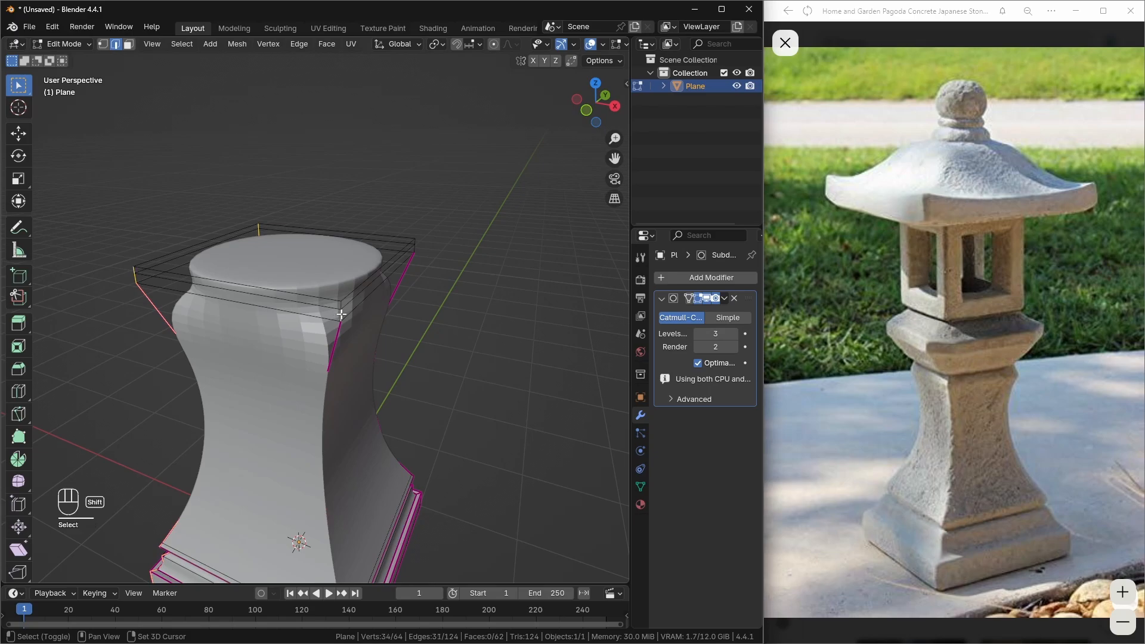
pyautogui.hotkey('shift', 'e')
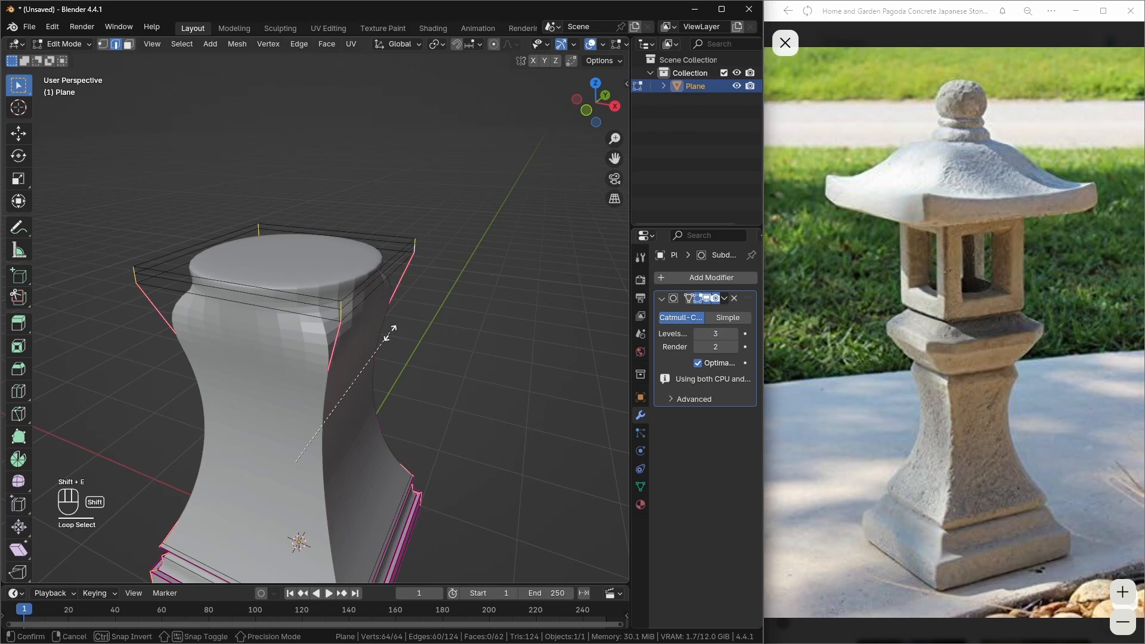
pyautogui.click(596, 324)
pyautogui.press('Tab')
pyautogui.scroll(-4, 466, 305)
pyautogui.moveTo(443, 333); pyautogui.dragTo(435, 289, button='middle')
# - Turn on X-ray in Edit Mode, select the whole top rim, and scale it inward
pyautogui.press('Tab')
pyautogui.scroll(3, 463, 332)
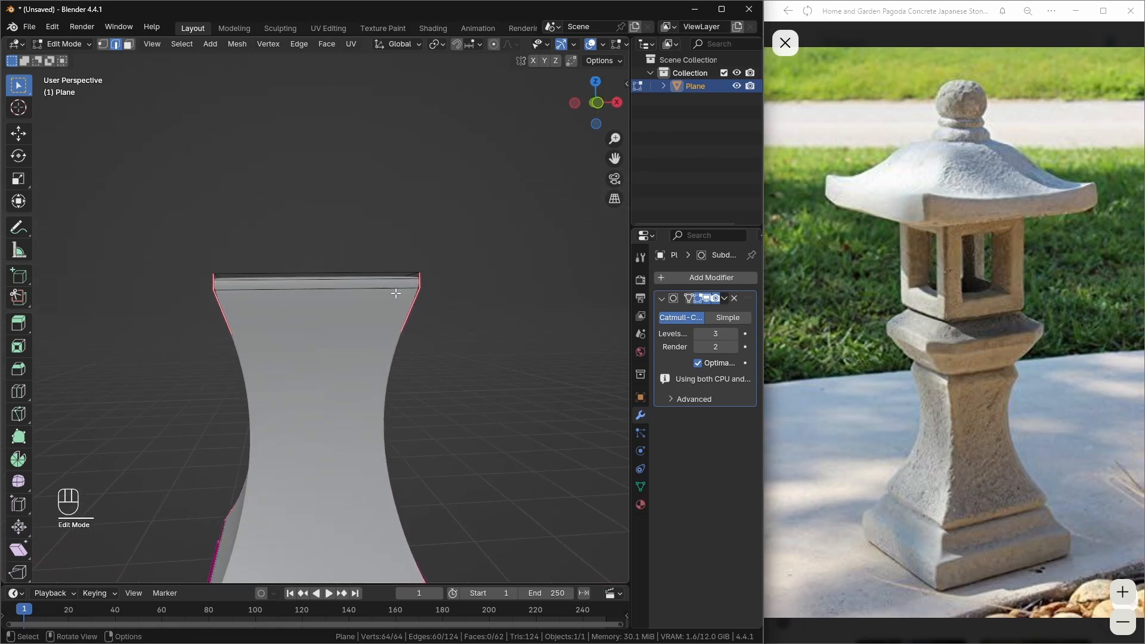
pyautogui.hotkey('alt', 'z')
pyautogui.scroll(-3, 435, 291)
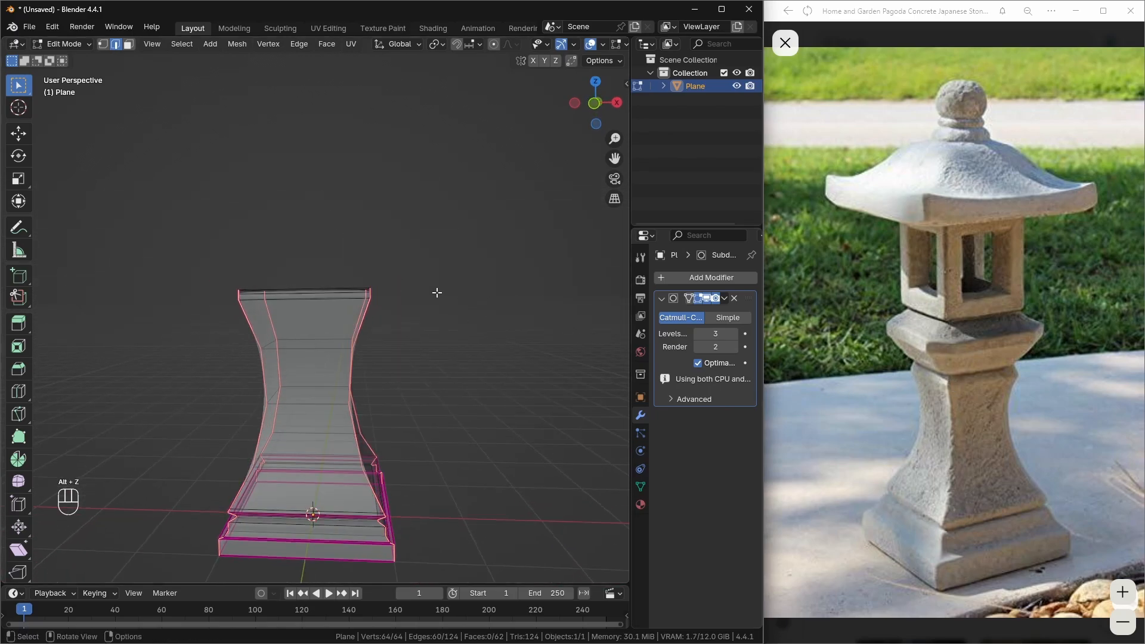
pyautogui.moveTo(197, 246); pyautogui.dragTo(418, 316)
pyautogui.moveTo(417, 316); pyautogui.dragTo(454, 326, button='middle')
pyautogui.press('s')
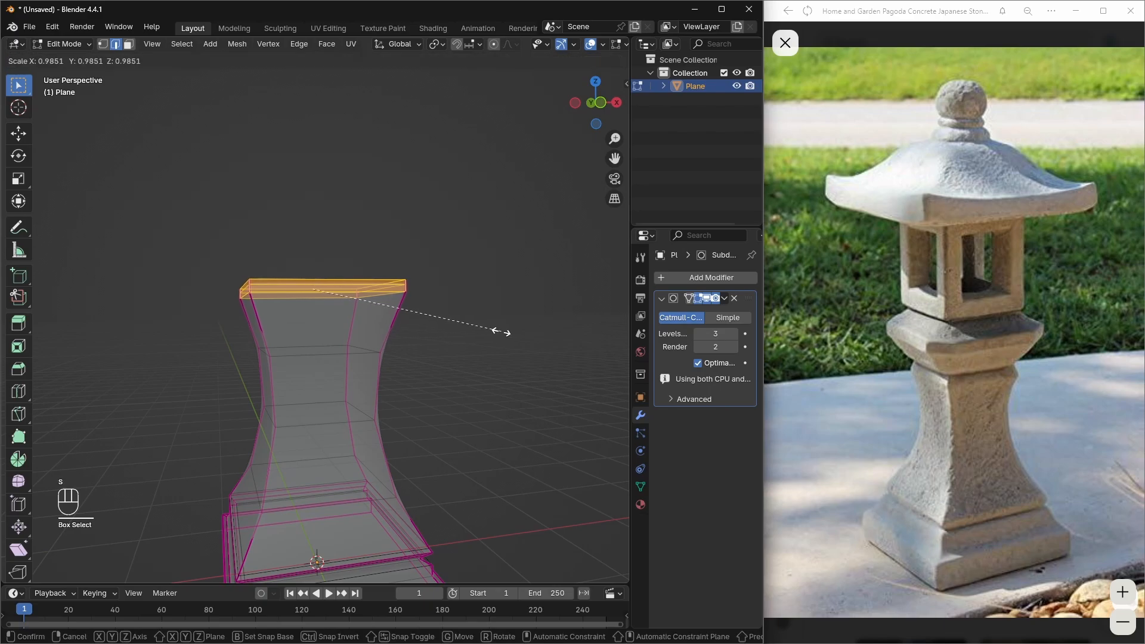
pyautogui.click(388, 338)
# - Scale the pillar's upper edge loop, and scale its middle edge loop to about 0.893
pyautogui.moveTo(215, 325); pyautogui.dragTo(472, 378)
pyautogui.press('s')
pyautogui.click(478, 378)
pyautogui.moveTo(210, 384); pyautogui.dragTo(411, 428)
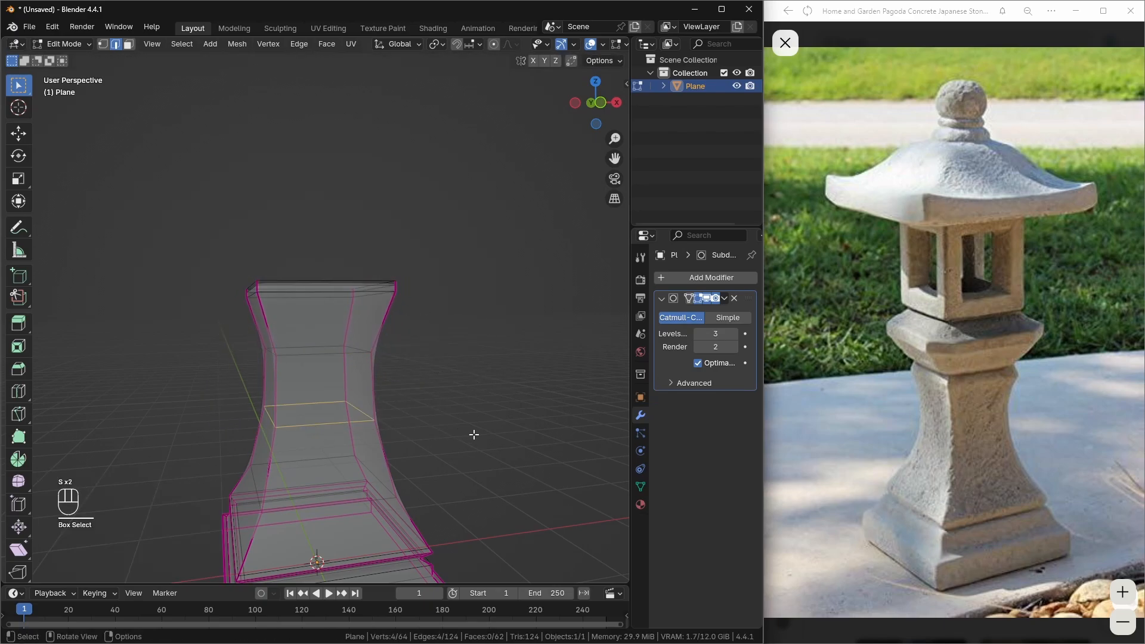
pyautogui.press('s')
pyautogui.click(446, 442)
# - Select the pillar's lower edge loop just above the base and scale it inward
pyautogui.moveTo(217, 446); pyautogui.dragTo(281, 411, button='middle')
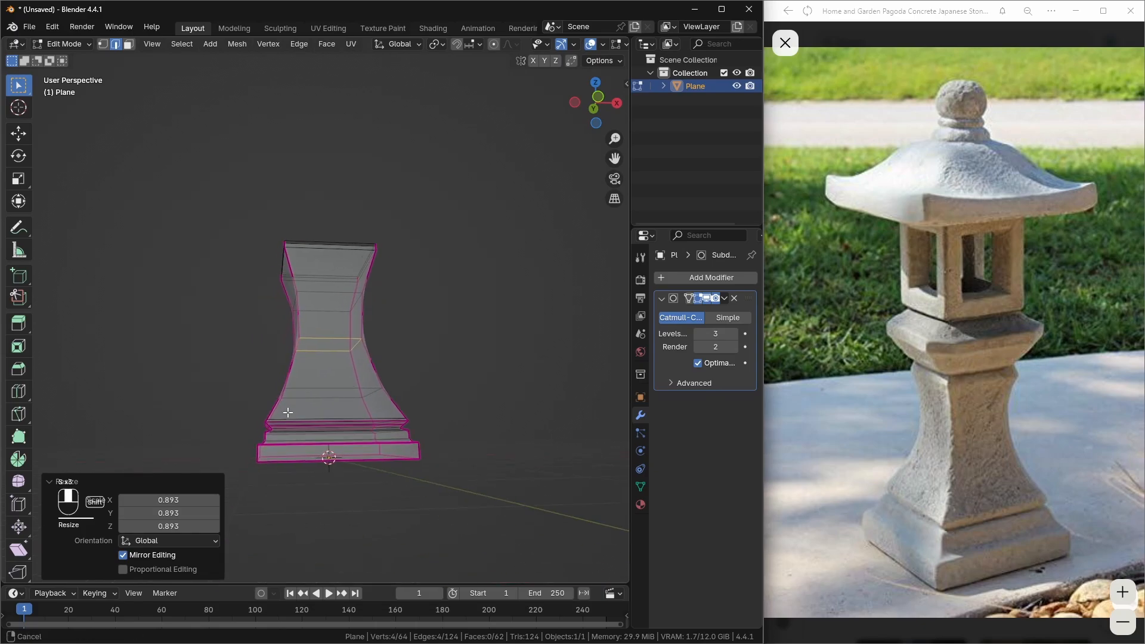
pyautogui.moveTo(212, 373); pyautogui.dragTo(455, 417)
pyautogui.press('s')
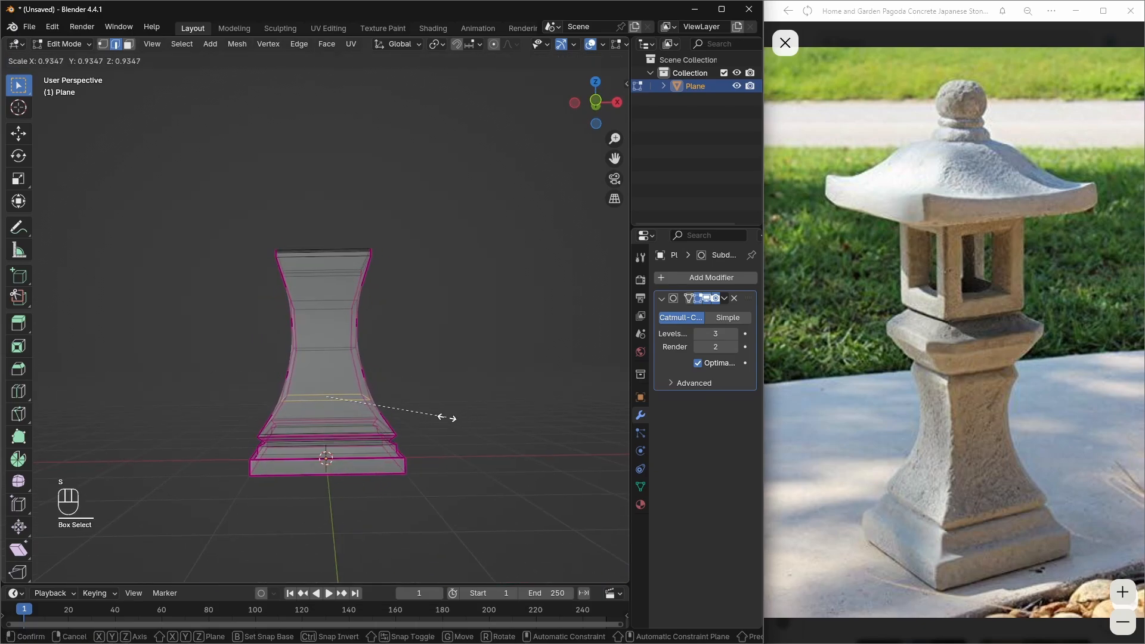
pyautogui.click(414, 402)
# - Check the smoothed shape, scale the pillar's middle edge loop up to about 1.2, and widen its upper edge loop
pyautogui.press('Tab')
pyautogui.hotkey('alt', 'z')
pyautogui.moveTo(338, 383); pyautogui.dragTo(276, 377, button='middle')
pyautogui.press('Tab')
pyautogui.hotkey('alt', 'z')
pyautogui.keyDown('alt'); pyautogui.click(322, 385); pyautogui.keyUp('alt')
pyautogui.press('s')
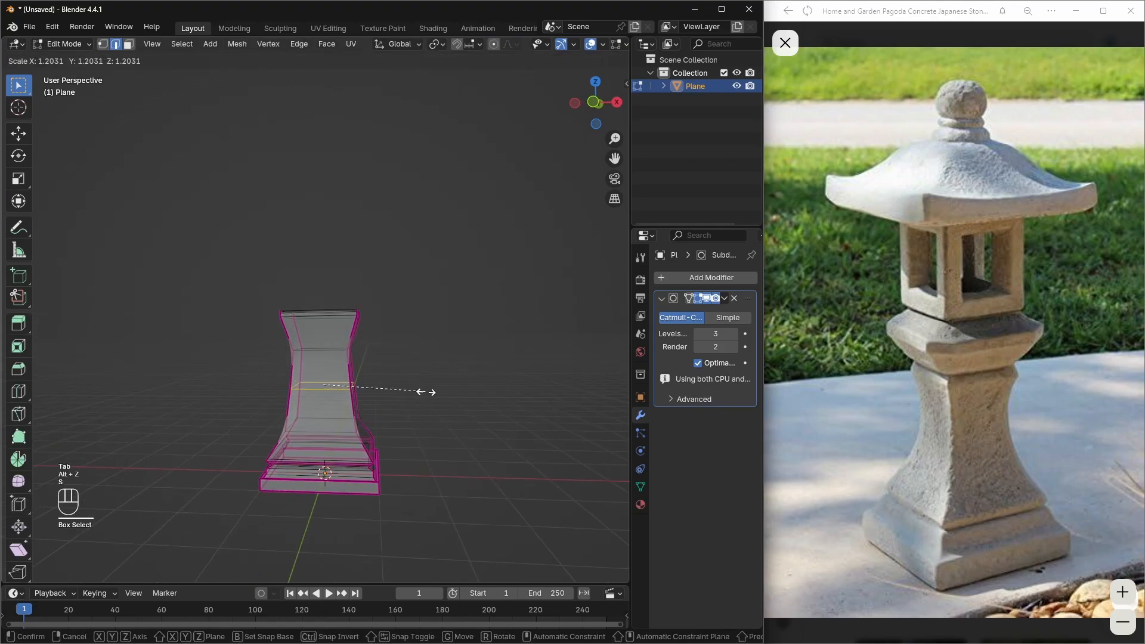
pyautogui.click(421, 392)
pyautogui.moveTo(224, 323); pyautogui.dragTo(414, 364)
pyautogui.press('s')
pyautogui.click(433, 365)
pyautogui.press('Tab')
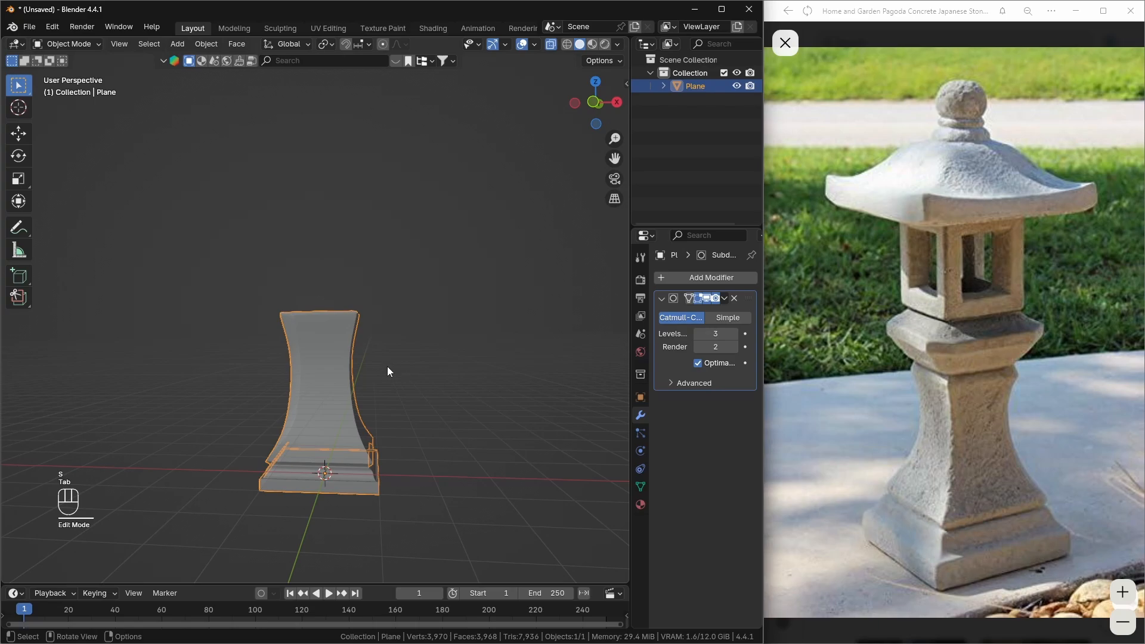
# - Scale the pillar's top rim further inward, and view the deselected model in Object Mode with X-ray off
pyautogui.press('Tab')
pyautogui.moveTo(231, 289); pyautogui.dragTo(441, 331)
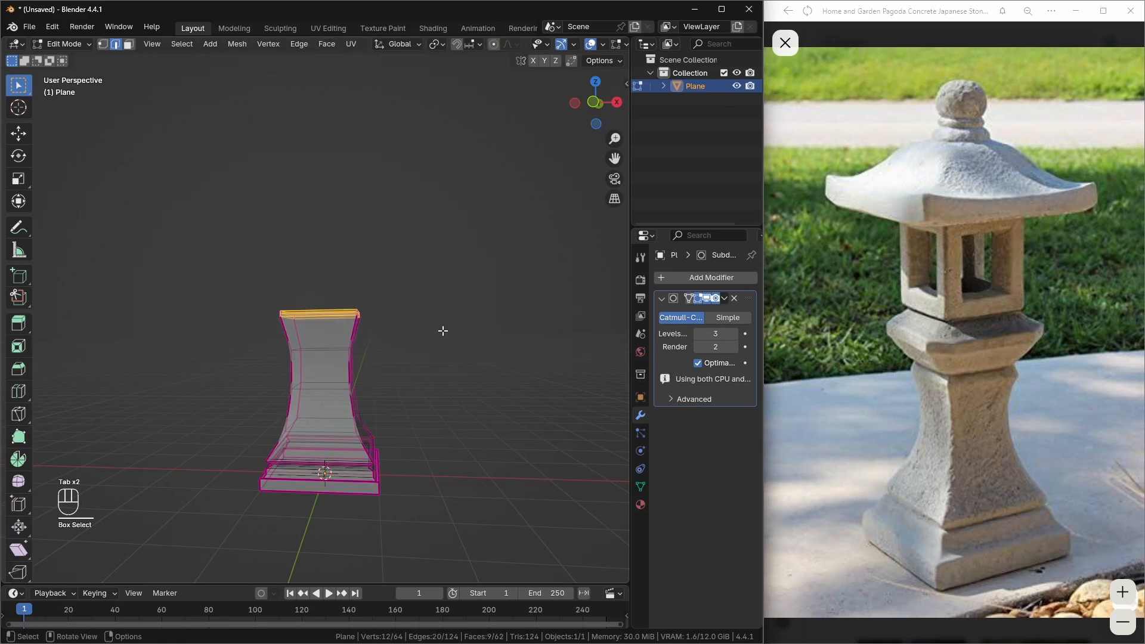
pyautogui.press('s')
pyautogui.click(420, 331)
pyautogui.press('Tab')
pyautogui.hotkey('alt', 'z')
pyautogui.click(428, 363)
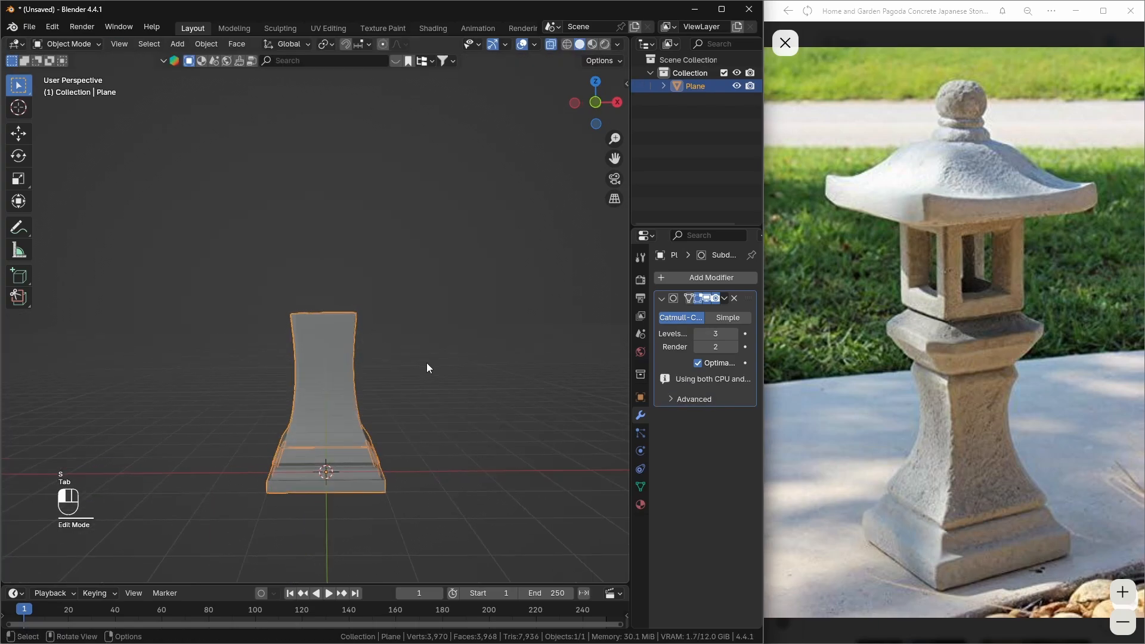
pyautogui.moveTo(426, 367); pyautogui.dragTo(359, 390, button='middle')
pyautogui.scroll(-2, 360, 389)
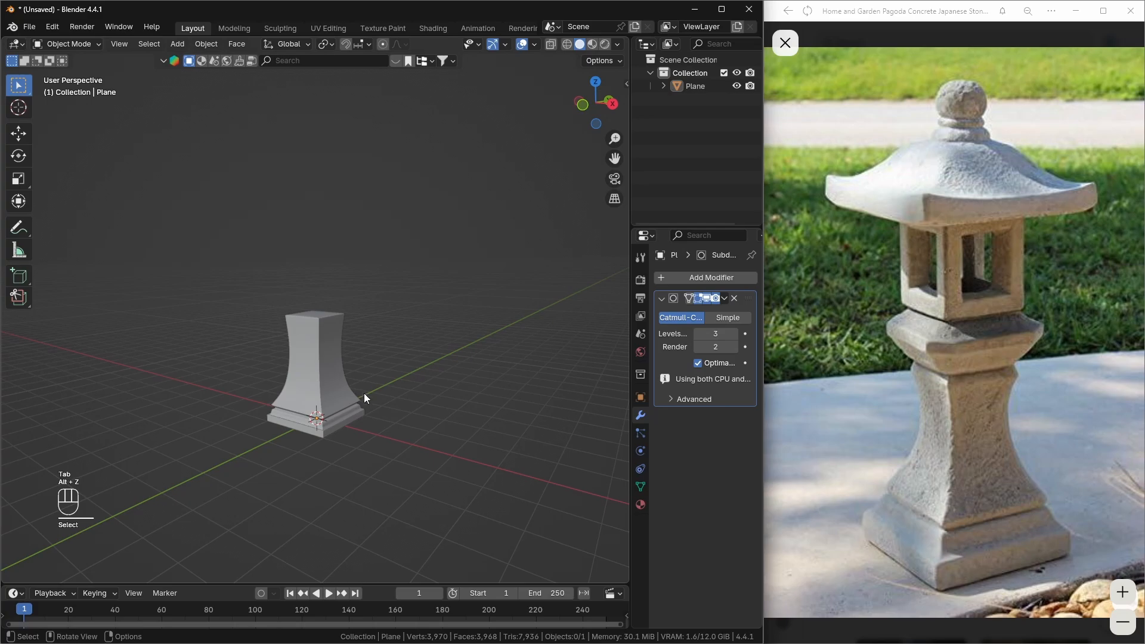
# - Reopen the pillar mesh in Edit Mode and switch to face selection
pyautogui.scroll(3, 322, 338)
pyautogui.click(321, 340)
pyautogui.press('Tab')
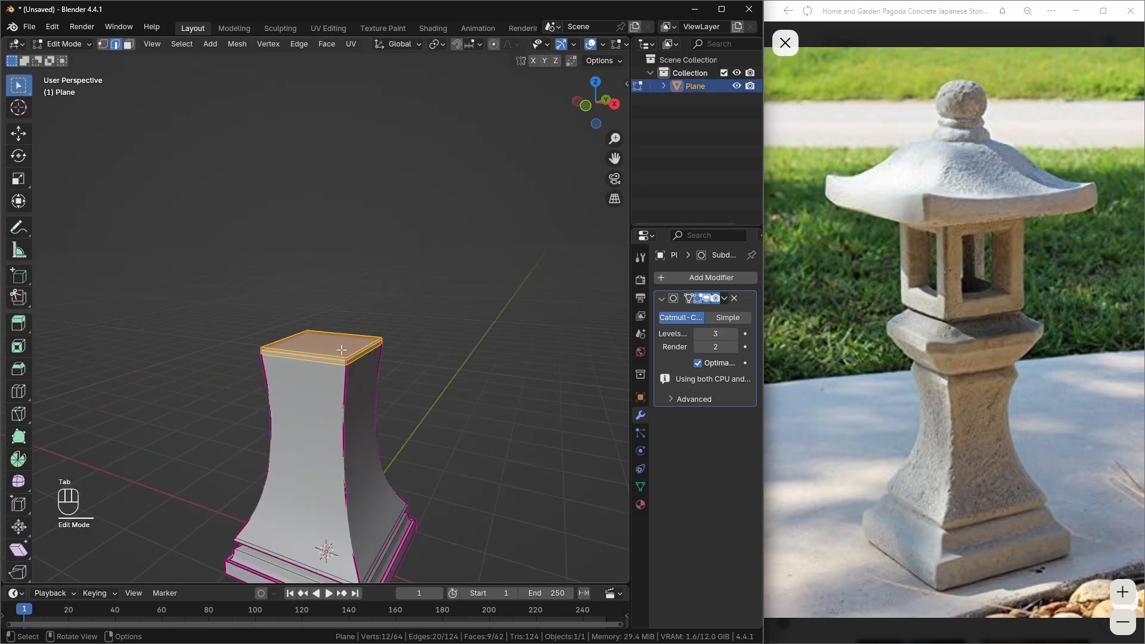
pyautogui.press('2')
pyautogui.press('3')
pyautogui.click(344, 321)
pyautogui.scroll(4, 337, 343)
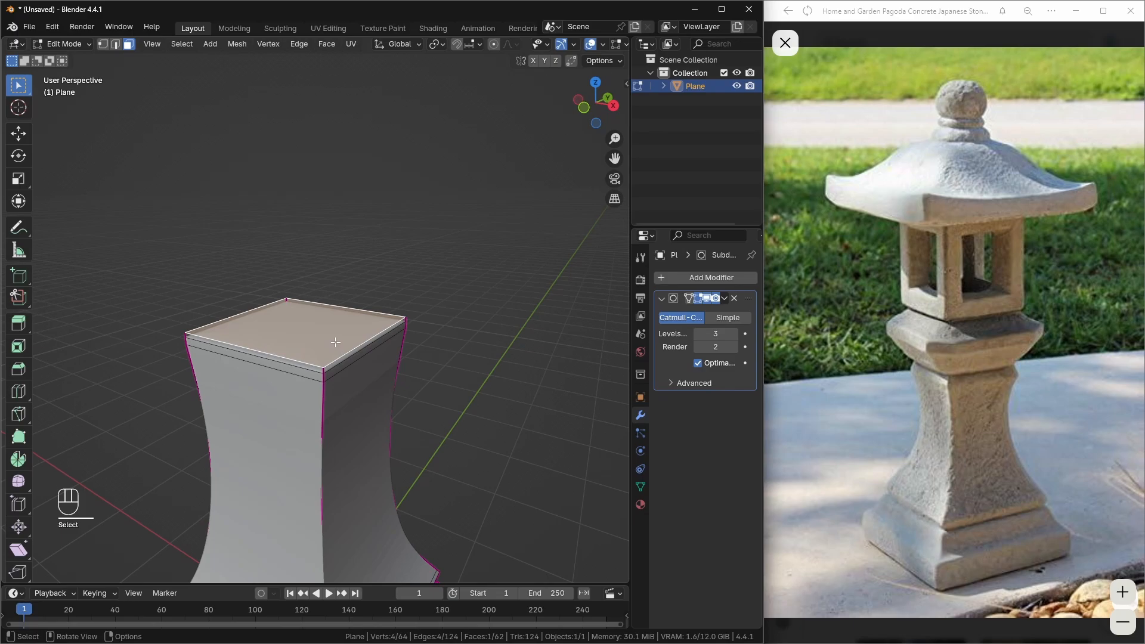
pyautogui.scroll(1, 336, 342)
pyautogui.press('2')
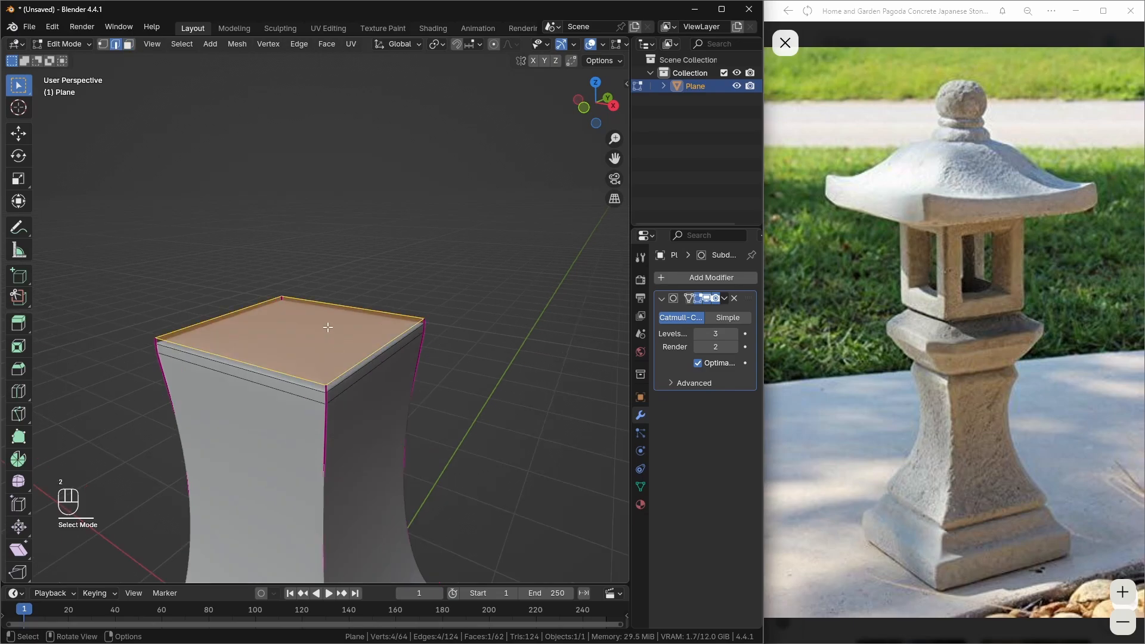
pyautogui.press('3')
pyautogui.hotkey('ctrl', 'z')
pyautogui.hotkey('ctrl', 'z')
pyautogui.hotkey('ctrl', 'z')
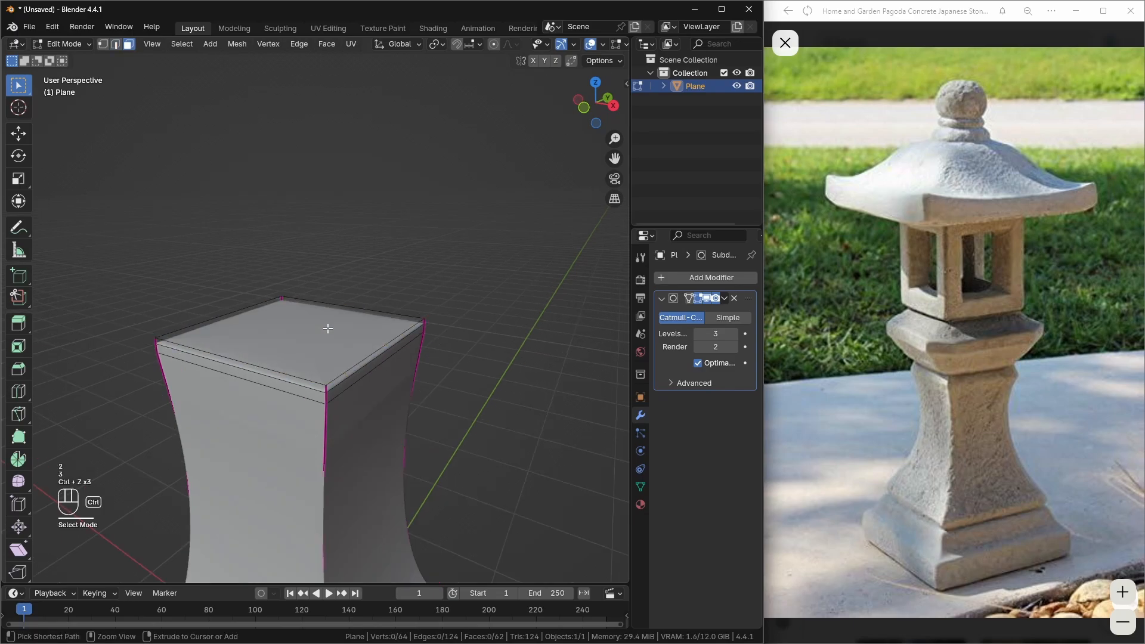
# - Select the pillar's top face and scale it to about 0.949
pyautogui.click(312, 335)
pyautogui.moveTo(315, 363); pyautogui.dragTo(381, 358, button='middle')
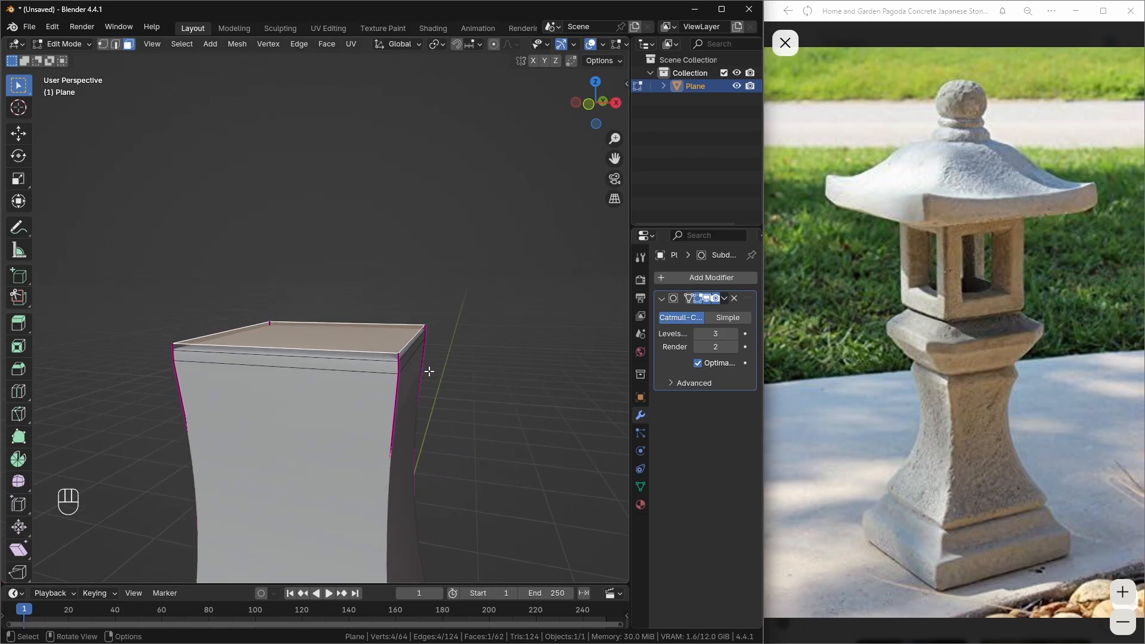
pyautogui.press('s')
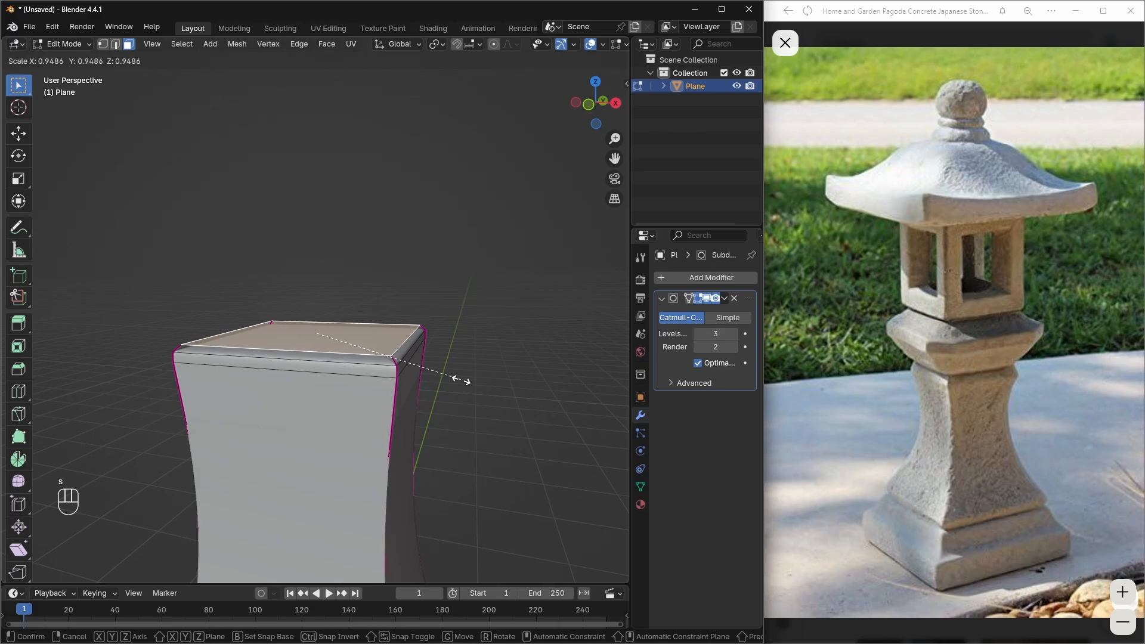
pyautogui.click(459, 380)
# - Extrude the top face upward twice, by about 0.038 m and about 0.024 m, to form a short neck
pyautogui.keyDown('shift'); pyautogui.moveTo(433, 380); pyautogui.dragTo(371, 381, button='middle'); pyautogui.keyUp('shift')
pyautogui.press('e')
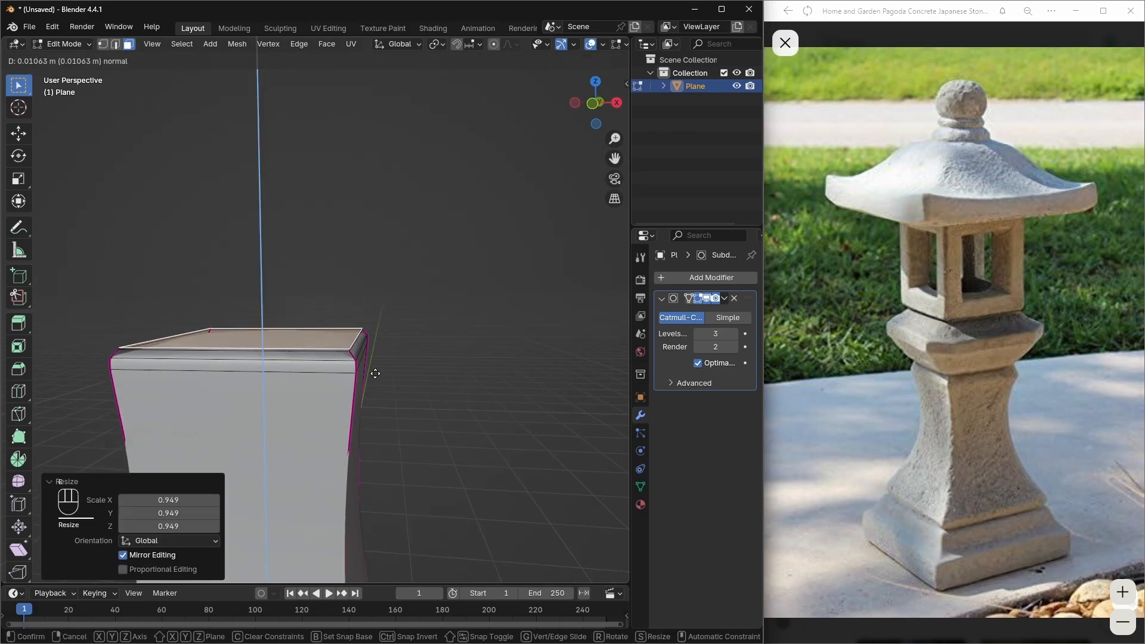
pyautogui.click(379, 369)
pyautogui.press('e')
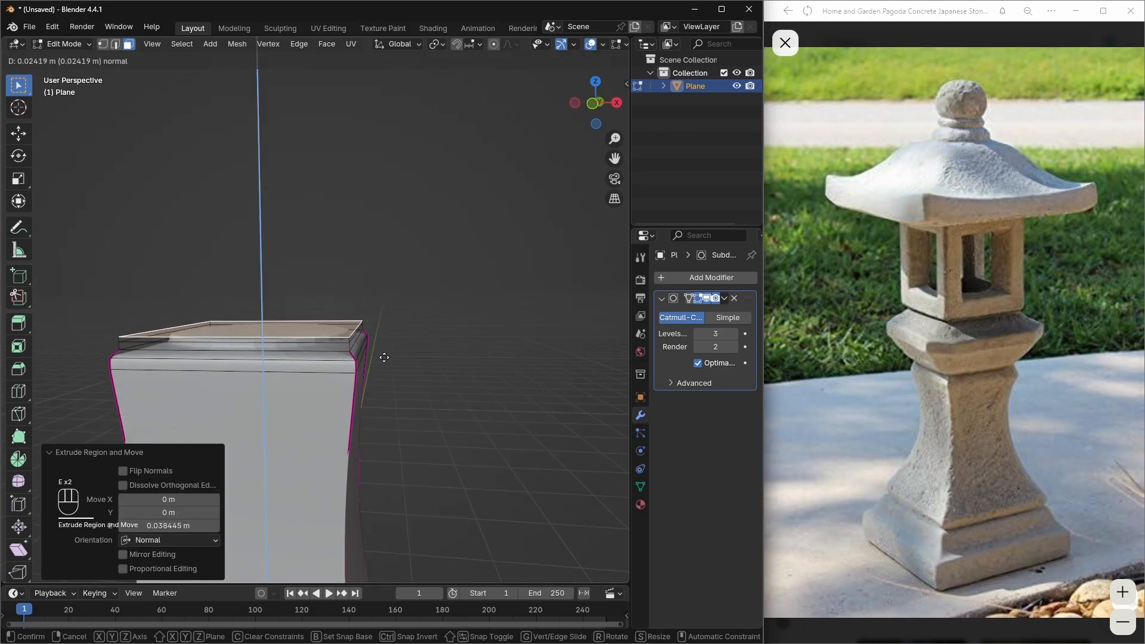
pyautogui.click(385, 357)
# - Scale the neck's top face to about 1.24 and raise it along Z by about 0.094 m and another 0.063 m
pyautogui.press('s')
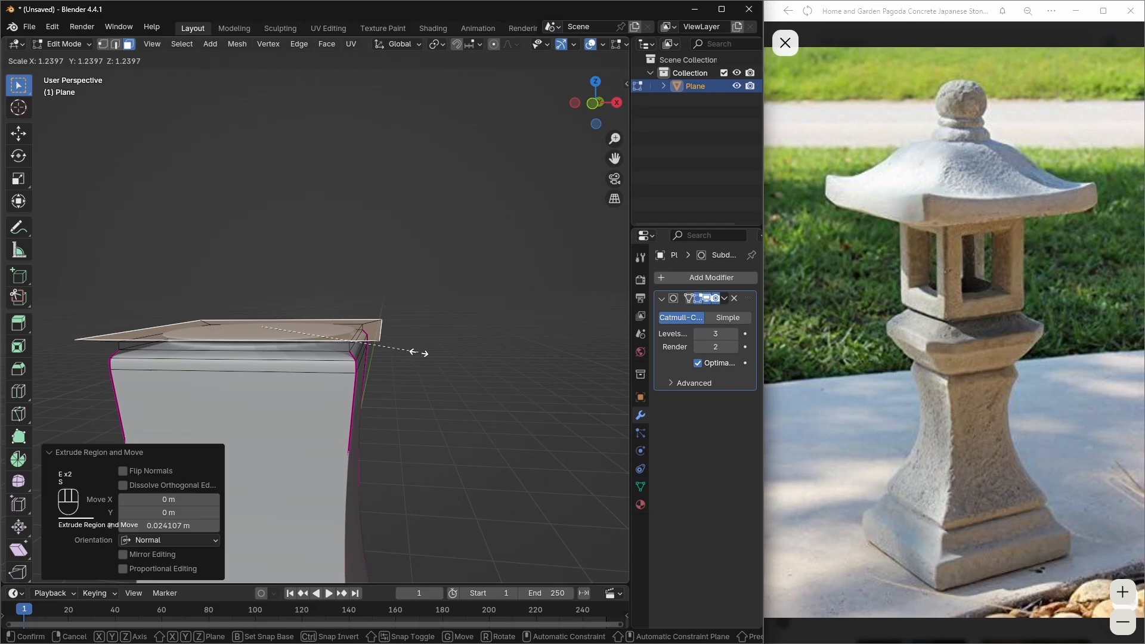
pyautogui.click(418, 352)
pyautogui.press('g')
pyautogui.press('z')
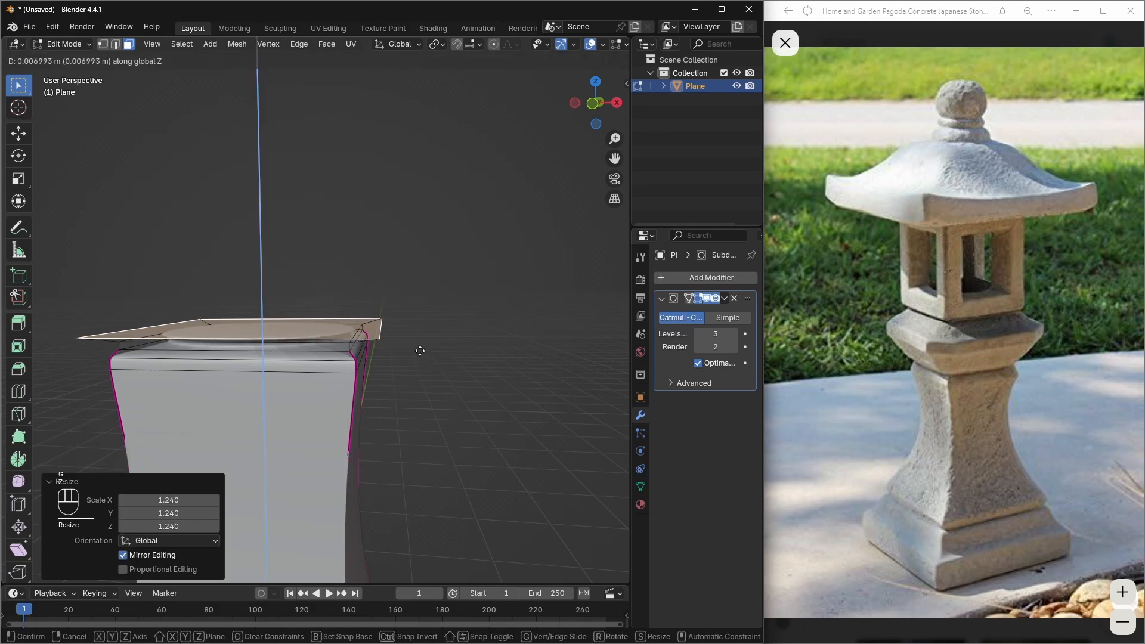
pyautogui.click(429, 337)
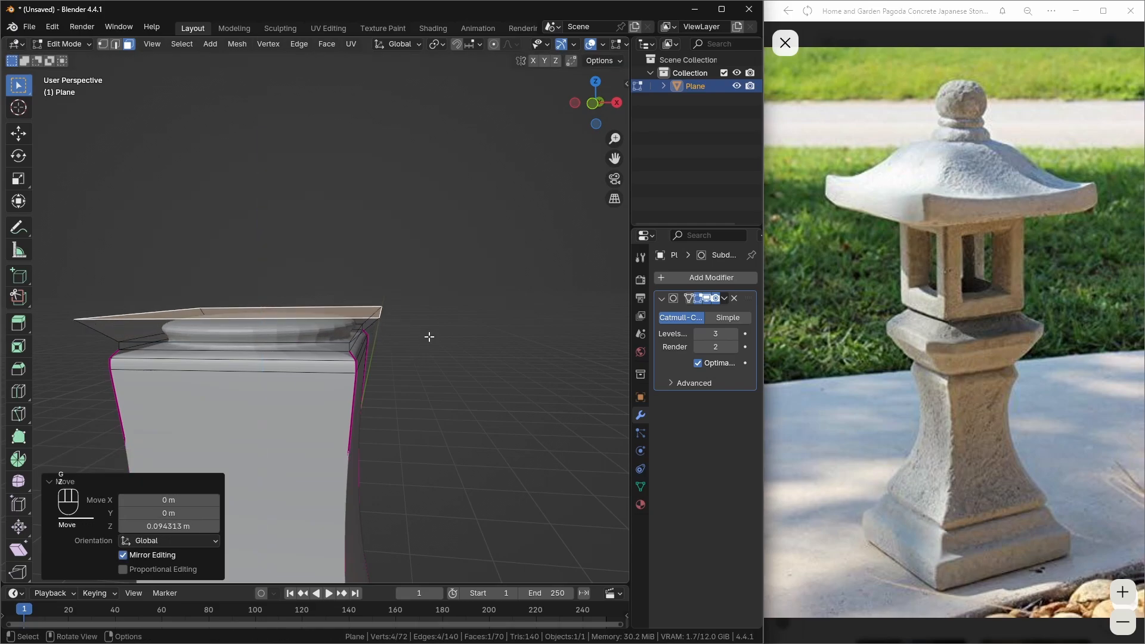
pyautogui.press('g')
pyautogui.press('z')
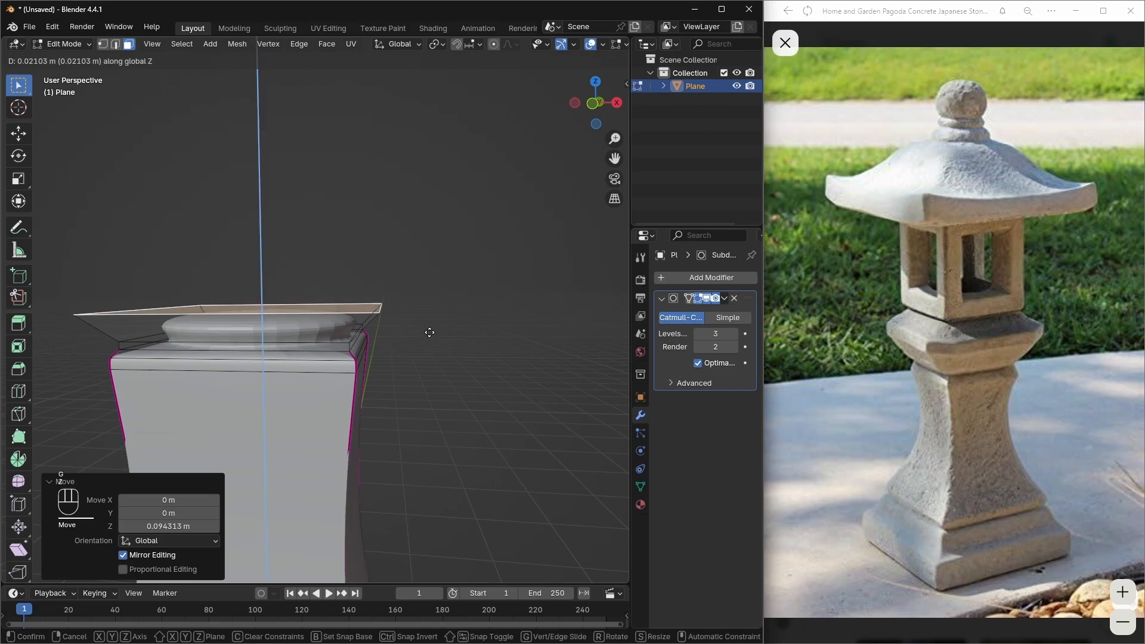
pyautogui.click(433, 326)
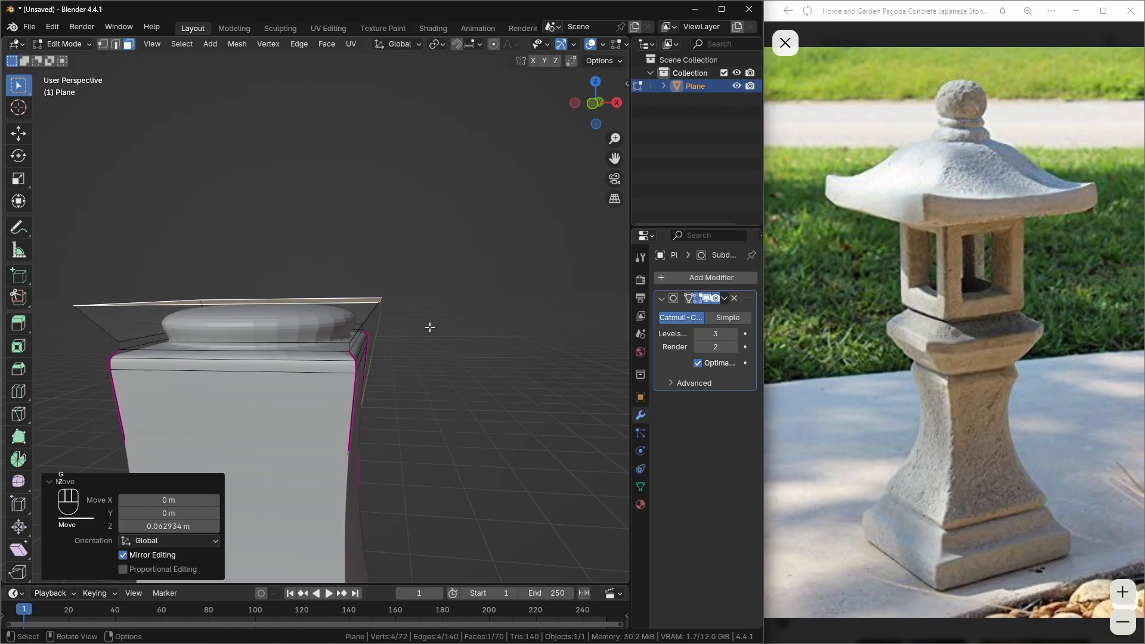
# - Extrude the flared top face up by about 0.063 m to form the cap's thin edge
pyautogui.press('g')
pyautogui.press('z')
pyautogui.press('z')
pyautogui.click(436, 312)
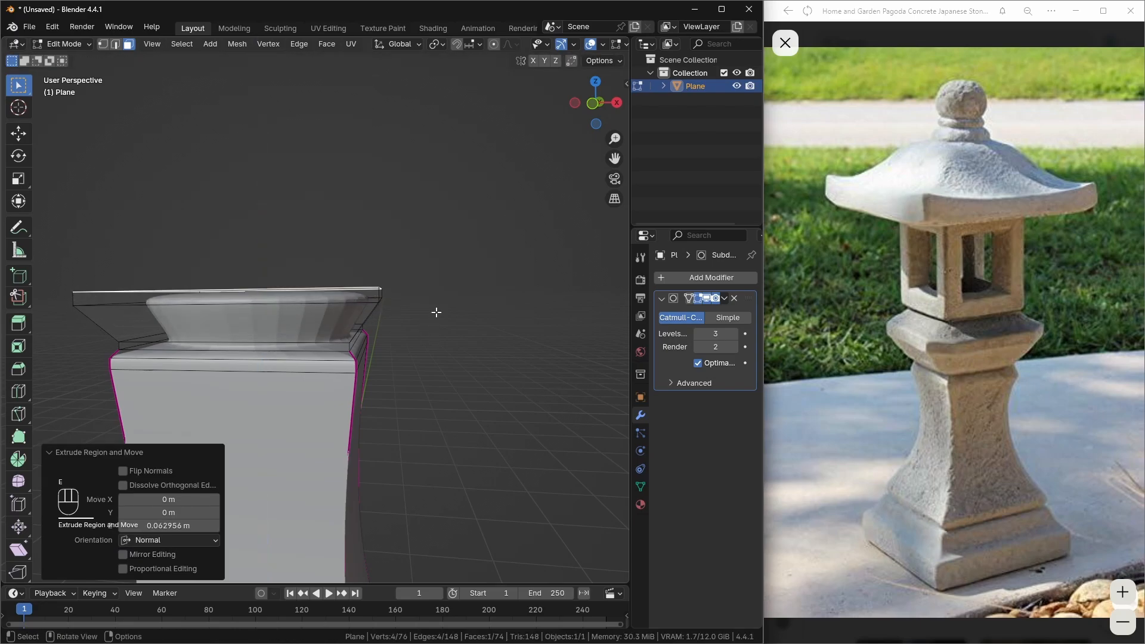
# - Extrude the cap's top face up by about 0.221 m and scale it inward to about 0.84
pyautogui.press('e')
pyautogui.click(422, 274)
pyautogui.press('s')
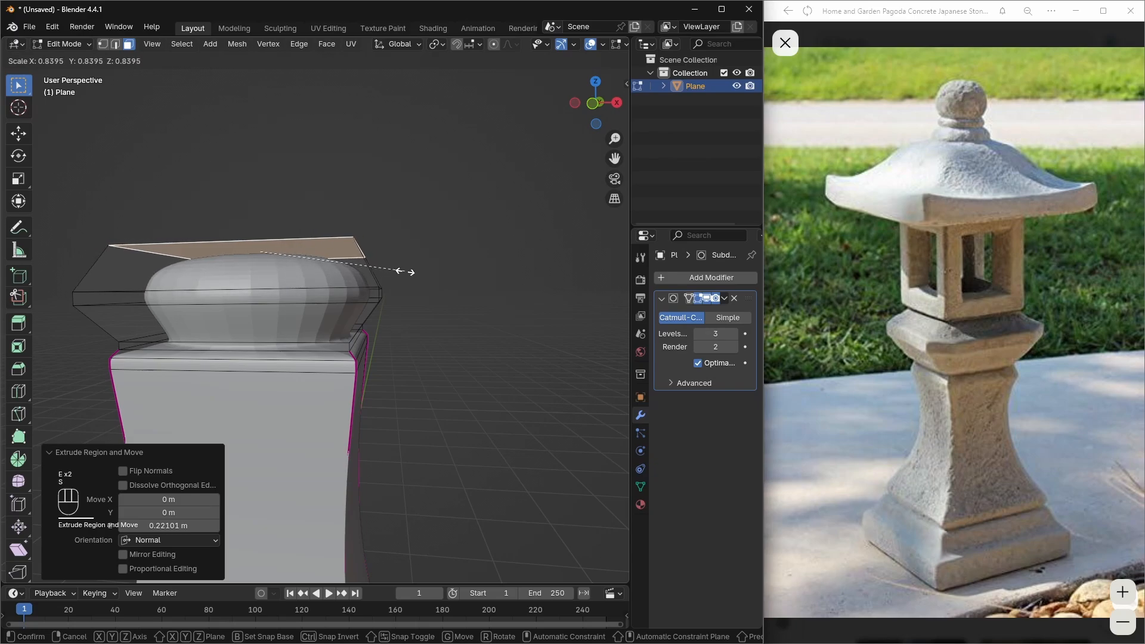
pyautogui.click(399, 269)
# - Select the corner edge loops running up through the neck and cap, crease them at 1, and inspect in Object Mode
pyautogui.moveTo(334, 325)
pyautogui.keyDown('shift'); pyautogui.mouseDown(button='middle')
pyautogui.moveTo(490, 328)
pyautogui.moveTo(410, 340)
pyautogui.moveTo(484, 345)
pyautogui.moveTo(288, 332)
pyautogui.mouseUp(button='middle'); pyautogui.keyUp('shift')
pyautogui.scroll(-2, 442, 324)
pyautogui.press('2')
pyautogui.keyDown('alt'); pyautogui.keyDown('shift'); pyautogui.click(389, 329); pyautogui.keyUp('shift'); pyautogui.keyUp('alt')
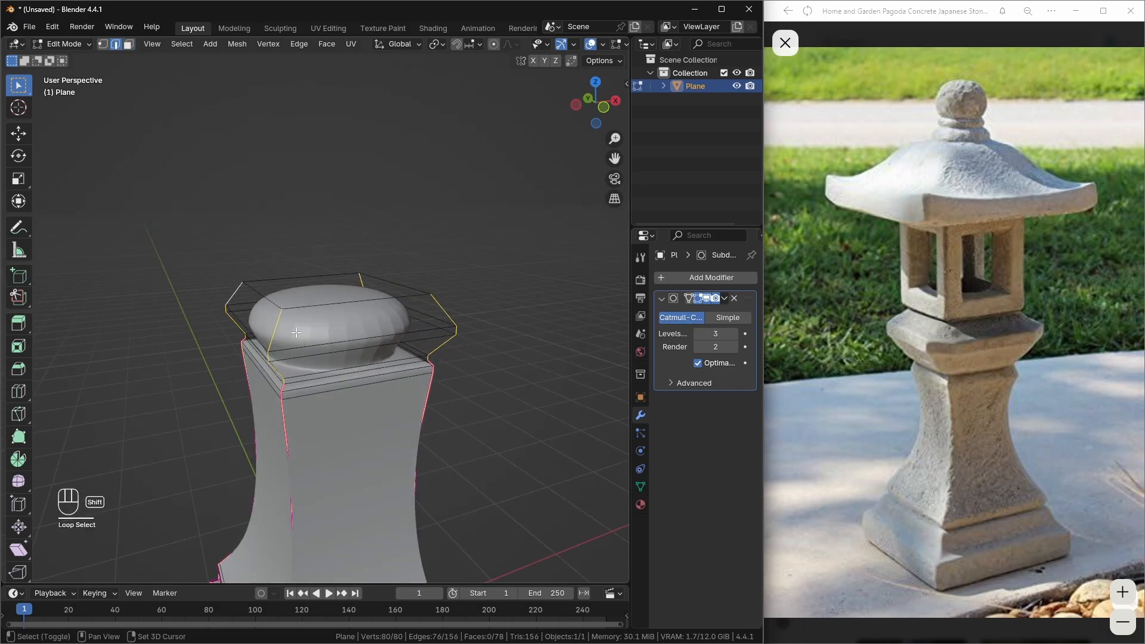
pyautogui.hotkey('shift', 'e')
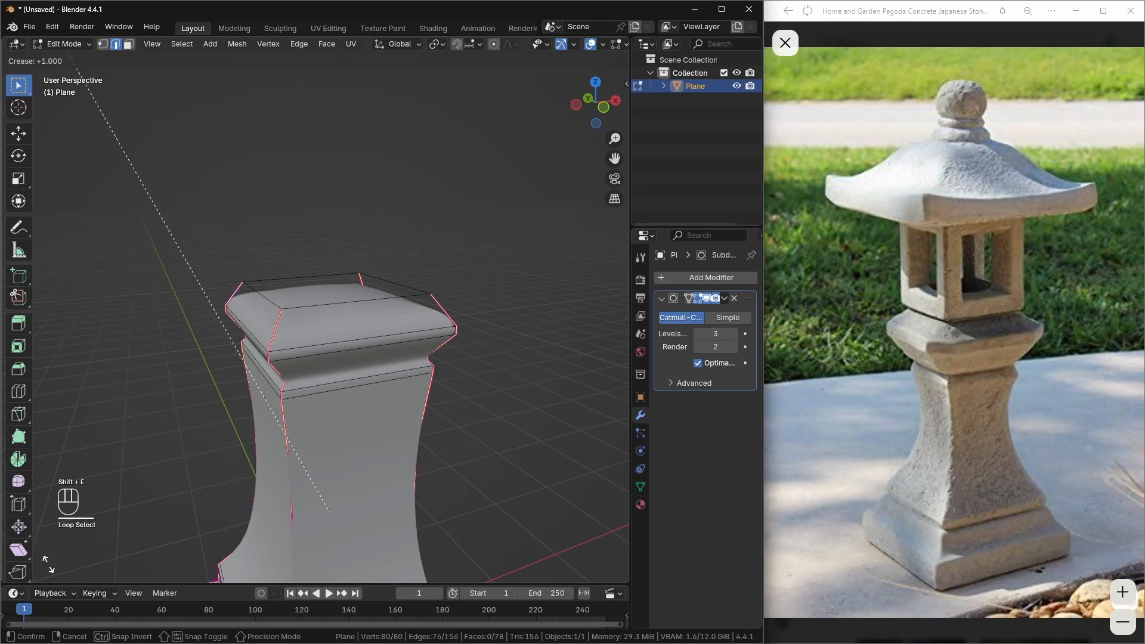
pyautogui.click(47, 564)
pyautogui.press('Tab')
pyautogui.moveTo(341, 412); pyautogui.dragTo(325, 356, button='middle')
# - Select the two horizontal edge loops of the neck under the cap in X-ray and set their edge crease to 1
pyautogui.press('Tab')
pyautogui.hotkey('alt', 'z')
pyautogui.hotkey('alt', 'z')
pyautogui.moveTo(216, 364)
pyautogui.mouseDown(button='middle')
pyautogui.moveTo(266, 368)
pyautogui.moveTo(197, 372)
pyautogui.mouseUp(button='middle')
pyautogui.hotkey('alt', 'z')
pyautogui.click(277, 357)
pyautogui.keyDown('alt'); pyautogui.keyDown('shift'); pyautogui.click(261, 373); pyautogui.keyUp('shift'); pyautogui.keyUp('alt')
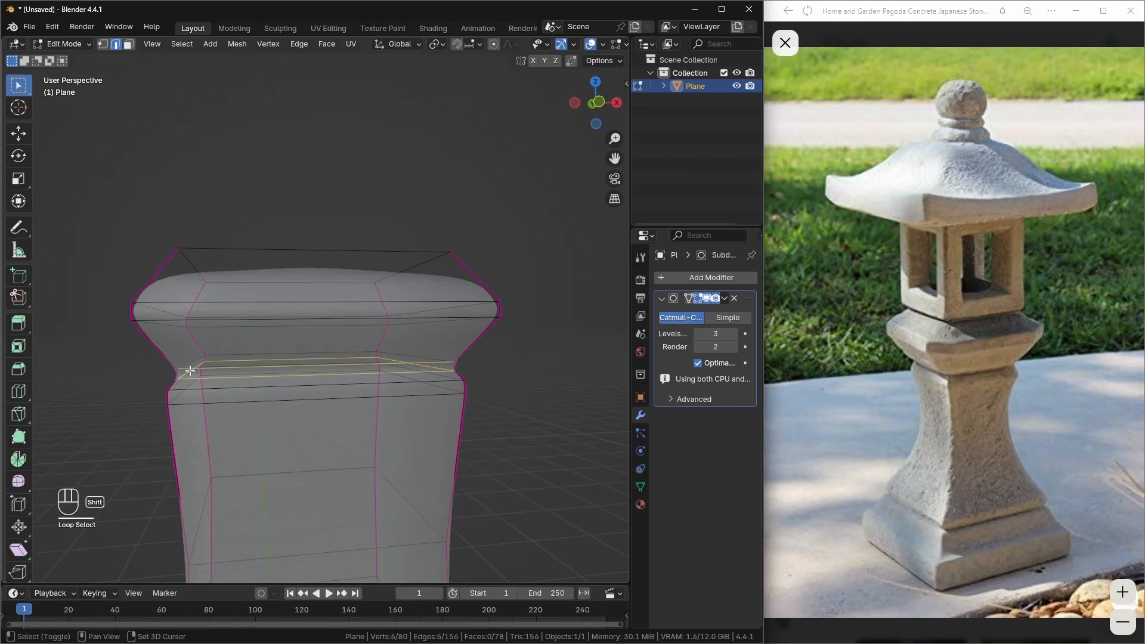
pyautogui.hotkey('shift', 'e')
pyautogui.click(501, 478)
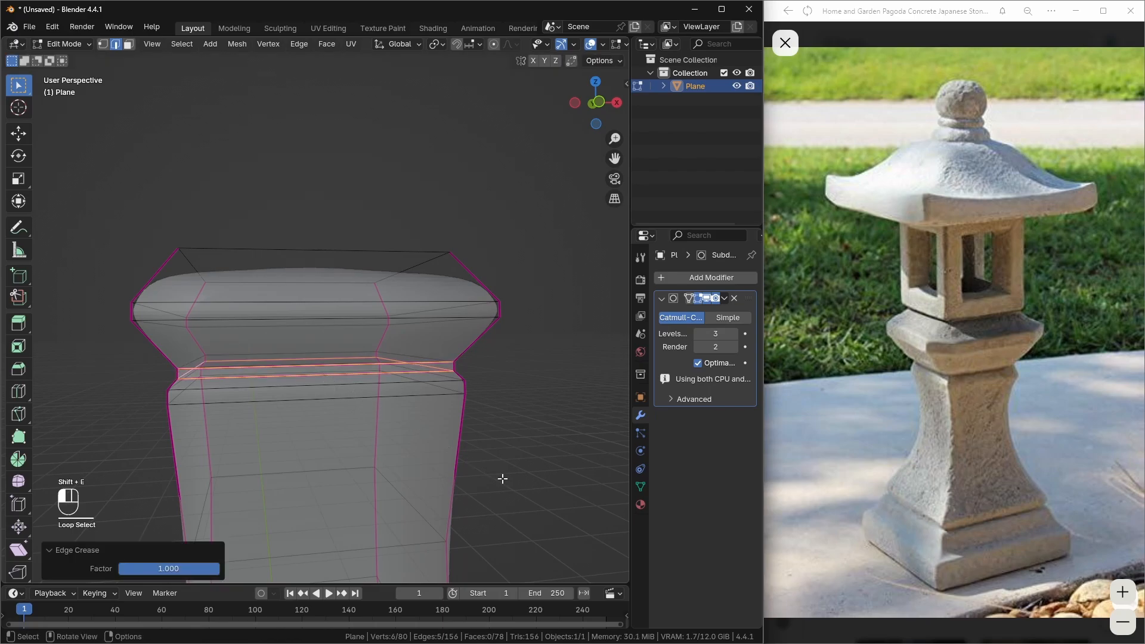
# - Scale the selected neck edges along Z and move them down along Z toward the pillar top
pyautogui.press('Tab')
pyautogui.hotkey('alt', 'z')
pyautogui.moveTo(481, 457); pyautogui.dragTo(511, 388, button='middle')
pyautogui.press('Tab')
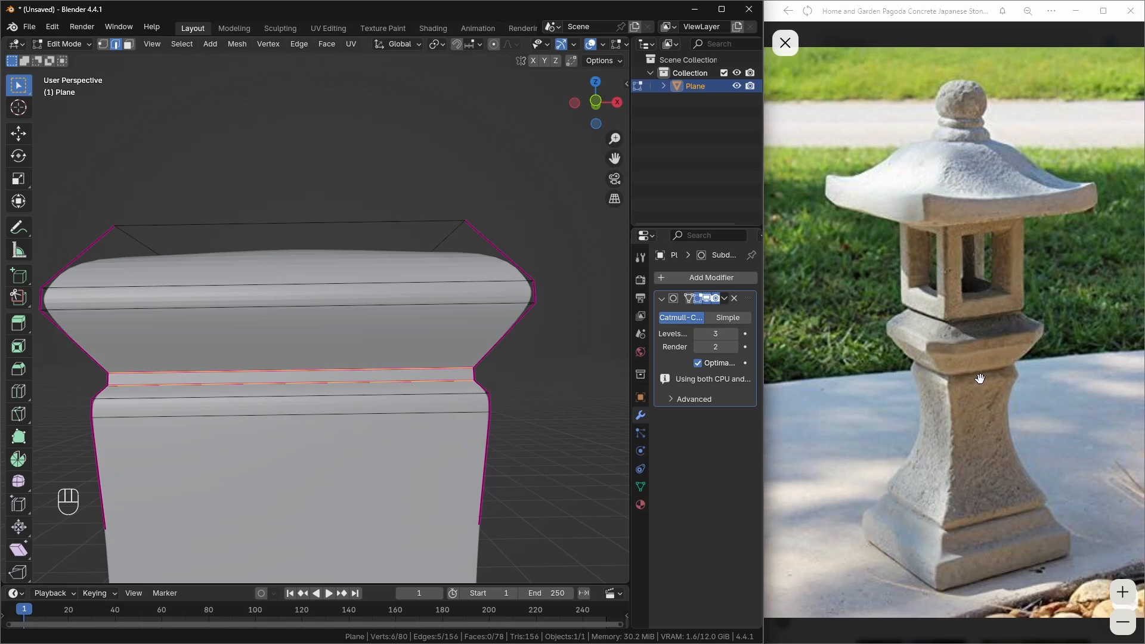
pyautogui.press('s')
pyautogui.press('z')
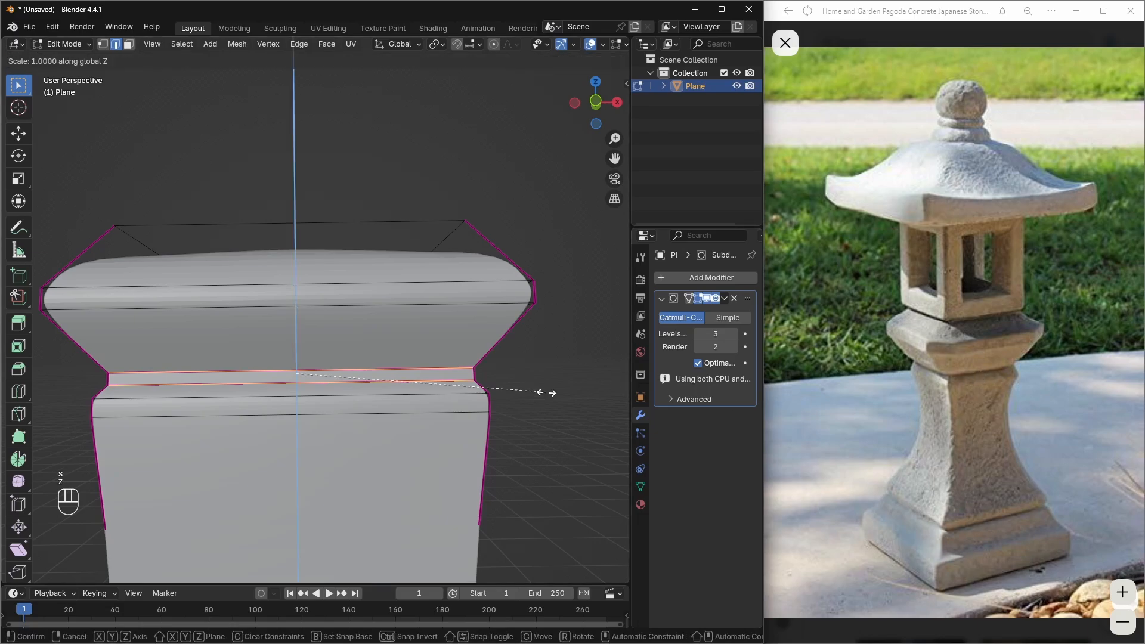
pyautogui.click(412, 380)
pyautogui.press('g')
pyautogui.press('z')
pyautogui.click(420, 386)
pyautogui.press('Tab')
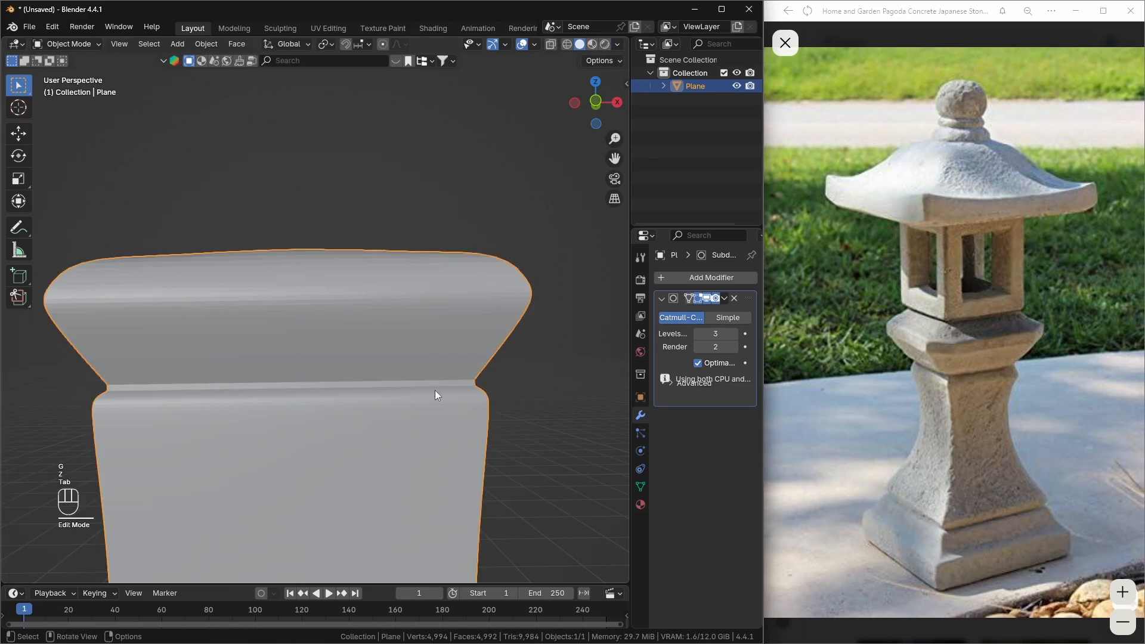
pyautogui.hotkey('alt', 'z')
pyautogui.hotkey('alt', 'z')
# - Scale the selected neck edges uniformly to adjust the recess under the cap, and check the result in Object Mode
pyautogui.moveTo(474, 399); pyautogui.dragTo(442, 401, button='middle')
pyautogui.press('Tab')
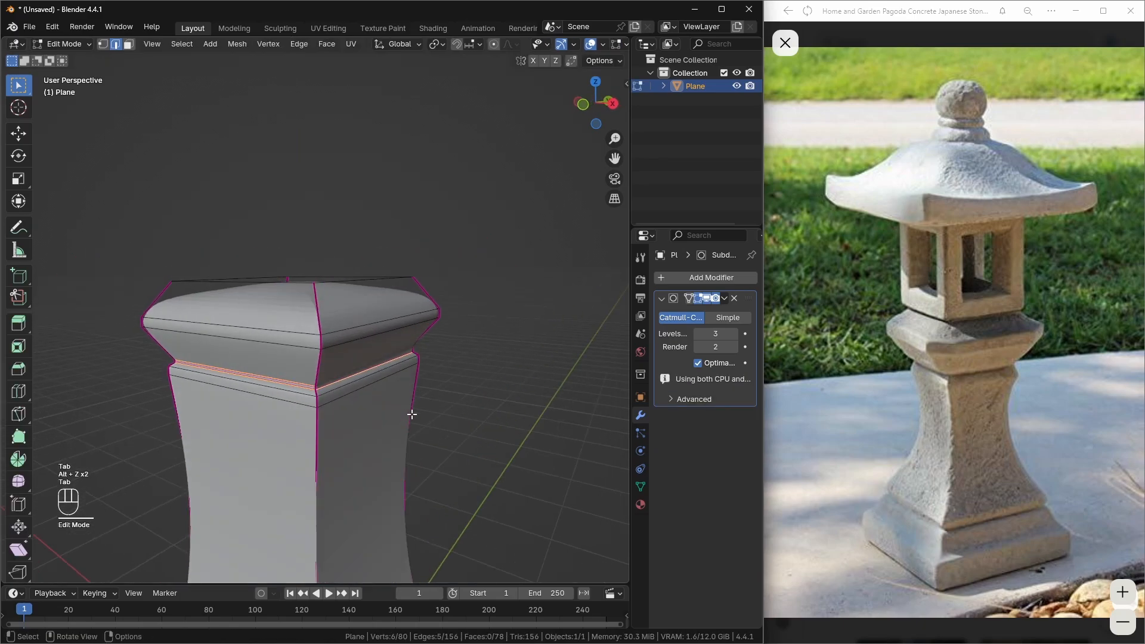
pyautogui.press('s')
pyautogui.click(444, 410)
pyautogui.press('Tab')
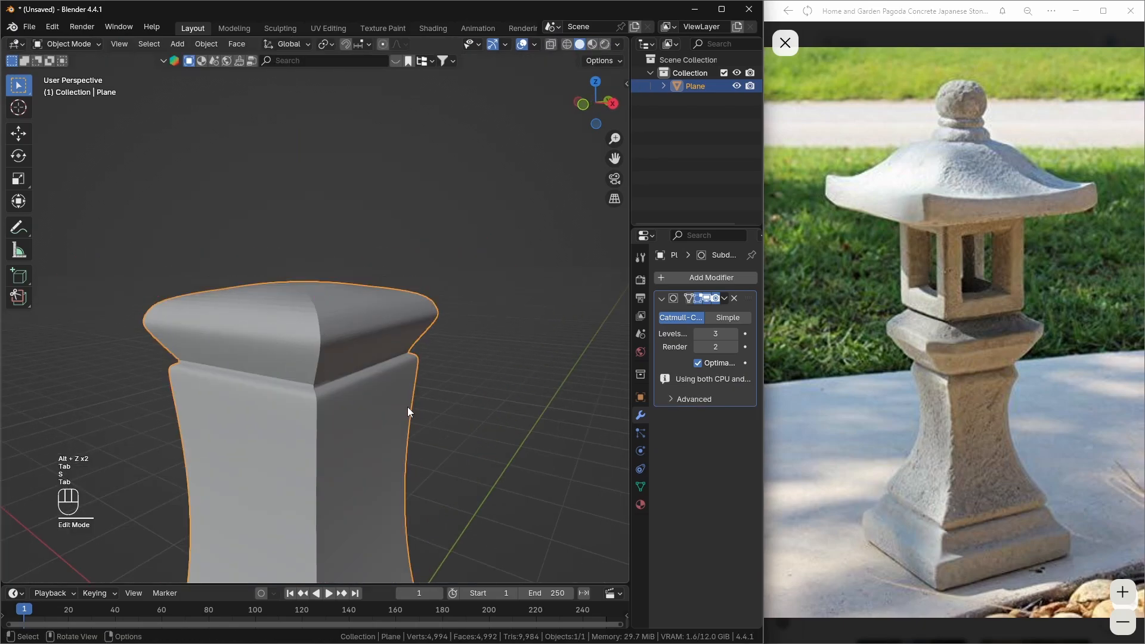
# - Select the edge loop around the pillar's top rim, crease it fully, and inspect the shape in Object Mode
pyautogui.moveTo(407, 407); pyautogui.dragTo(356, 402, button='middle')
pyautogui.press('Tab')
pyautogui.scroll(3, 356, 402)
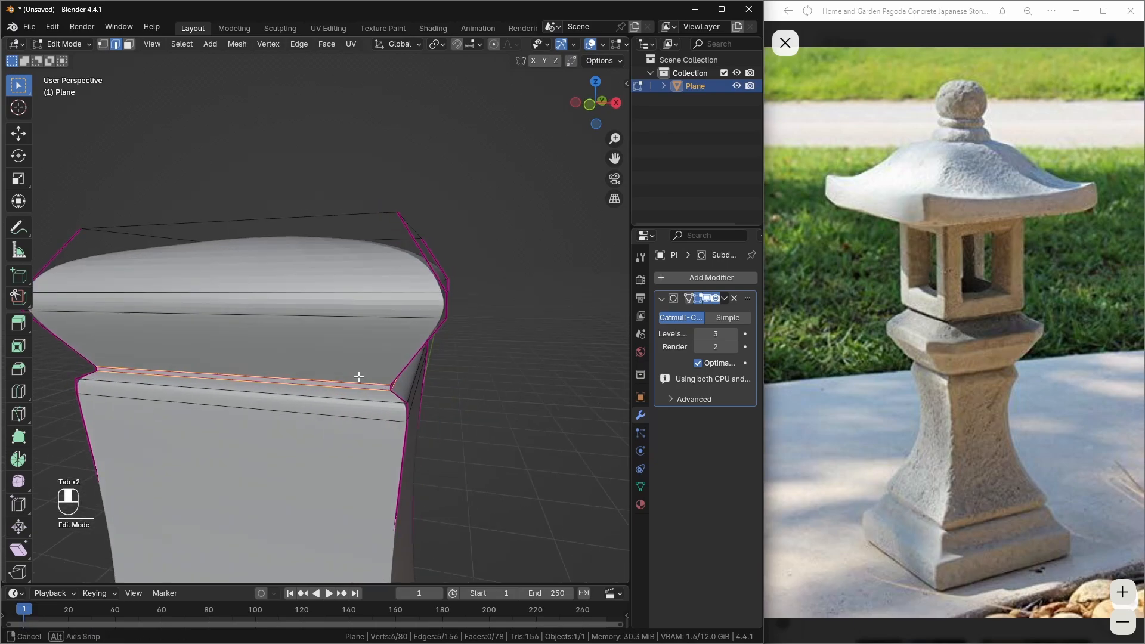
pyautogui.click(405, 409)
pyautogui.hotkey('shift', 'e')
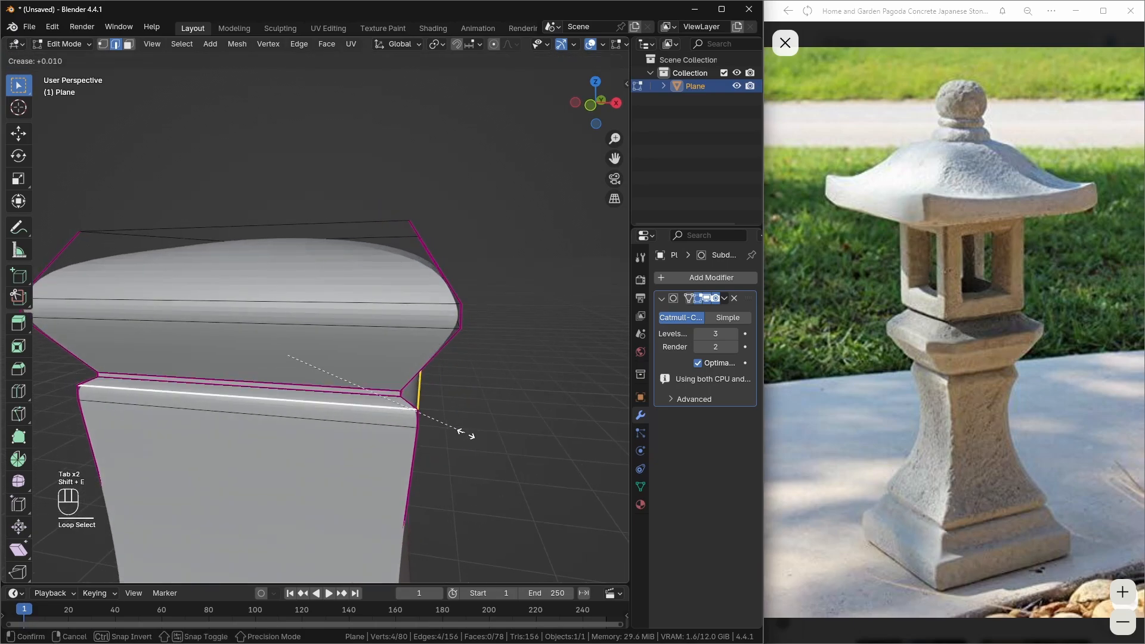
pyautogui.click(614, 511)
pyautogui.press('Tab')
pyautogui.moveTo(193, 515); pyautogui.dragTo(326, 413, button='middle')
pyautogui.click(452, 419)
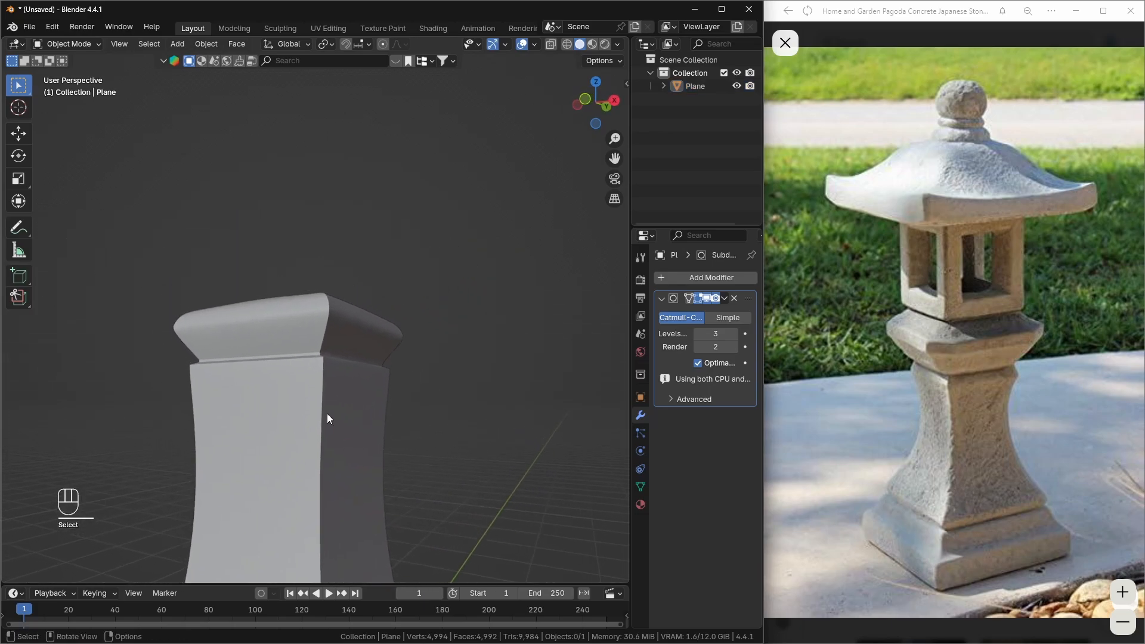
# - Select the two horizontal edge loops bounding the cap's thin rim and crease them by 1
pyautogui.click(311, 331)
pyautogui.press('Tab')
pyautogui.moveTo(311, 330); pyautogui.dragTo(328, 325, button='middle')
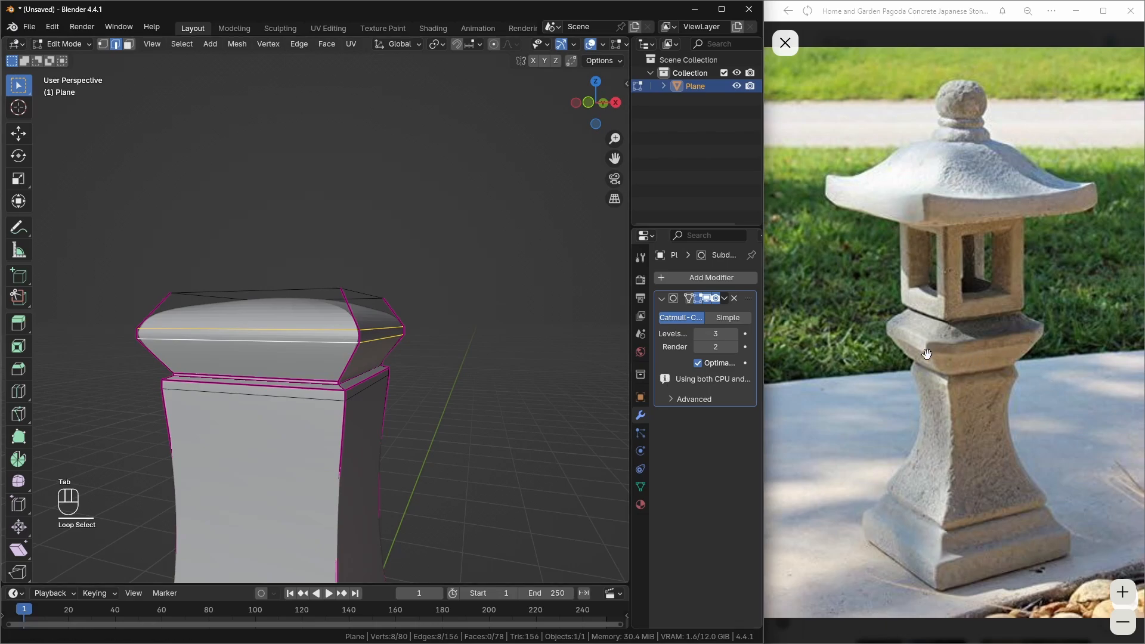
pyautogui.moveTo(575, 371); pyautogui.dragTo(374, 380, button='middle')
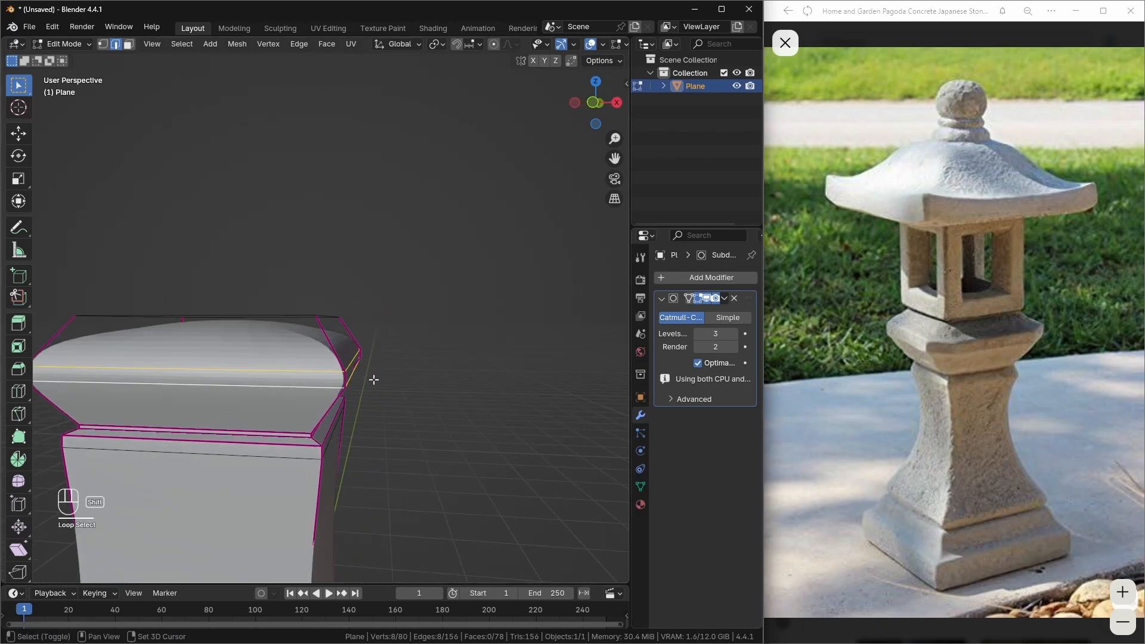
pyautogui.keyDown('shift'); pyautogui.click(368, 380); pyautogui.keyUp('shift')
pyautogui.hotkey('shift', 'e')
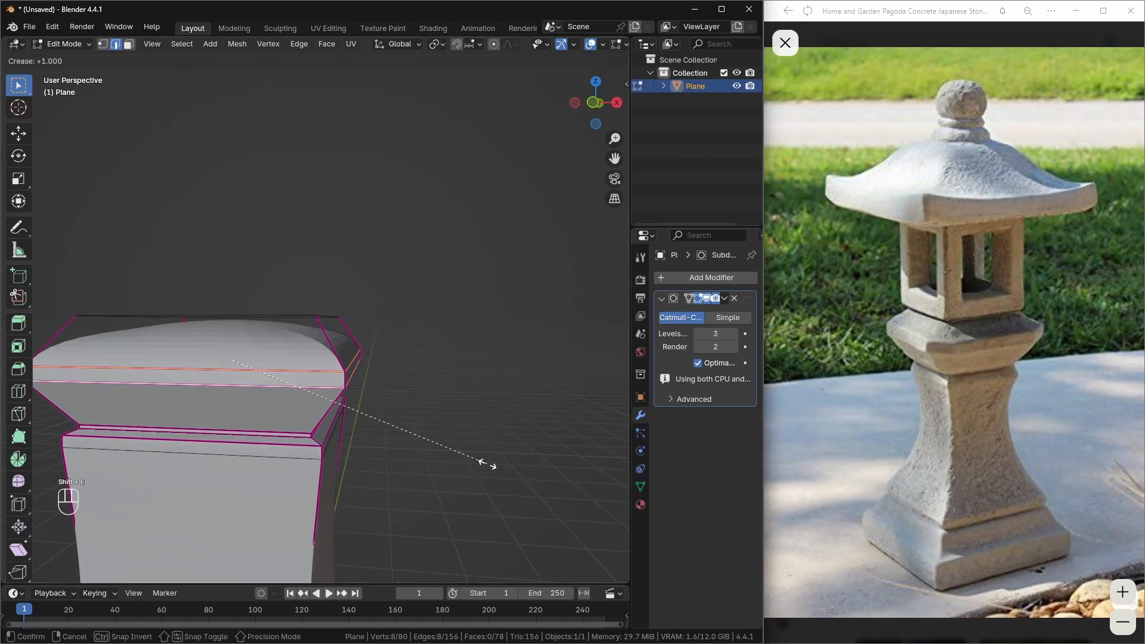
pyautogui.click(486, 464)
pyautogui.press('Tab')
pyautogui.moveTo(428, 410); pyautogui.dragTo(342, 366, button='middle')
# - Extrude the cap's top face up by about 0.017 m and scale it inward to about 0.74
pyautogui.press('Tab')
pyautogui.press('3')
pyautogui.click(292, 353)
pyautogui.scroll(3, 398, 376)
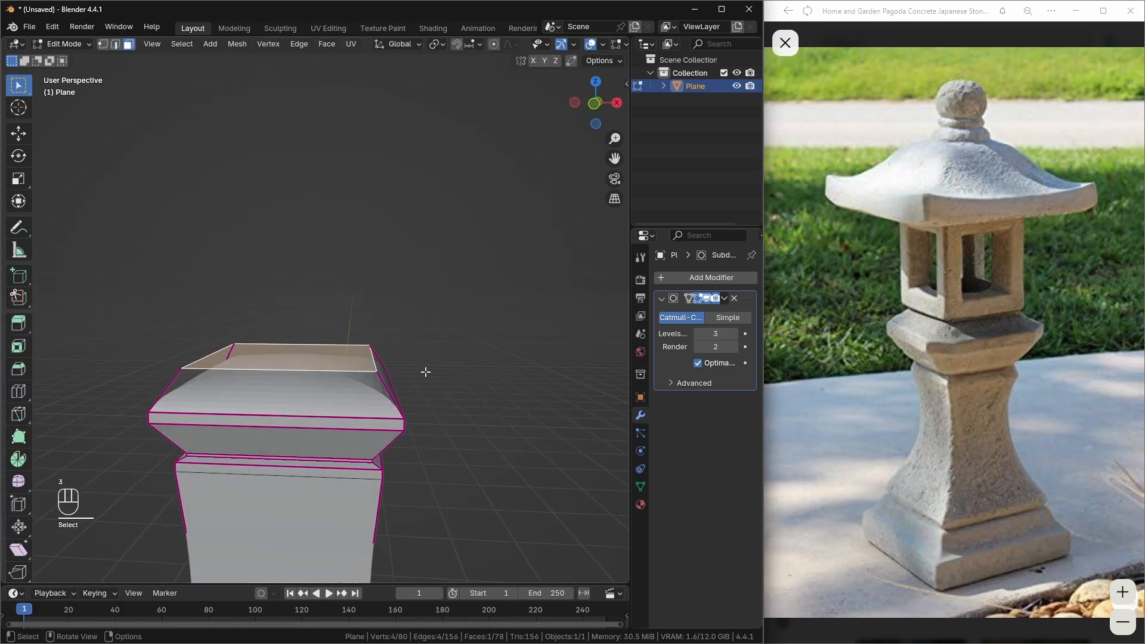
pyautogui.press('e')
pyautogui.click(426, 373)
pyautogui.press('s')
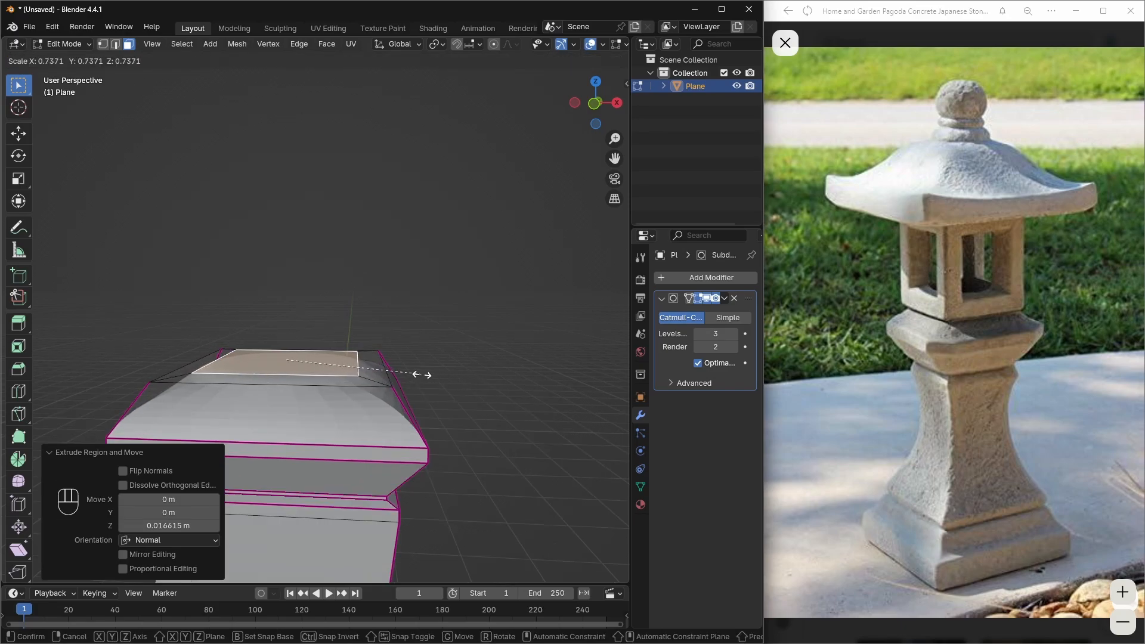
pyautogui.click(422, 377)
pyautogui.press('Tab')
# - Select the corner edge loops running over the cap's top, crease them fully, and inspect the smoothed model
pyautogui.press('Tab')
pyautogui.press('2')
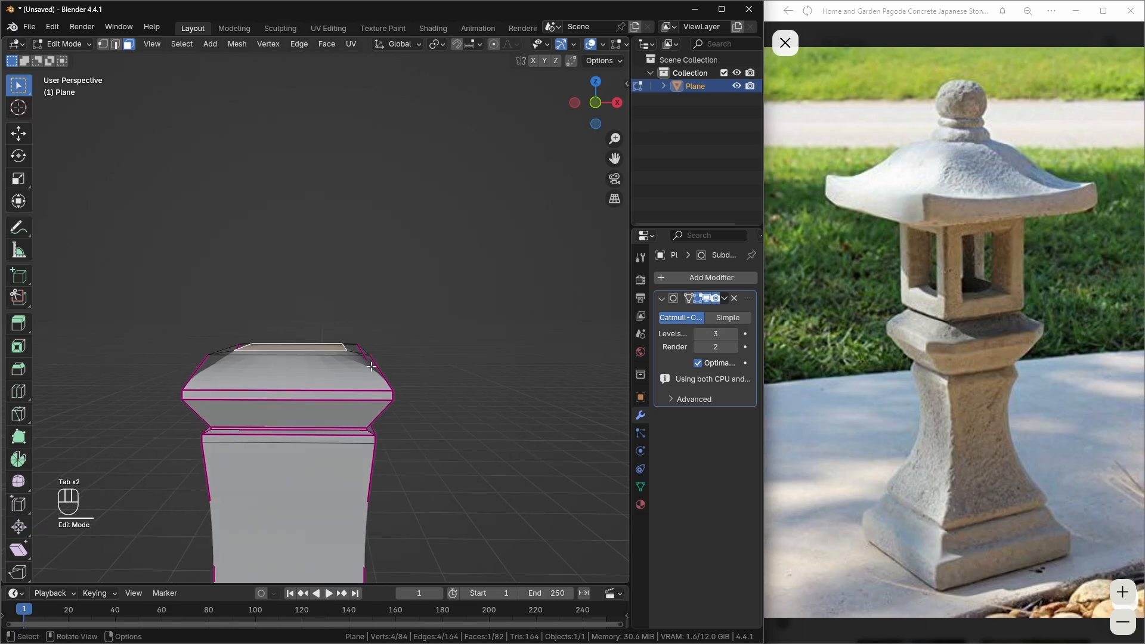
pyautogui.moveTo(374, 365)
pyautogui.mouseDown(button='middle')
pyautogui.moveTo(343, 369)
pyautogui.moveTo(366, 369)
pyautogui.mouseUp(button='middle')
pyautogui.click(341, 368)
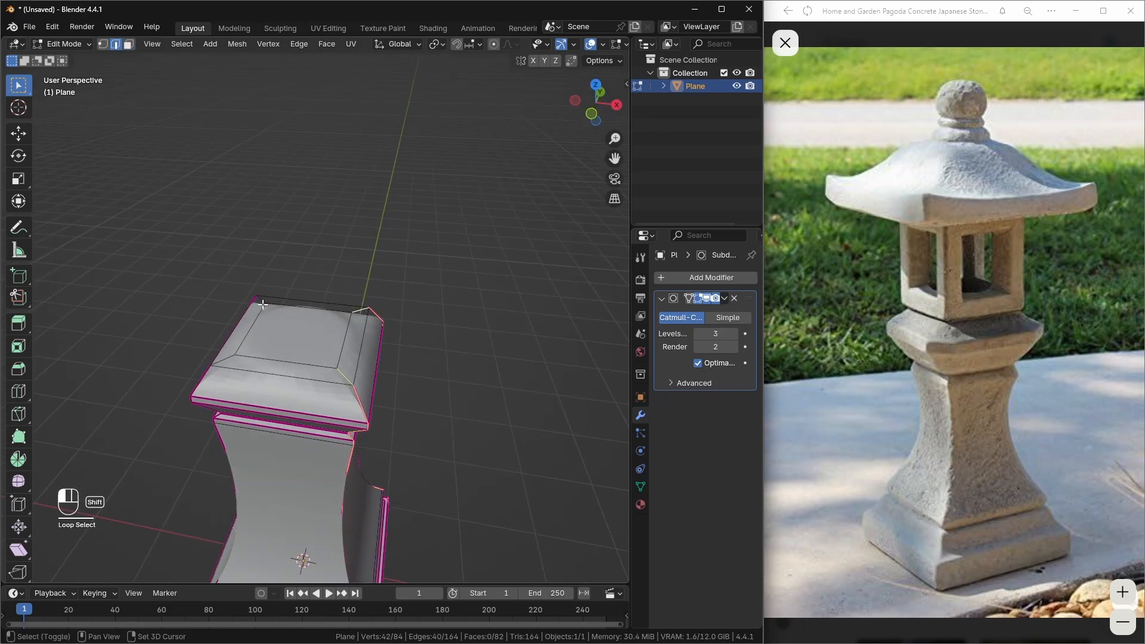
pyautogui.keyDown('shift'); pyautogui.click(244, 339); pyautogui.keyUp('shift')
pyautogui.moveTo(243, 349); pyautogui.dragTo(410, 355, button='middle')
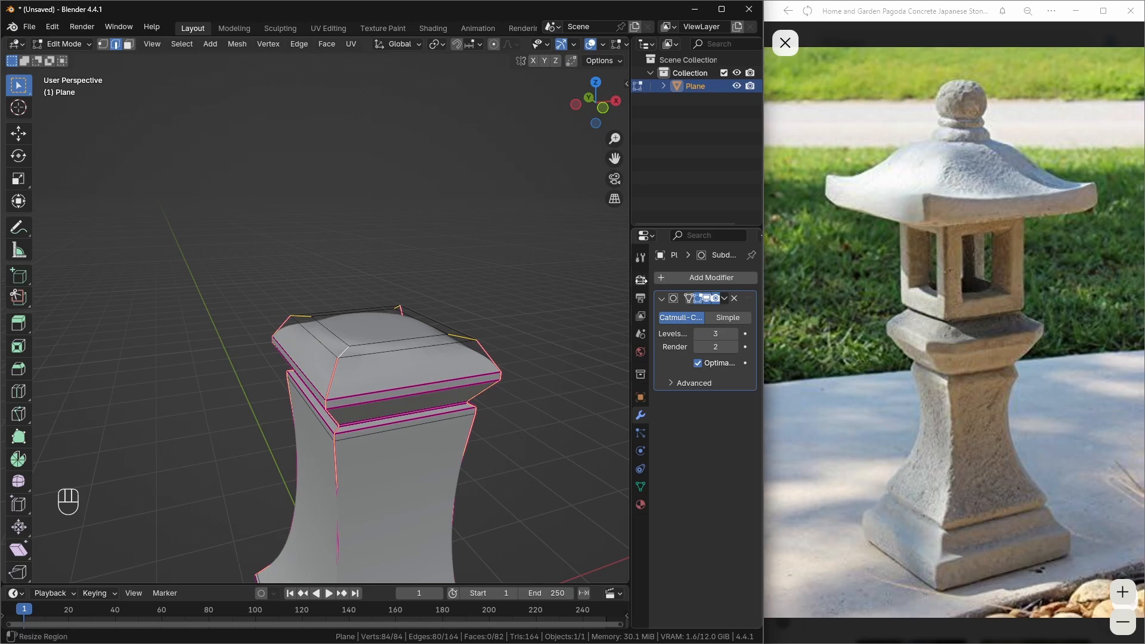
pyautogui.moveTo(408, 298); pyautogui.dragTo(481, 339, button='middle')
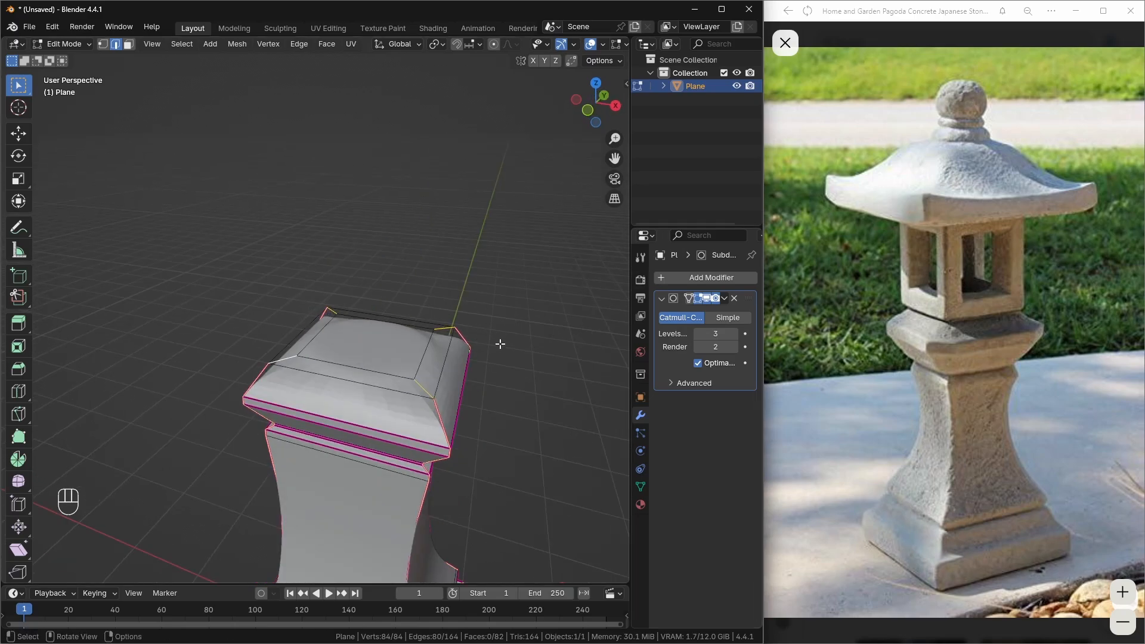
pyautogui.moveTo(468, 368); pyautogui.dragTo(428, 383, button='middle')
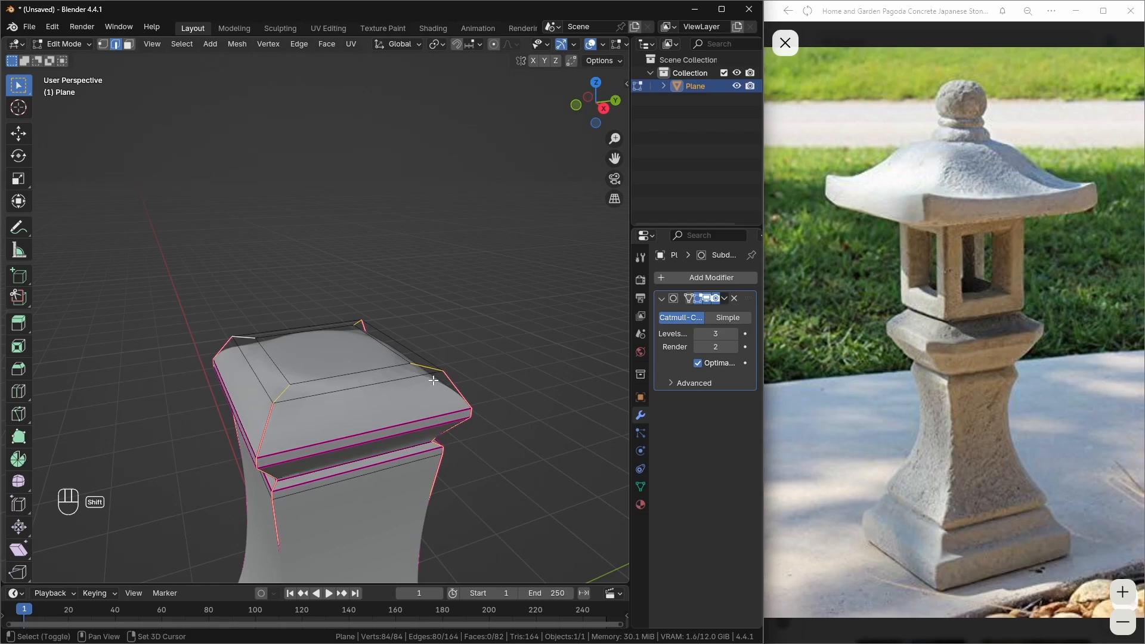
pyautogui.hotkey('shift', 'e')
pyautogui.click(337, 343)
pyautogui.press('Tab')
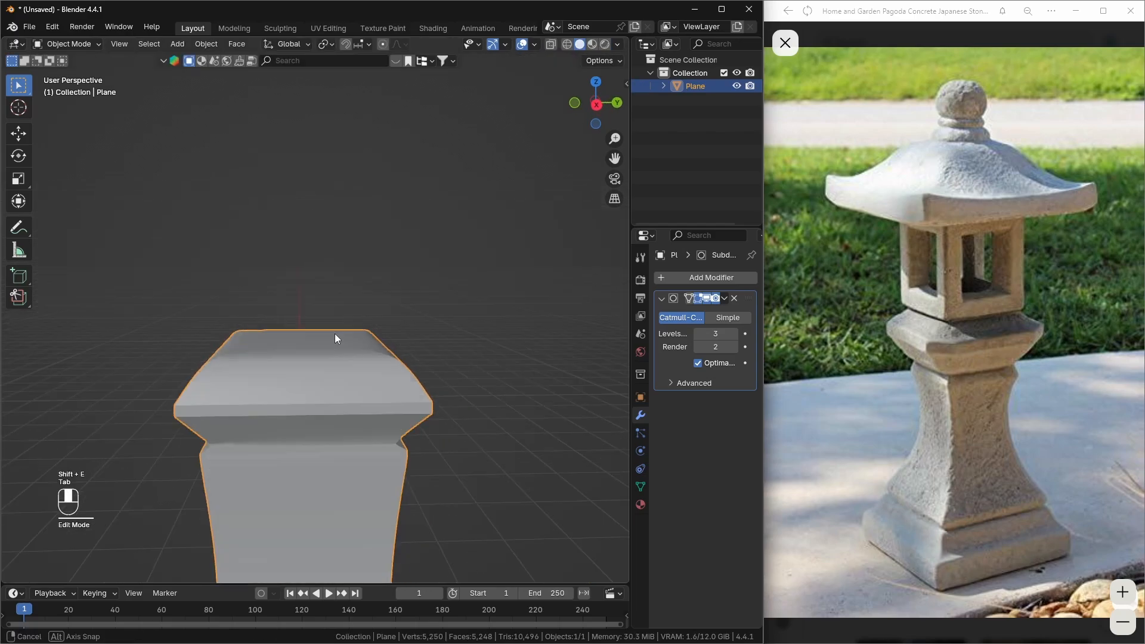
pyautogui.click(409, 367)
pyautogui.moveTo(409, 367)
pyautogui.mouseDown(button='middle')
pyautogui.moveTo(327, 380)
pyautogui.moveTo(406, 359)
pyautogui.mouseUp(button='middle')
pyautogui.scroll(-5, 376, 371)
pyautogui.scroll(5, 404, 358)
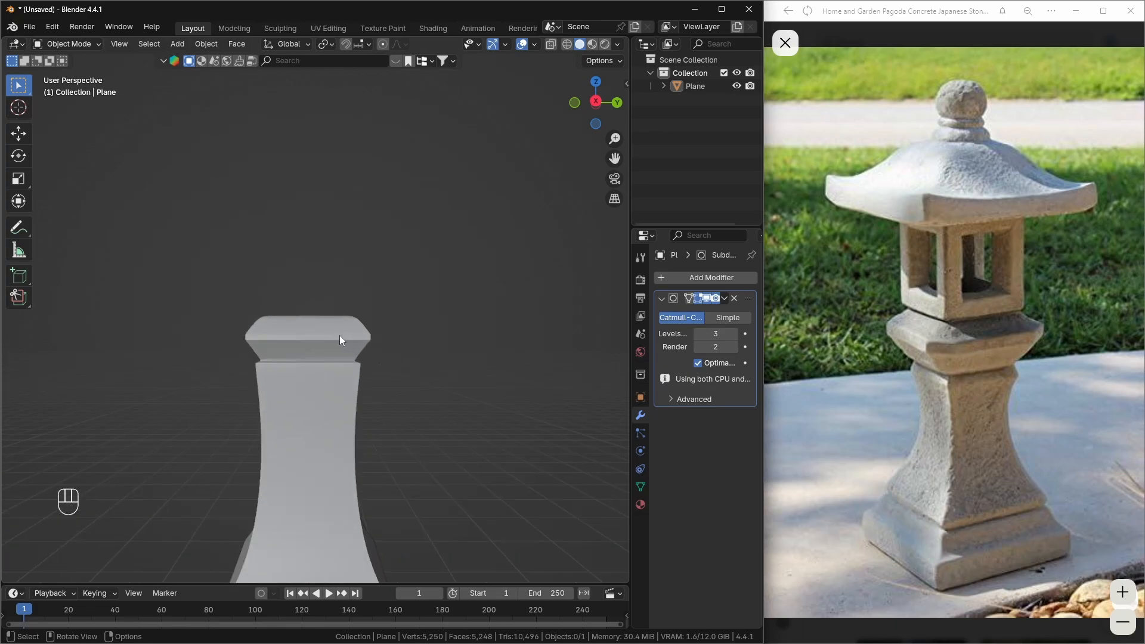
# - Select the small inner face on top of the cap and set its edge crease to 1
pyautogui.click(337, 345)
pyautogui.press('Tab')
pyautogui.moveTo(332, 349); pyautogui.dragTo(346, 364, button='middle')
pyautogui.scroll(2, 289, 338)
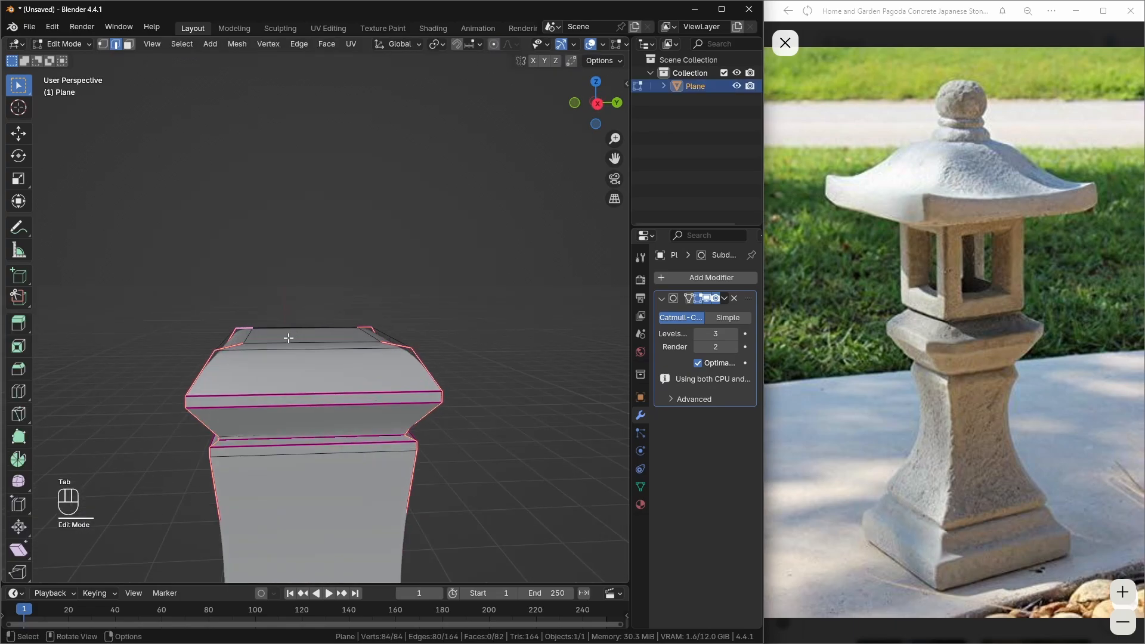
pyautogui.press('3')
pyautogui.moveTo(289, 338); pyautogui.dragTo(299, 380, button='middle')
pyautogui.keyDown('shift'); pyautogui.click(299, 380); pyautogui.keyUp('shift')
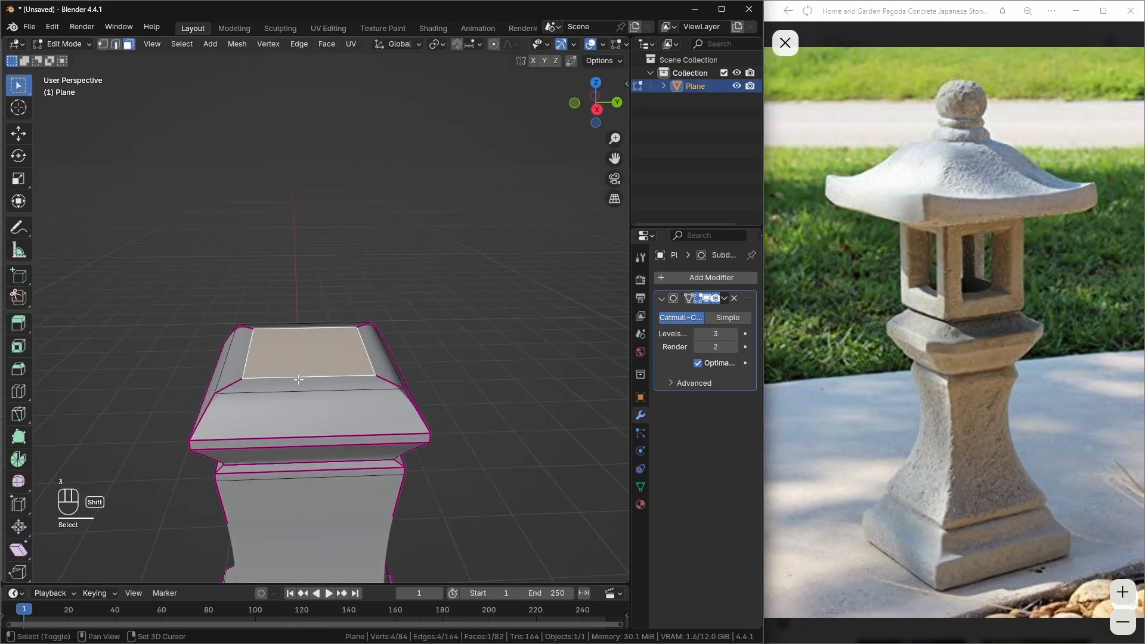
pyautogui.hotkey('shift', 'e')
pyautogui.click(108, 541)
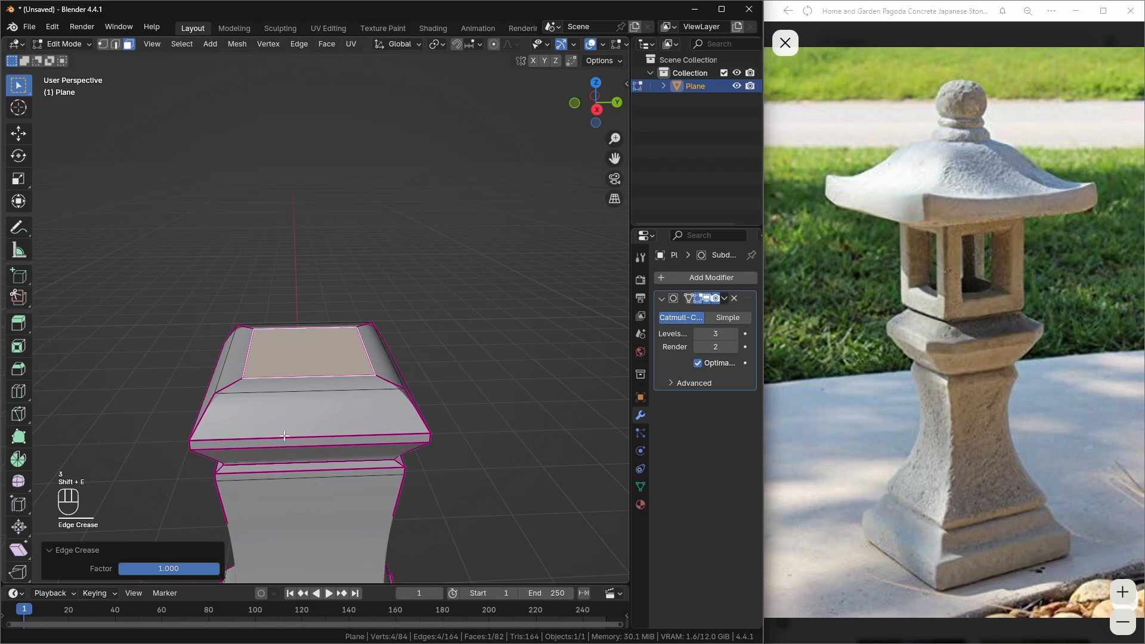
# - Select the edge loop around the cap's upper shoulder, set its crease to 1, and inspect in Object Mode
pyautogui.press('2')
pyautogui.click(310, 392)
pyautogui.moveTo(296, 461); pyautogui.dragTo(256, 352, button='middle')
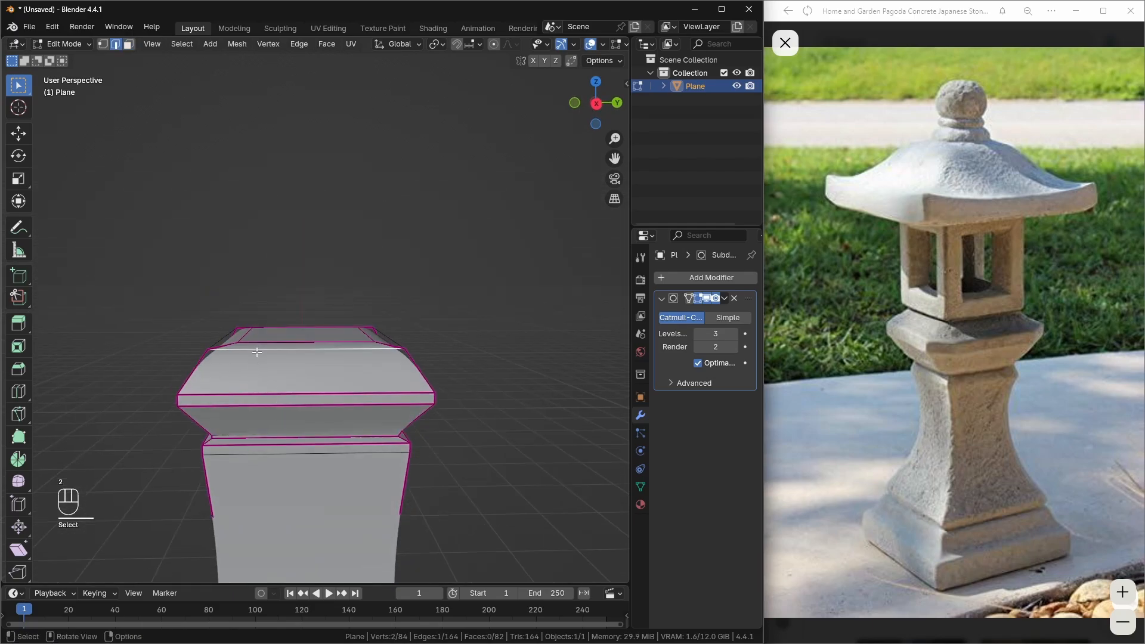
pyautogui.hotkey('shift', 'e')
pyautogui.click(486, 461)
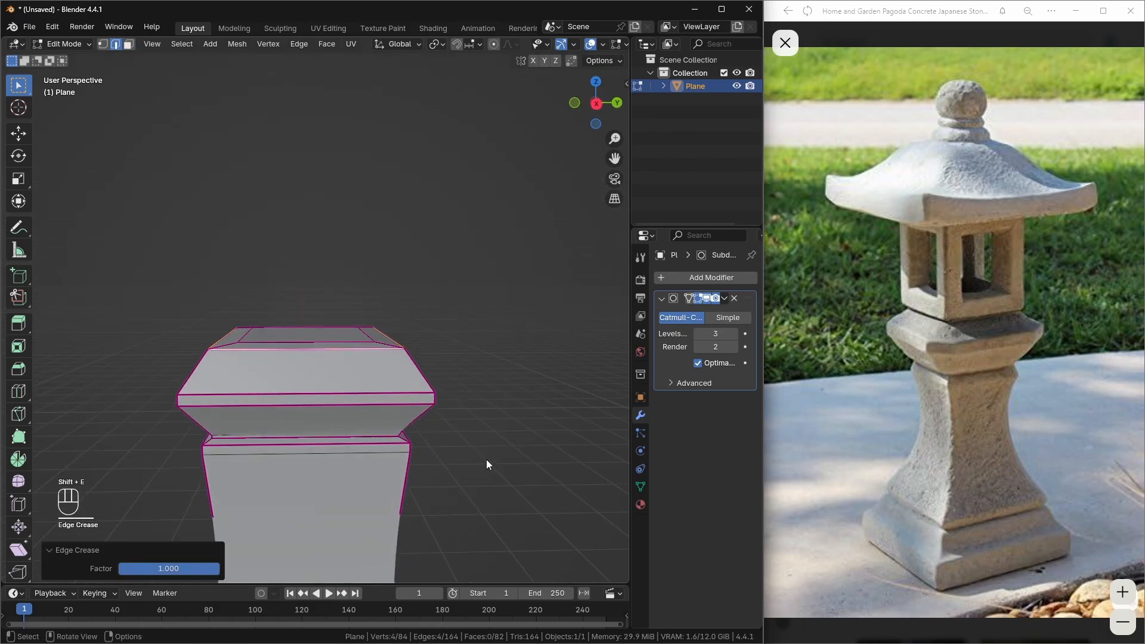
pyautogui.press('Tab')
pyautogui.moveTo(480, 428); pyautogui.dragTo(340, 302, button='middle')
# - Select the uneven neck vertices under the cap in X-ray from the right orthographic view, and set the snap target to Vertex
pyautogui.press('Tab')
pyautogui.hotkey('alt', 'z')
pyautogui.click(601, 104)
pyautogui.scroll(3, 330, 336)
pyautogui.moveTo(122, 311); pyautogui.dragTo(242, 355)
pyautogui.press('1')
pyautogui.moveTo(450, 447); pyautogui.dragTo(296, 424, button='middle')
pyautogui.click(595, 98)
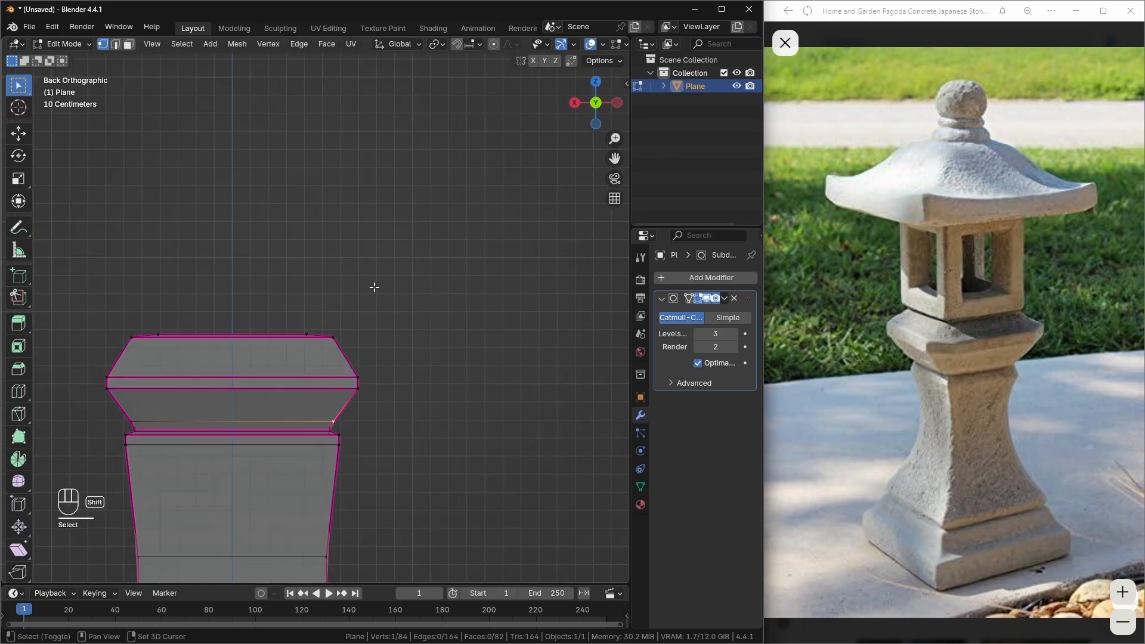
pyautogui.scroll(3, 393, 358)
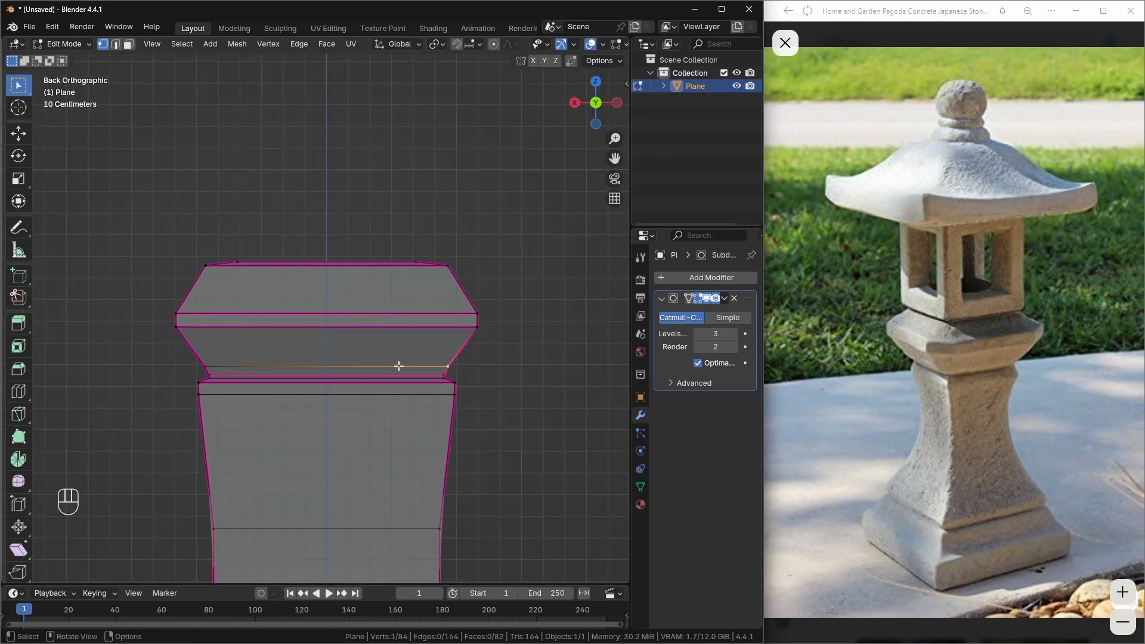
pyautogui.click(575, 104)
pyautogui.scroll(1, 448, 404)
pyautogui.scroll(1, 467, 403)
pyautogui.moveTo(449, 380); pyautogui.dragTo(520, 421)
pyautogui.click(479, 44)
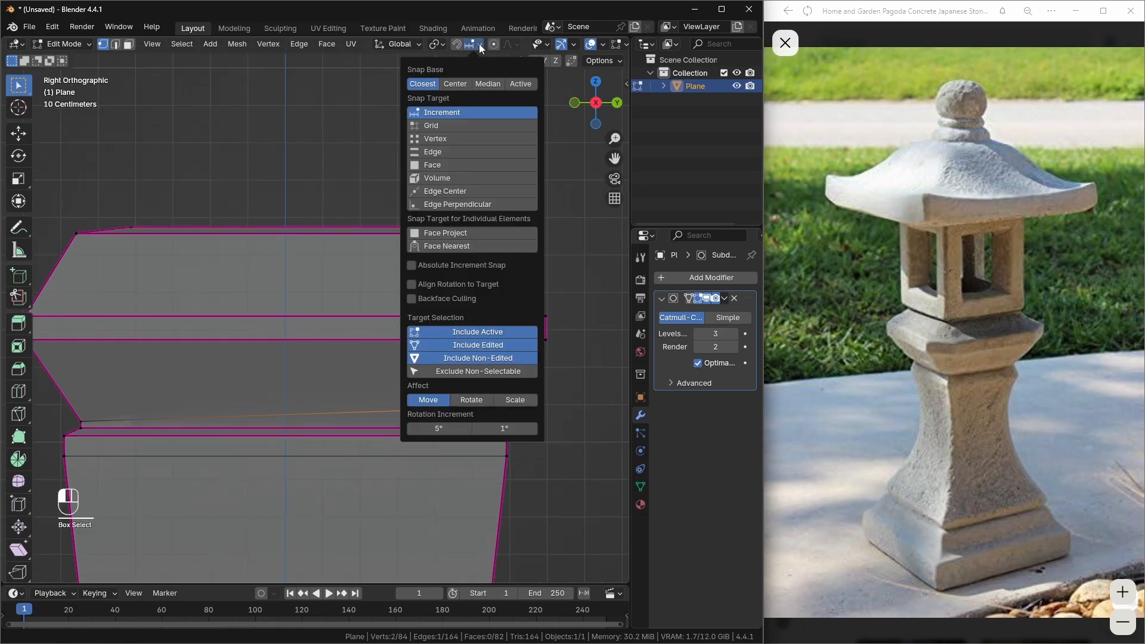
pyautogui.click(469, 138)
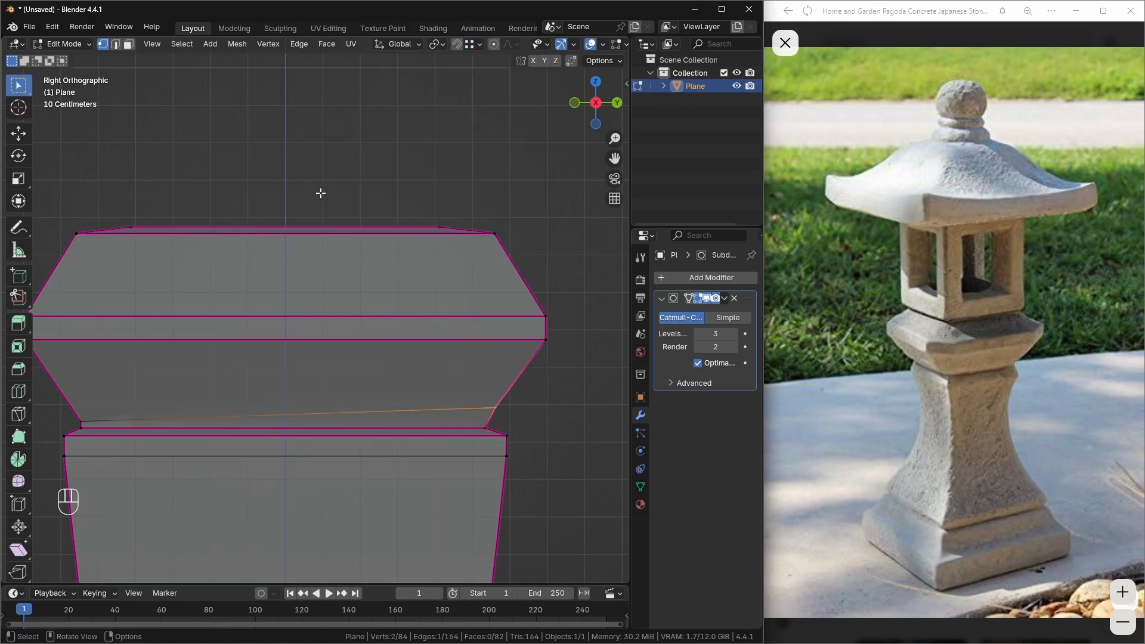
pyautogui.keyDown('shift'); pyautogui.moveTo(363, 243); pyautogui.dragTo(383, 200, button='middle'); pyautogui.keyUp('shift')
pyautogui.press('g')
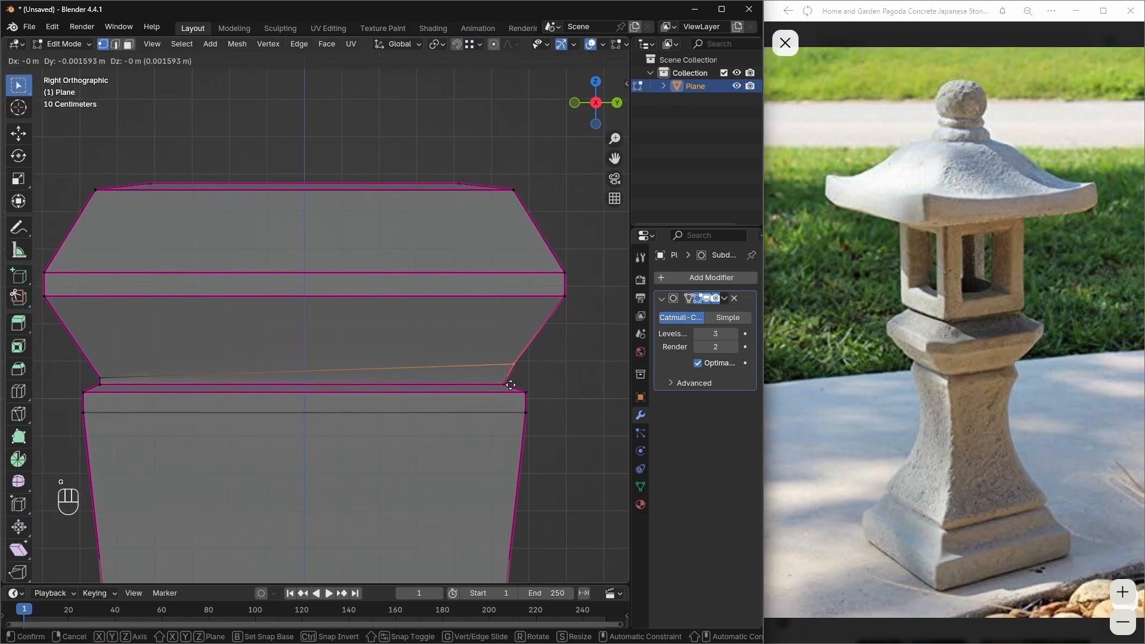
pyautogui.press('Escape')
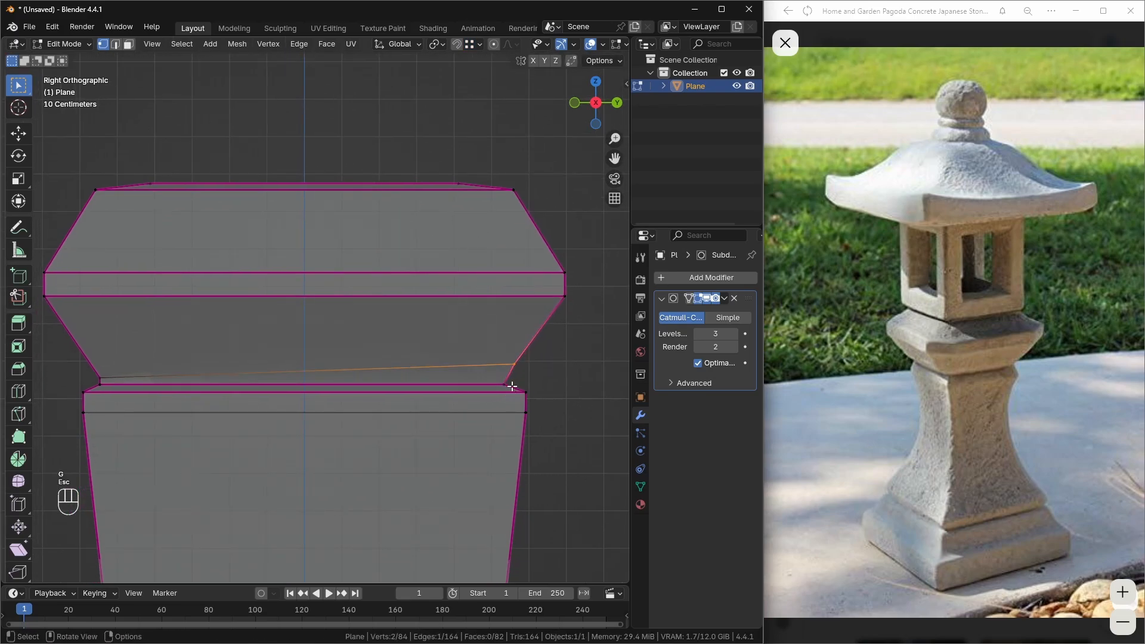
pyautogui.press('g')
pyautogui.press('g')
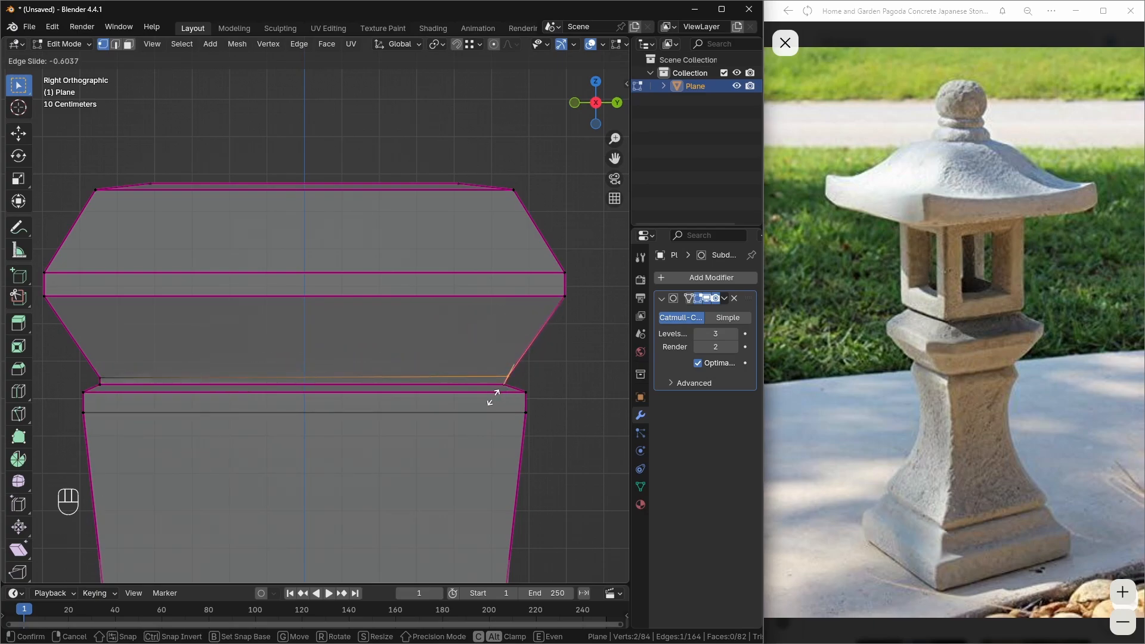
pyautogui.rightClick(493, 398)
# - Select the raised neck vertices under the cap and edge-slide them down by a factor of -0.667 to level the edge
pyautogui.click(493, 398)
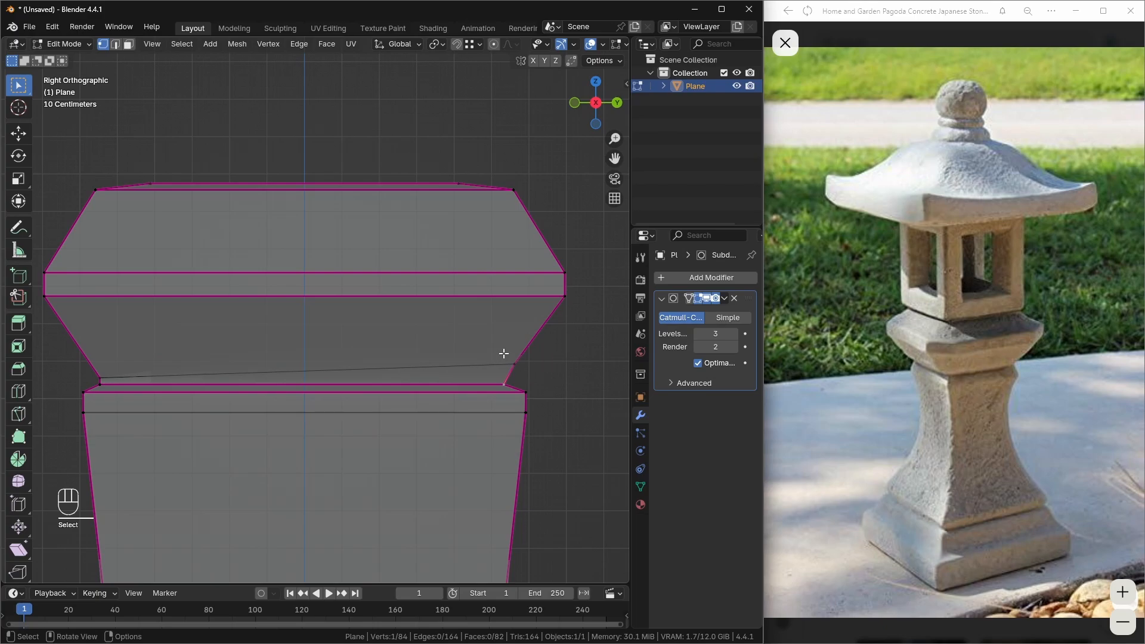
pyautogui.keyDown('shift'); pyautogui.moveTo(503, 353); pyautogui.dragTo(547, 373); pyautogui.keyUp('shift')
pyautogui.press('g')
pyautogui.press('g')
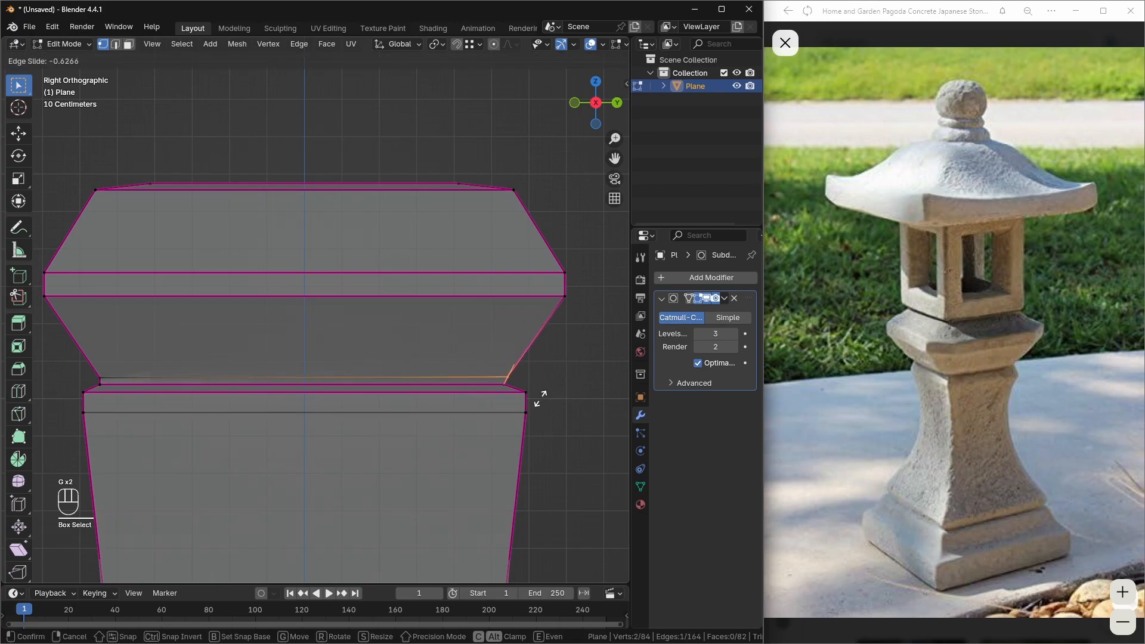
pyautogui.click(539, 398)
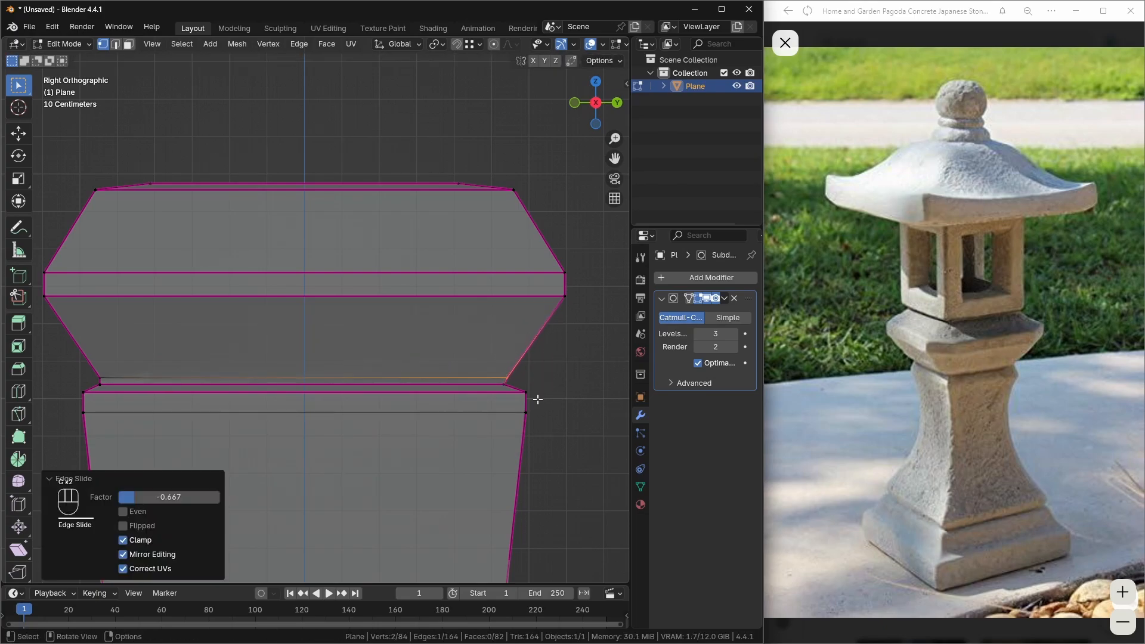
# - Turn off X-ray, inspect the cap and neck in perspective, and switch to edge selection for the edge loop around the pillar's upper shoulder
pyautogui.press('Tab')
pyautogui.hotkey('alt', 'z')
pyautogui.moveTo(550, 388); pyautogui.dragTo(322, 387, button='middle')
pyautogui.scroll(-3, 357, 388)
pyautogui.scroll(2, 329, 376)
pyautogui.press('Tab')
pyautogui.keyDown('shift'); pyautogui.moveTo(323, 386); pyautogui.dragTo(489, 382, button='middle'); pyautogui.keyUp('shift')
pyautogui.press('2')
pyautogui.hotkey('ctrl', 'b')
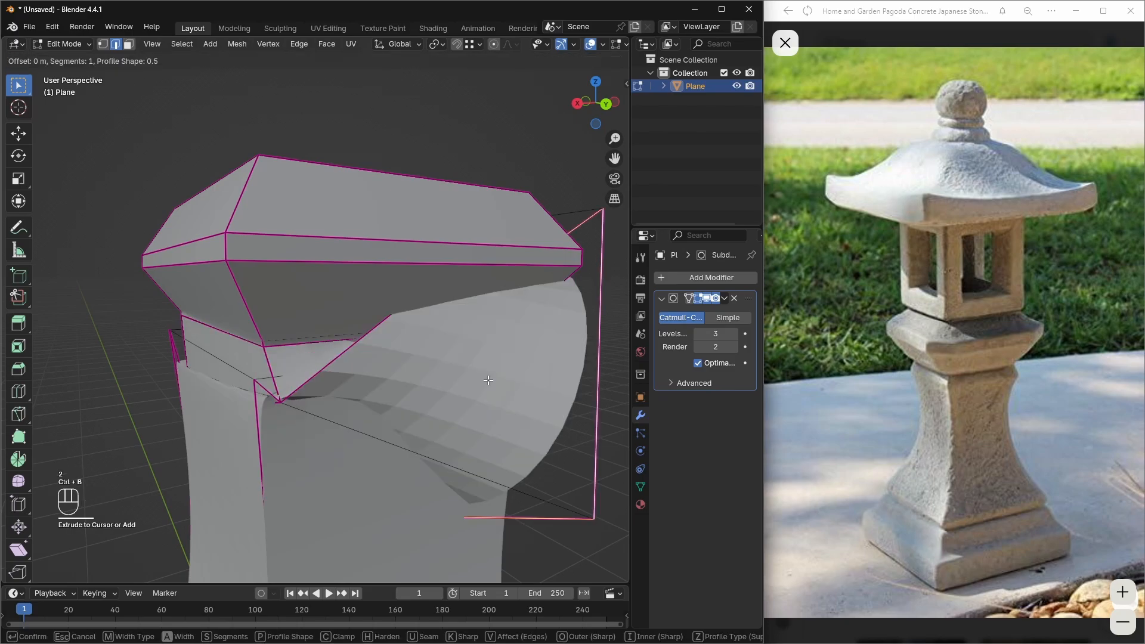
pyautogui.press('Escape')
pyautogui.hotkey('ctrl', 'z')
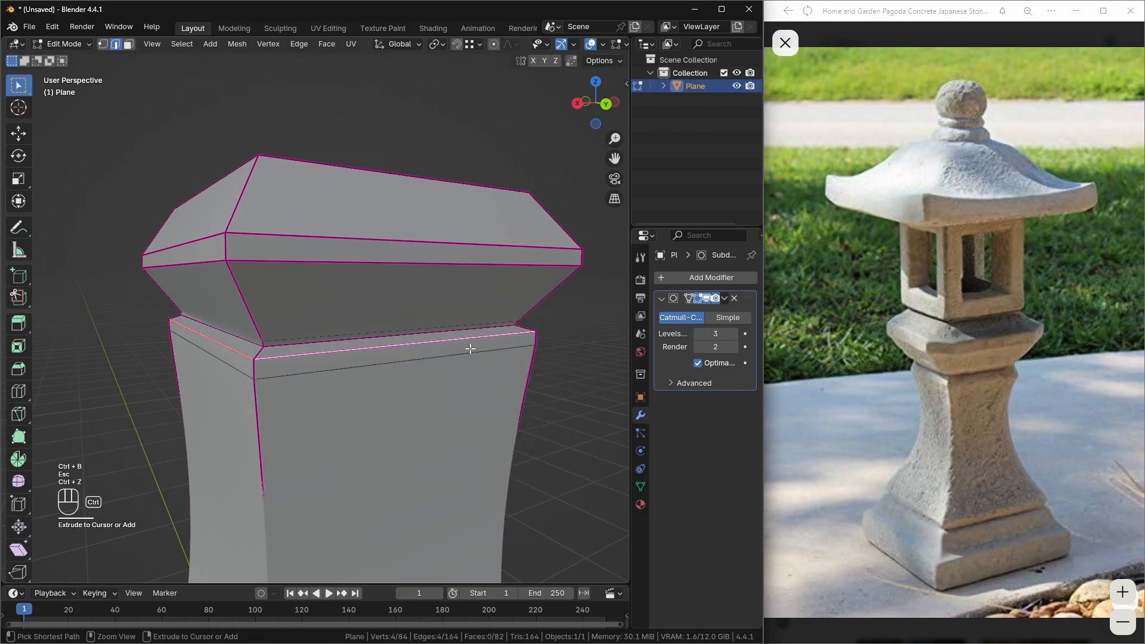
# - Bevel the edge loop around the pillar's upper shoulder by about 0.022 m with one segment, and inspect the result in Object Mode
pyautogui.hotkey('ctrl', 'b')
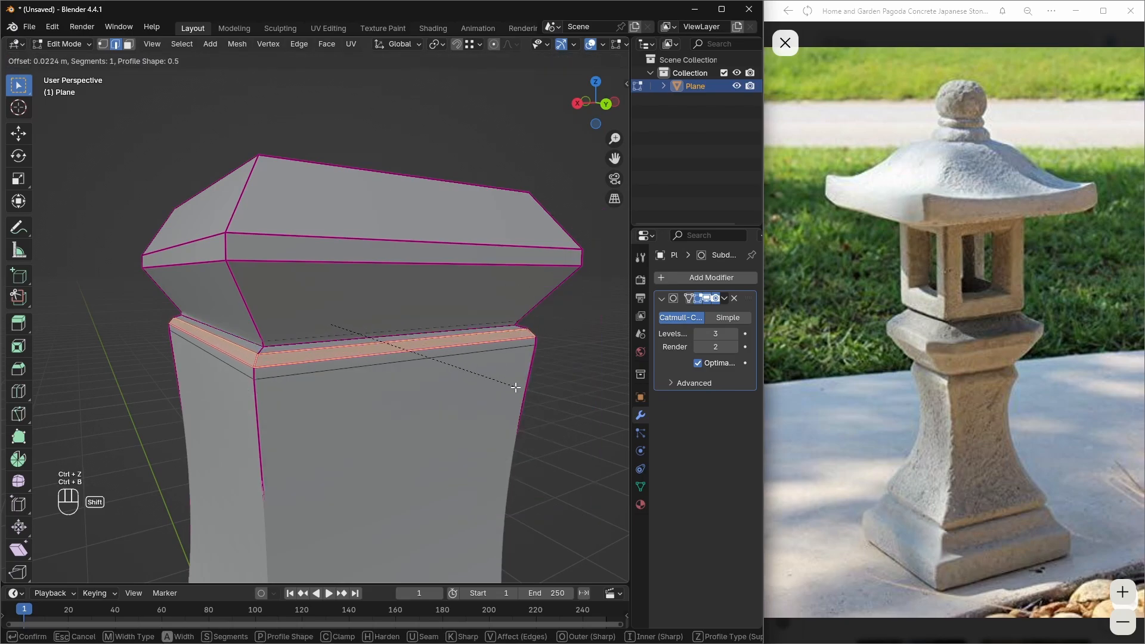
pyautogui.click(513, 388)
pyautogui.press('Tab')
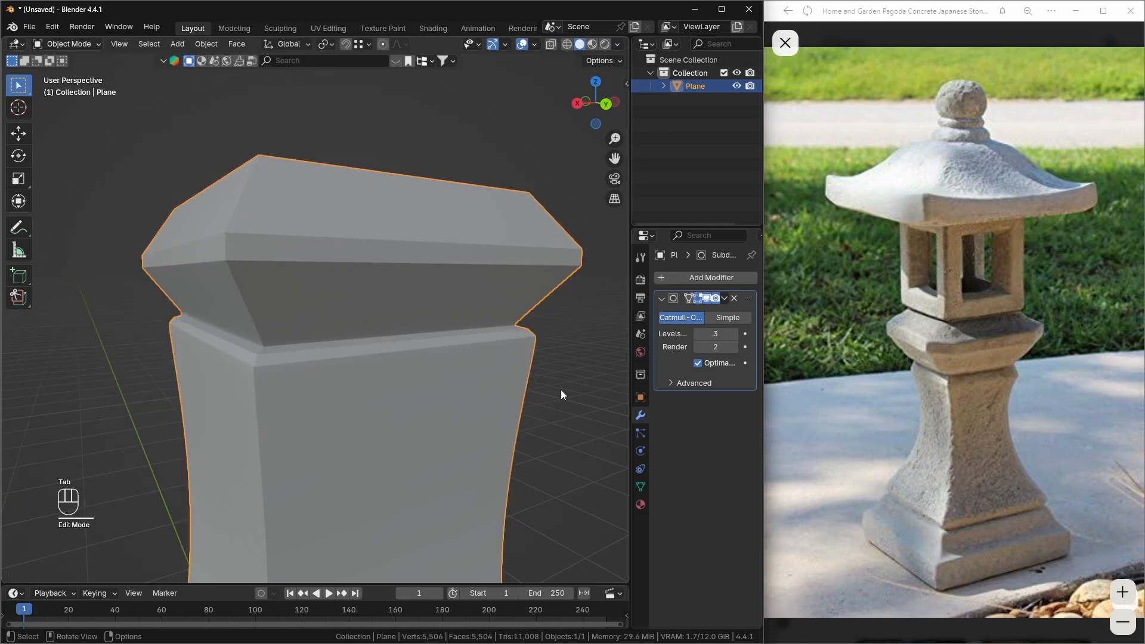
pyautogui.click(561, 389)
pyautogui.moveTo(561, 389); pyautogui.dragTo(305, 402, button='middle')
pyautogui.scroll(-5, 391, 380)
pyautogui.scroll(3, 310, 406)
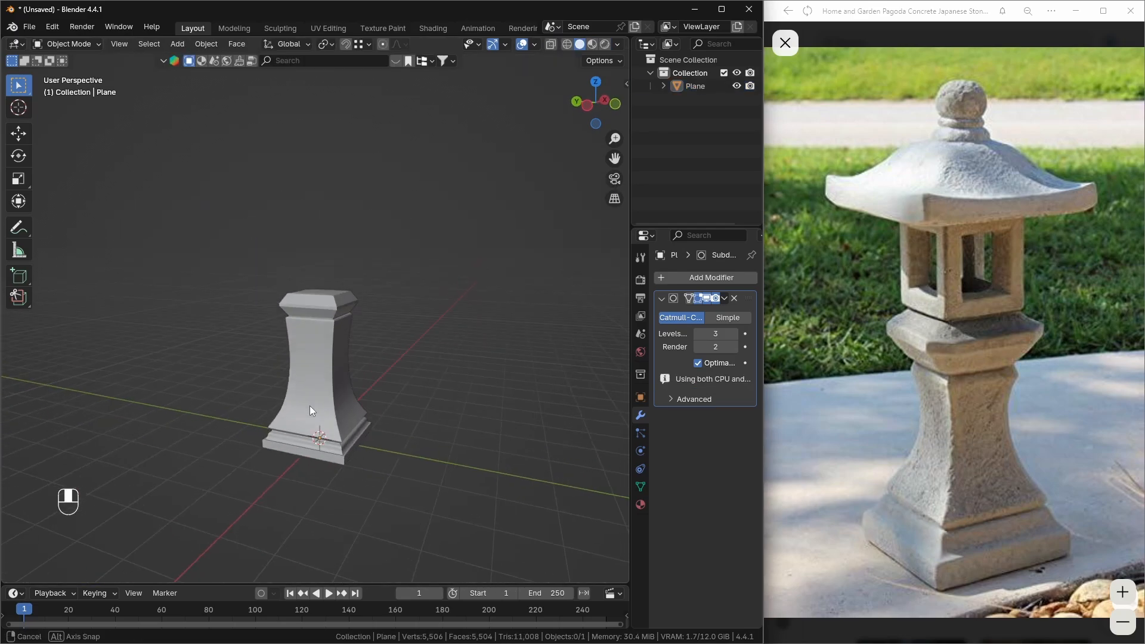
# - Select the whole cap in X-ray from the left orthographic view and raise it about 0.014 m along Z
pyautogui.click(306, 292)
pyautogui.moveTo(306, 292); pyautogui.dragTo(334, 303, button='middle')
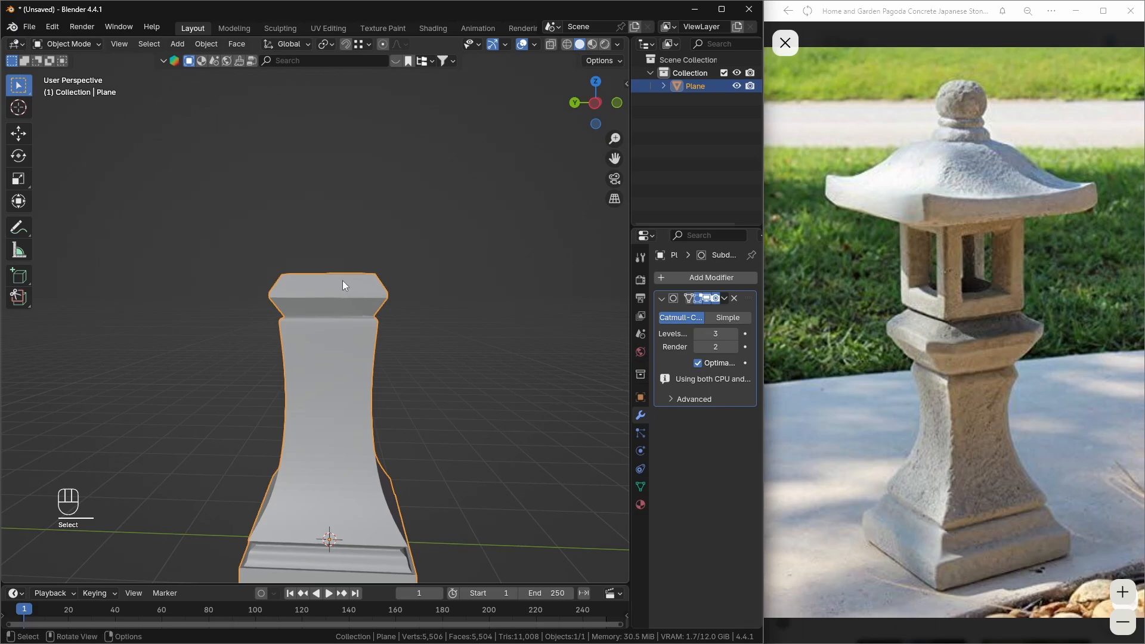
pyautogui.press('Tab')
pyautogui.scroll(3, 337, 284)
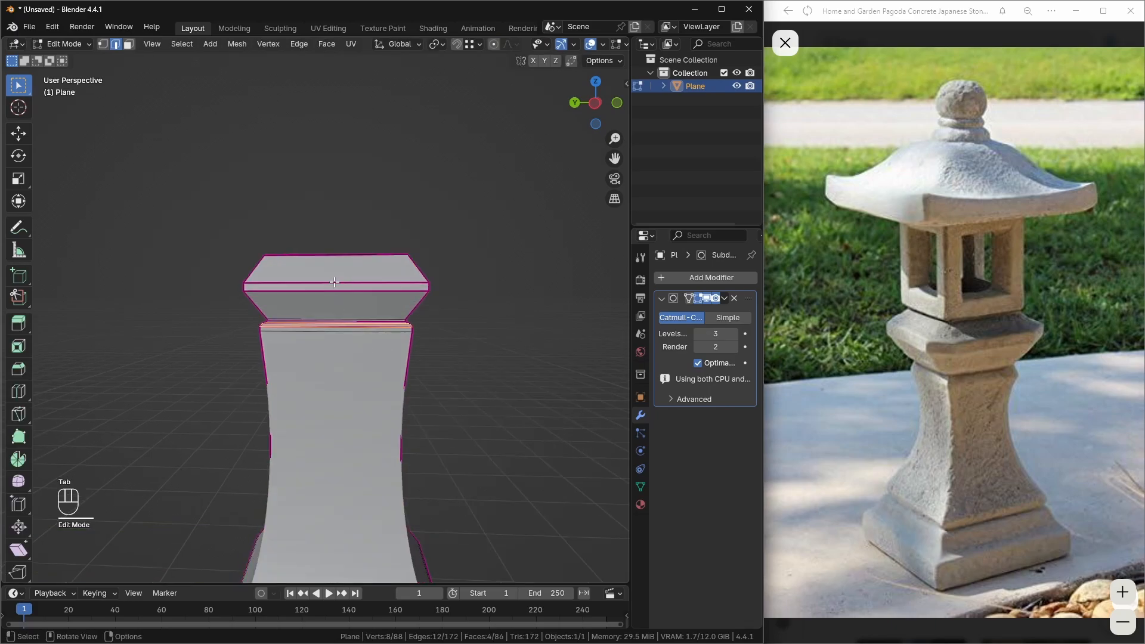
pyautogui.click(598, 103)
pyautogui.hotkey('alt', 'z')
pyautogui.moveTo(198, 187); pyautogui.dragTo(538, 321)
pyautogui.scroll(4, 519, 317)
pyautogui.press('g')
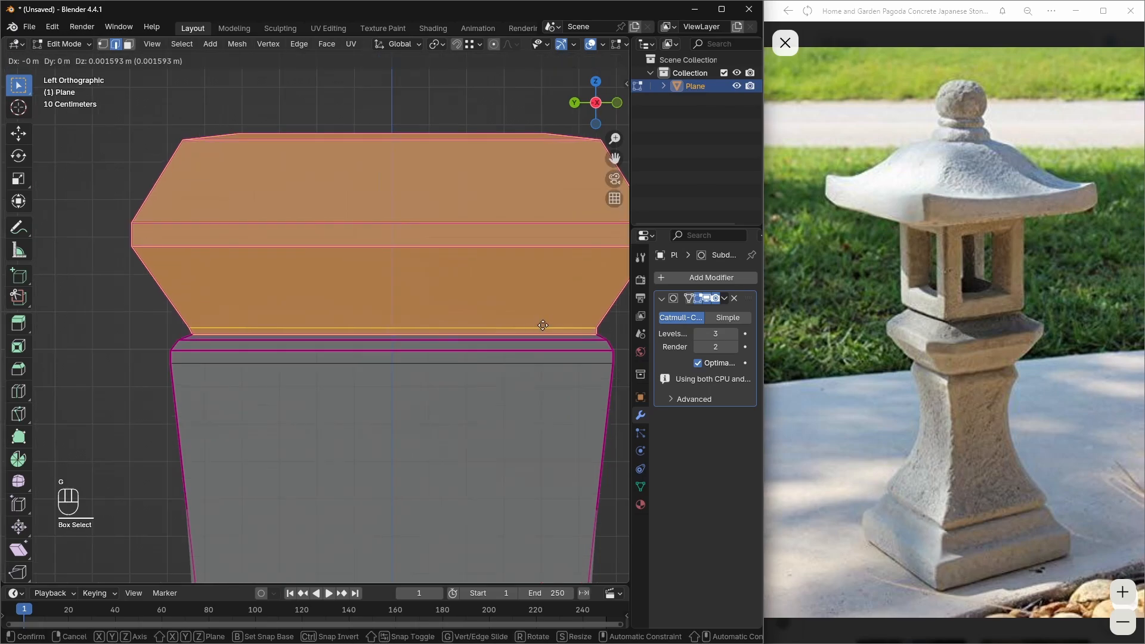
pyautogui.press('z')
pyautogui.click(532, 276)
pyautogui.scroll(-2, 467, 315)
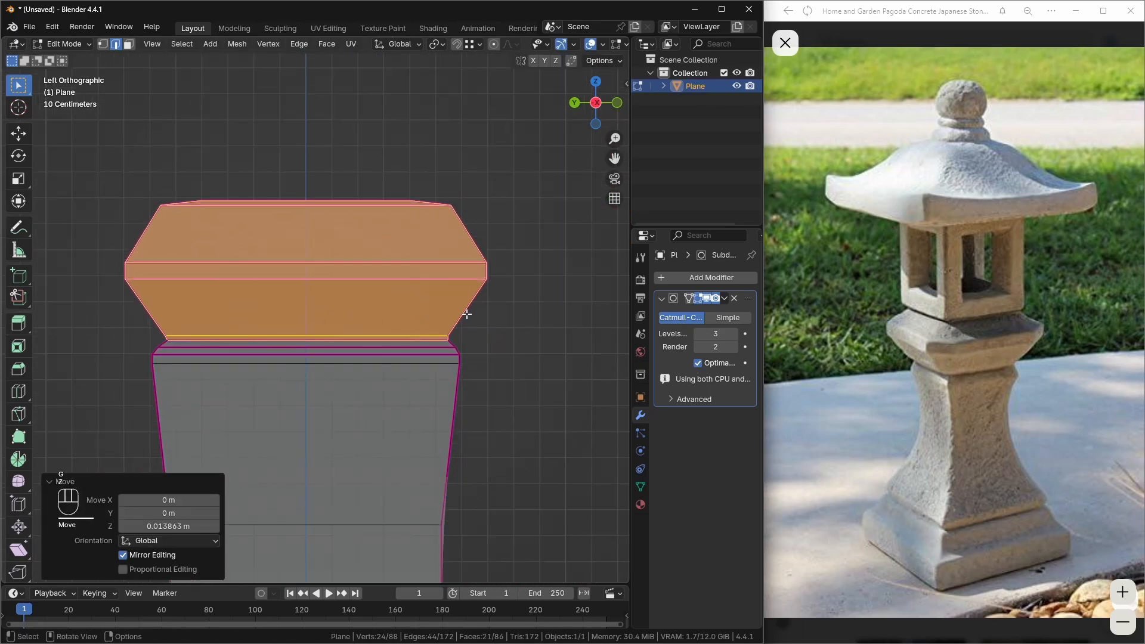
# - Scale the cap up by a factor of 1.041 and raise it about 0.013 m along Z
pyautogui.press('s')
pyautogui.click(476, 312)
pyautogui.press('g')
pyautogui.press('z')
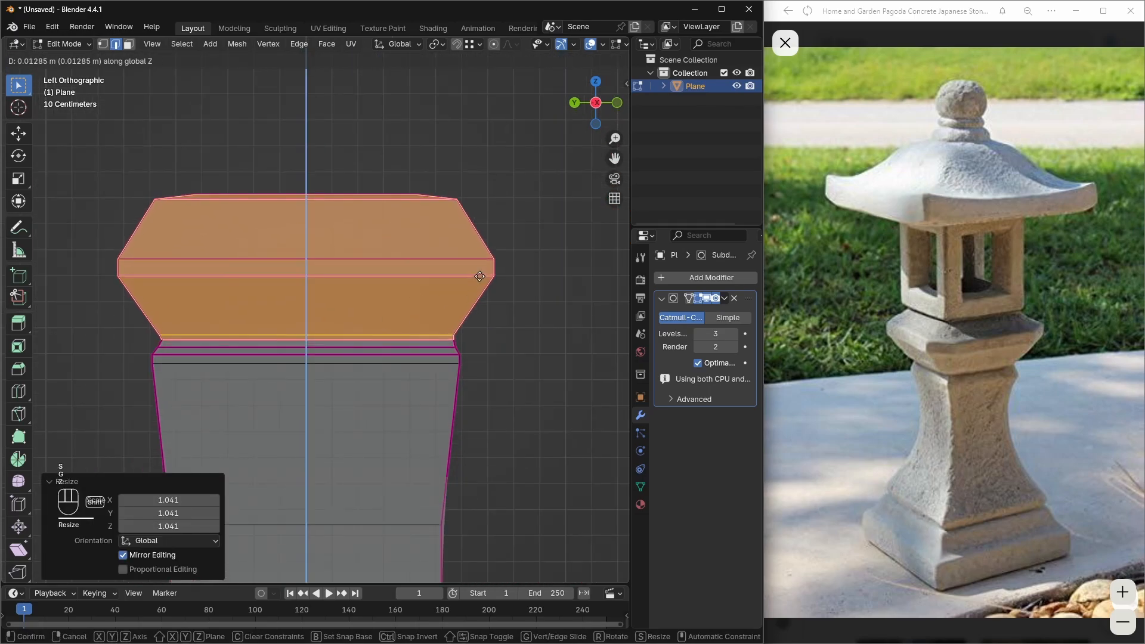
pyautogui.click(479, 276)
pyautogui.press('Tab')
pyautogui.hotkey('alt', 'z')
# - Lower the cap about 0.017 m along Z and inspect the whole pillar in Object Mode
pyautogui.moveTo(492, 355); pyautogui.dragTo(301, 319, button='middle')
pyautogui.press('Tab')
pyautogui.scroll(1, 173, 322)
pyautogui.press('g')
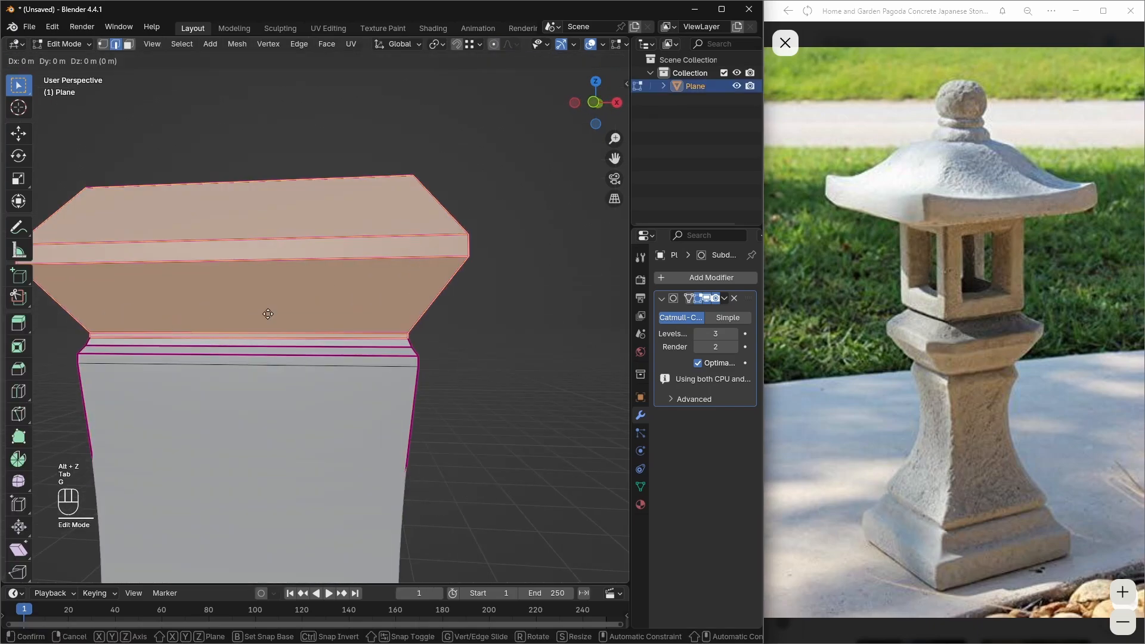
pyautogui.press('z')
pyautogui.click(274, 358)
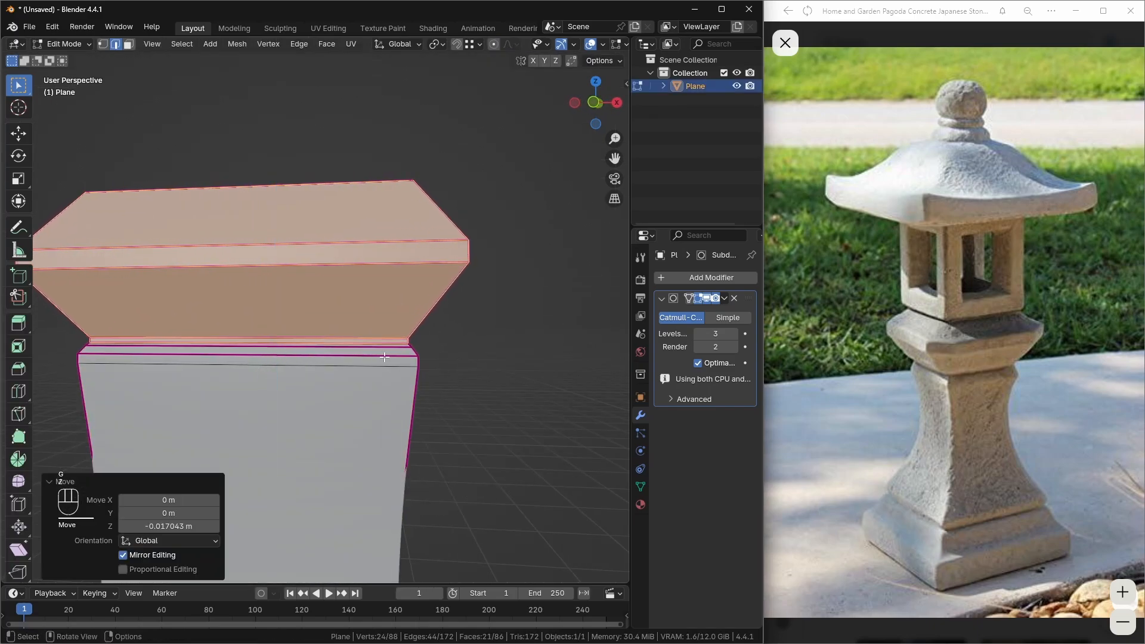
pyautogui.press('Tab')
pyautogui.scroll(-4, 432, 352)
pyautogui.moveTo(432, 352)
pyautogui.mouseDown(button='middle')
pyautogui.moveTo(395, 377)
pyautogui.moveTo(442, 382)
pyautogui.moveTo(402, 377)
pyautogui.moveTo(441, 353)
pyautogui.mouseUp(button='middle')
pyautogui.scroll(-3, 402, 377)
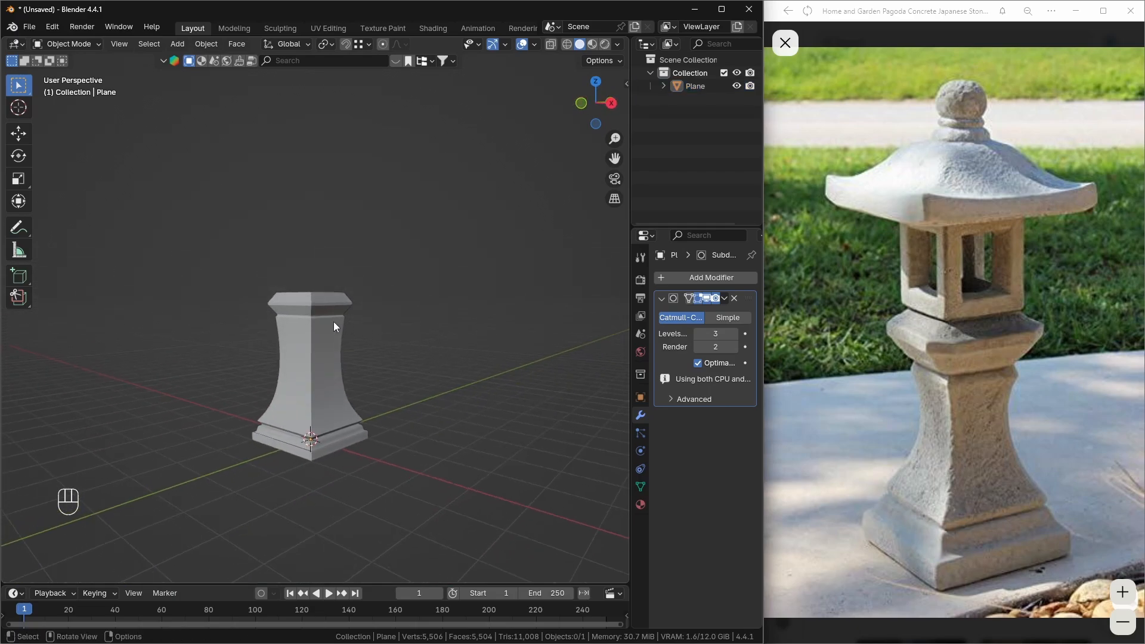
pyautogui.moveTo(334, 323); pyautogui.dragTo(357, 394, button='middle')
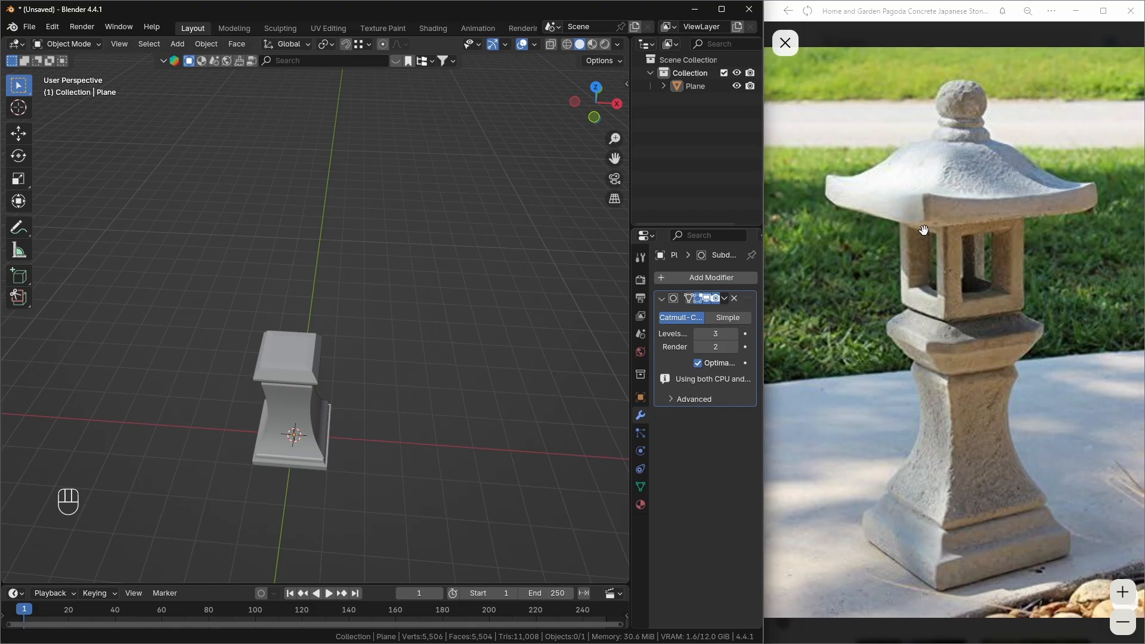
# - Select the small inner face on top of the cap and dissolve its edges so the top is one face
pyautogui.moveTo(482, 342); pyautogui.dragTo(315, 356, button='middle')
pyautogui.click(269, 315)
pyautogui.press('Tab')
pyautogui.scroll(3, 307, 351)
pyautogui.click(315, 356)
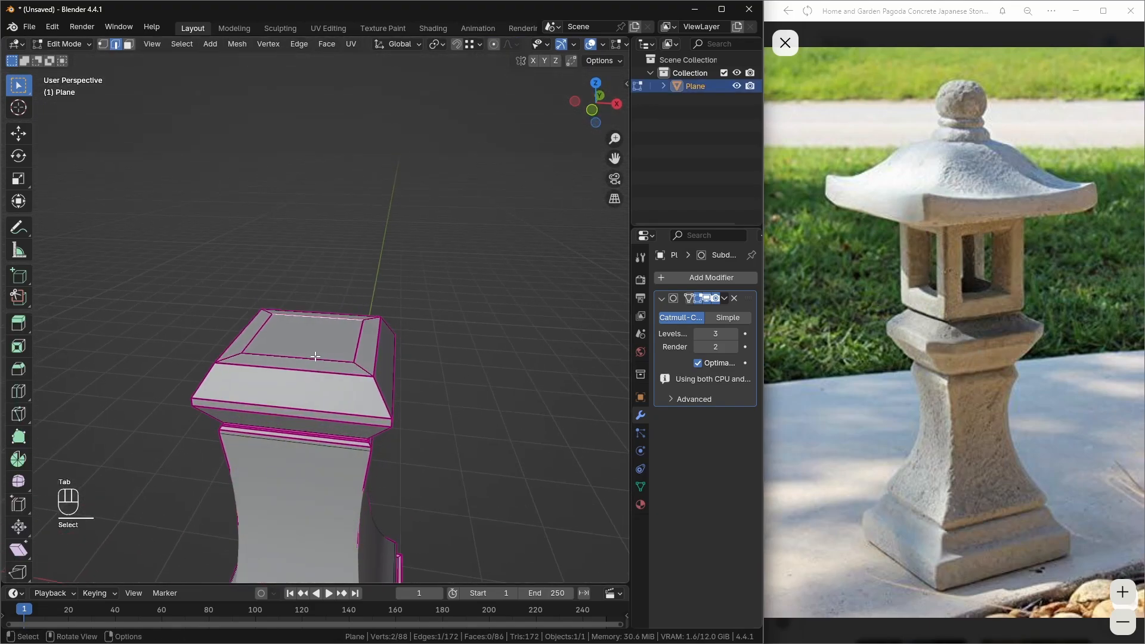
pyautogui.press('3')
pyautogui.click(293, 360)
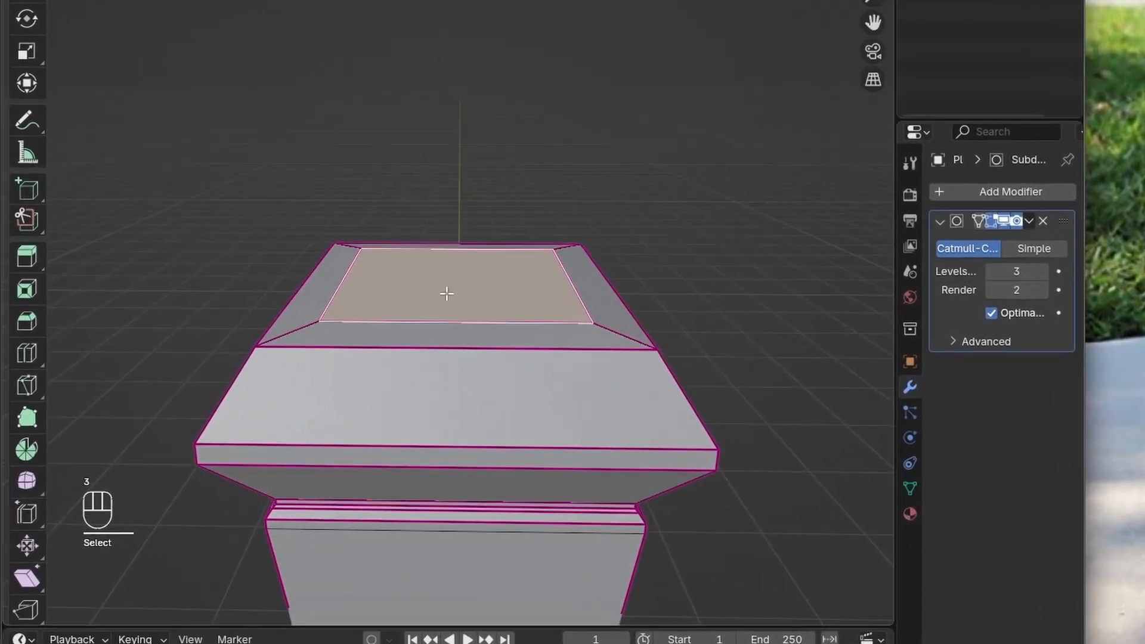
pyautogui.press('x')
pyautogui.click(535, 419)
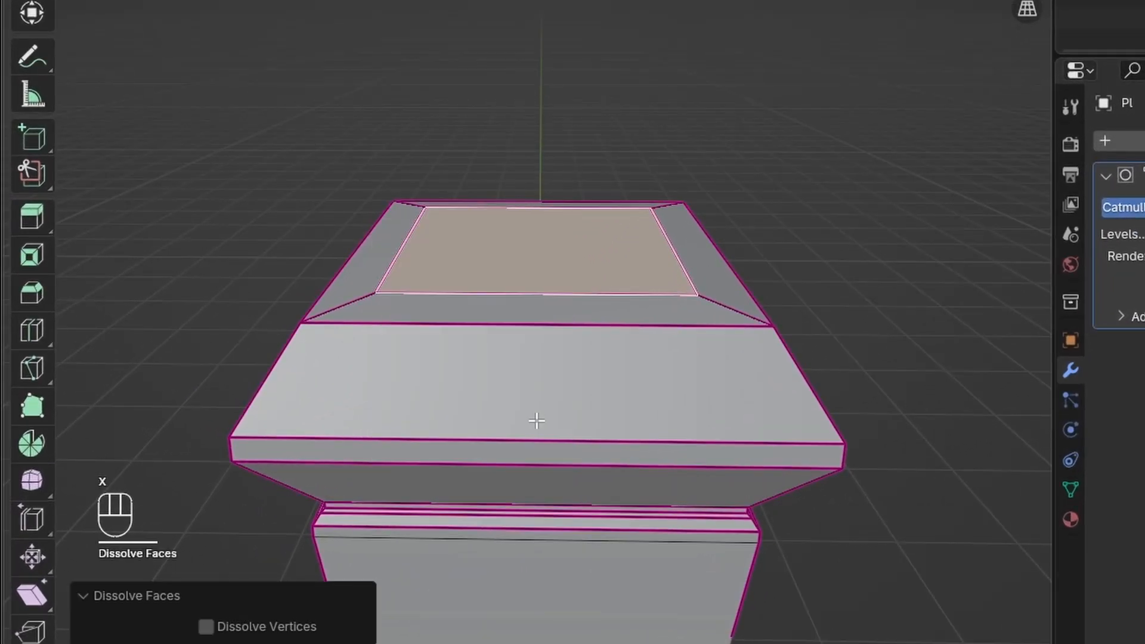
pyautogui.moveTo(537, 417); pyautogui.dragTo(540, 422, button='middle')
pyautogui.press('x')
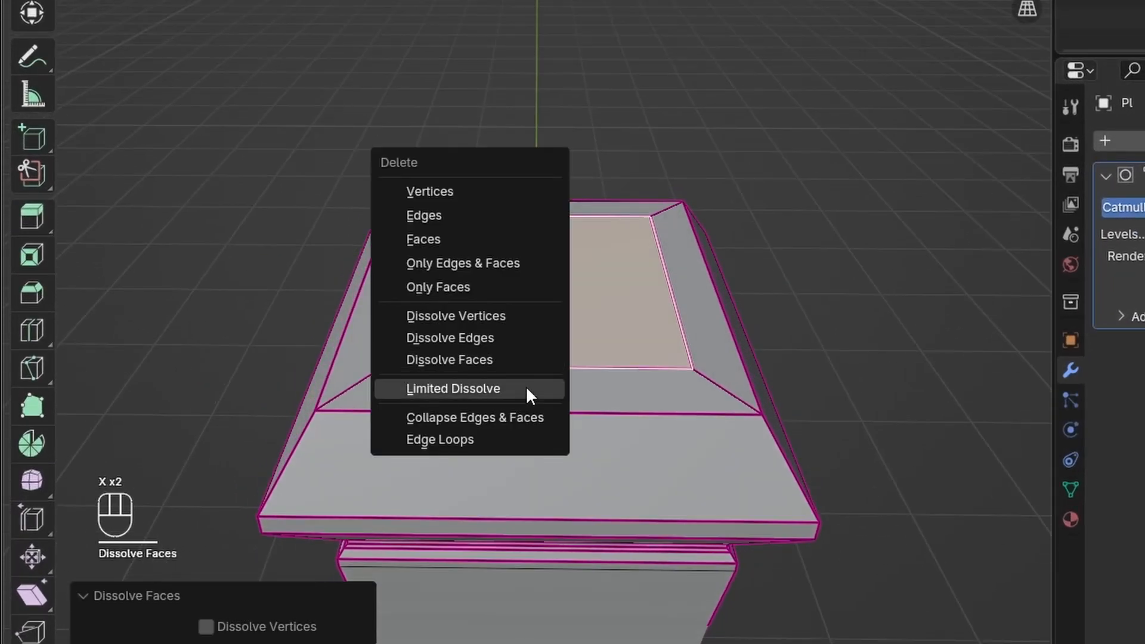
pyautogui.click(522, 340)
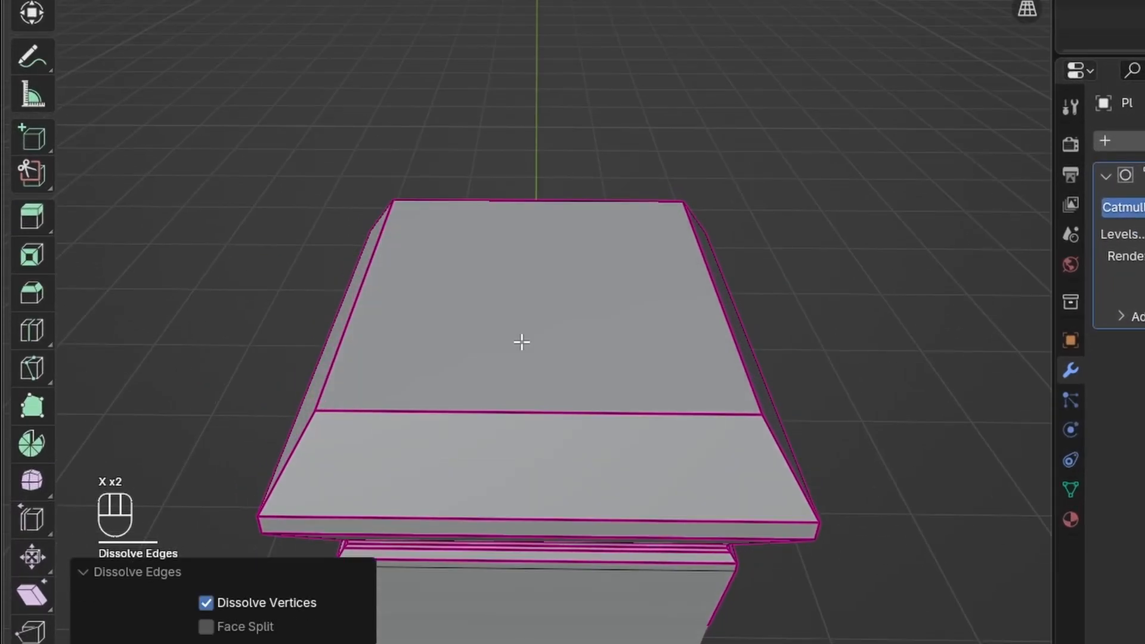
# - Duplicate the cap's top face and raise the copy 0.2711 m along Z
pyautogui.scroll(-3, 513, 343)
pyautogui.click(626, 263)
pyautogui.moveTo(626, 263); pyautogui.dragTo(595, 297, button='middle')
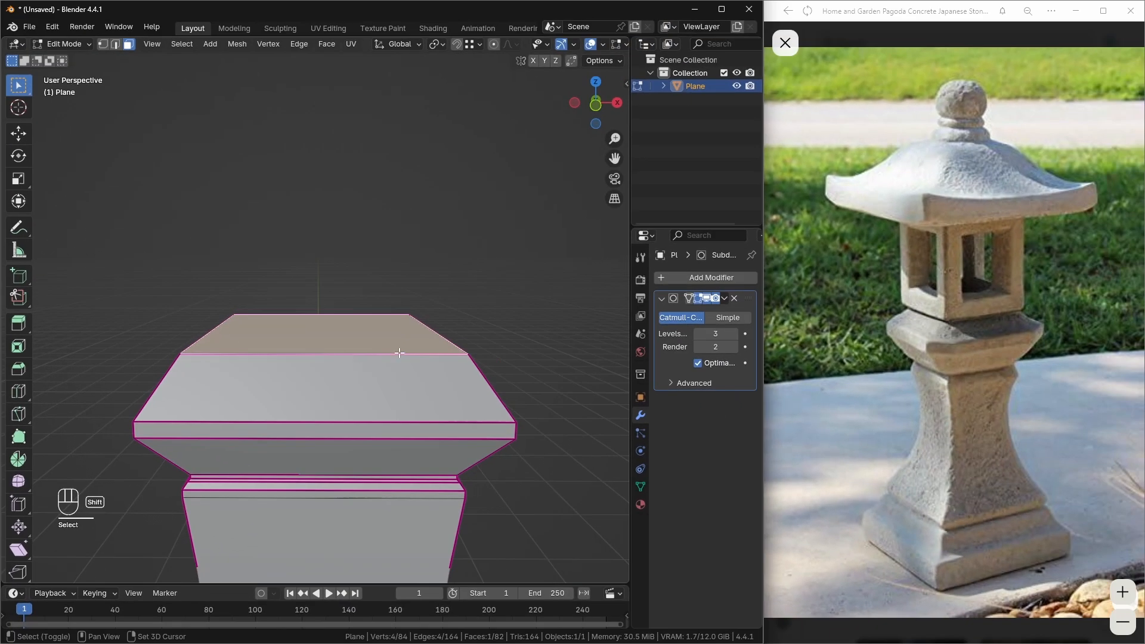
pyautogui.hotkey('shift', 'd')
pyautogui.press('z')
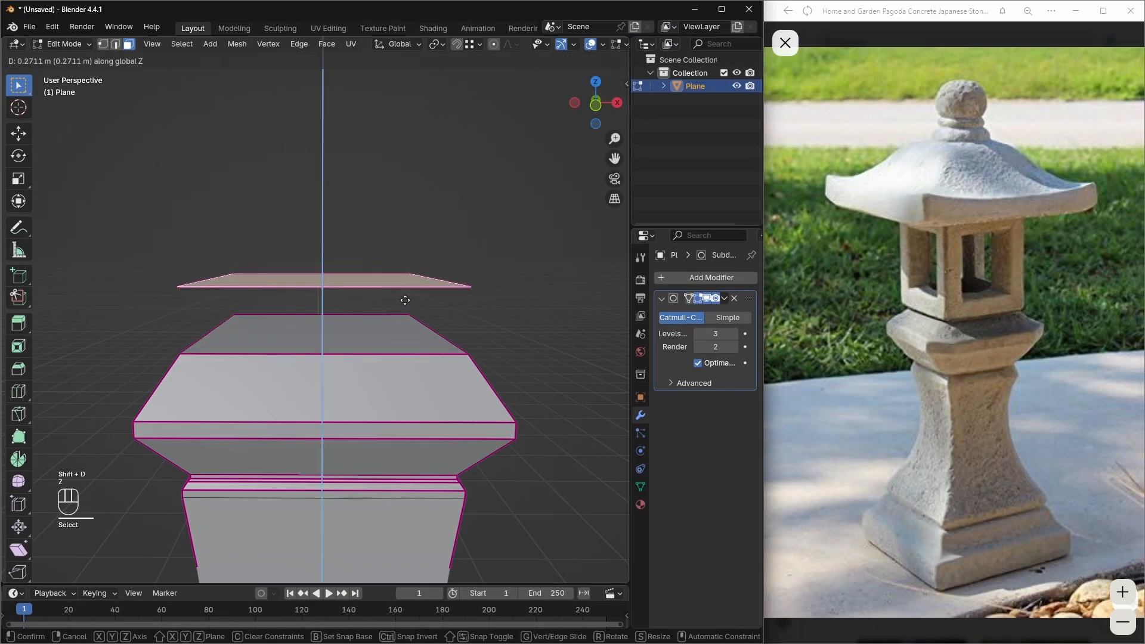
pyautogui.click(442, 331)
pyautogui.moveTo(387, 349); pyautogui.dragTo(385, 365, button='middle')
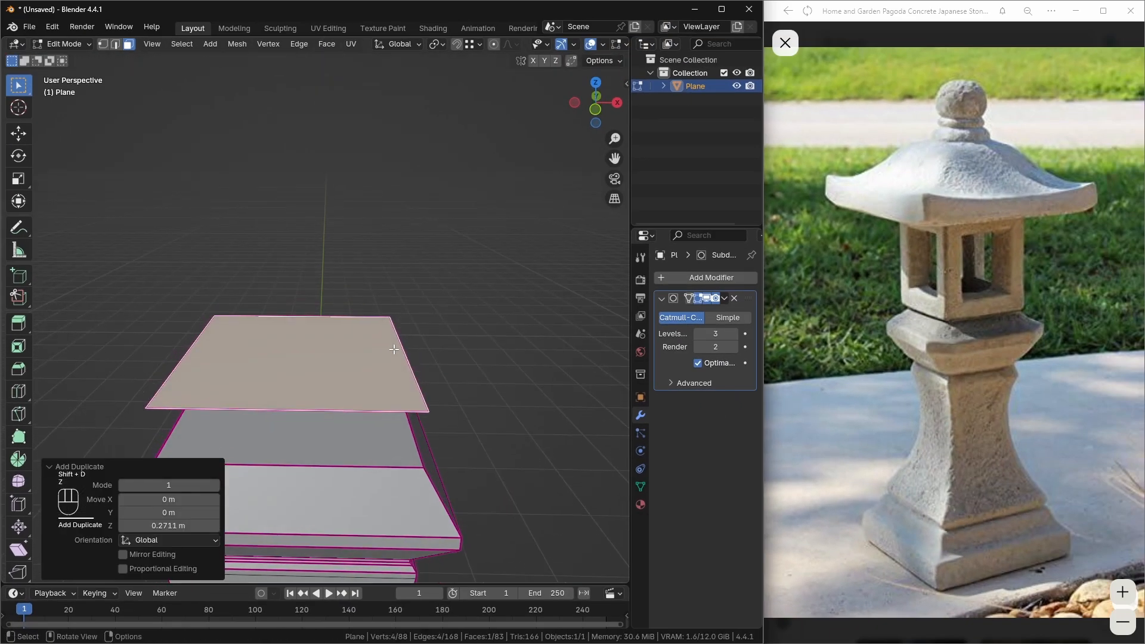
# - Separate the duplicated face into its own object and open that object in Edit Mode
pyautogui.press('p')
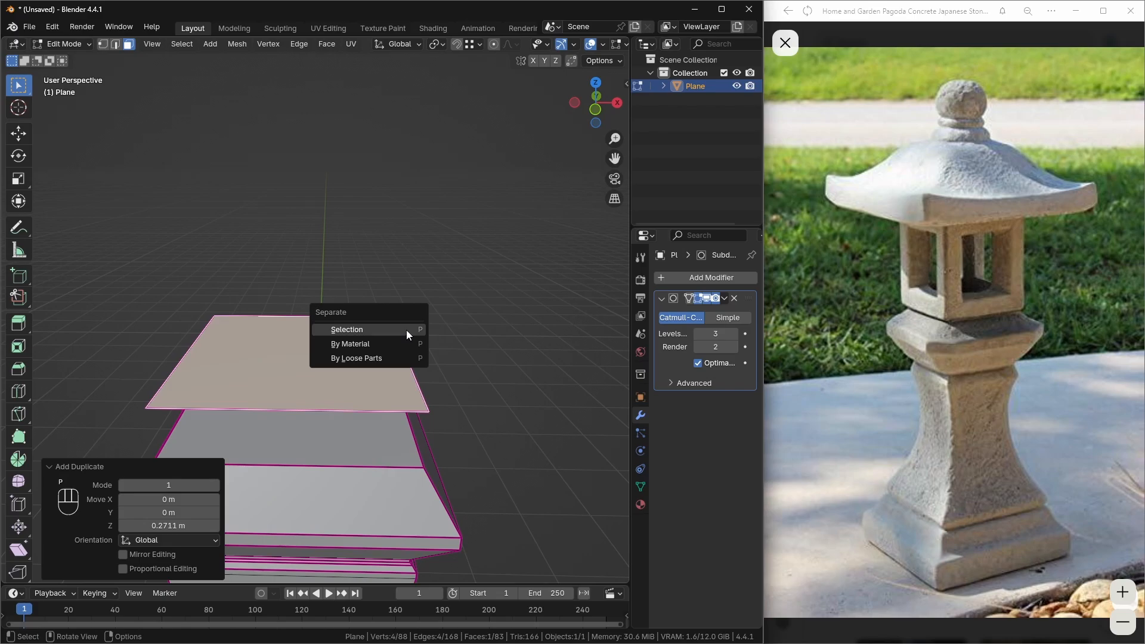
pyautogui.click(406, 330)
pyautogui.press('Tab')
pyautogui.click(297, 376)
pyautogui.moveTo(298, 376); pyautogui.dragTo(302, 346, button='middle')
pyautogui.press('Tab')
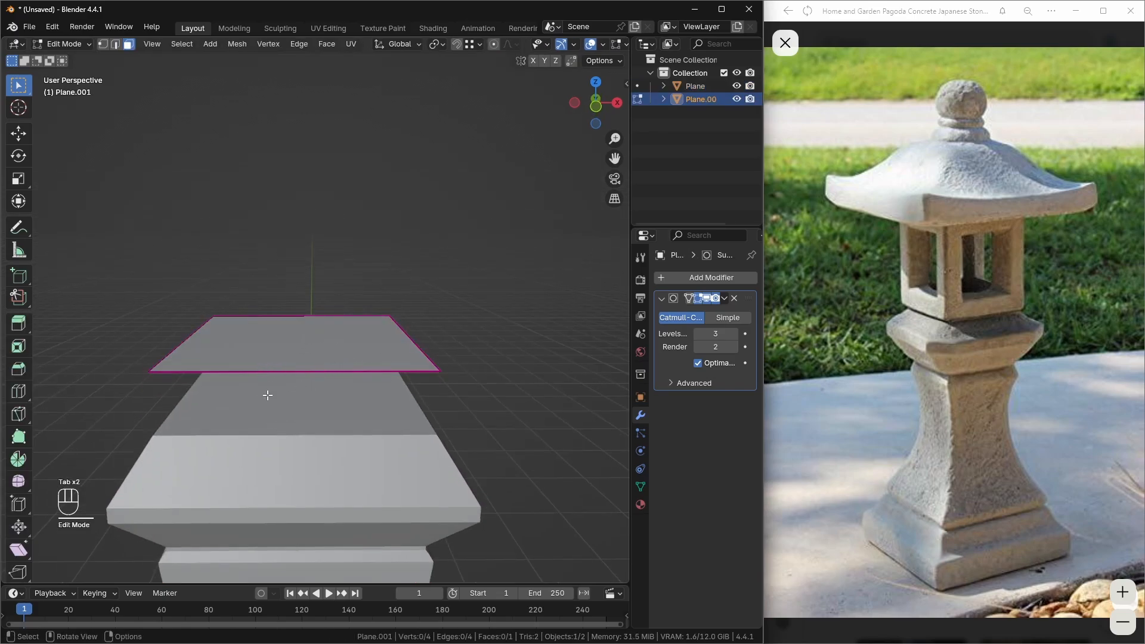
# - Select the separated face, remove the crease from its edges, and return to Object Mode
pyautogui.moveTo(337, 380)
pyautogui.mouseDown(button='middle')
pyautogui.moveTo(312, 391)
pyautogui.moveTo(324, 371)
pyautogui.mouseUp(button='middle')
pyautogui.click(323, 371)
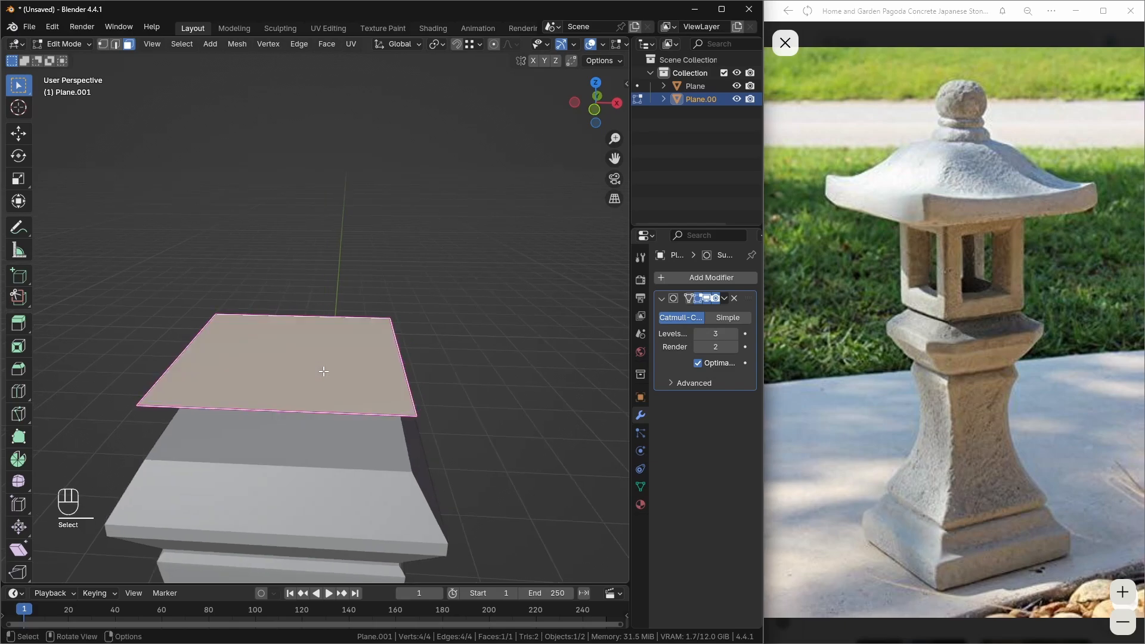
pyautogui.hotkey('shift', 'e')
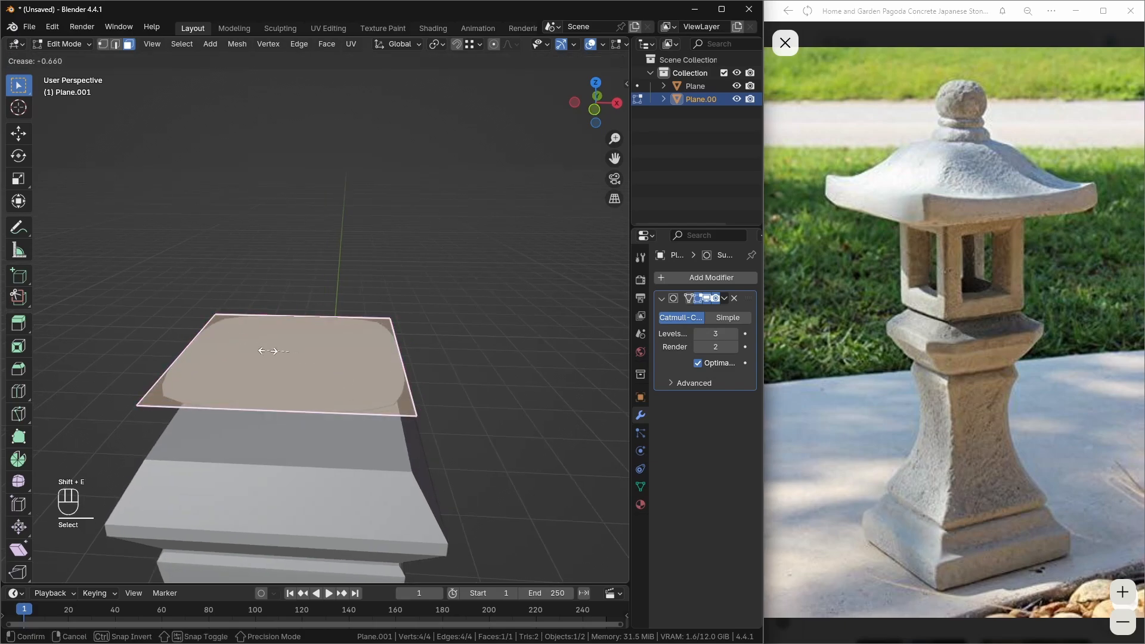
pyautogui.click(108, 491)
pyautogui.moveTo(181, 567); pyautogui.dragTo(144, 550)
pyautogui.press('Tab')
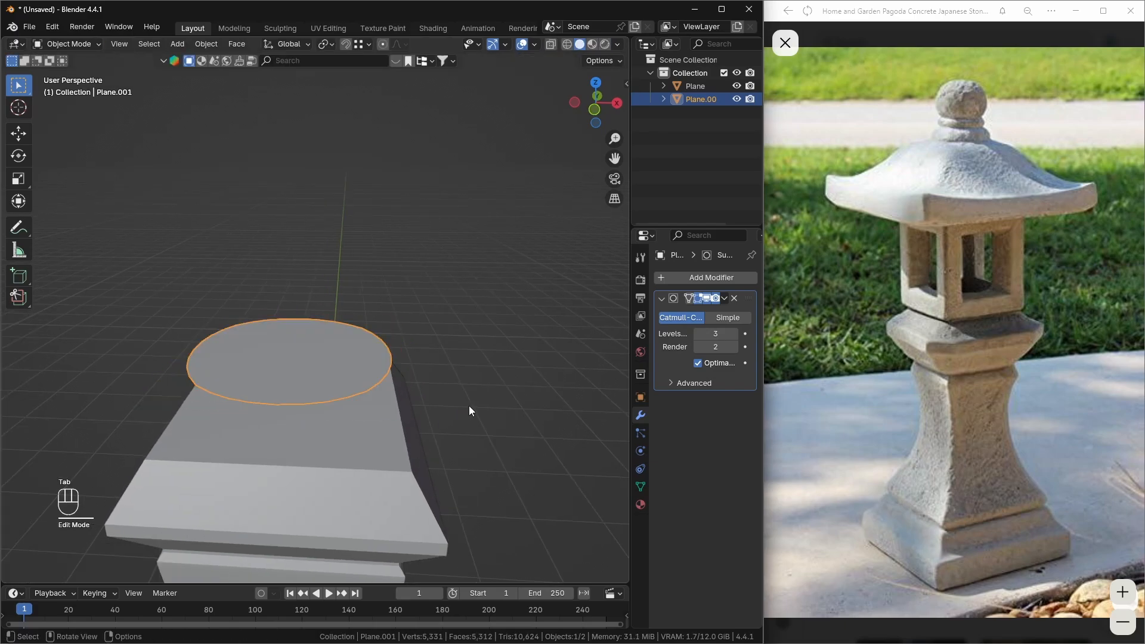
# - Remove the separated plane's Subdivision modifier and lower the plane 0.2711 m along Z onto the cap
pyautogui.click(734, 298)
pyautogui.moveTo(552, 360); pyautogui.dragTo(398, 403, button='middle')
pyautogui.press('g')
pyautogui.press('z')
pyautogui.click(394, 353)
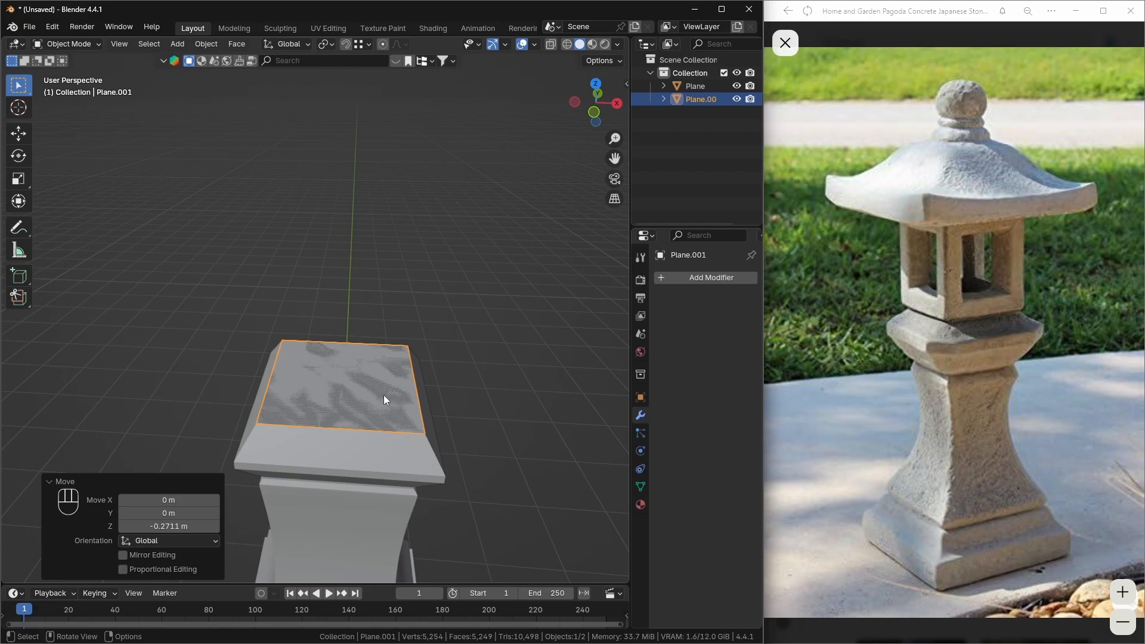
# - Inset the separated plane's face with a thickness of 0.12 m
pyautogui.press('Tab')
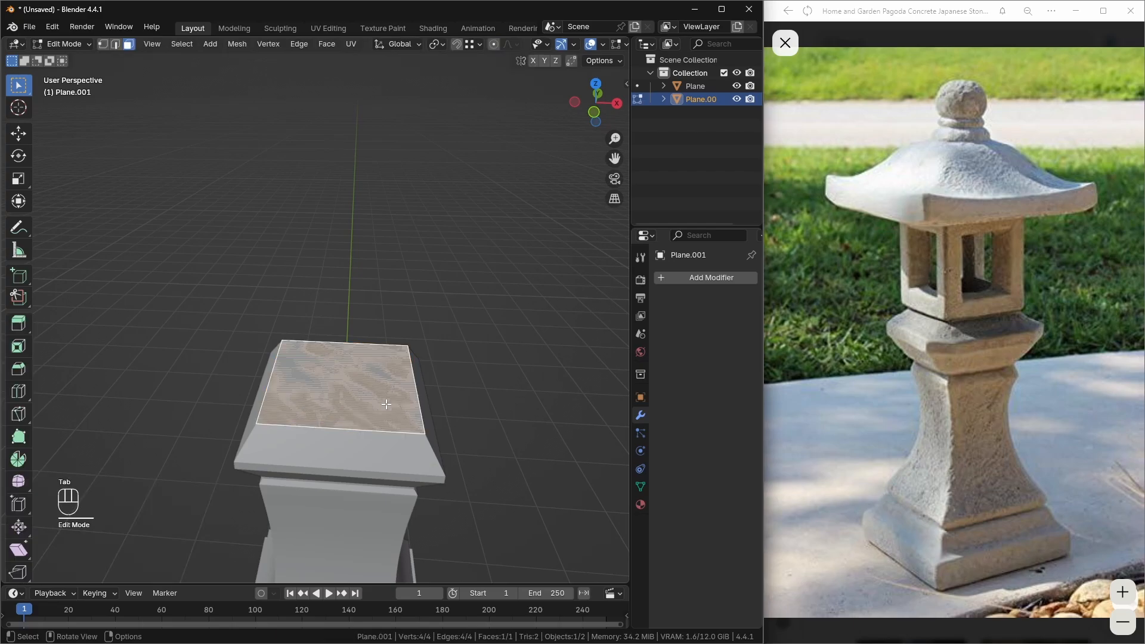
pyautogui.press('i')
pyautogui.click(416, 419)
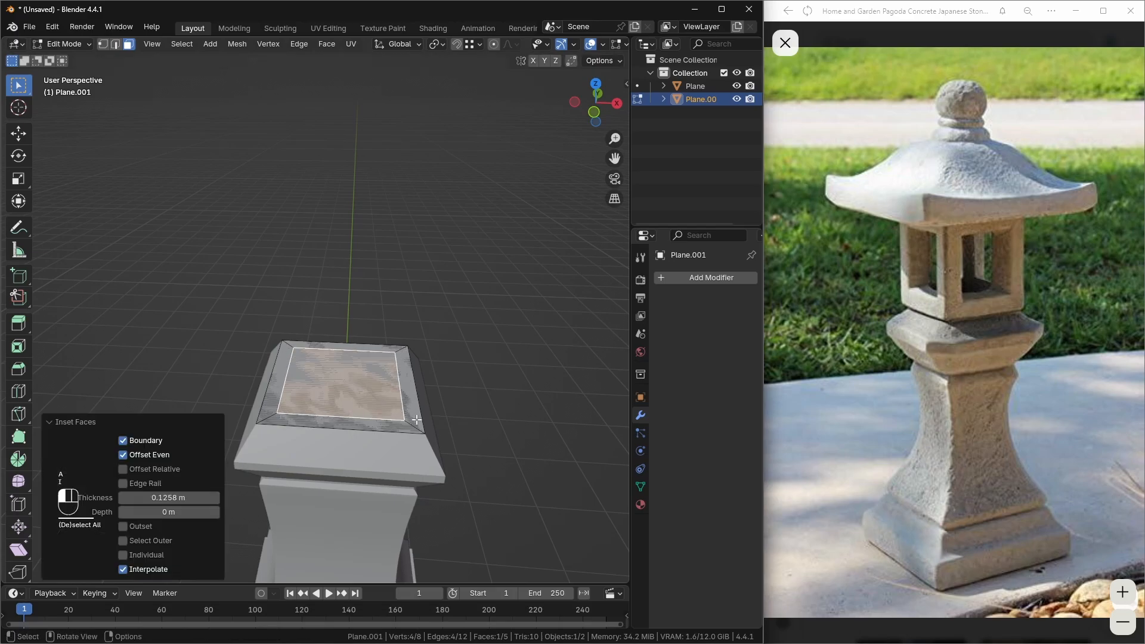
pyautogui.click(191, 501)
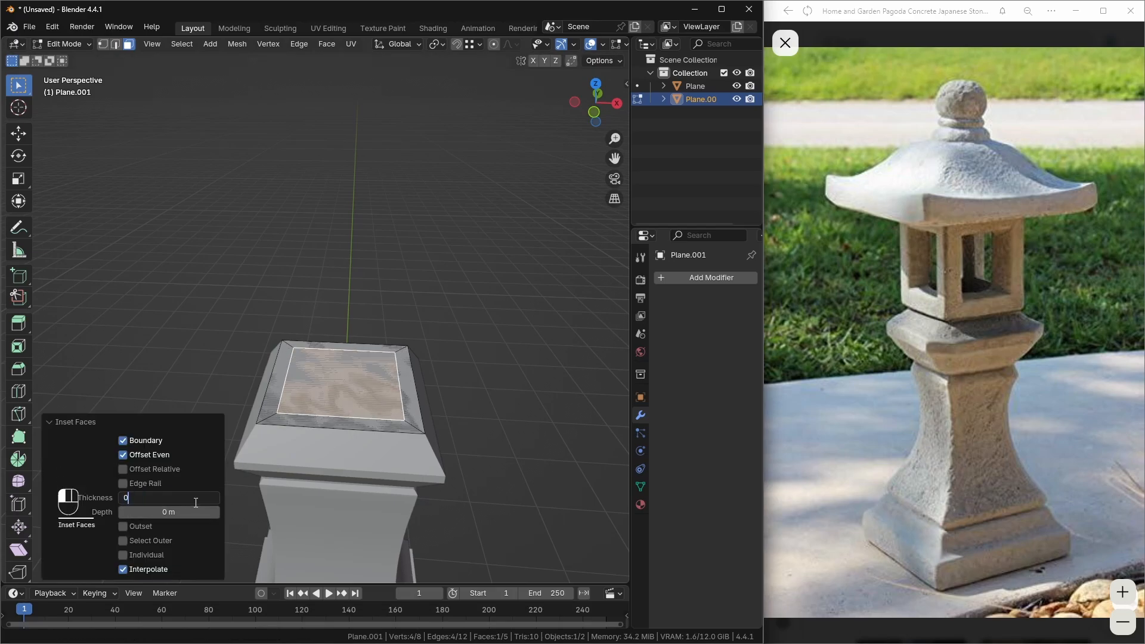
pyautogui.write('0.12')
pyautogui.press('Return')
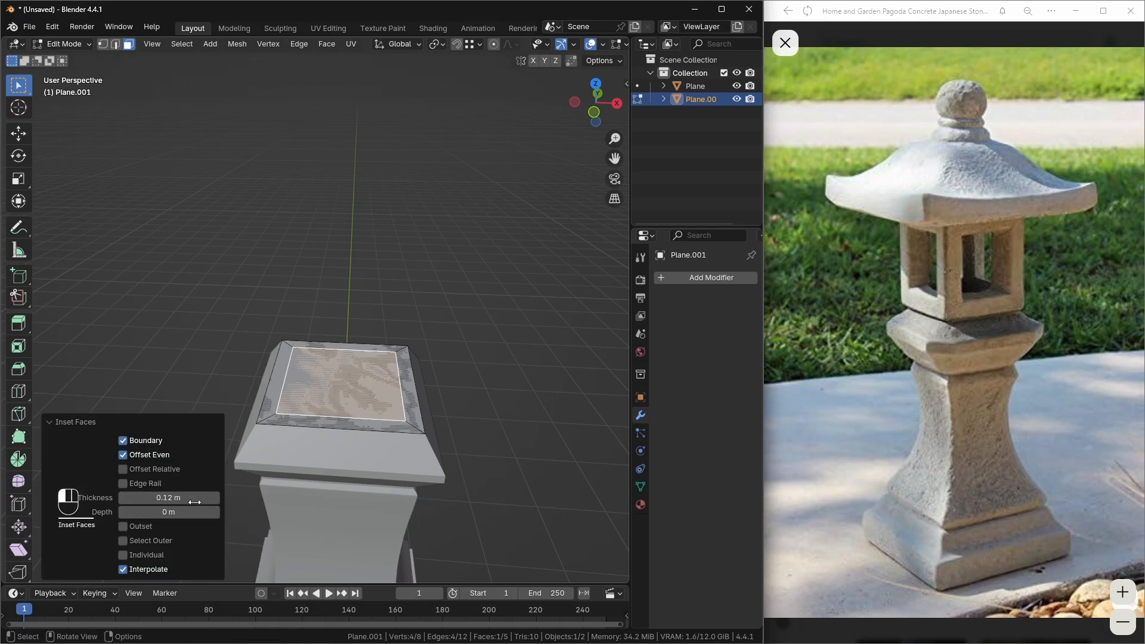
# - Select the four border faces surrounding the inset face of the separated plane
pyautogui.click(292, 424)
pyautogui.keyDown('shift'); pyautogui.click(270, 401); pyautogui.keyUp('shift')
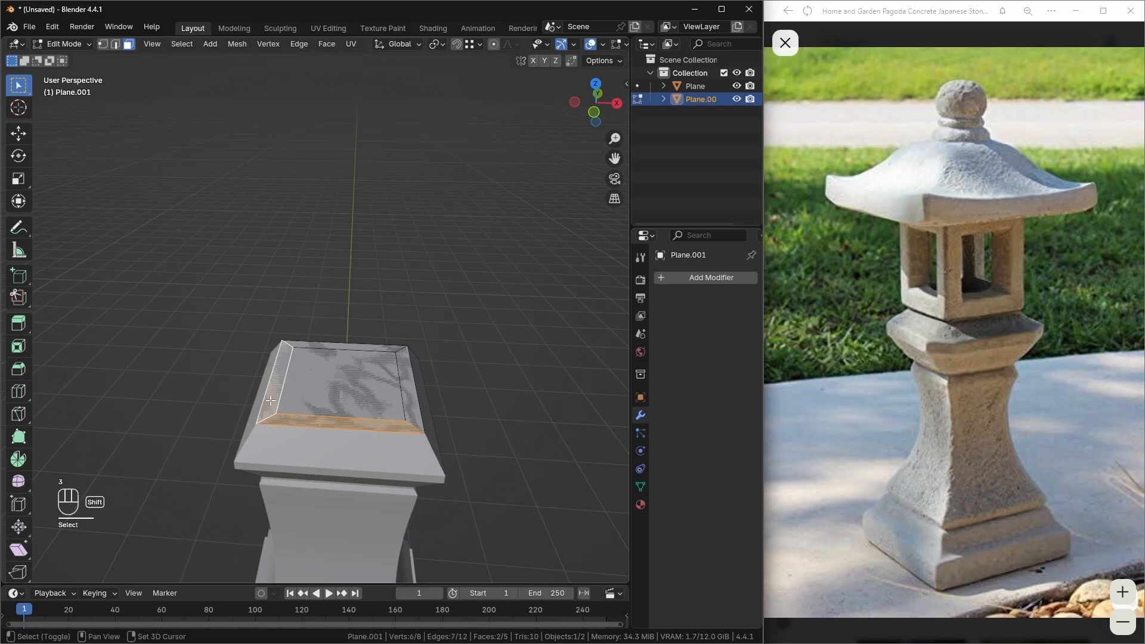
pyautogui.keyDown('shift'); pyautogui.click(311, 345); pyautogui.keyUp('shift')
pyautogui.keyDown('shift'); pyautogui.click(399, 371); pyautogui.keyUp('shift')
pyautogui.moveTo(398, 371); pyautogui.dragTo(338, 459, button='middle')
pyautogui.moveTo(338, 459); pyautogui.dragTo(411, 408, button='middle')
pyautogui.keyDown('shift'); pyautogui.moveTo(406, 449); pyautogui.dragTo(385, 405, button='middle'); pyautogui.keyUp('shift')
pyautogui.scroll(2, 363, 426)
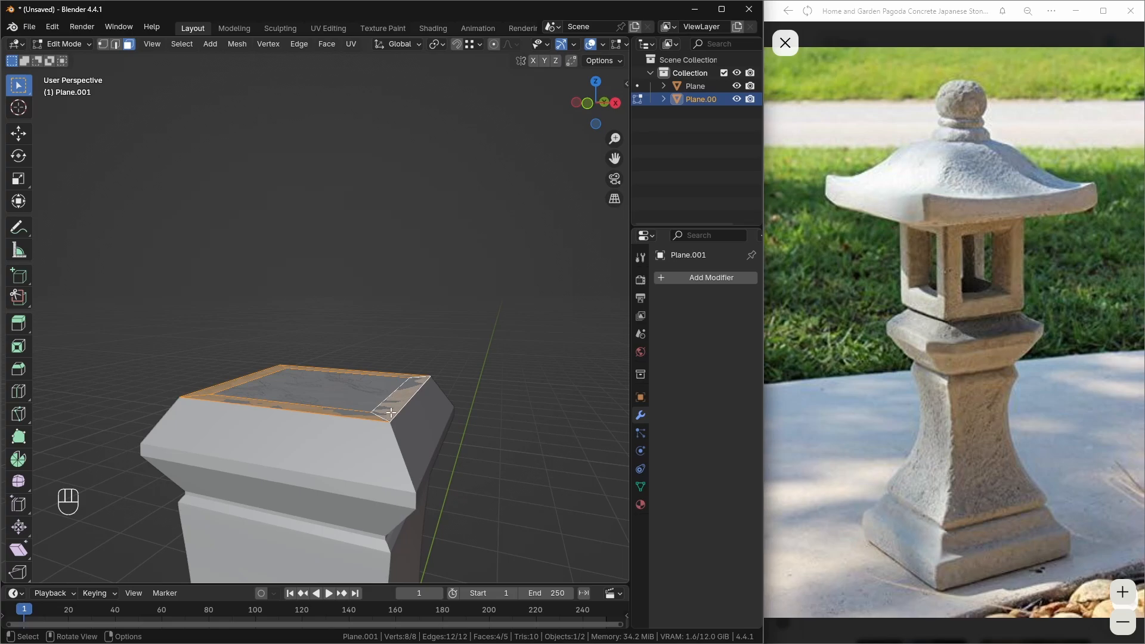
# - Try extruding the selected border faces upward into tall walls, and undo the extrusion
pyautogui.press('e')
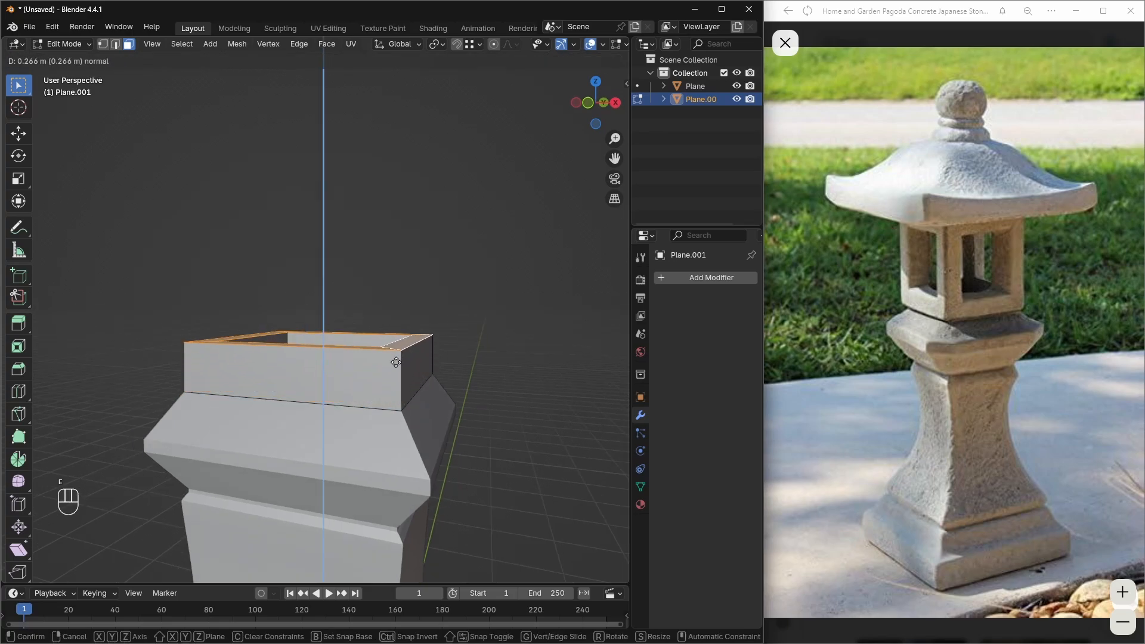
pyautogui.click(399, 192)
pyautogui.scroll(-8, 376, 286)
pyautogui.keyDown('shift'); pyautogui.moveTo(369, 303); pyautogui.dragTo(358, 382, button='middle'); pyautogui.keyUp('shift')
pyautogui.scroll(2, 376, 324)
pyautogui.hotkey('alt', 'z')
pyautogui.hotkey('alt', 'z')
pyautogui.hotkey('ctrl', 'z')
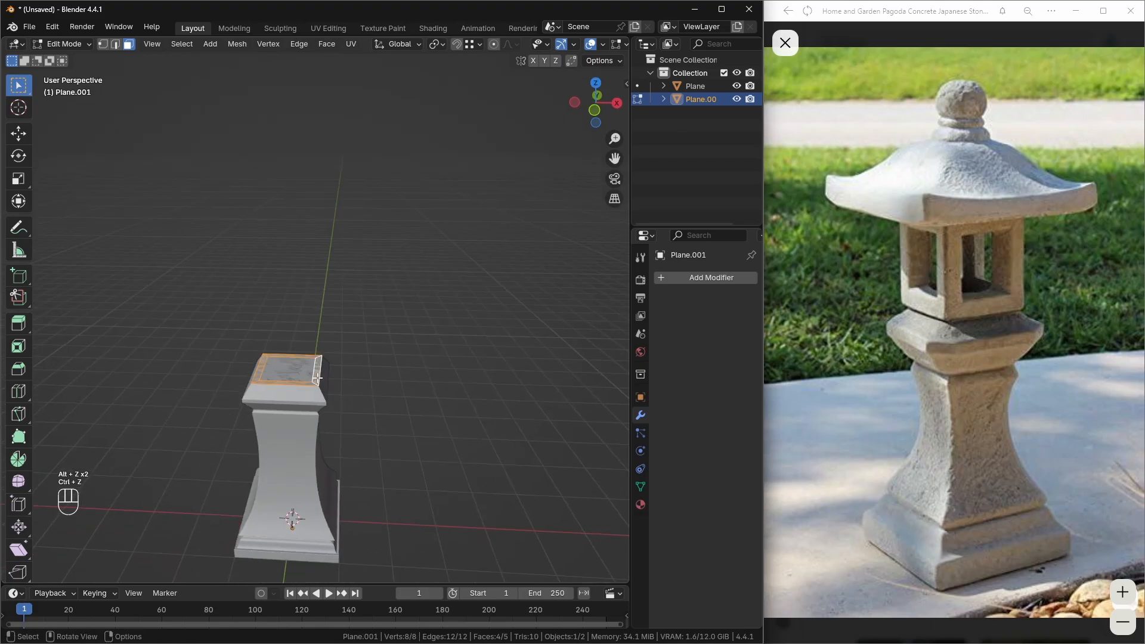
# - Scale the selected border faces uniformly to about 0.879
pyautogui.press('s')
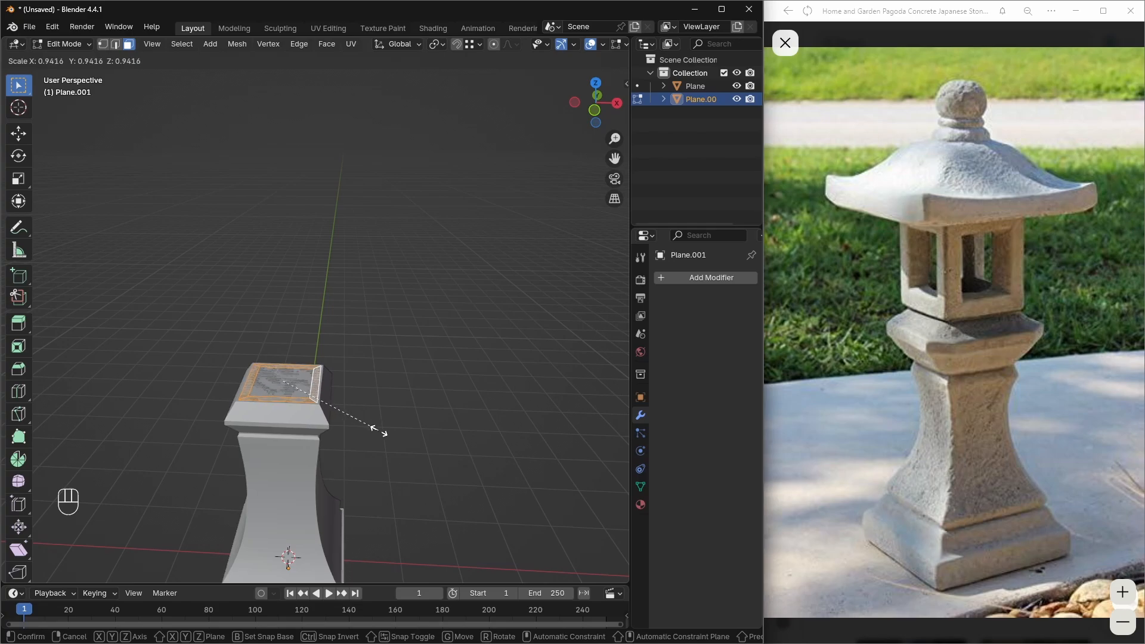
pyautogui.click(337, 421)
pyautogui.moveTo(338, 422); pyautogui.dragTo(340, 372, button='middle')
# - Extrude the border faces upward by 1.2 m to form the light chamber's walls
pyautogui.press('e')
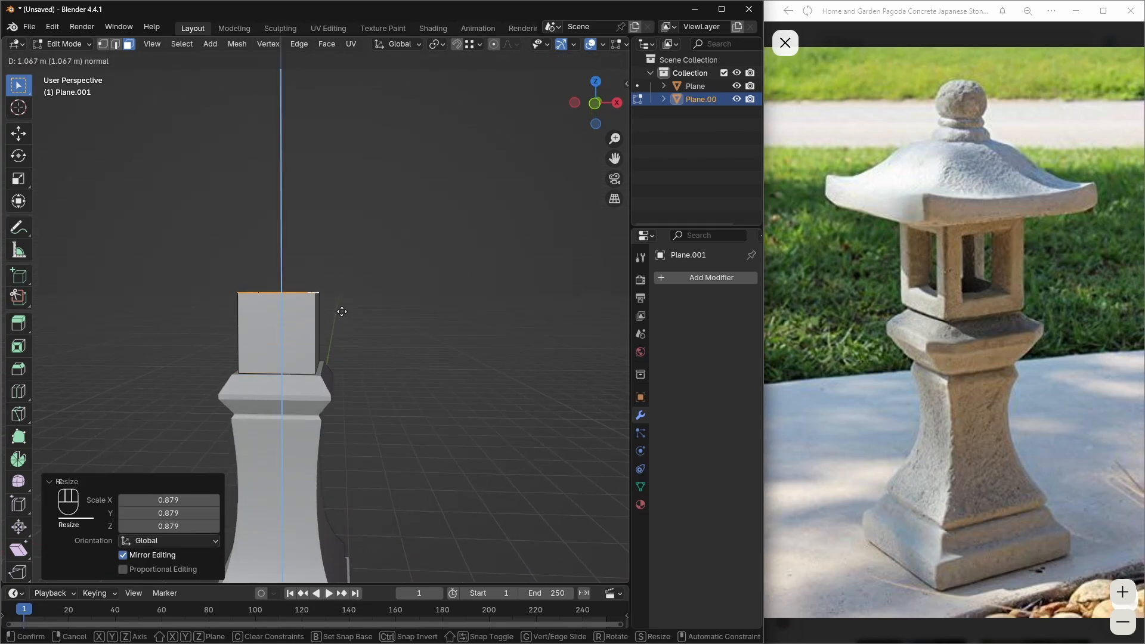
pyautogui.click(340, 297)
pyautogui.click(185, 523)
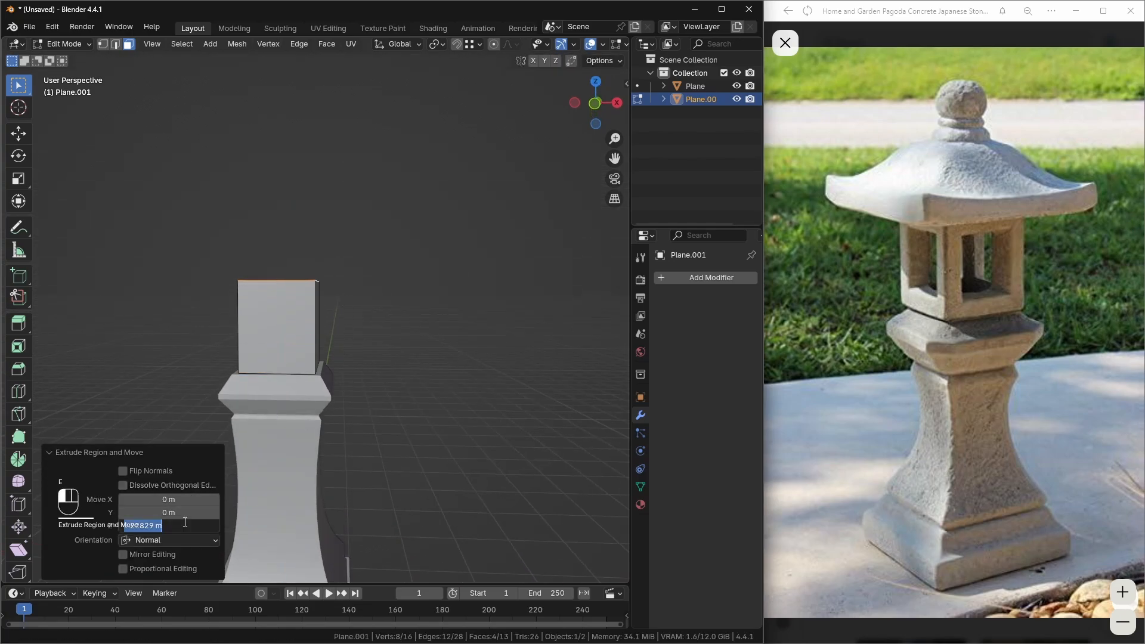
pyautogui.write('1.2')
pyautogui.press('Return')
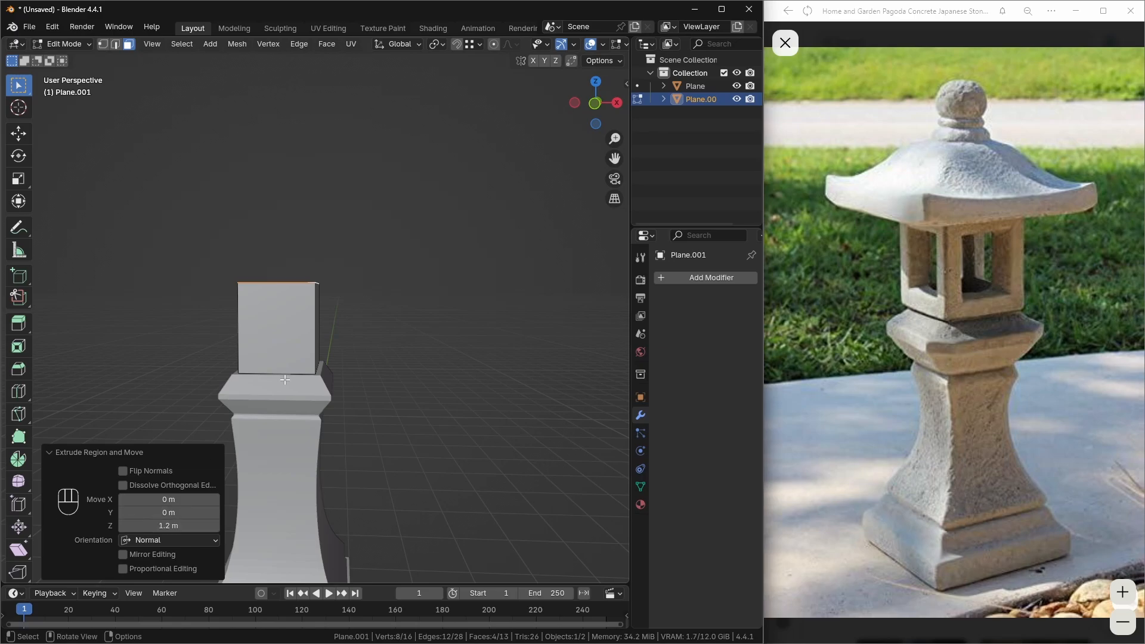
# - Add a single horizontal loop cut around the outer walls near their upper edge, at a factor of about -0.8
pyautogui.moveTo(280, 466); pyautogui.dragTo(331, 426, button='middle')
pyautogui.scroll(2, 295, 415)
pyautogui.moveTo(325, 385); pyautogui.dragTo(394, 284, button='middle')
pyautogui.scroll(2, 336, 374)
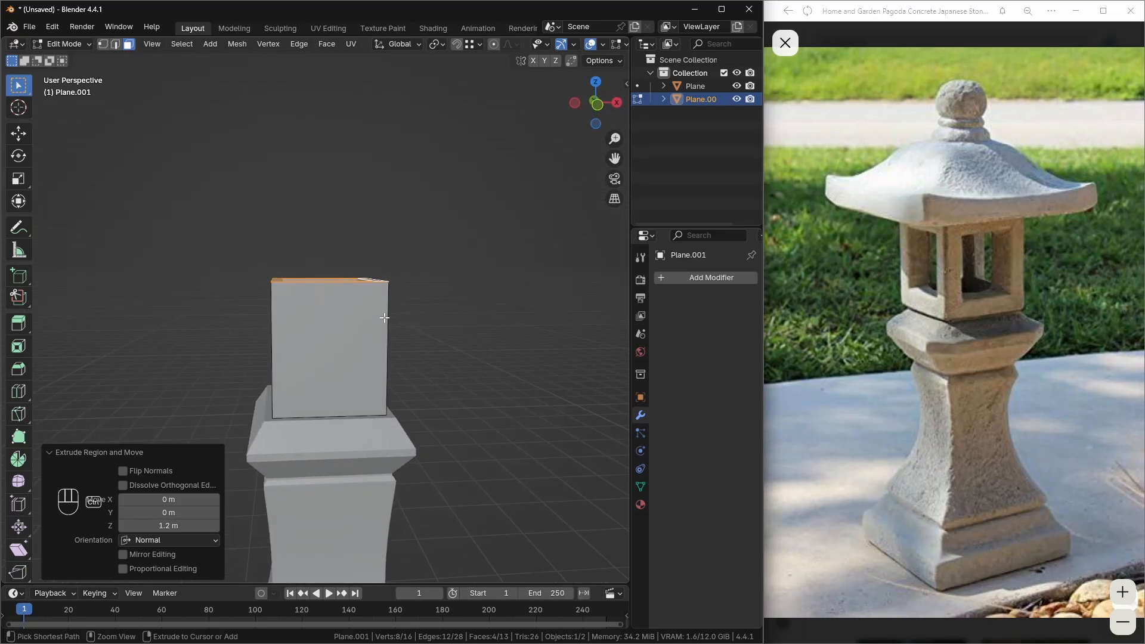
pyautogui.hotkey('ctrl', 'r')
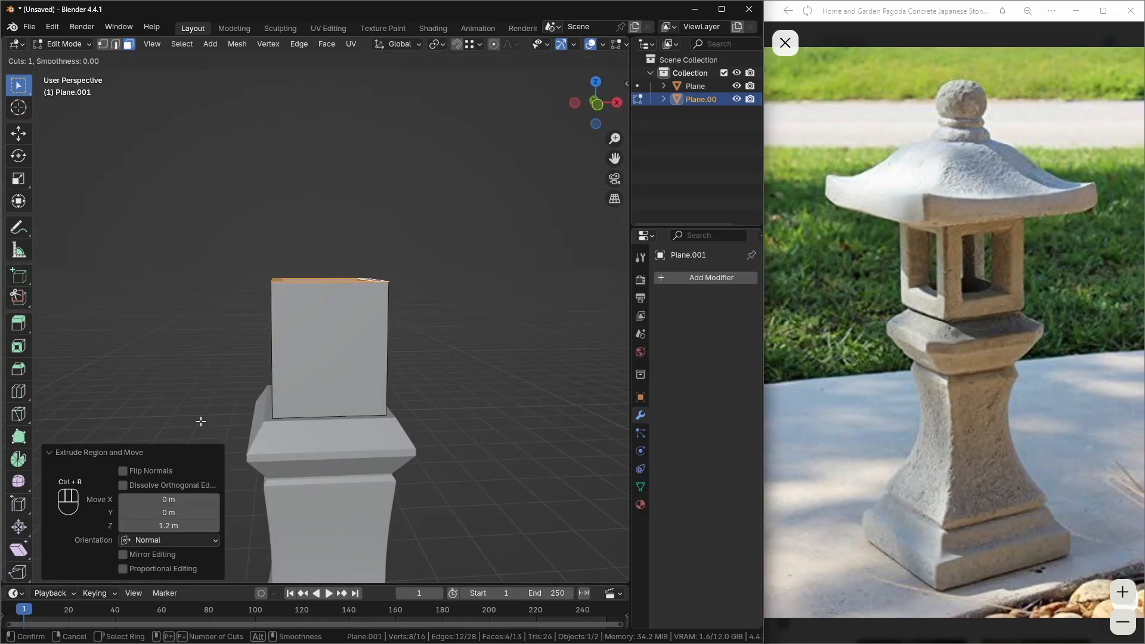
pyautogui.press('Escape')
pyautogui.hotkey('ctrl', 'r')
pyautogui.click(283, 322)
pyautogui.click(351, 267)
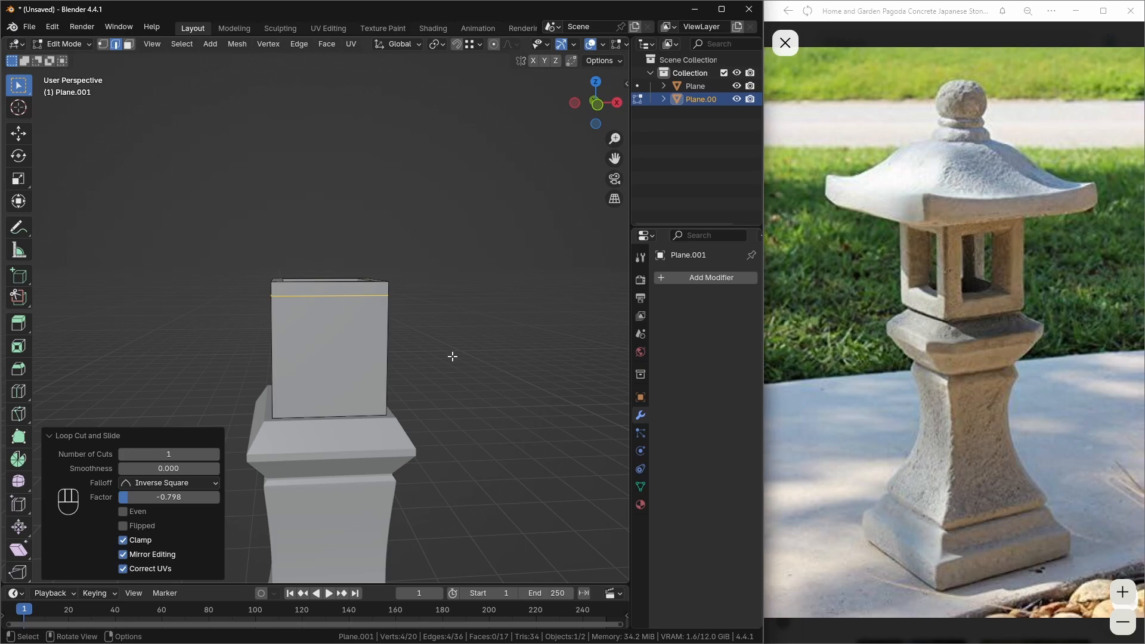
# - Move the new edge loop up along Z with snapping so it lies on the walls' top edge
pyautogui.press('g')
pyautogui.press('z')
pyautogui.press('ctrl')
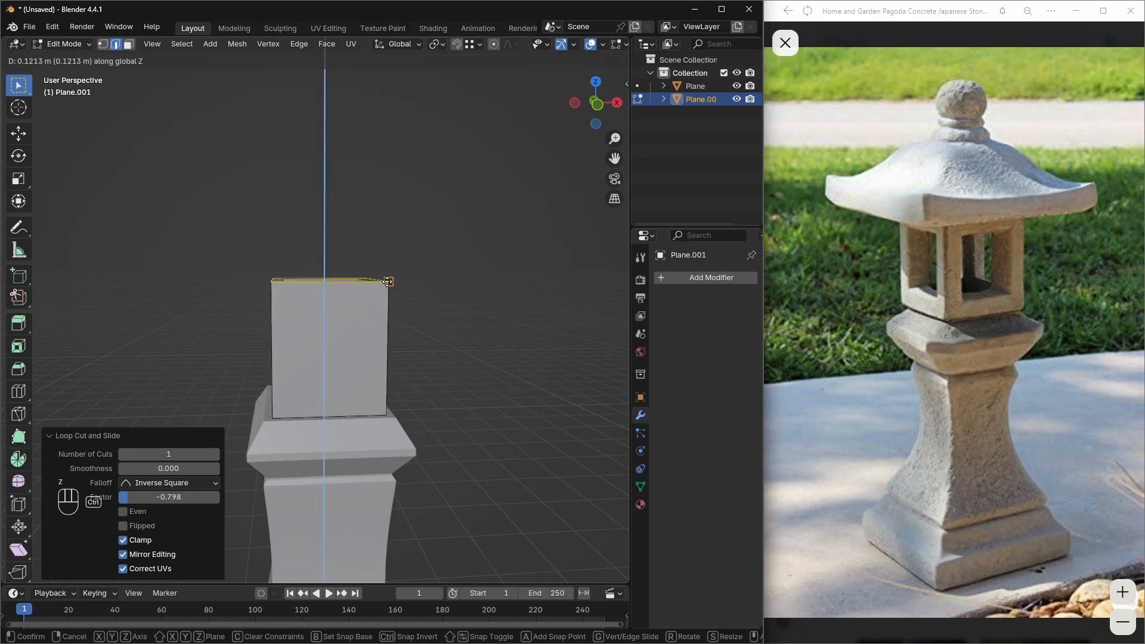
pyautogui.click(390, 282)
# - Move the snapped edge loop -0.15 m along Z, down from the walls' top edge
pyautogui.moveTo(410, 320); pyautogui.dragTo(401, 292, button='middle')
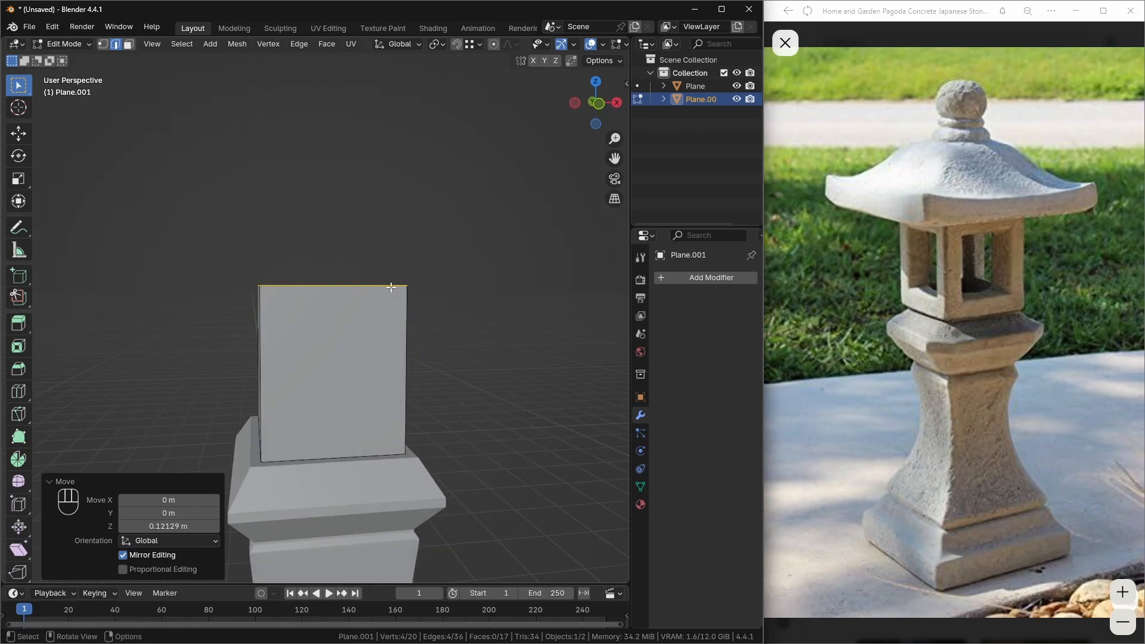
pyautogui.moveTo(394, 286); pyautogui.dragTo(405, 301, button='middle')
pyautogui.press('g')
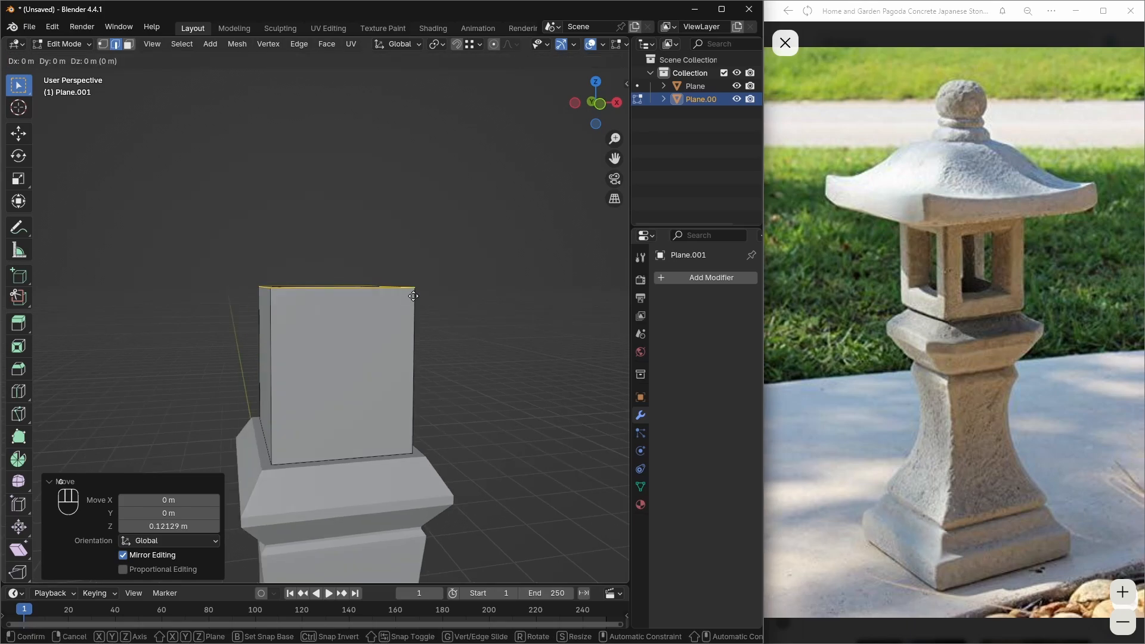
pyautogui.press('z')
pyautogui.click(409, 314)
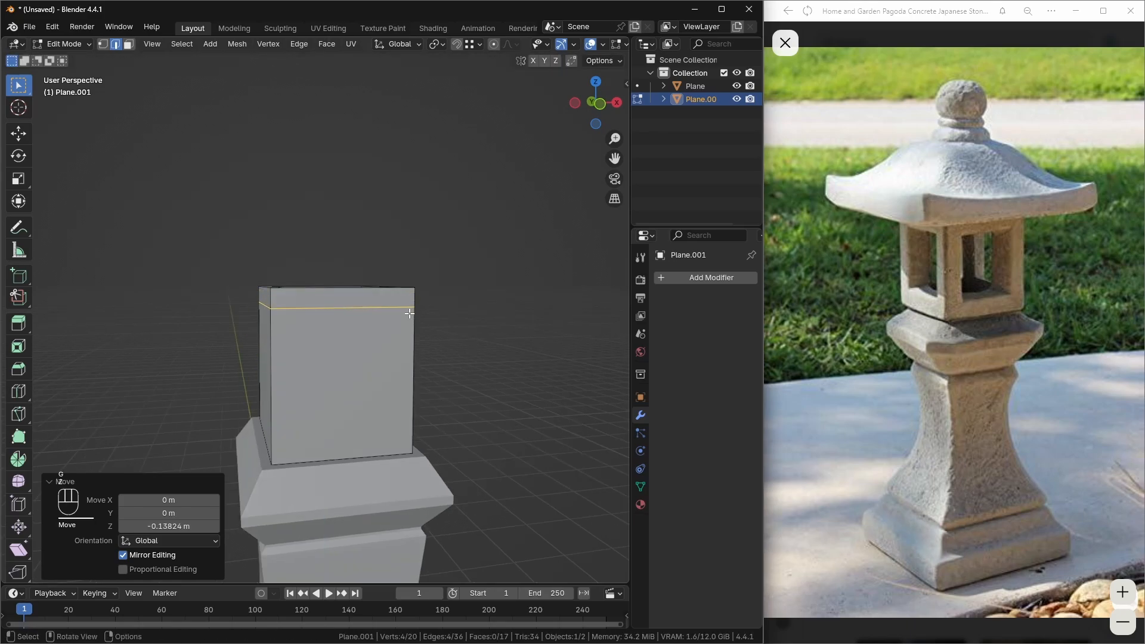
pyautogui.click(186, 529)
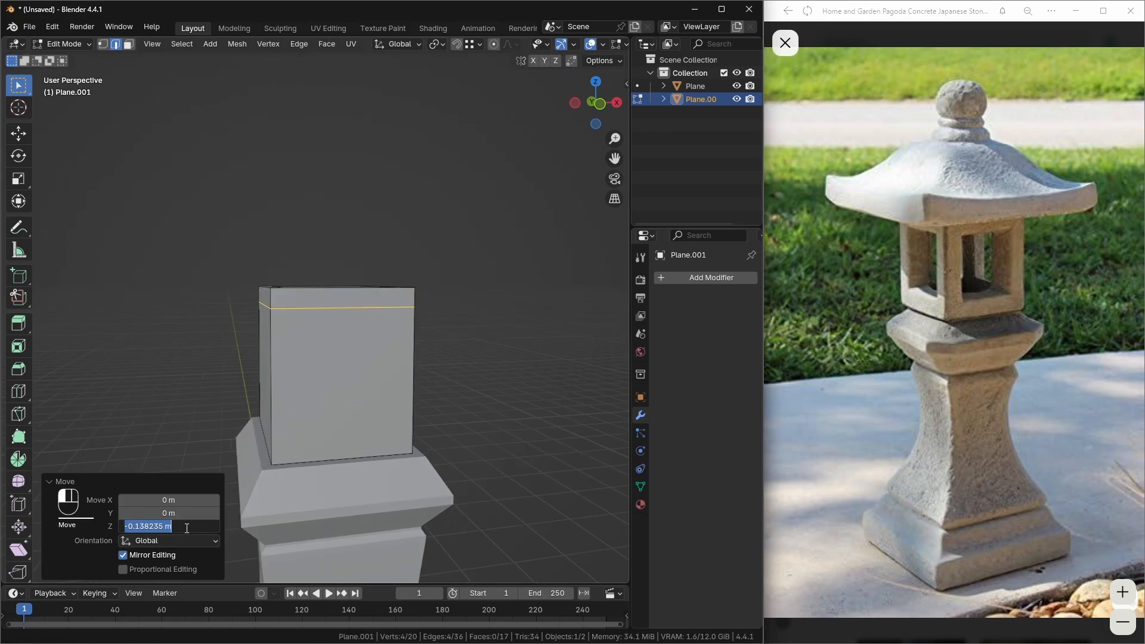
pyautogui.write('-0.1')
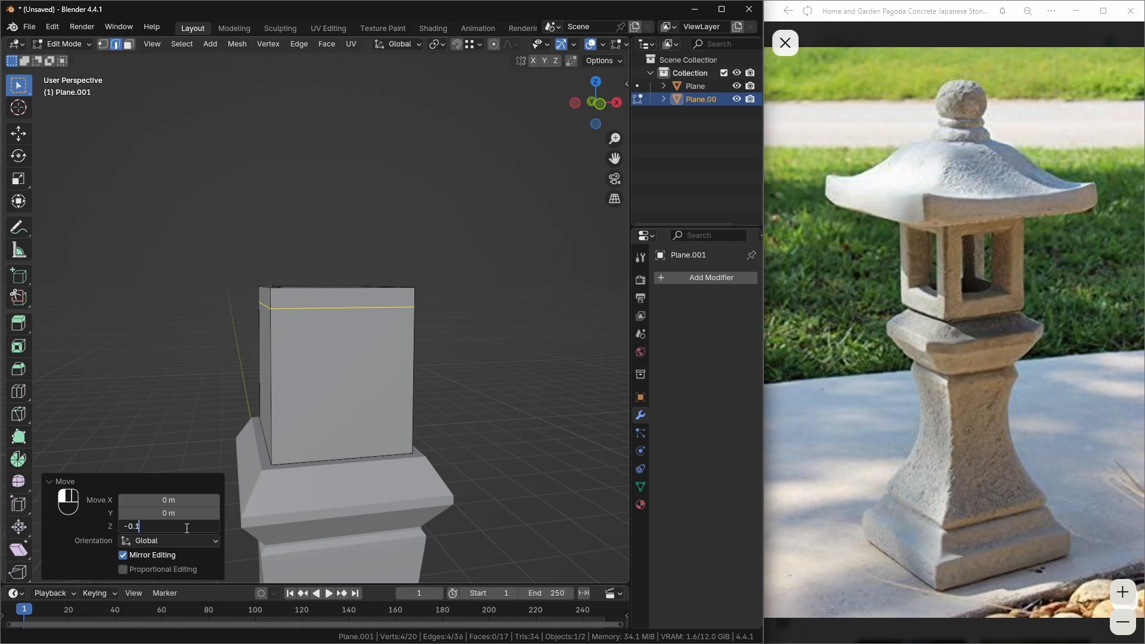
pyautogui.write('5')
pyautogui.press('Return')
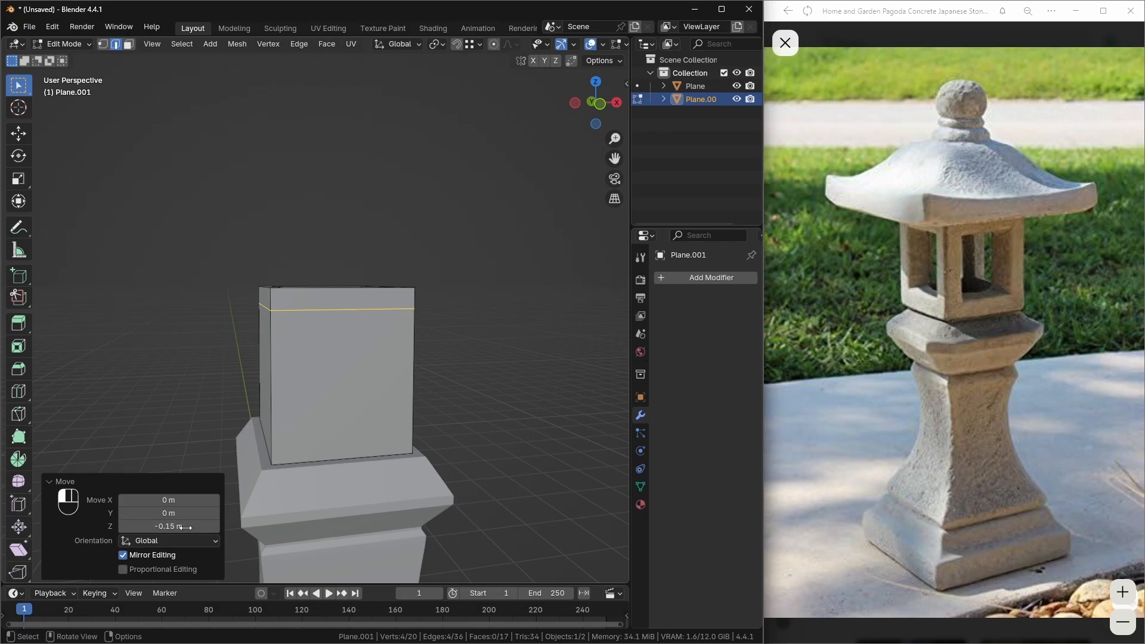
# - Add a second horizontal loop cut at the outer walls' bottom edge and raise it 0.15 m along Z
pyautogui.hotkey('ctrl', 'r')
pyautogui.click(312, 389)
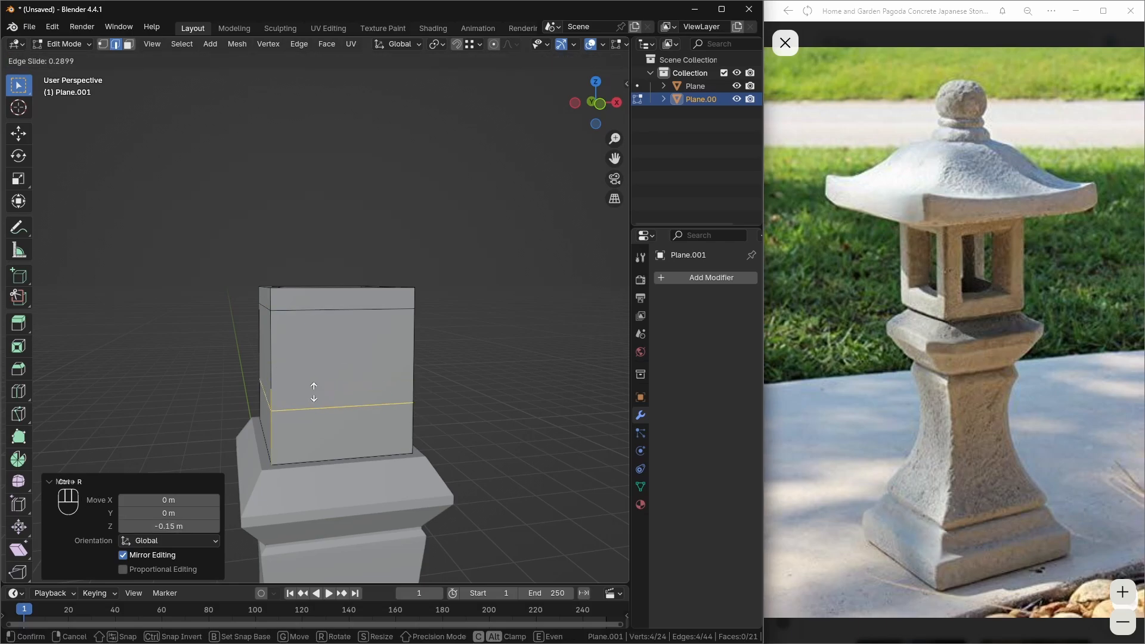
pyautogui.click(414, 452)
pyautogui.press('g')
pyautogui.press('z')
pyautogui.click(290, 483)
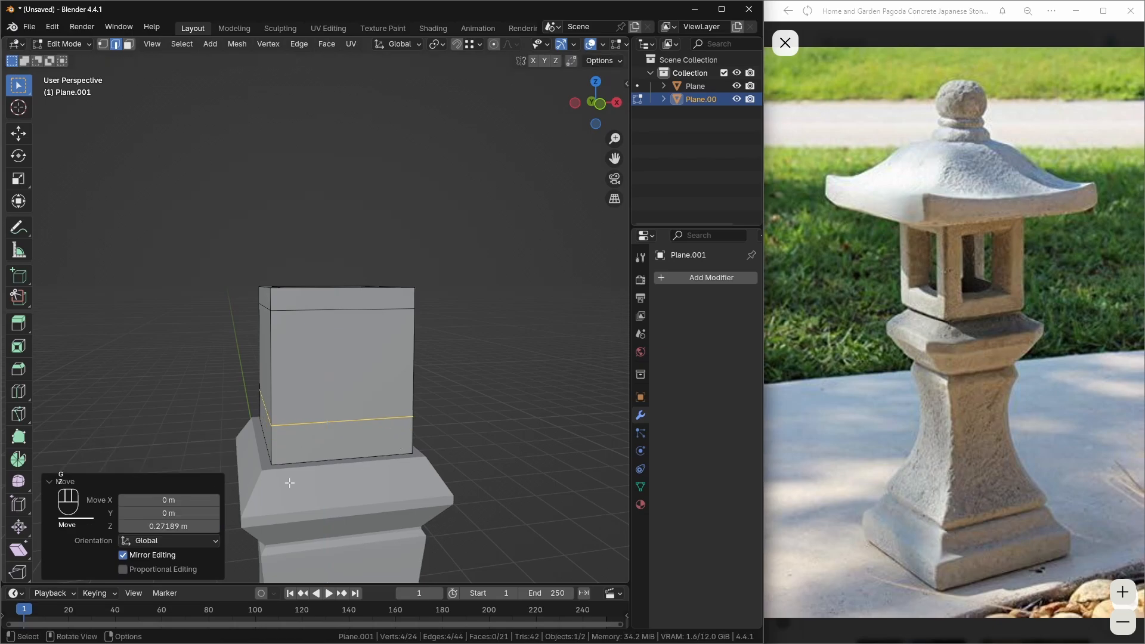
pyautogui.click(178, 527)
pyautogui.write('0.1')
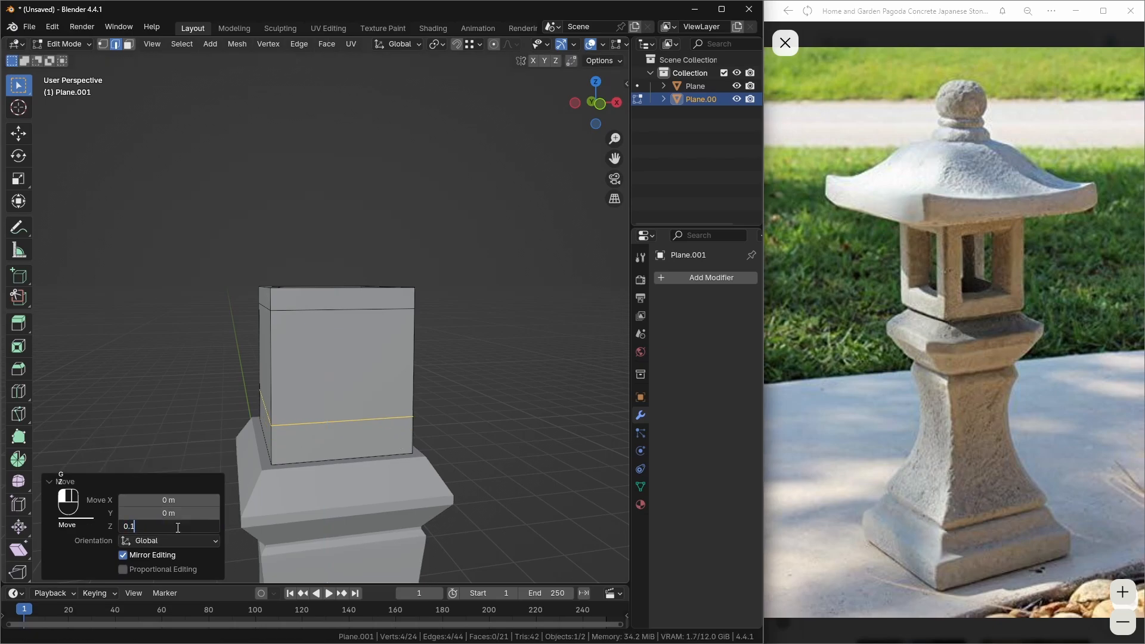
pyautogui.write('5')
pyautogui.press('Return')
# - Add a horizontal loop cut around the inner walls near the top, at a factor of about -0.75
pyautogui.moveTo(327, 332)
pyautogui.mouseDown(button='middle')
pyautogui.moveTo(263, 333)
pyautogui.moveTo(303, 404)
pyautogui.moveTo(298, 537)
pyautogui.moveTo(172, 402)
pyautogui.moveTo(333, 370)
pyautogui.moveTo(321, 323)
pyautogui.moveTo(331, 319)
pyautogui.mouseUp(button='middle')
pyautogui.hotkey('alt', 'z')
pyautogui.hotkey('alt', 'z')
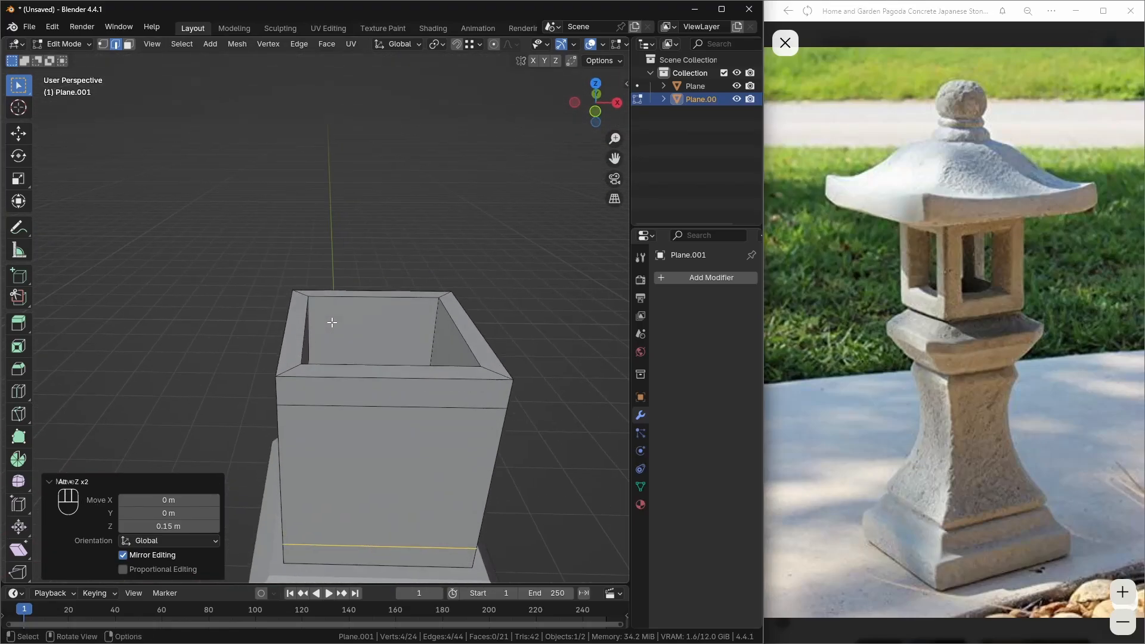
pyautogui.hotkey('ctrl', 'r')
pyautogui.click(412, 327)
pyautogui.click(390, 336)
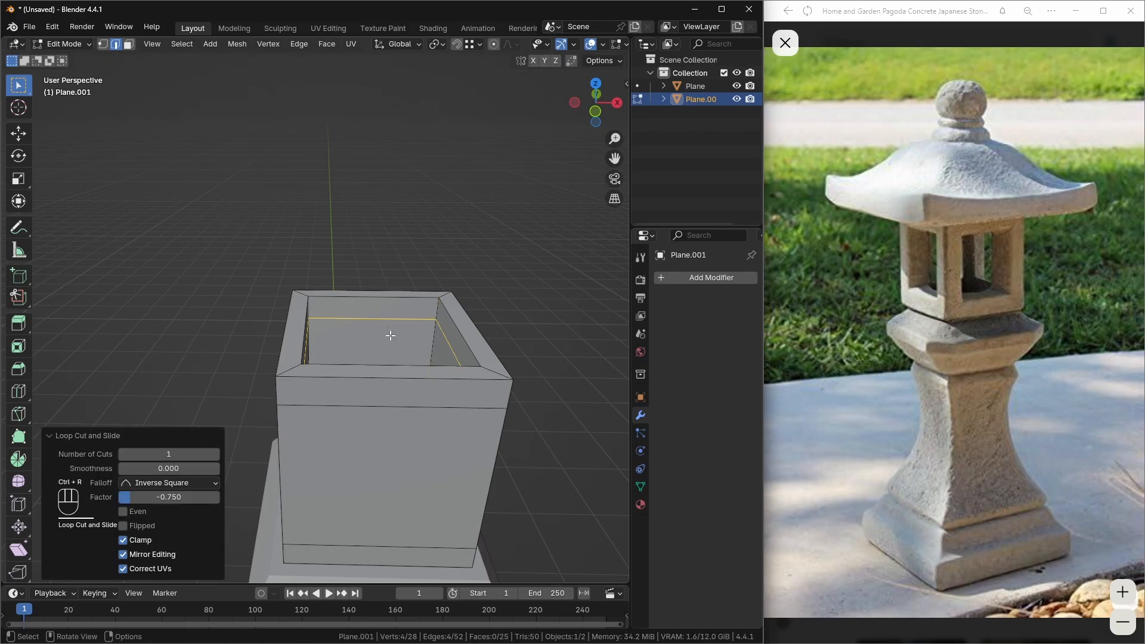
# - Add another horizontal loop cut around the inner walls near the bottom, at a factor of about 0.714
pyautogui.moveTo(390, 336); pyautogui.dragTo(361, 319, button='middle')
pyautogui.hotkey('ctrl', 'r')
pyautogui.click(357, 317)
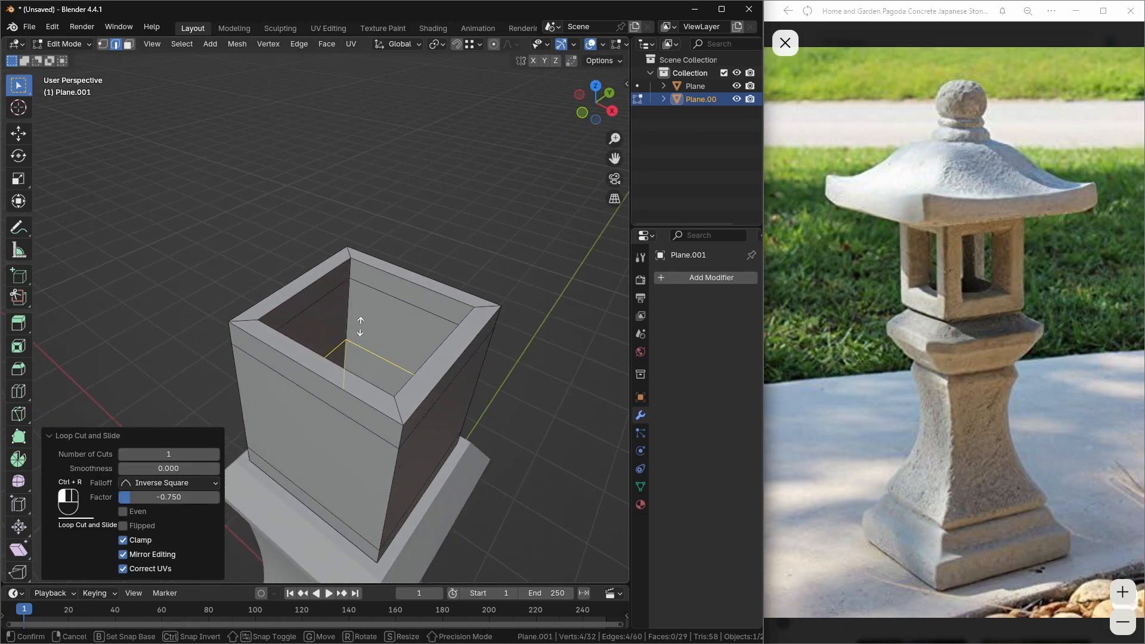
pyautogui.click(379, 549)
pyautogui.moveTo(358, 400); pyautogui.dragTo(379, 334, button='middle')
pyautogui.scroll(-3, 319, 374)
pyautogui.keyDown('shift'); pyautogui.moveTo(379, 334); pyautogui.dragTo(351, 295, button='middle'); pyautogui.keyUp('shift')
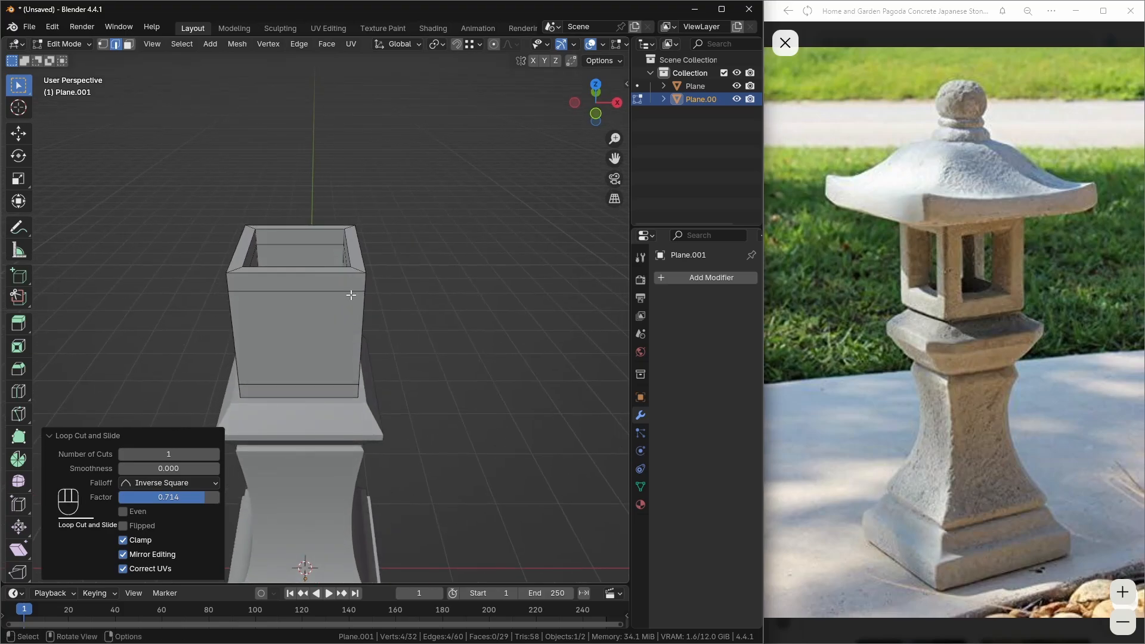
# - Try adding two vertical loop cuts through the front and back walls, and undo them
pyautogui.keyDown('shift'); pyautogui.moveTo(275, 276); pyautogui.dragTo(317, 284, button='middle'); pyautogui.keyUp('shift')
pyautogui.scroll(3, 307, 282)
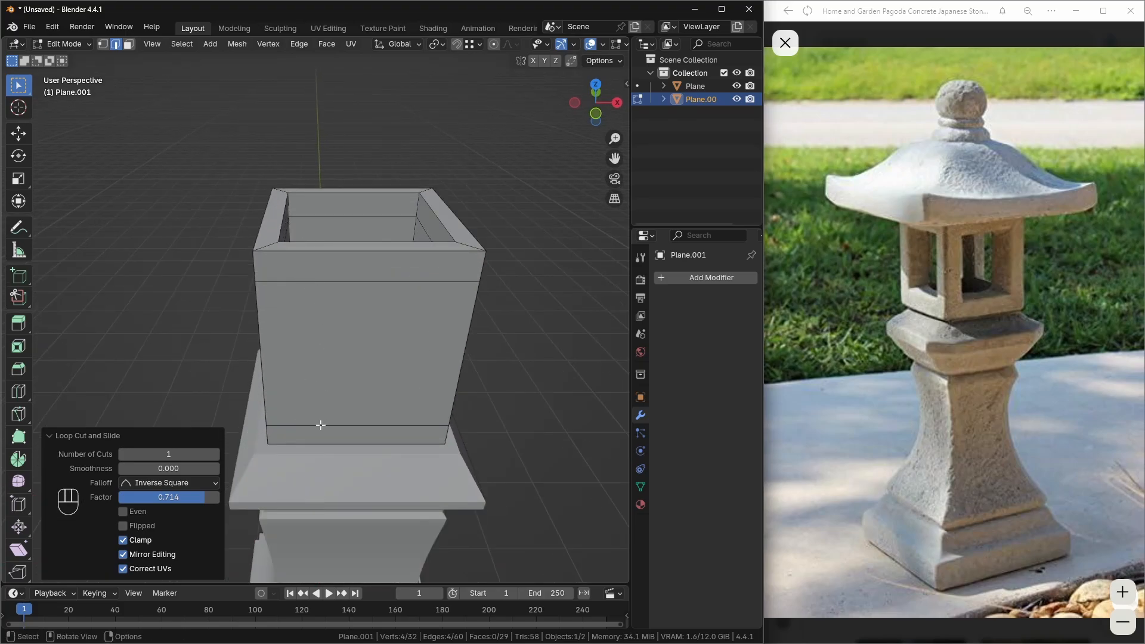
pyautogui.scroll(-2, 306, 312)
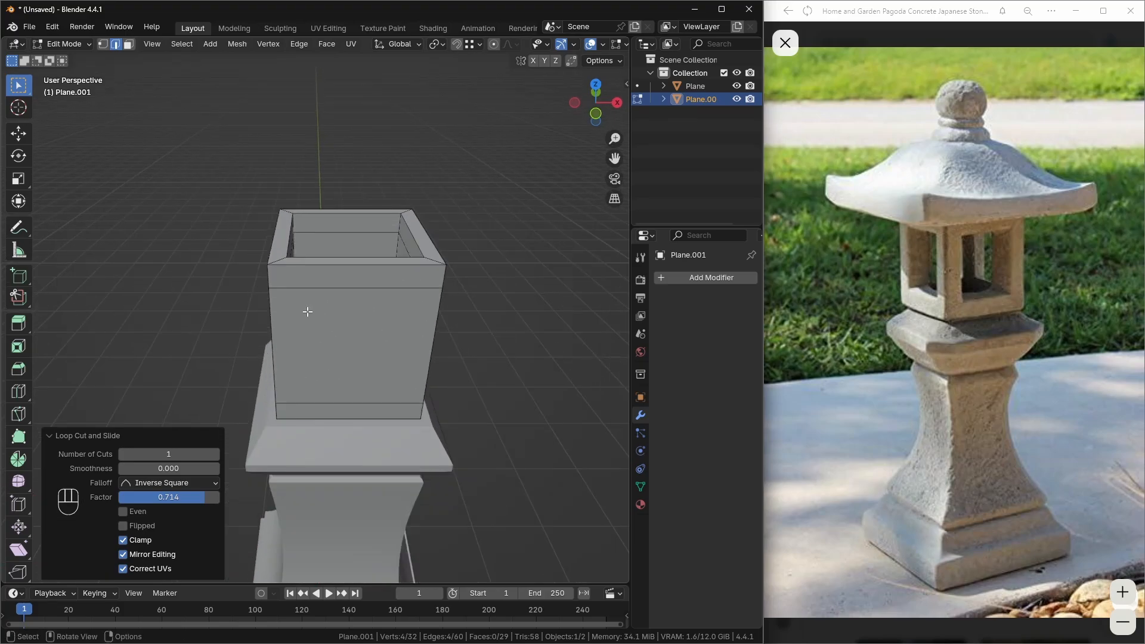
pyautogui.moveTo(306, 312); pyautogui.dragTo(309, 308, button='middle')
pyautogui.hotkey('ctrl', 'r')
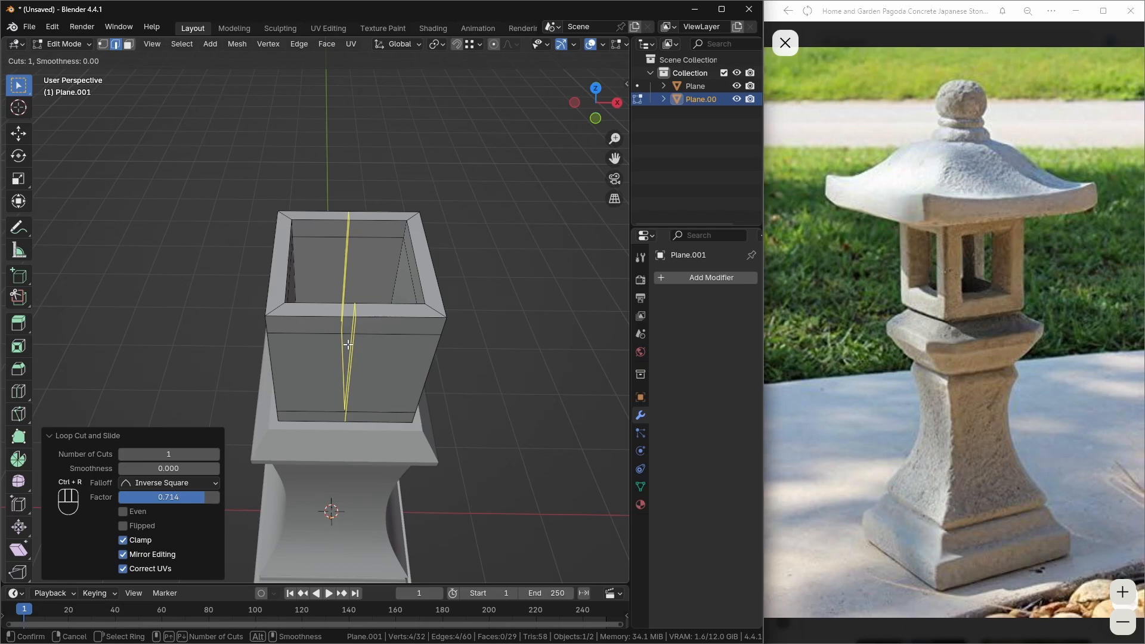
pyautogui.hotkey('ctrl', 'z')
pyautogui.hotkey('ctrl', 'r')
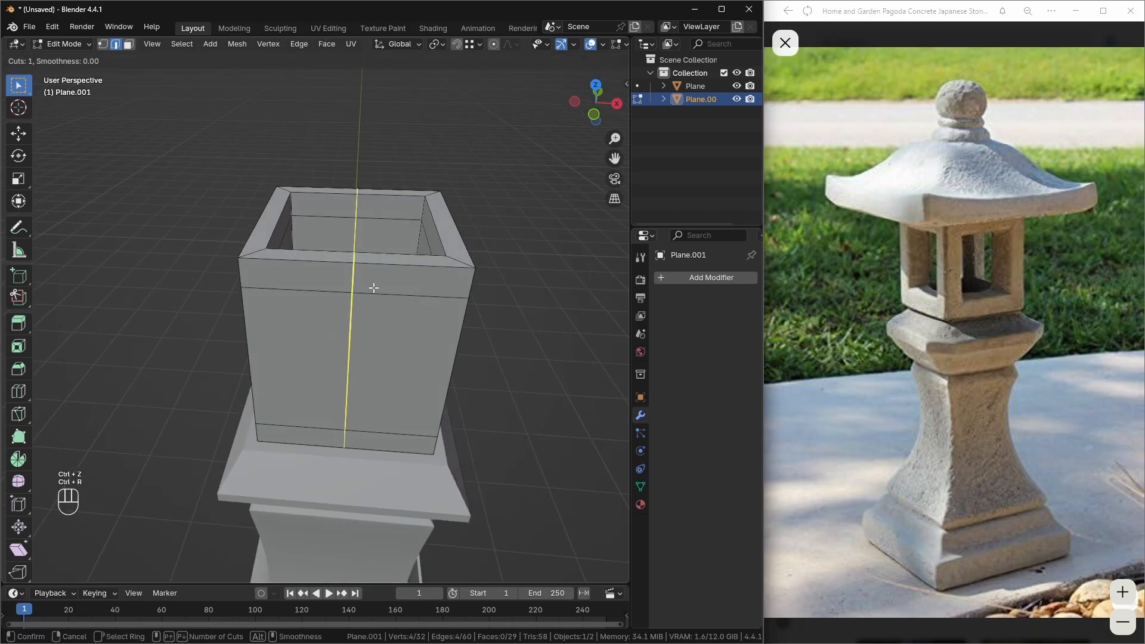
pyautogui.scroll(1, 374, 288)
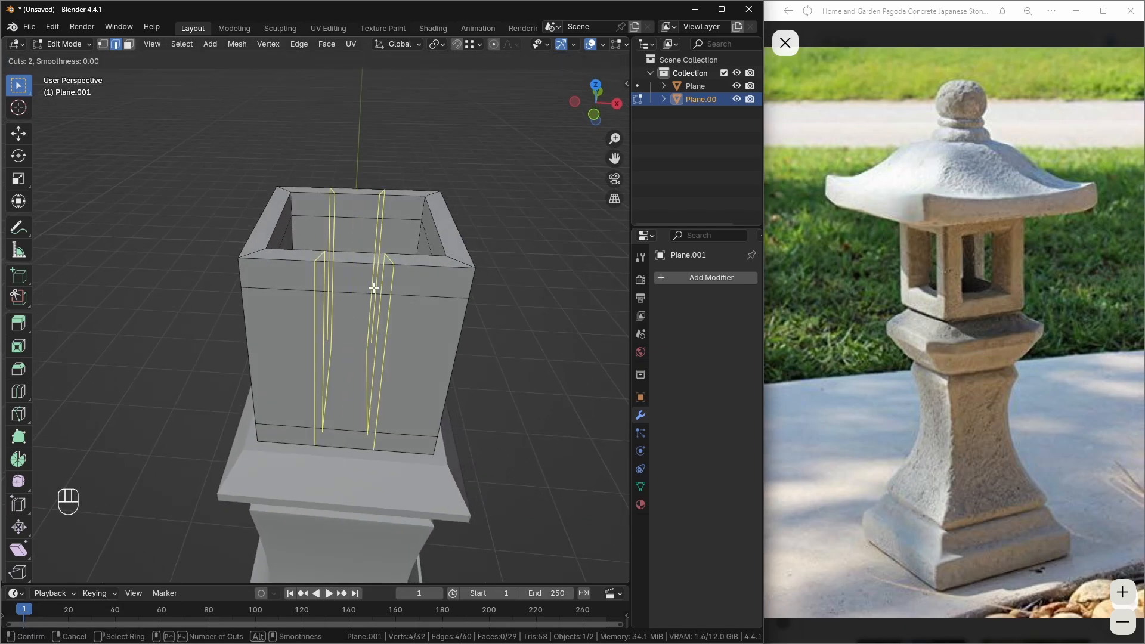
pyautogui.click(374, 288)
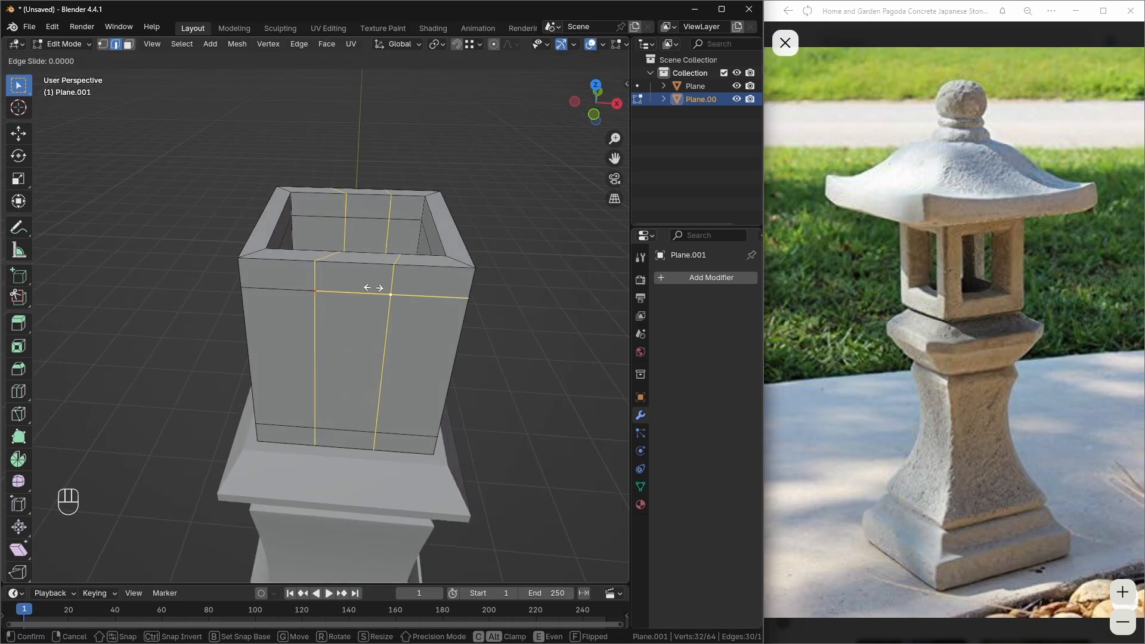
pyautogui.click(364, 325)
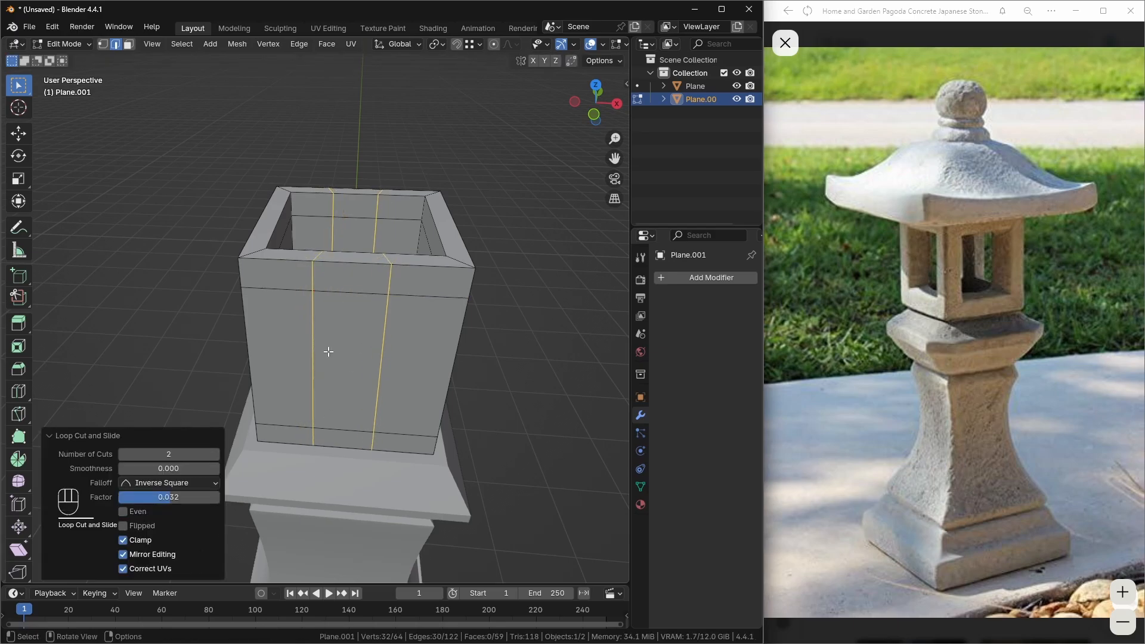
pyautogui.hotkey('ctrl', 'z')
pyautogui.hotkey('ctrl', 'z')
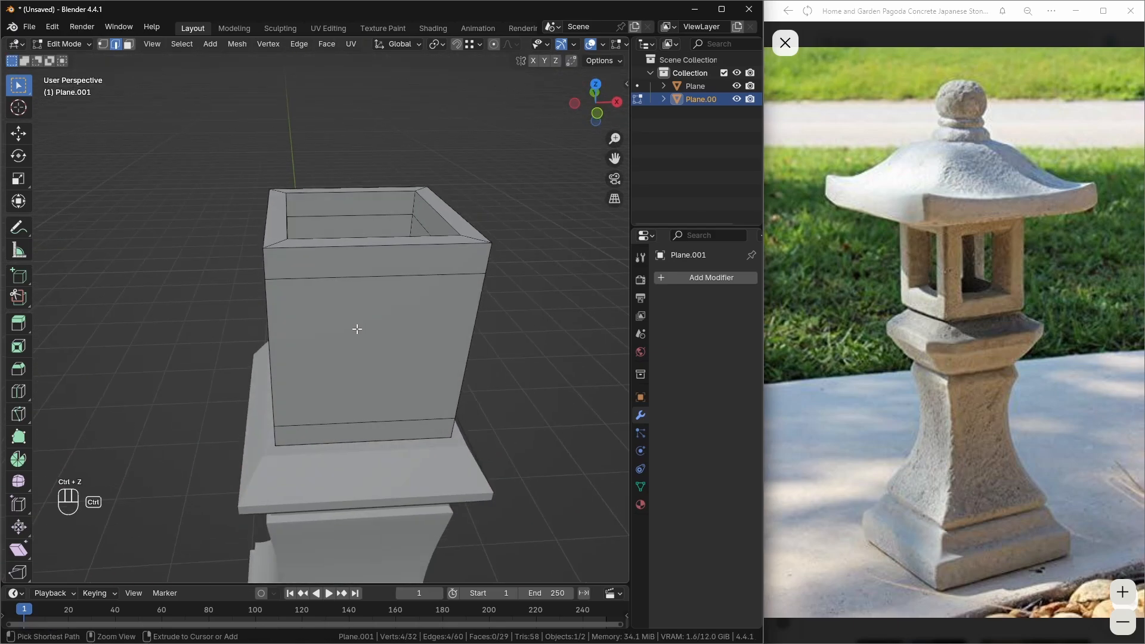
# - Add four evenly spaced vertical loop cuts through the front and back walls without sliding them
pyautogui.hotkey('ctrl', 'r')
pyautogui.scroll(3, 365, 269)
pyautogui.scroll(2, 366, 270)
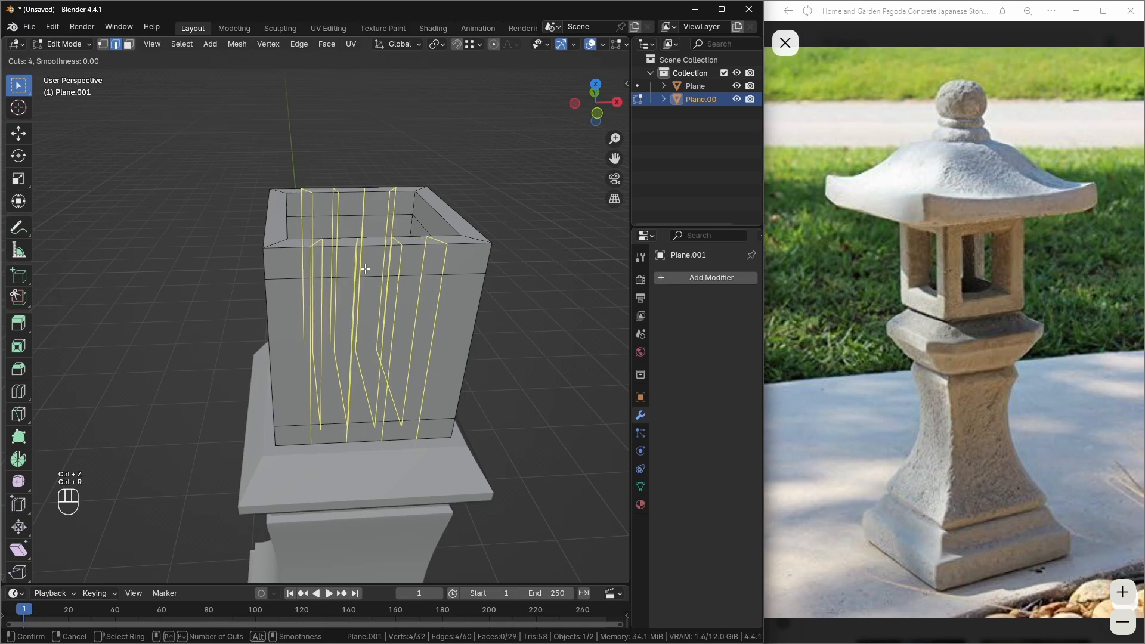
pyautogui.scroll(-2, 366, 270)
pyautogui.scroll(3, 365, 274)
pyautogui.scroll(-3, 365, 274)
pyautogui.click(366, 273)
pyautogui.rightClick(365, 273)
pyautogui.moveTo(389, 324); pyautogui.dragTo(347, 328, button='middle')
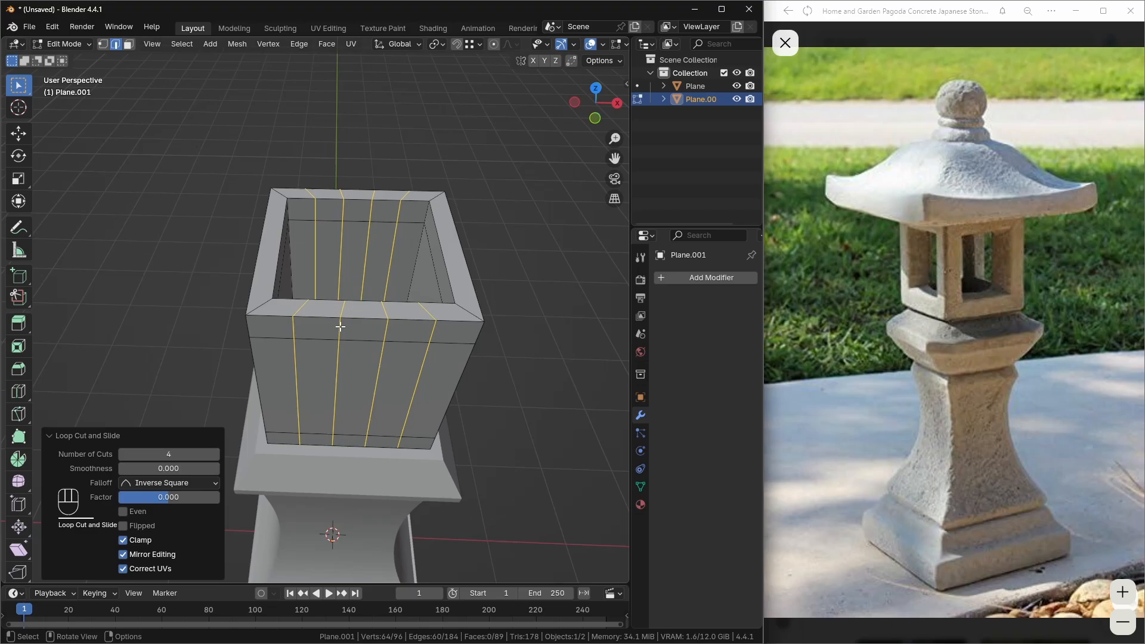
# - Dissolve the two middle vertical edge loops, keeping only the outer two on the front and back walls
pyautogui.doubleClick(340, 330)
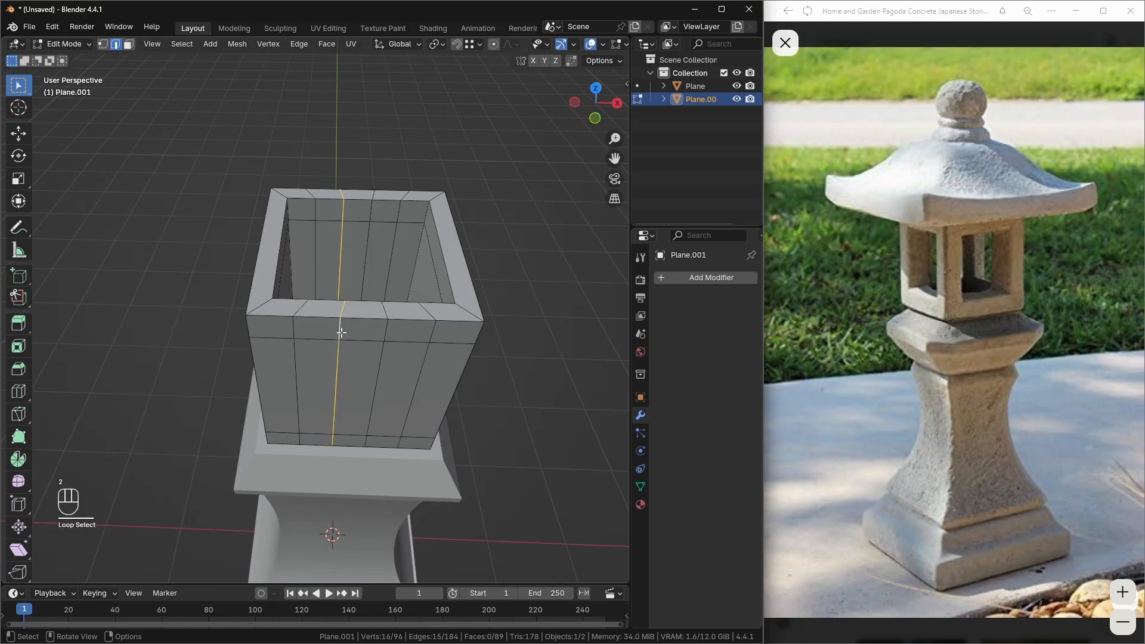
pyautogui.keyDown('alt'); pyautogui.keyDown('shift'); pyautogui.click(387, 330); pyautogui.keyUp('shift'); pyautogui.keyUp('alt')
pyautogui.press('x')
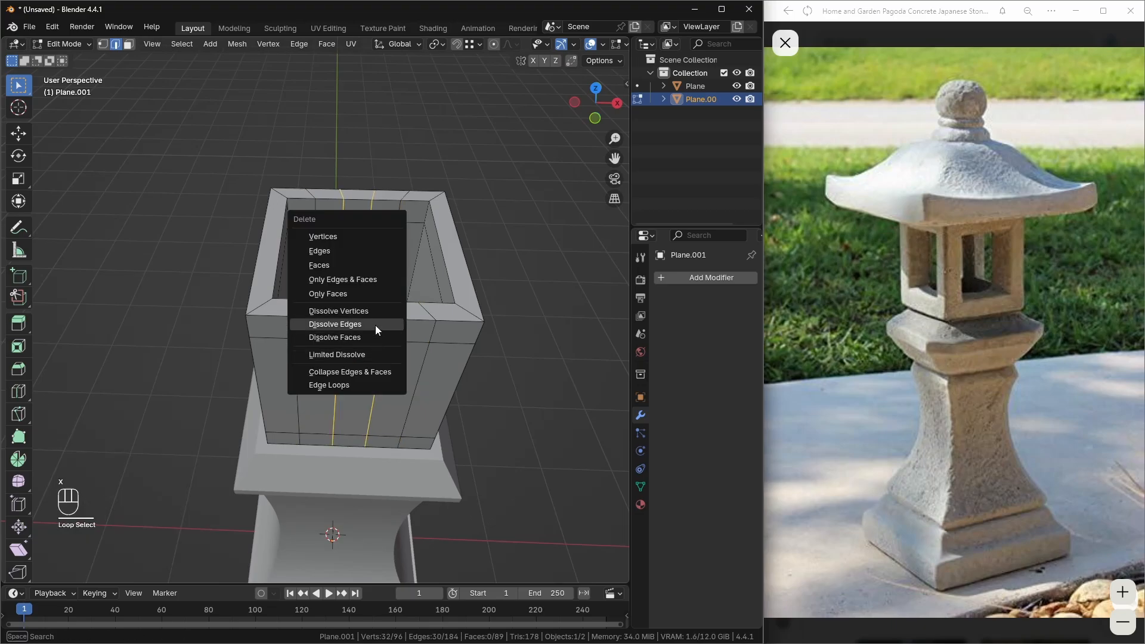
pyautogui.click(376, 330)
# - Add four evenly spaced vertical loop cuts through the other pair of opposite walls without sliding them
pyautogui.moveTo(396, 355); pyautogui.dragTo(256, 340, button='middle')
pyautogui.hotkey('ctrl', 'r')
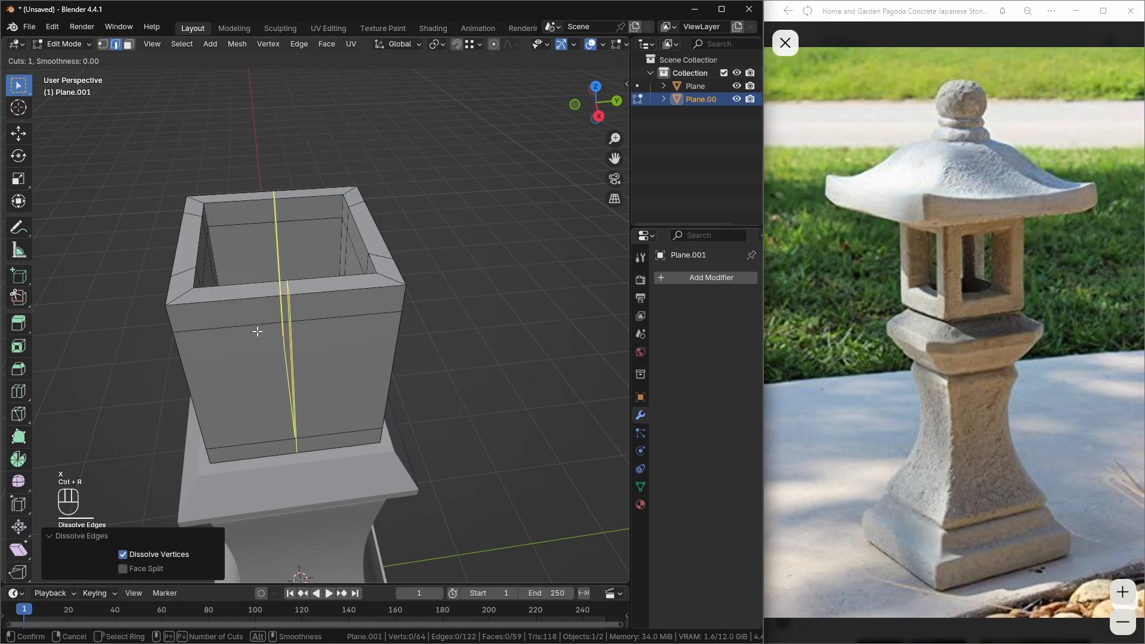
pyautogui.scroll(3, 258, 331)
pyautogui.click(258, 331)
pyautogui.rightClick(257, 330)
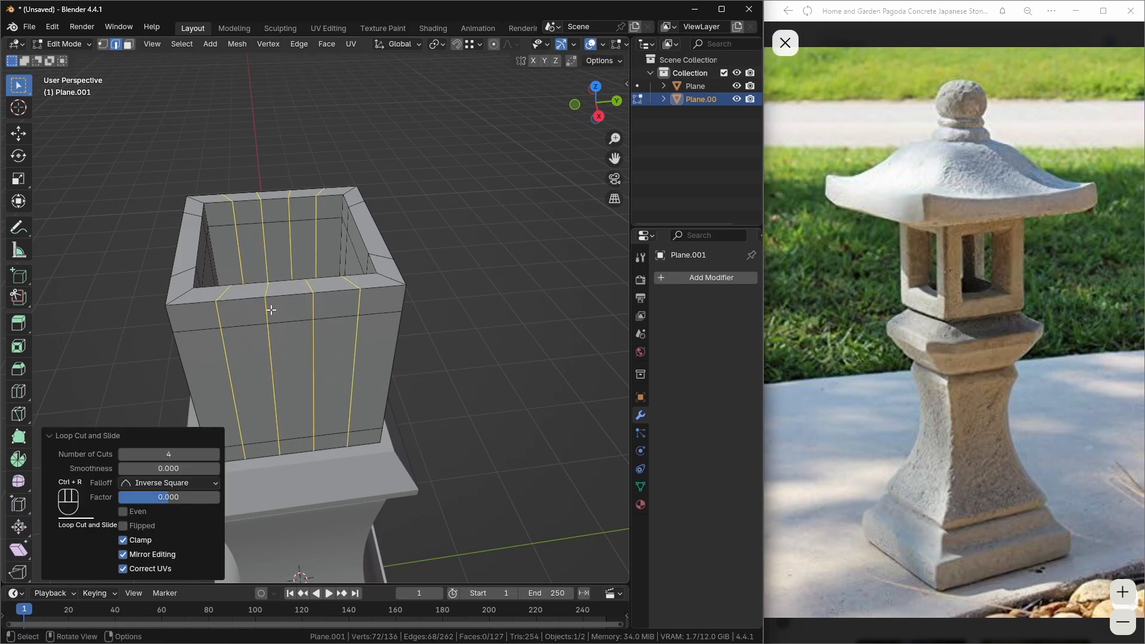
# - Select the two middle edge loops among the four new vertical cuts
pyautogui.keyDown('alt'); pyautogui.click(272, 311); pyautogui.keyUp('alt')
pyautogui.keyDown('alt'); pyautogui.keyDown('shift'); pyautogui.click(314, 307); pyautogui.keyUp('shift'); pyautogui.keyUp('alt')
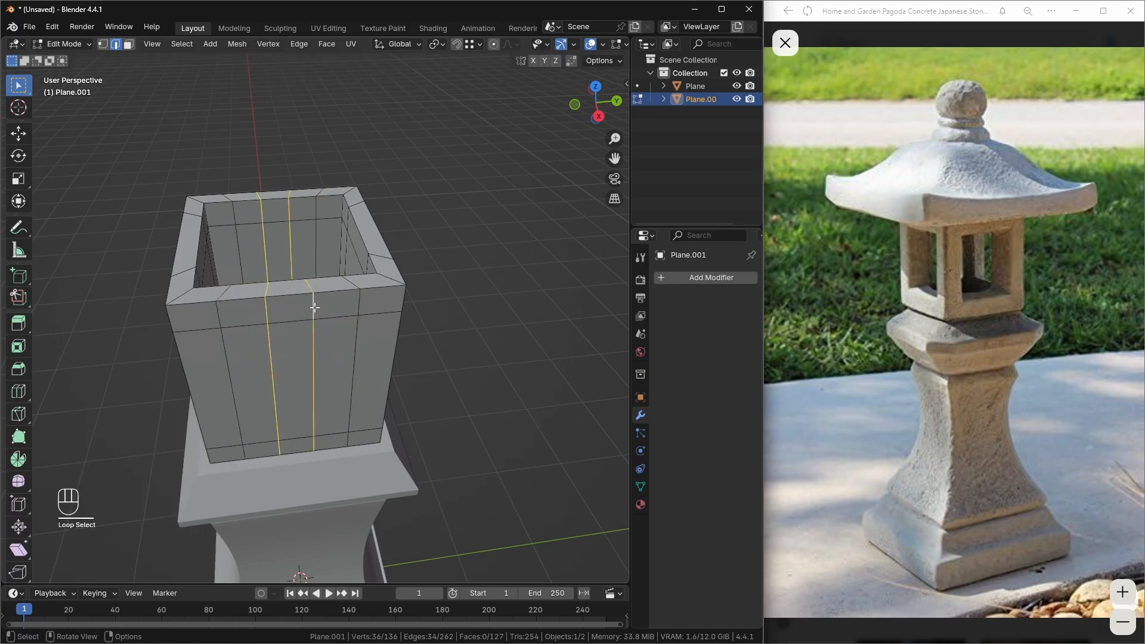
# - Dissolve the two selected middle edge loops running around the lantern box's walls
pyautogui.press('x')
pyautogui.click(312, 309)
pyautogui.moveTo(311, 309); pyautogui.dragTo(315, 372, button='middle')
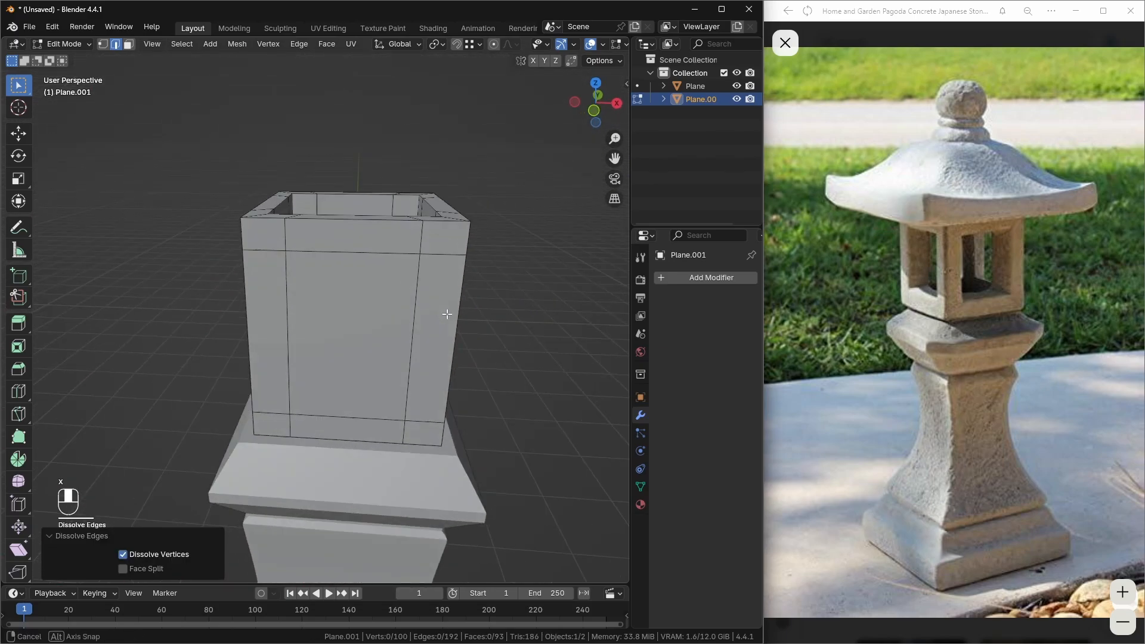
pyautogui.scroll(-3, 404, 288)
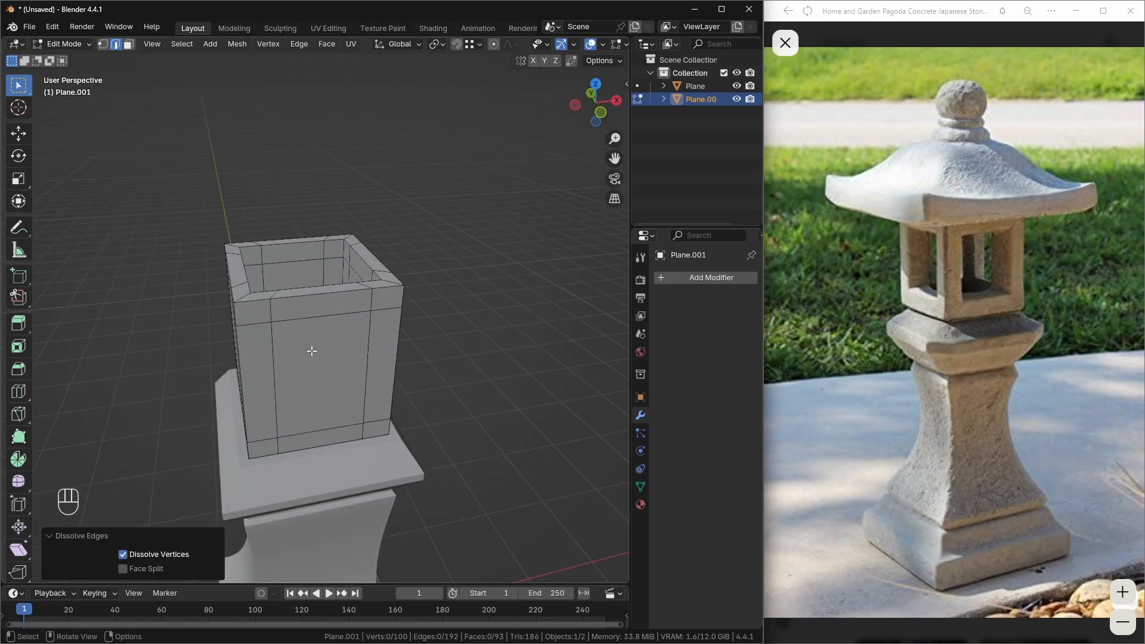
# - Cut the first window opening by bridging the large outer and inner faces of one lantern box wall
pyautogui.click(130, 45)
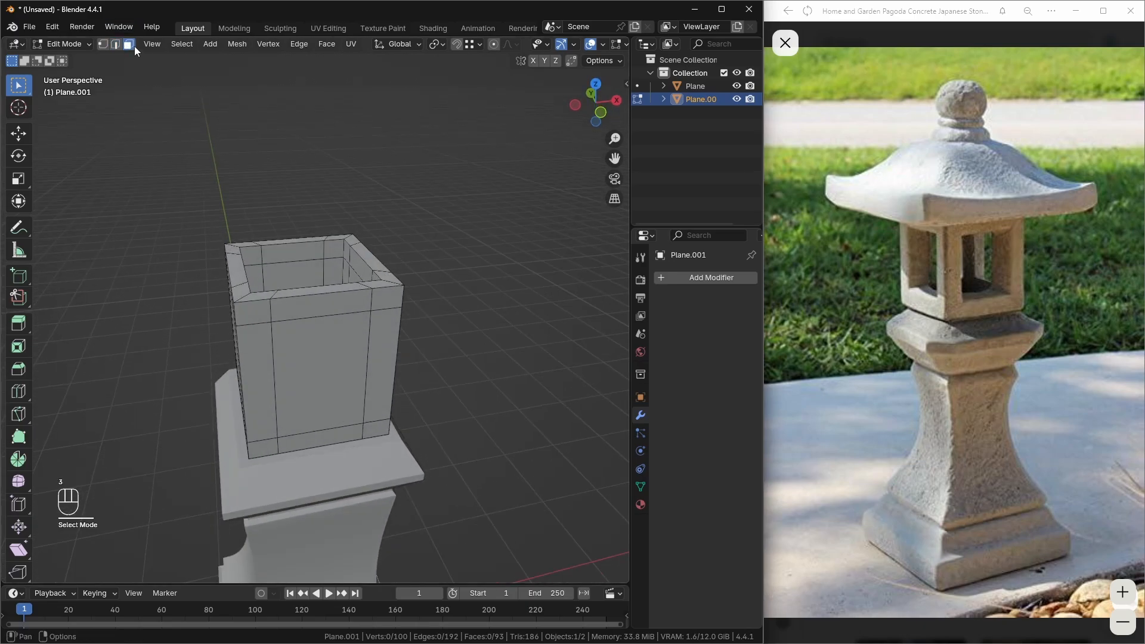
pyautogui.click(305, 353)
pyautogui.moveTo(305, 352); pyautogui.dragTo(356, 301, button='middle')
pyautogui.keyDown('shift'); pyautogui.click(411, 362); pyautogui.keyUp('shift')
pyautogui.click(299, 44)
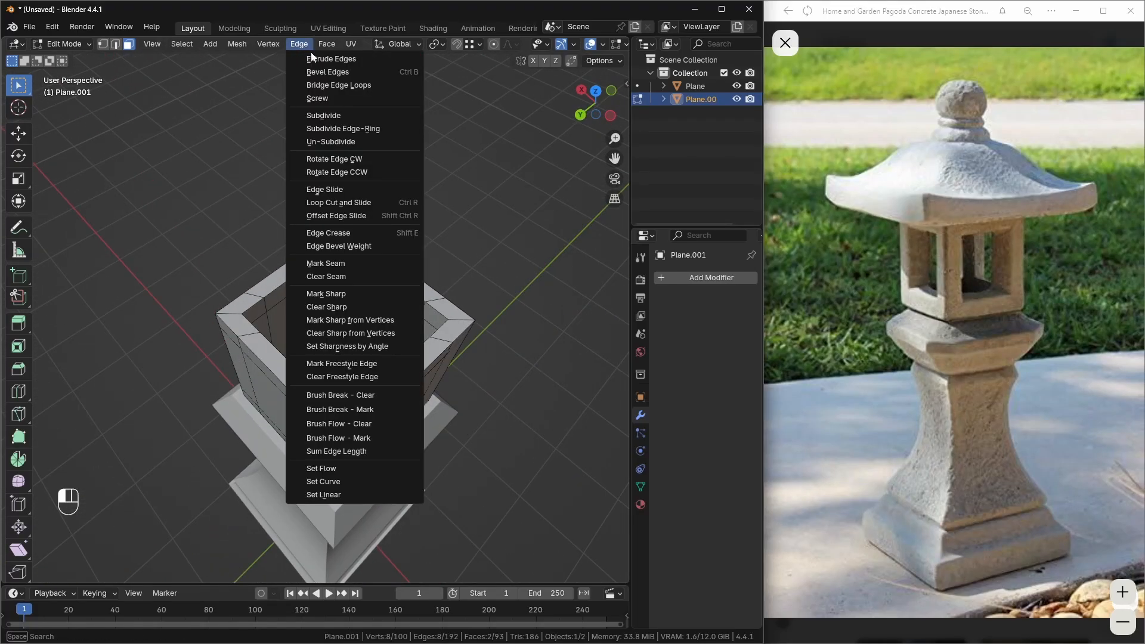
pyautogui.click(370, 85)
# - Bridge the matching outer and inner faces of a second lantern box wall to open another window
pyautogui.moveTo(430, 258); pyautogui.dragTo(117, 327, button='middle')
pyautogui.click(311, 316)
pyautogui.keyDown('shift'); pyautogui.click(293, 322); pyautogui.keyUp('shift')
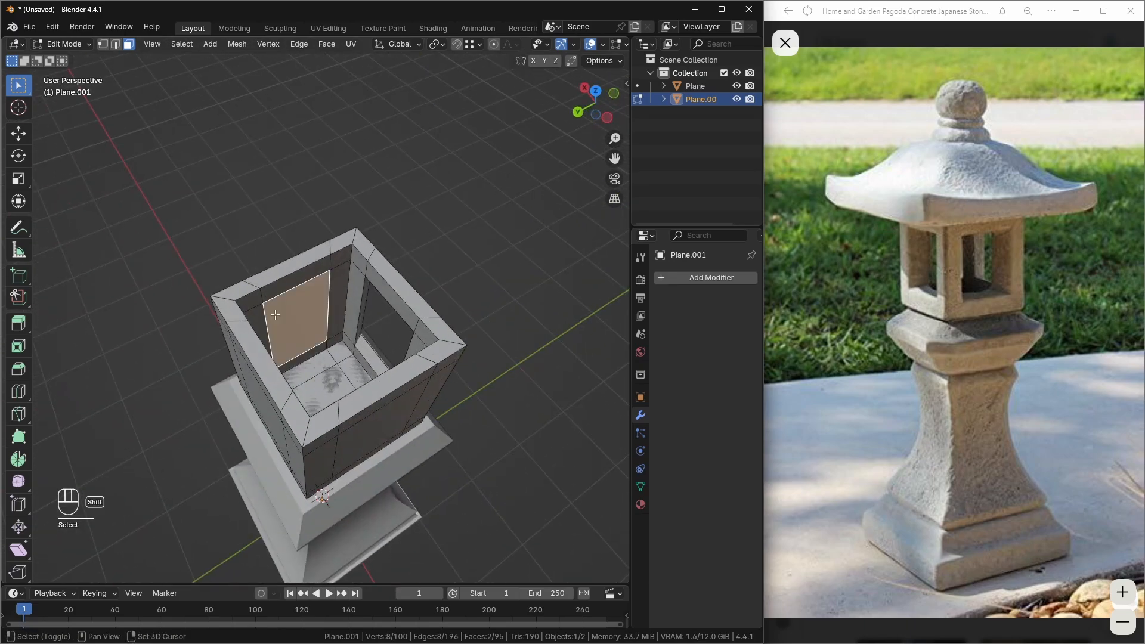
pyautogui.click(300, 44)
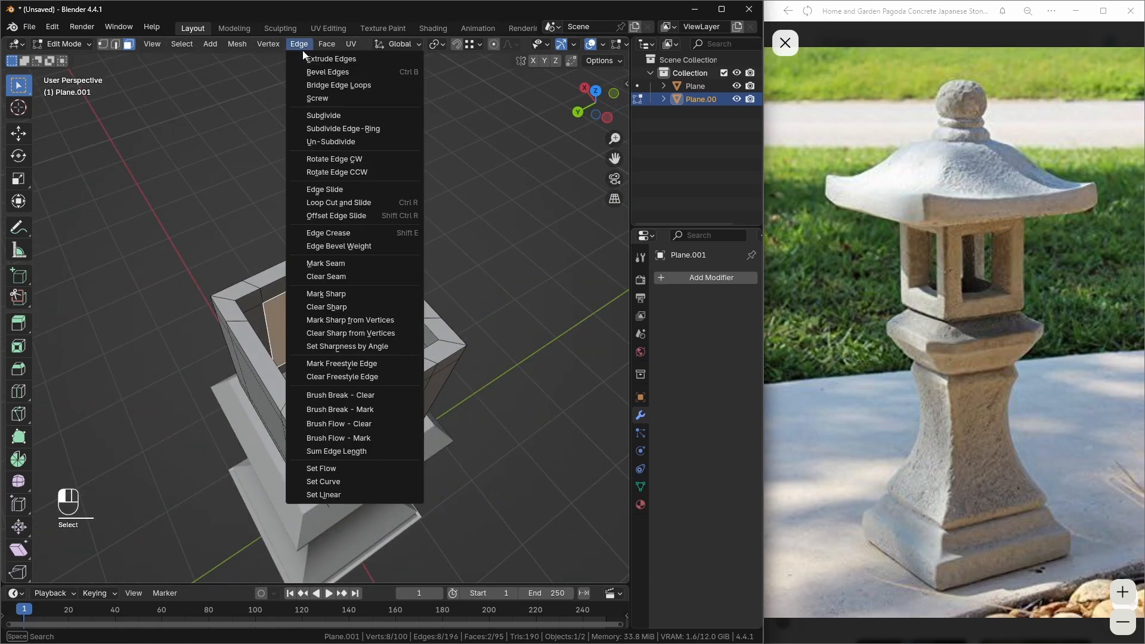
pyautogui.click(358, 85)
# - Open the third window by selecting that wall's central outer and inner faces and bridging their edge loops
pyautogui.moveTo(366, 95); pyautogui.dragTo(225, 307, button='middle')
pyautogui.click(320, 373)
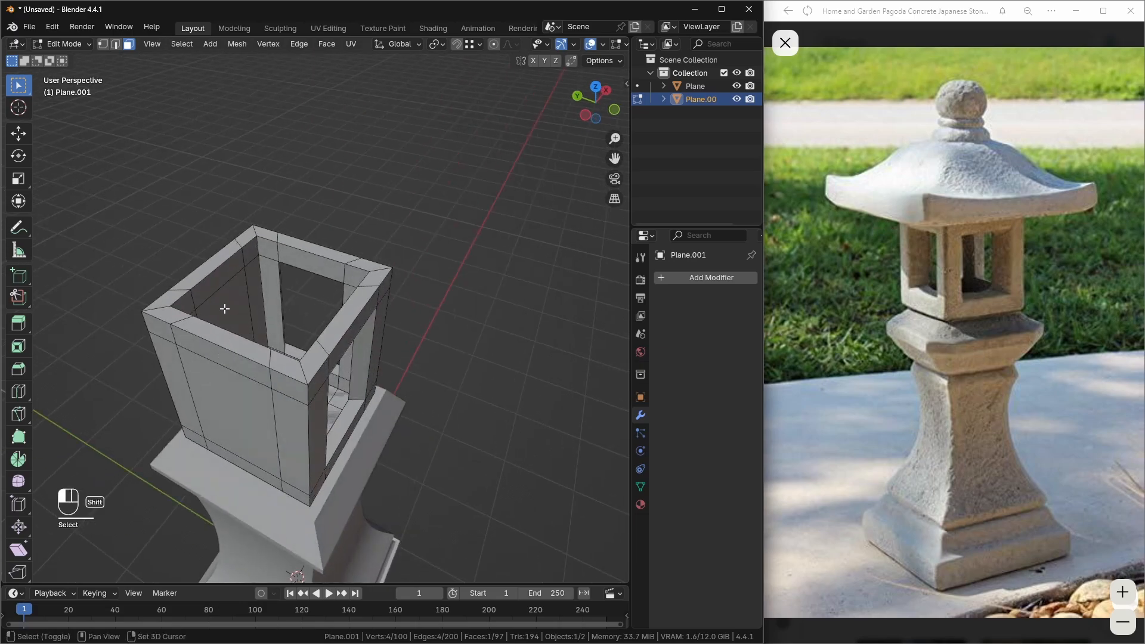
pyautogui.keyDown('shift'); pyautogui.click(225, 307); pyautogui.keyUp('shift')
pyautogui.click(299, 45)
pyautogui.click(334, 85)
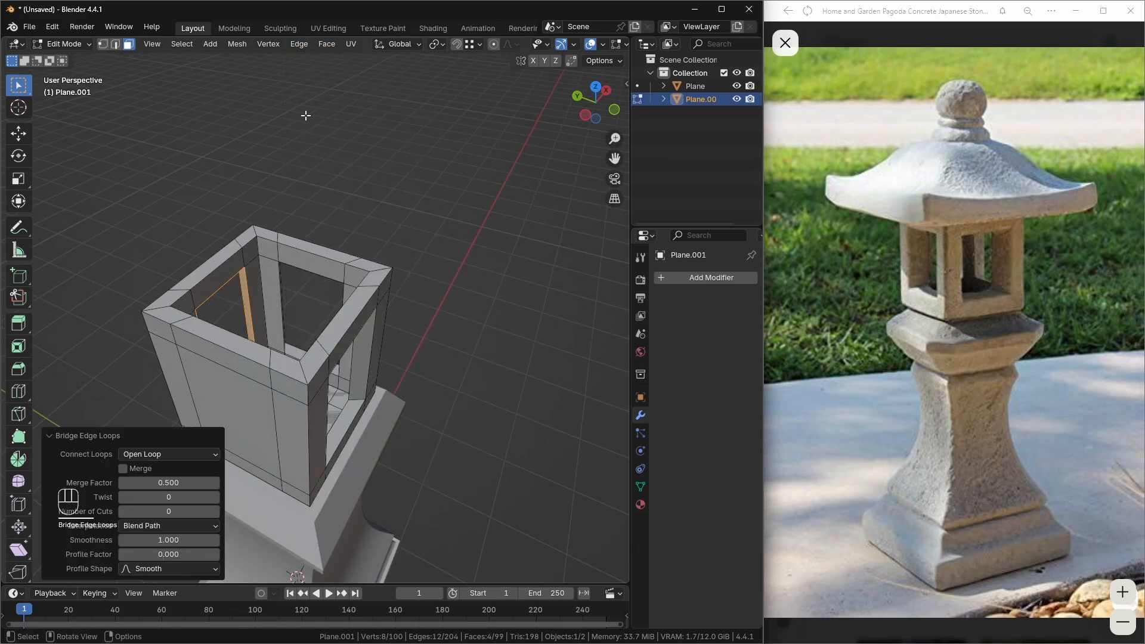
# - Bridge the central faces of the last closed wall to open the fourth window, and return to Object Mode
pyautogui.click(237, 389)
pyautogui.moveTo(237, 389); pyautogui.dragTo(113, 368, button='middle')
pyautogui.keyDown('shift'); pyautogui.click(258, 259); pyautogui.keyUp('shift')
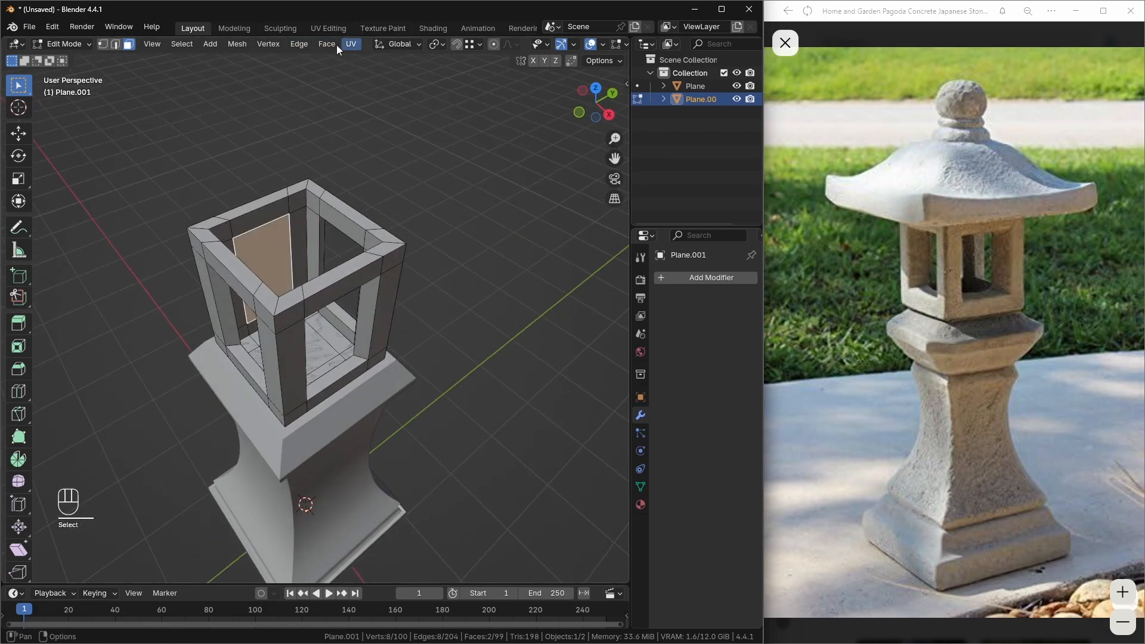
pyautogui.click(311, 43)
pyautogui.click(334, 85)
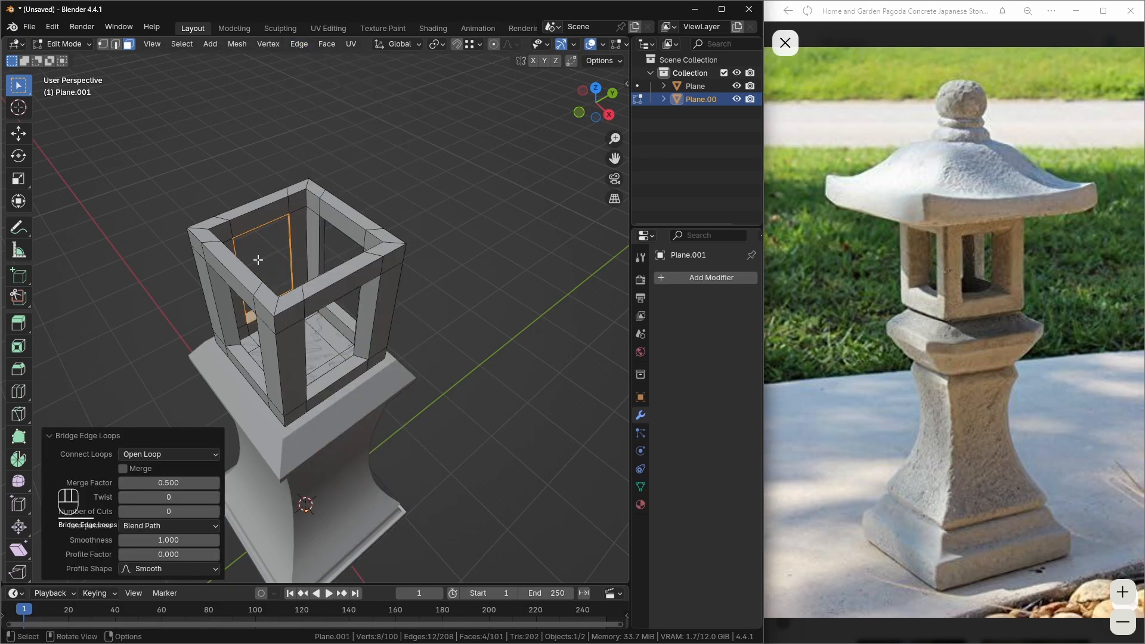
pyautogui.moveTo(357, 191); pyautogui.dragTo(445, 331, button='middle')
pyautogui.press('Tab')
# - Examine the lantern's pedestal and window box from several angles against the reference photo
pyautogui.scroll(-2, 360, 296)
pyautogui.click(386, 334)
pyautogui.scroll(-2, 435, 330)
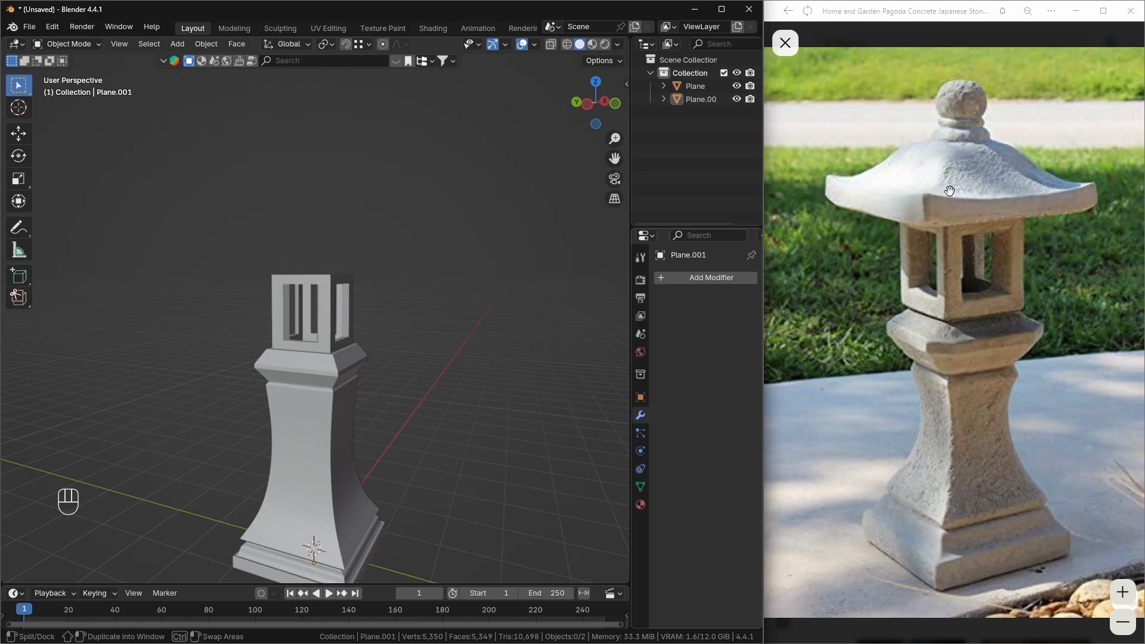
pyautogui.moveTo(489, 234); pyautogui.dragTo(383, 307, button='middle')
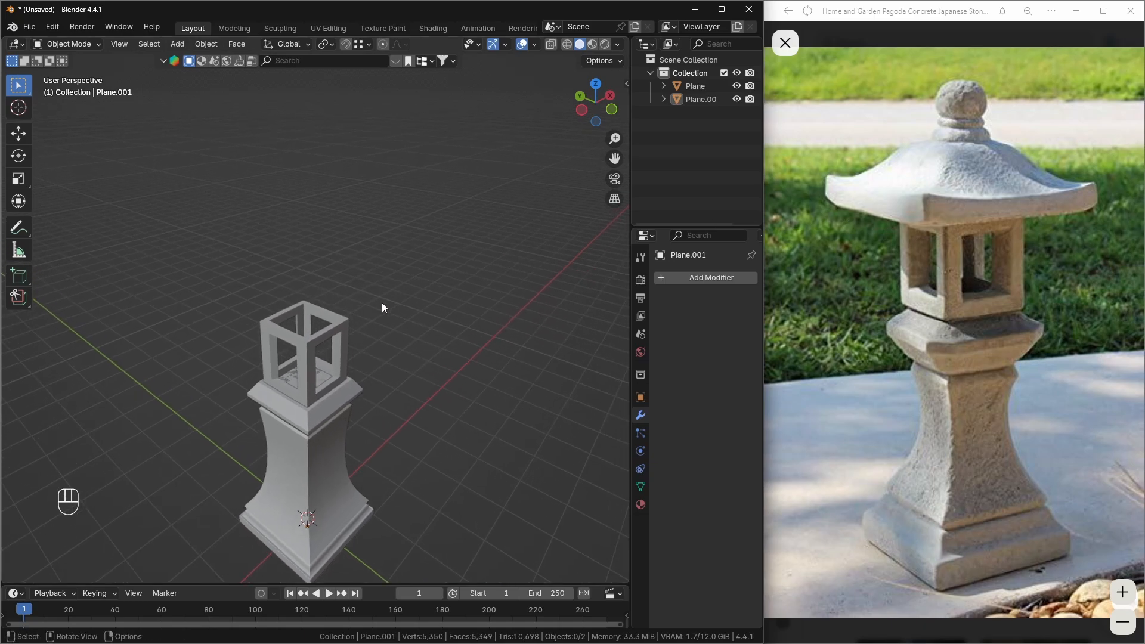
pyautogui.moveTo(330, 337); pyautogui.dragTo(306, 349, button='middle')
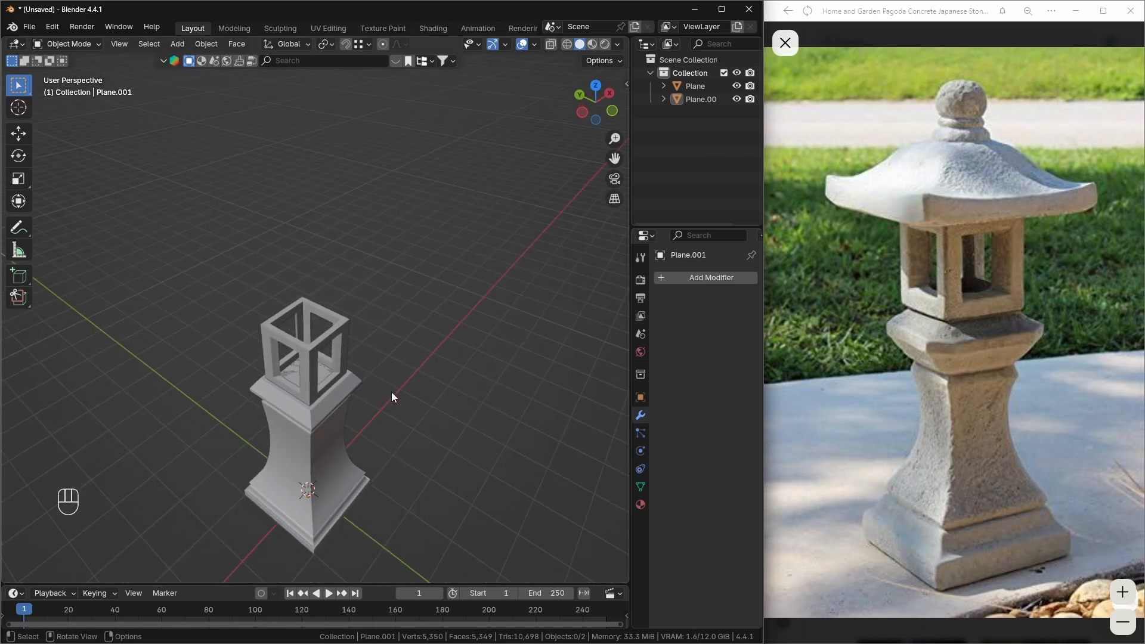
pyautogui.moveTo(369, 402); pyautogui.dragTo(369, 305, button='middle')
pyautogui.keyDown('shift'); pyautogui.moveTo(324, 351); pyautogui.dragTo(350, 303, button='middle'); pyautogui.keyUp('shift')
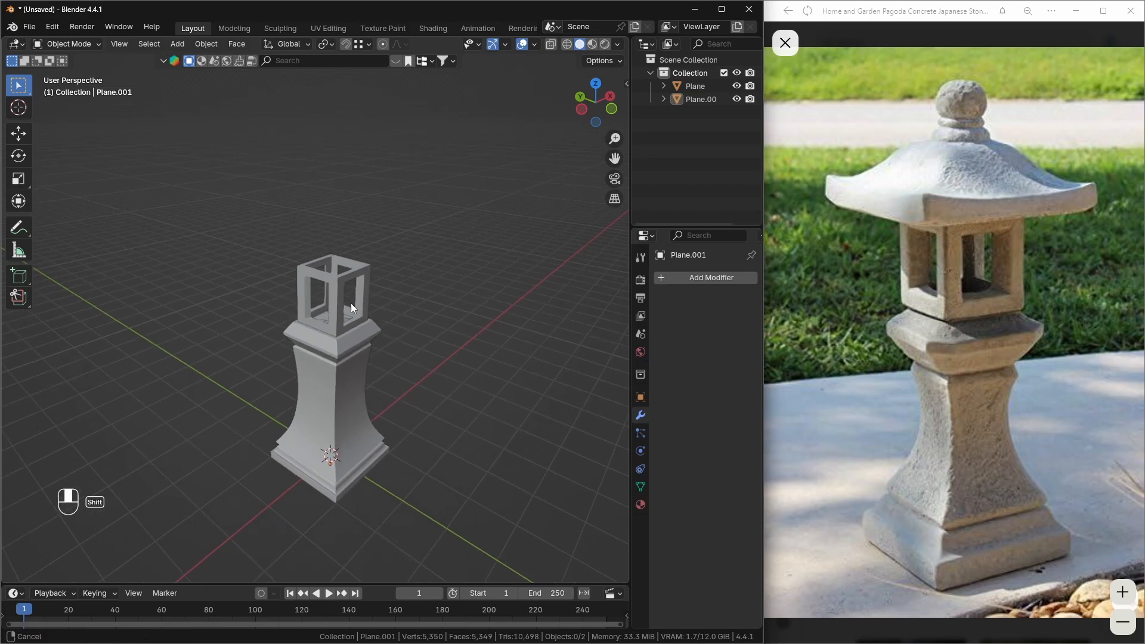
pyautogui.scroll(2, 327, 358)
pyautogui.moveTo(315, 384)
pyautogui.mouseDown(button='middle')
pyautogui.moveTo(311, 315)
pyautogui.moveTo(326, 367)
pyautogui.mouseUp(button='middle')
pyautogui.keyDown('shift'); pyautogui.moveTo(326, 367); pyautogui.dragTo(349, 335, button='middle'); pyautogui.keyUp('shift')
# - Enable the wireframe overlay so mesh edges are drawn on all objects in the viewport
pyautogui.click(617, 44)
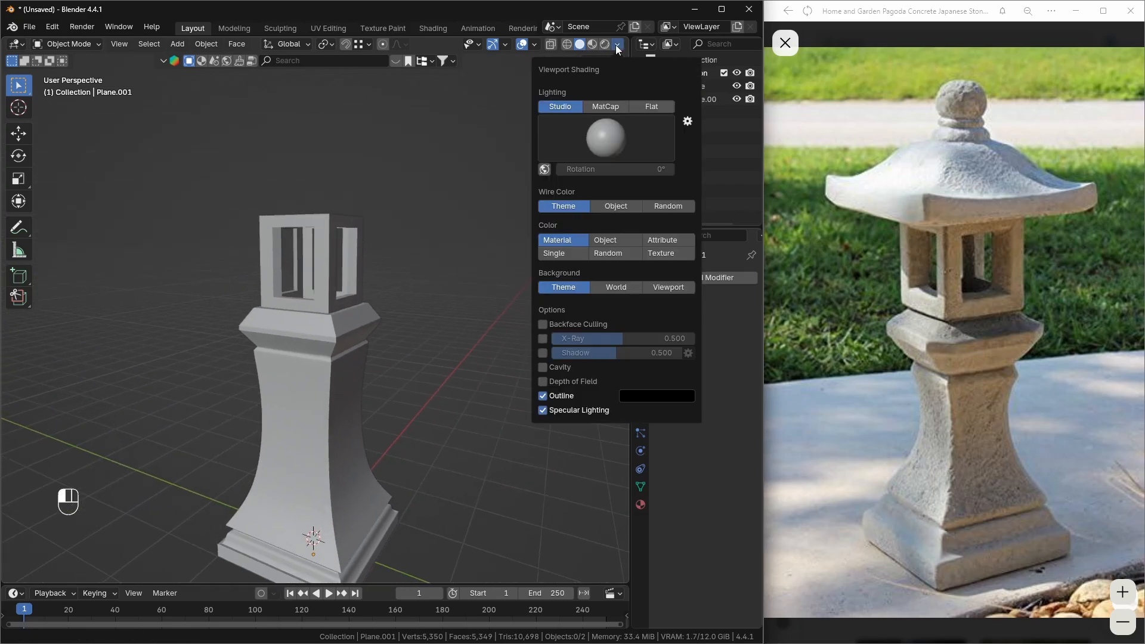
pyautogui.moveTo(539, 44)
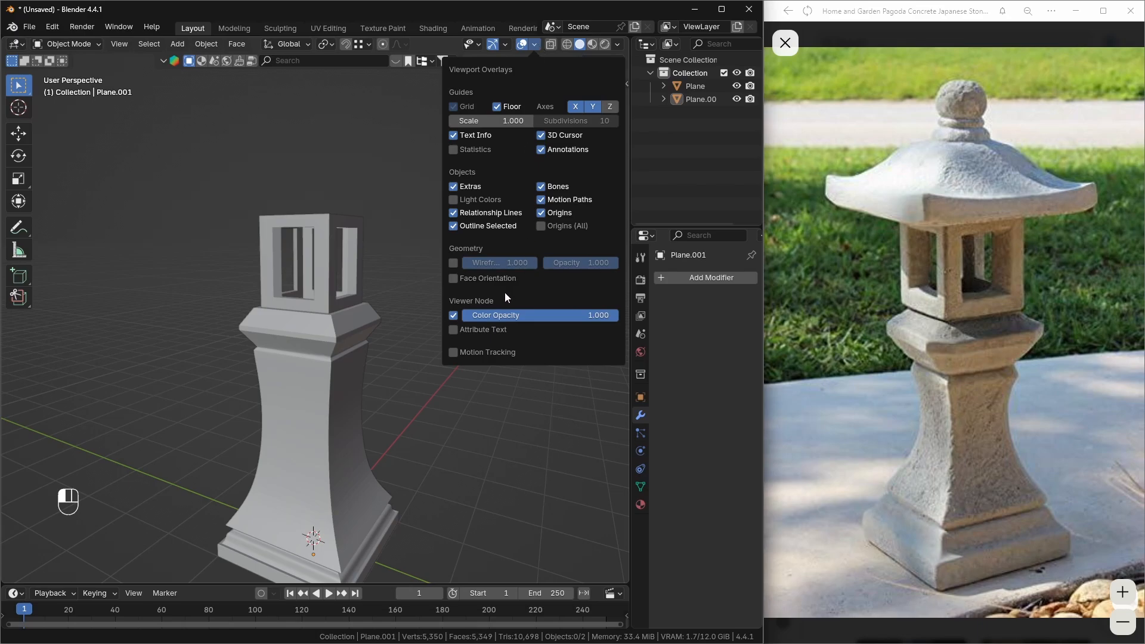
pyautogui.click(453, 263)
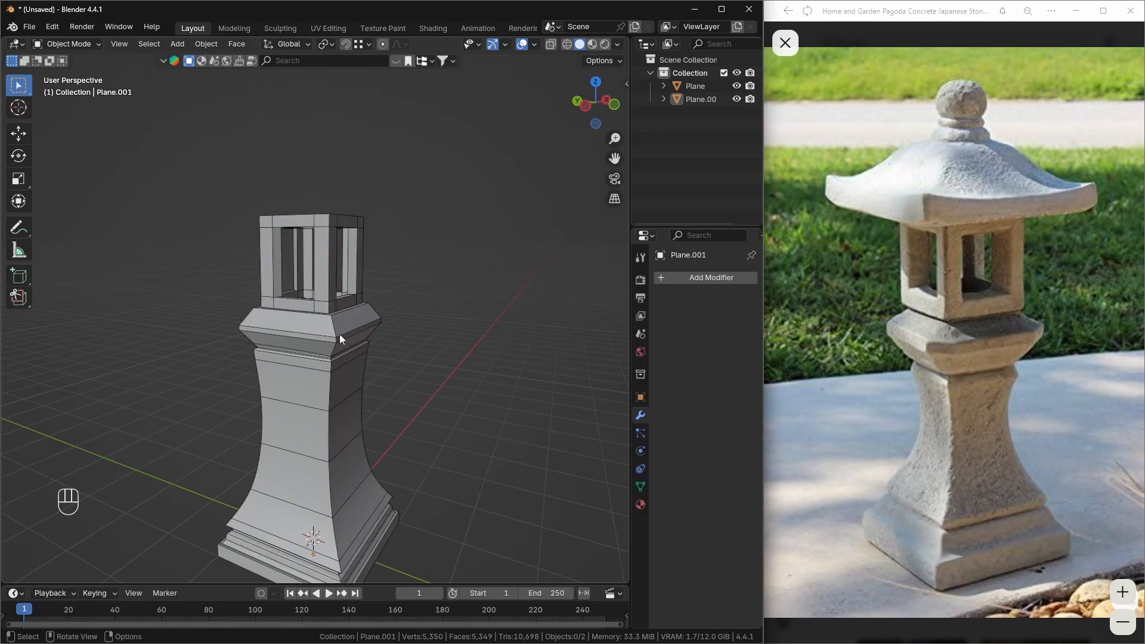
# - Add a 2 m plane at the world origin for the lantern's roof
pyautogui.moveTo(431, 287); pyautogui.dragTo(378, 308, button='middle')
pyautogui.keyDown('shift'); pyautogui.moveTo(379, 307); pyautogui.dragTo(352, 340, button='middle'); pyautogui.keyUp('shift')
pyautogui.moveTo(352, 340)
pyautogui.keyDown('shift'); pyautogui.mouseDown(button='middle')
pyautogui.moveTo(306, 392)
pyautogui.moveTo(338, 334)
pyautogui.moveTo(346, 343)
pyautogui.mouseUp(button='middle'); pyautogui.keyUp('shift')
pyautogui.keyDown('shift'); pyautogui.moveTo(346, 343); pyautogui.dragTo(381, 382, button='middle'); pyautogui.keyUp('shift')
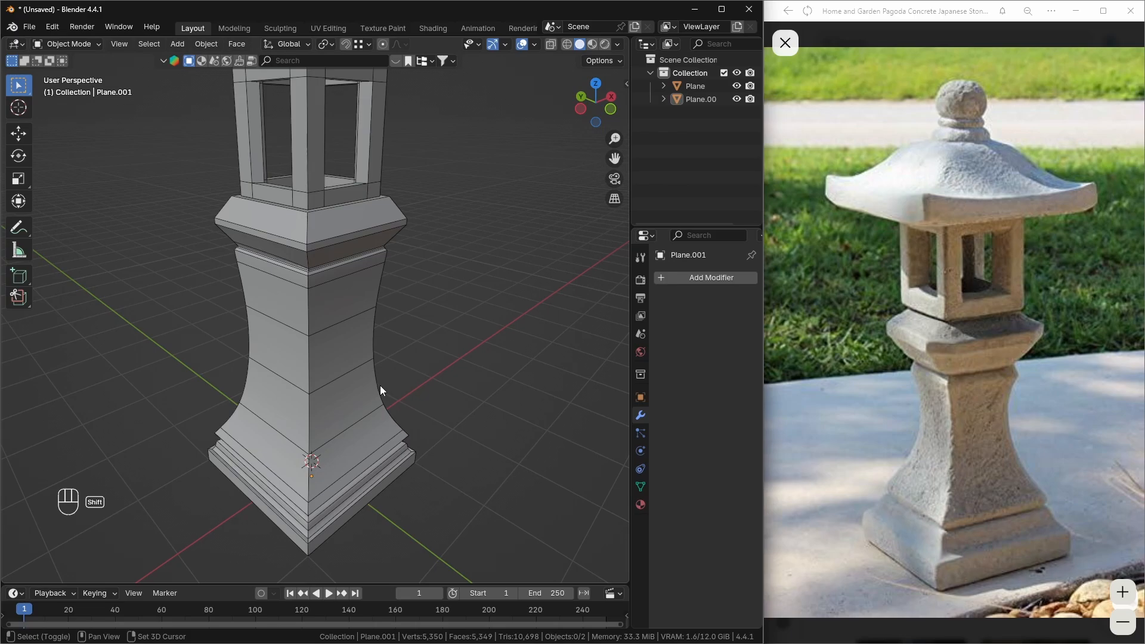
pyautogui.hotkey('shift', 'a')
pyautogui.moveTo(380, 388)
pyautogui.click(478, 75)
pyautogui.scroll(-3, 357, 392)
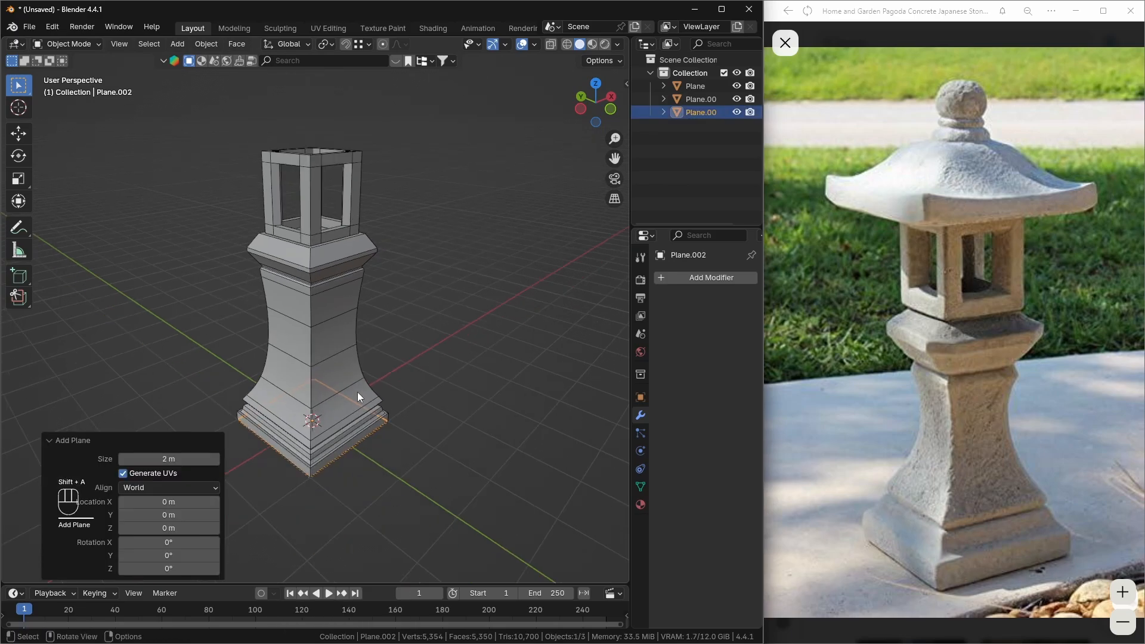
# - Raise the new plane along Z by about 4.8 m to the lantern box's top, plus a further 0.15 m
pyautogui.press('g')
pyautogui.press('z')
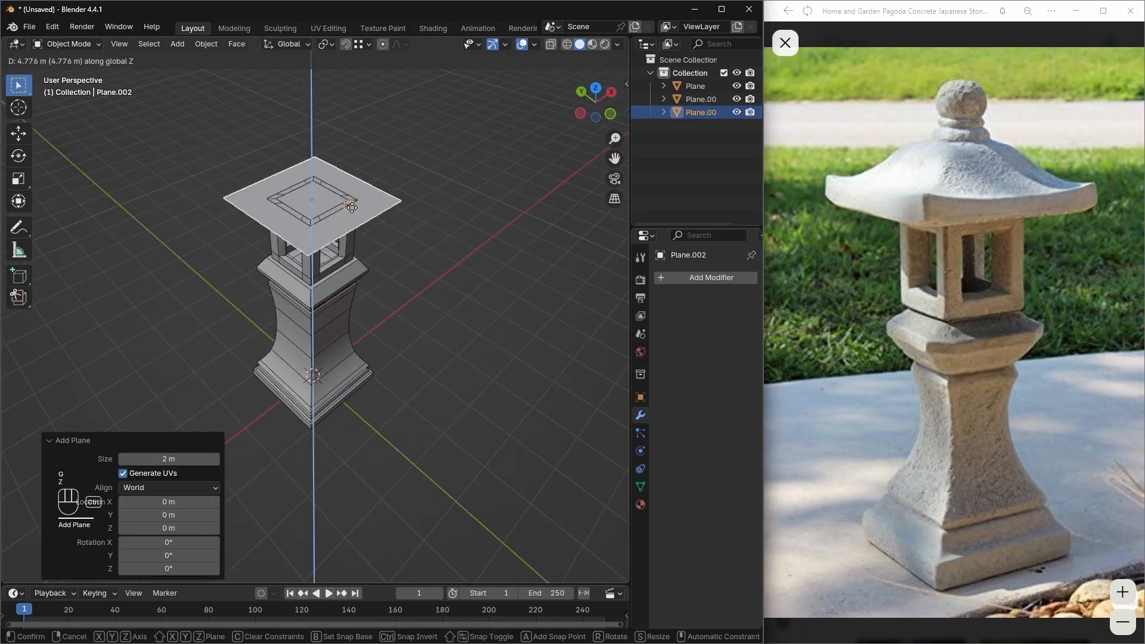
pyautogui.keyDown('ctrl'); pyautogui.click(356, 205); pyautogui.keyUp('ctrl')
pyautogui.moveTo(380, 291); pyautogui.dragTo(387, 260, button='middle')
pyautogui.press('g')
pyautogui.press('z')
pyautogui.keyDown('ctrl'); pyautogui.click(352, 181); pyautogui.keyUp('ctrl')
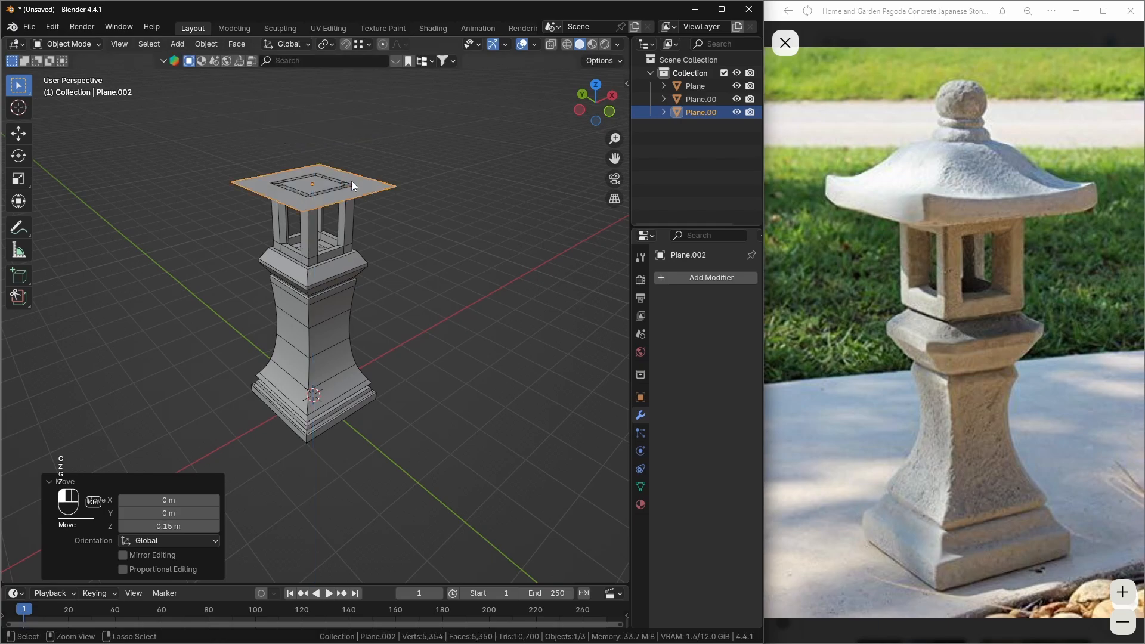
# - Scale the roof plane up uniformly by about 1.185 so it overhangs the lantern box
pyautogui.moveTo(352, 180); pyautogui.dragTo(358, 217, button='middle')
pyautogui.keyDown('shift'); pyautogui.moveTo(358, 218); pyautogui.dragTo(399, 385, button='middle'); pyautogui.keyUp('shift')
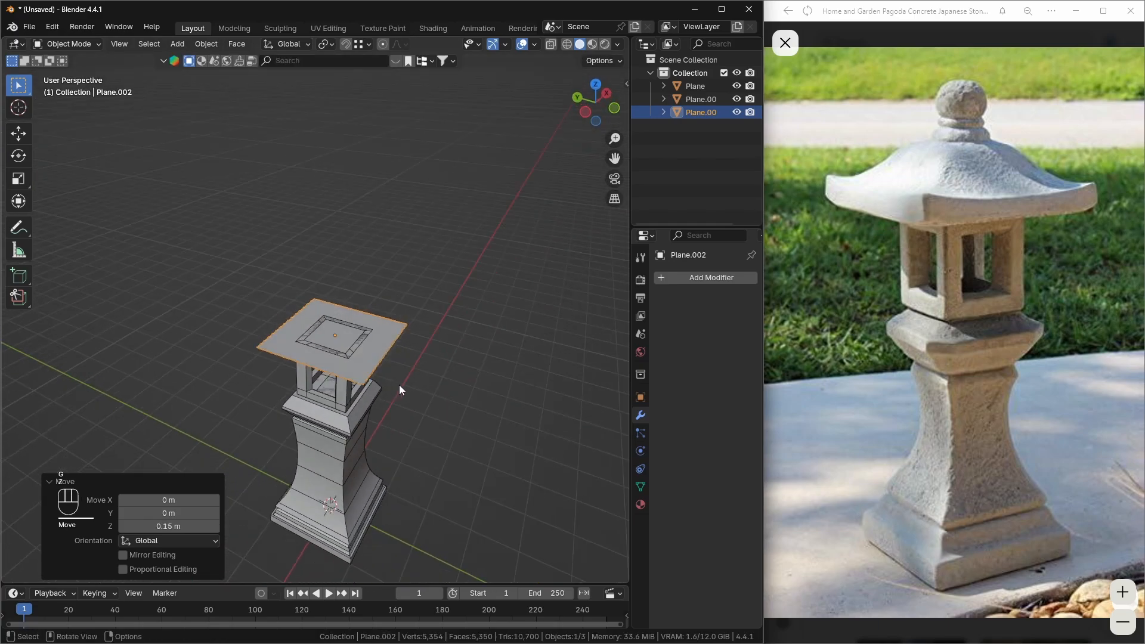
pyautogui.press('s')
pyautogui.click(514, 491)
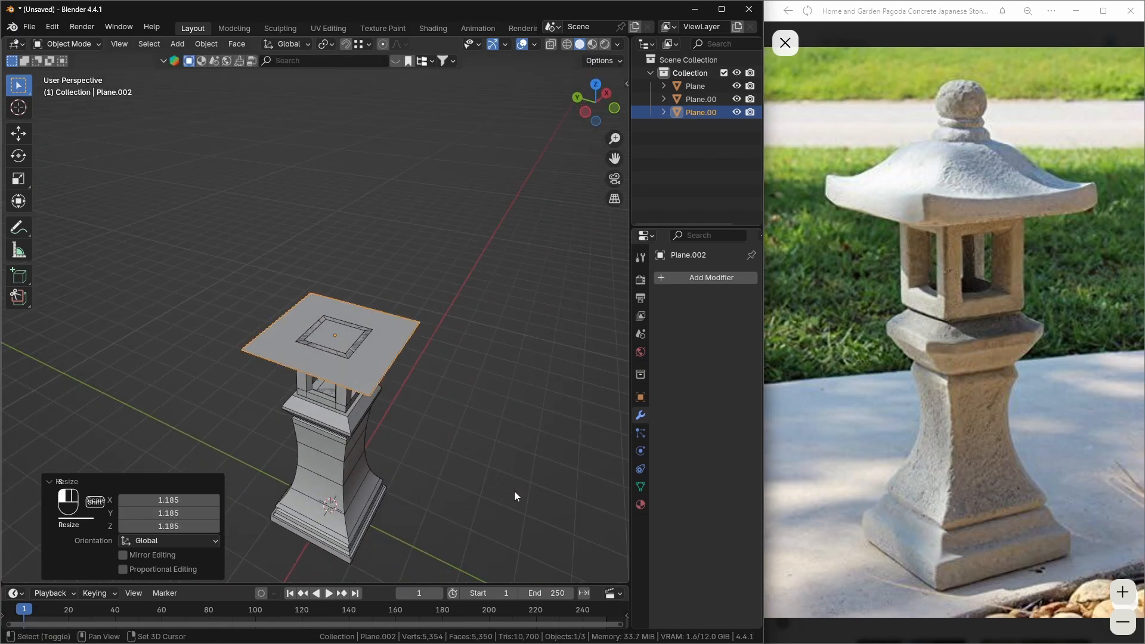
# - Extrude the whole roof plane up about 0.11 m in Edit Mode and raise its top face another 0.07 m
pyautogui.moveTo(453, 298); pyautogui.dragTo(431, 338, button='middle')
pyautogui.press('Tab')
pyautogui.press('a')
pyautogui.press('e')
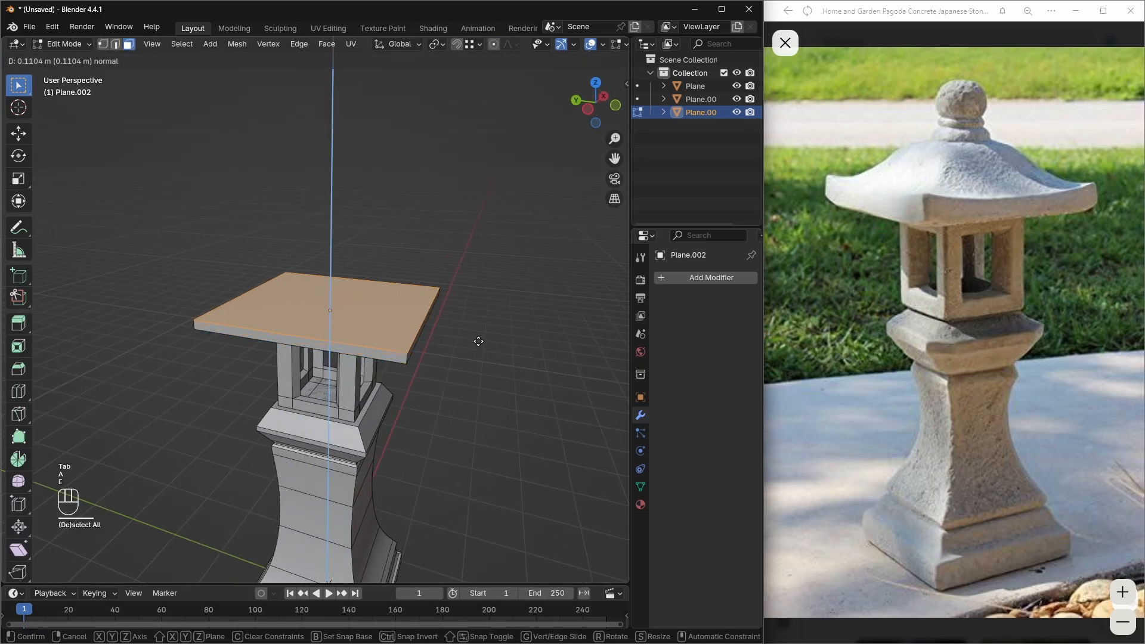
pyautogui.click(478, 341)
pyautogui.press('g')
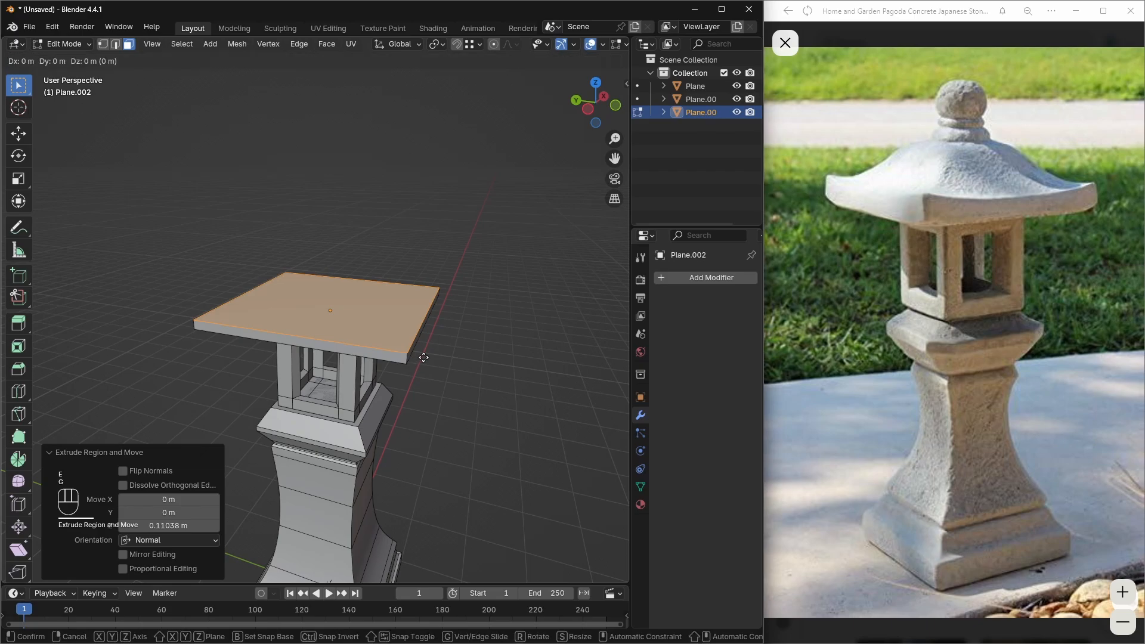
pyautogui.press('z')
pyautogui.click(418, 358)
pyautogui.moveTo(417, 358)
pyautogui.mouseDown(button='middle')
pyautogui.moveTo(385, 366)
pyautogui.moveTo(425, 368)
pyautogui.mouseUp(button='middle')
pyautogui.press('g')
pyautogui.press('z')
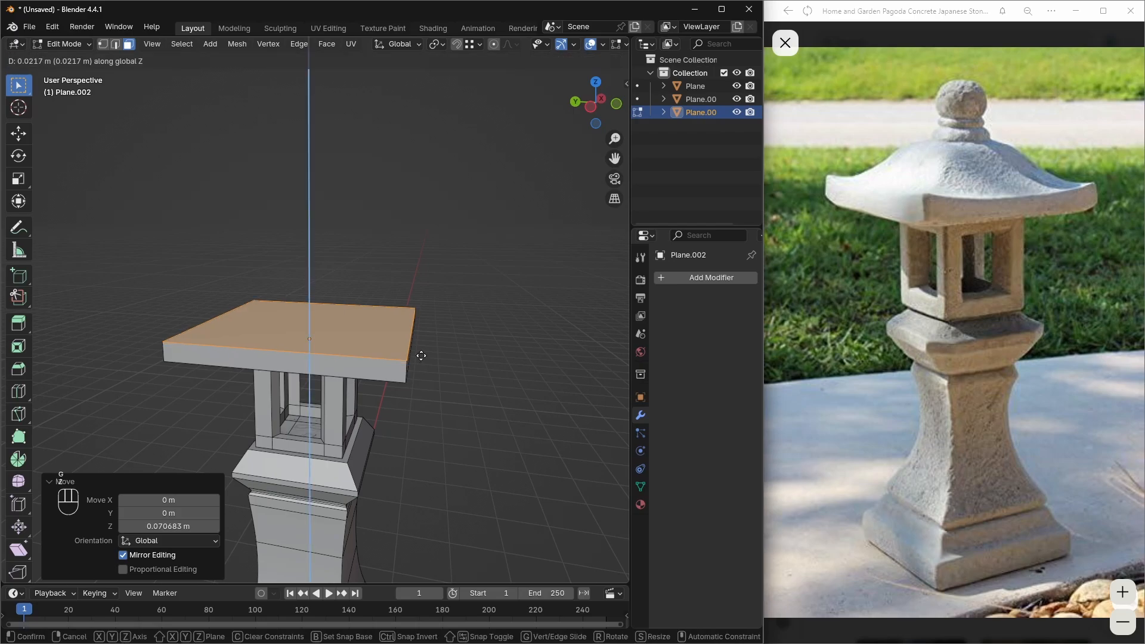
pyautogui.press('Escape')
# - Extrude the roof's top face up about 0.12 m and scale it to about 0.794 to form a sloped edge
pyautogui.press('e')
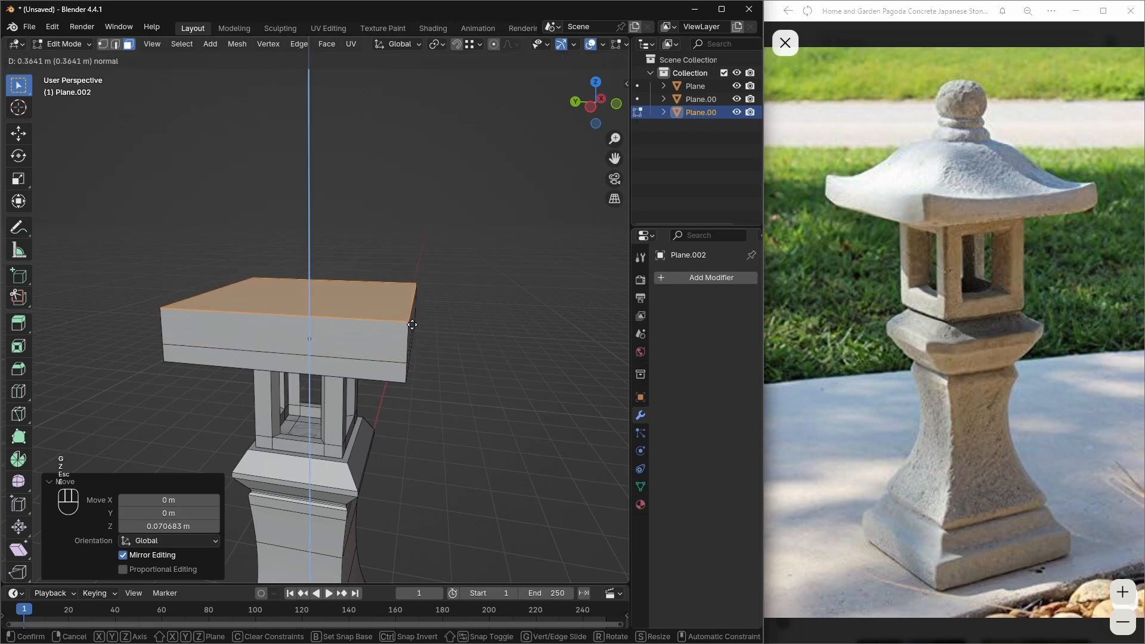
pyautogui.click(412, 345)
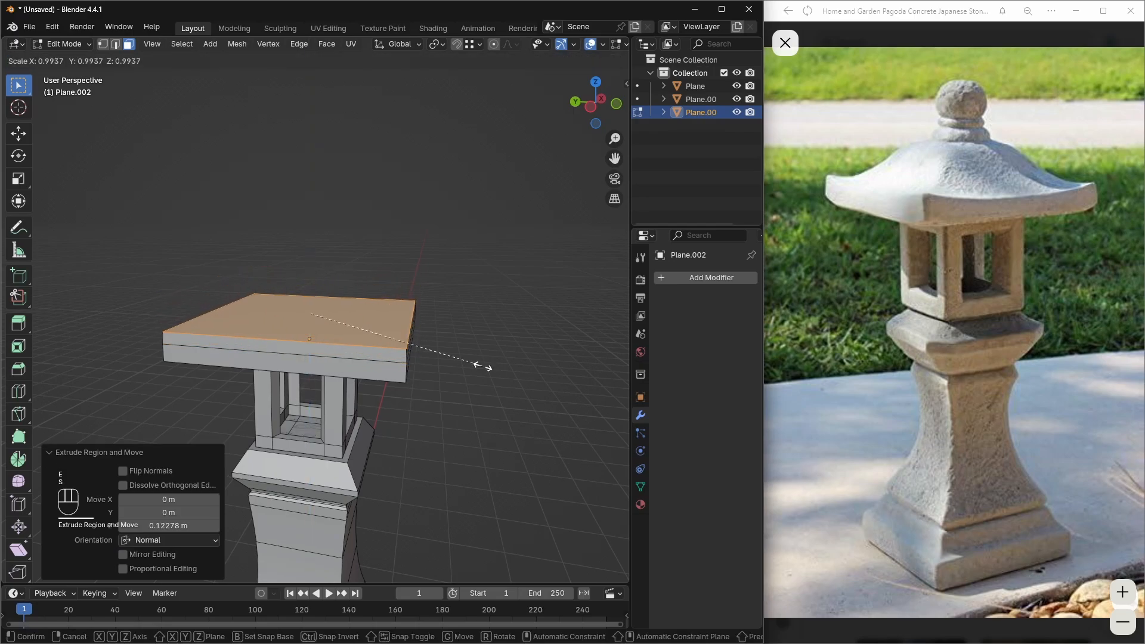
pyautogui.press('s')
pyautogui.click(443, 355)
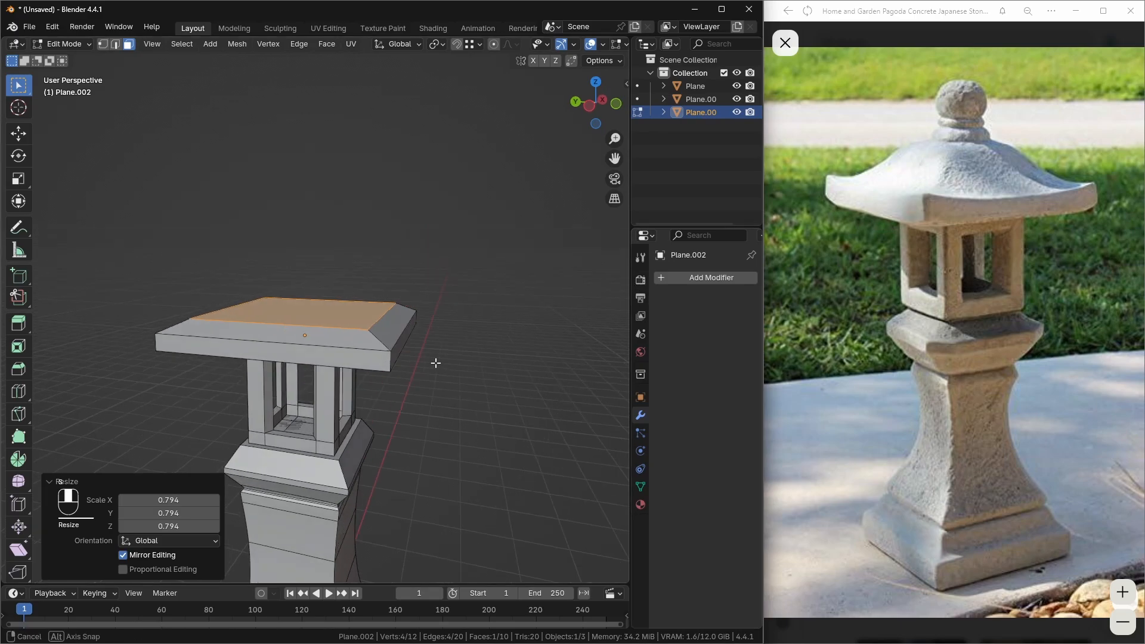
# - Add a Subdivision Surface modifier to the roof and set its viewport levels to 3
pyautogui.click(683, 281)
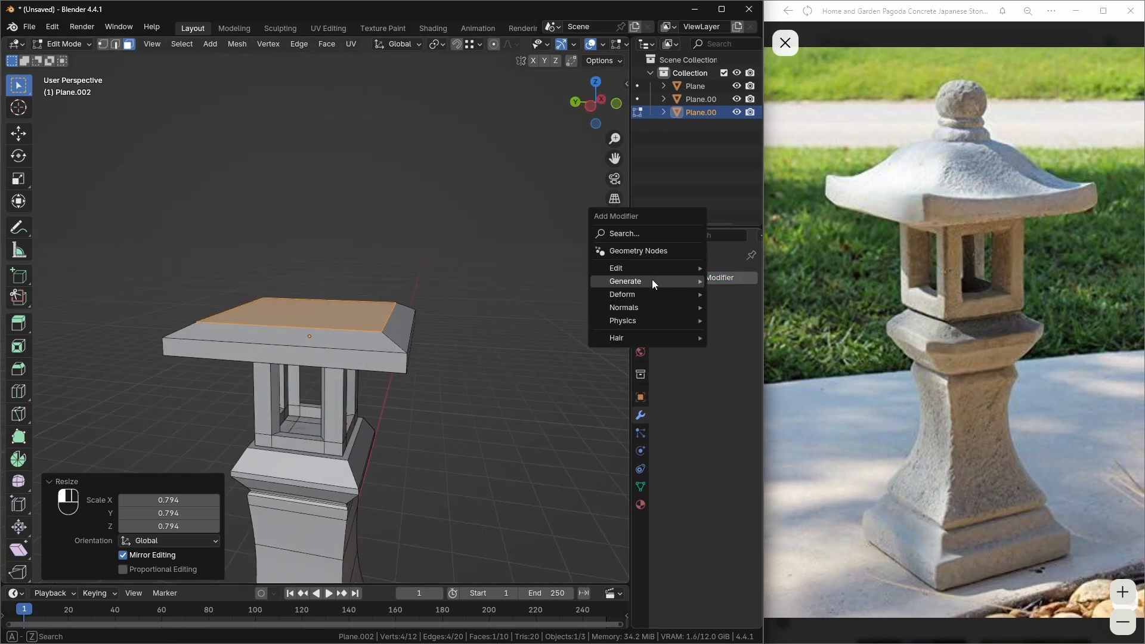
pyautogui.moveTo(650, 278)
pyautogui.click(528, 451)
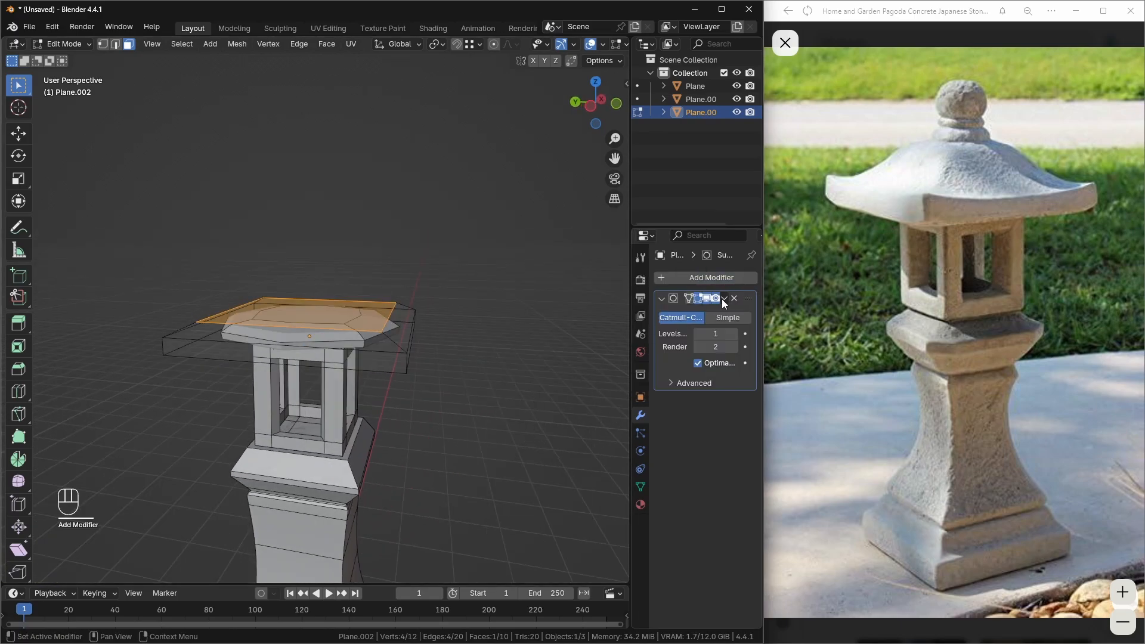
pyautogui.moveTo(393, 352); pyautogui.dragTo(417, 376, button='middle')
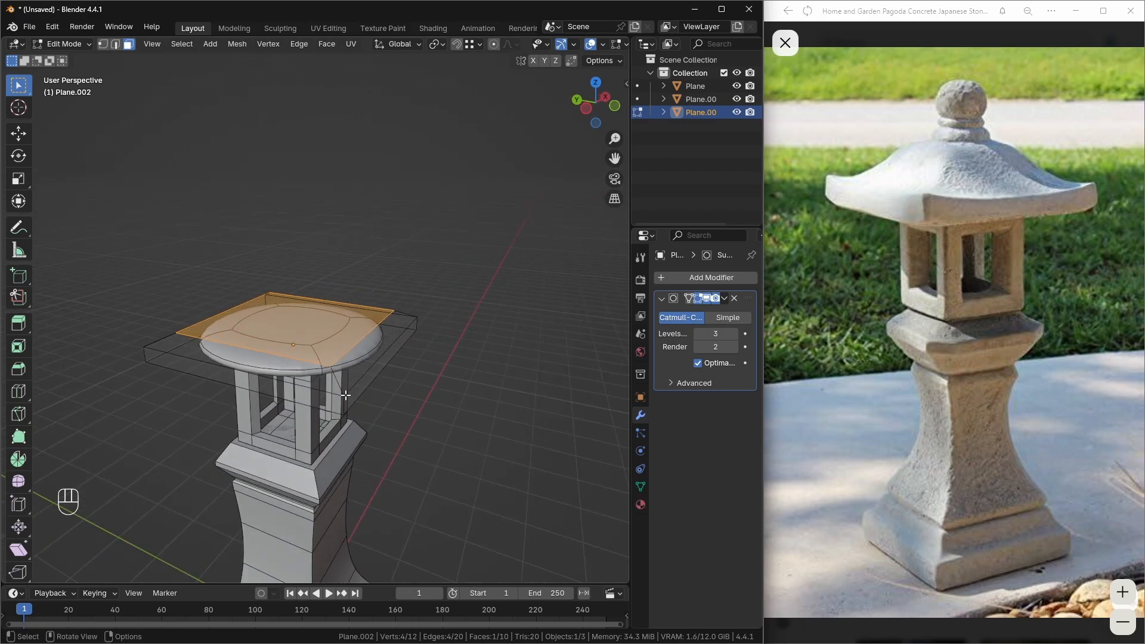
# - Crease the roof slab's four corner edges and the slanted edges above them with a factor of 1.000
pyautogui.press('2')
pyautogui.moveTo(352, 393); pyautogui.dragTo(274, 371, button='middle')
pyautogui.doubleClick(275, 369)
pyautogui.moveTo(385, 378); pyautogui.dragTo(210, 370, button='middle')
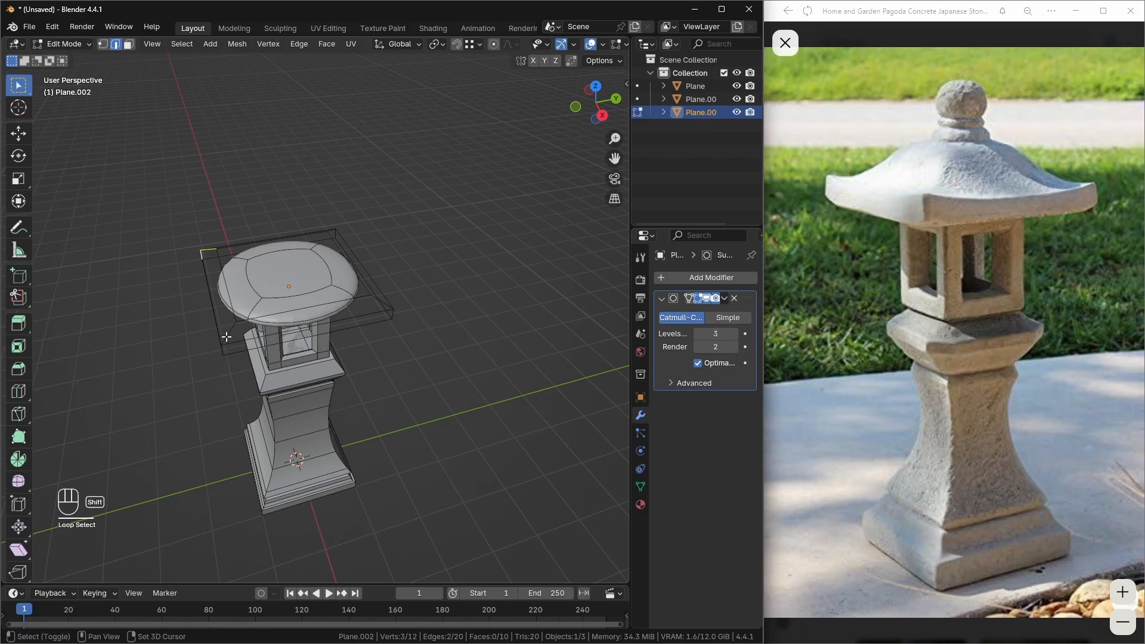
pyautogui.moveTo(383, 352); pyautogui.dragTo(309, 368, button='middle')
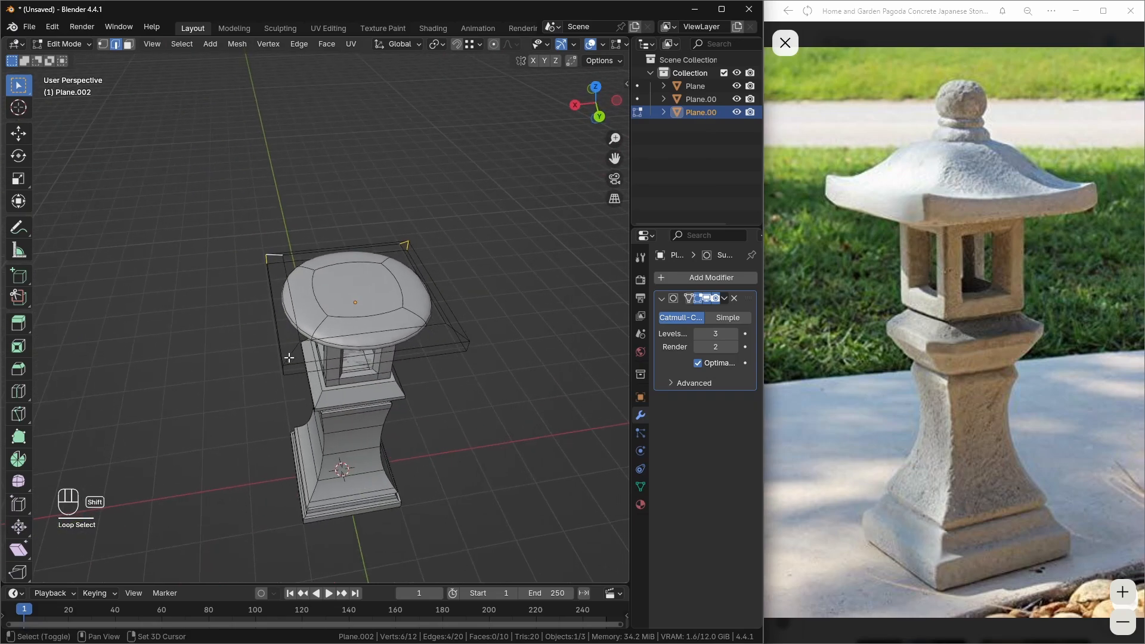
pyautogui.moveTo(408, 377); pyautogui.dragTo(412, 354, button='middle')
pyautogui.hotkey('shift', 'e')
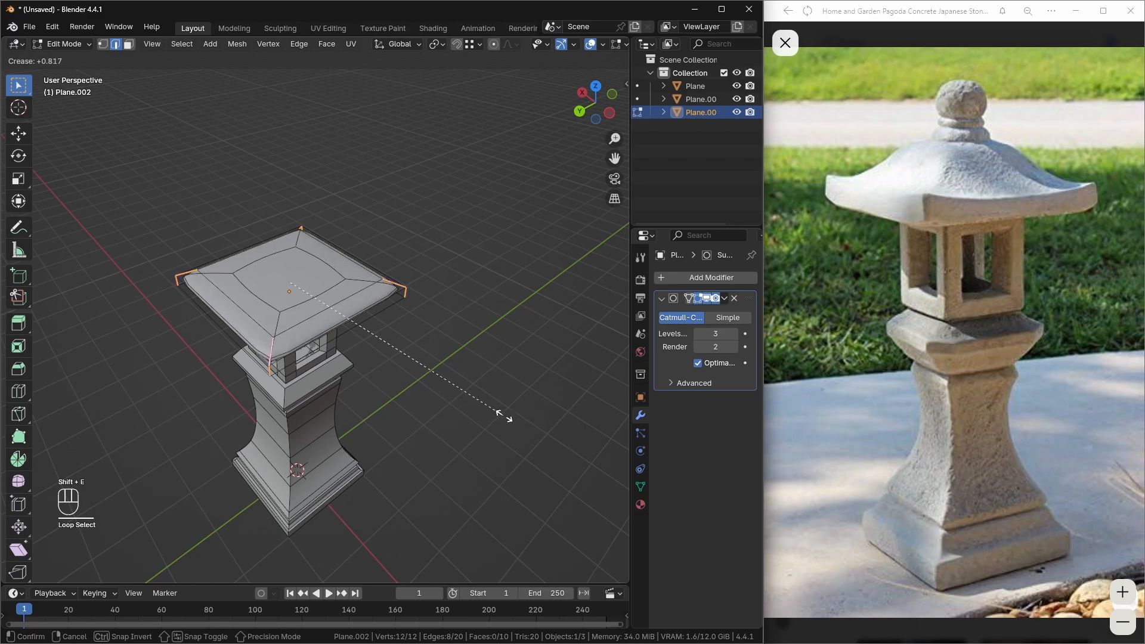
pyautogui.click(607, 466)
pyautogui.moveTo(488, 450); pyautogui.dragTo(366, 387, button='middle')
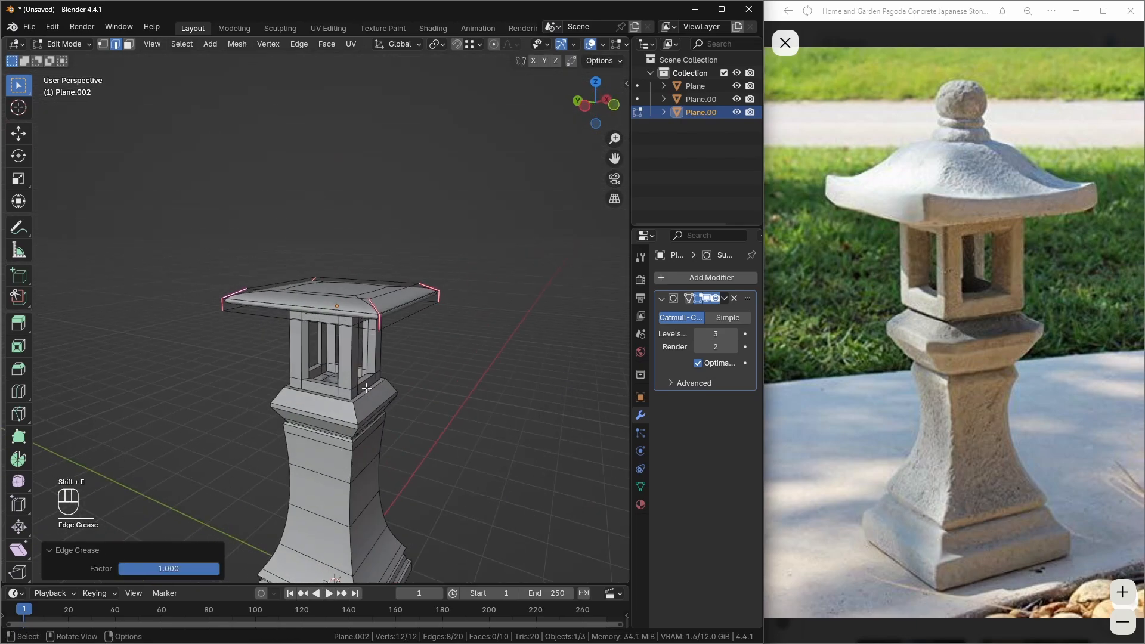
pyautogui.press('Tab')
# - Raise the roof's top face by about 0.02 m along Z
pyautogui.keyDown('shift'); pyautogui.moveTo(276, 360); pyautogui.dragTo(239, 413, button='middle'); pyautogui.keyUp('shift')
pyautogui.scroll(3, 299, 405)
pyautogui.moveTo(347, 399); pyautogui.dragTo(307, 346, button='middle')
pyautogui.press('Tab')
pyautogui.press('3')
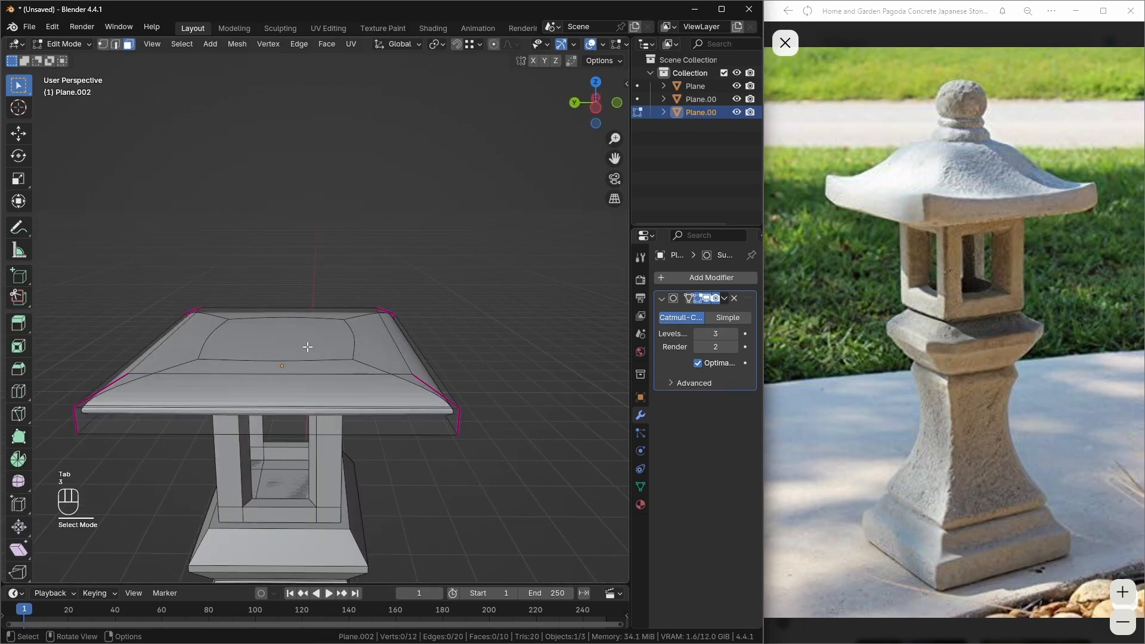
pyautogui.keyDown('shift'); pyautogui.click(336, 411); pyautogui.keyUp('shift')
pyautogui.moveTo(336, 411); pyautogui.dragTo(328, 389, button='middle')
pyautogui.press('g')
pyautogui.press('z')
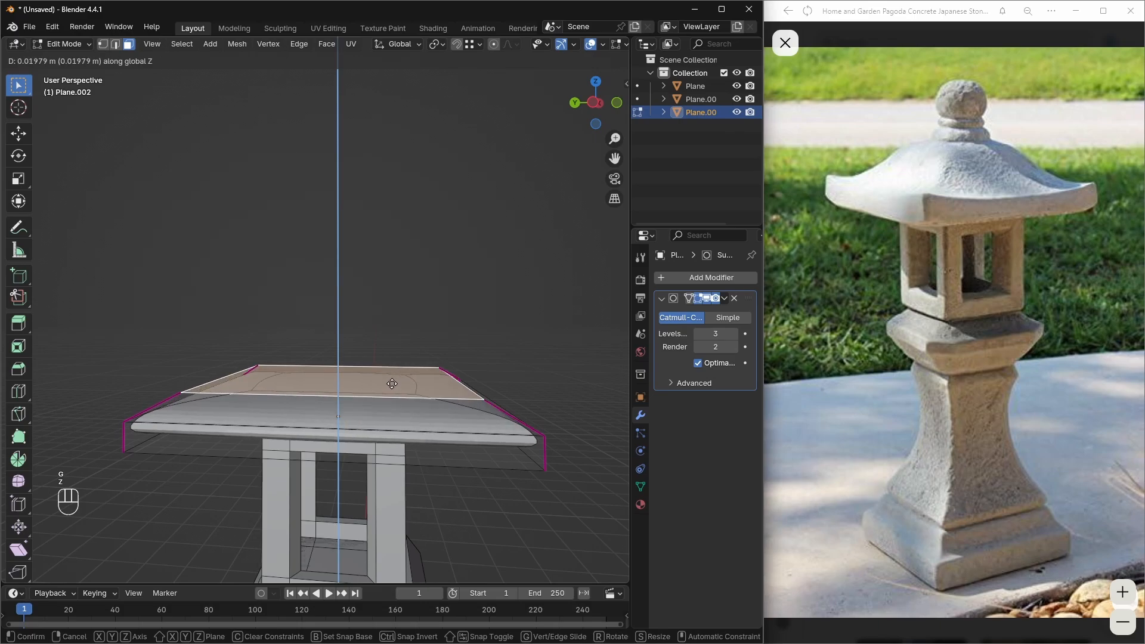
pyautogui.click(392, 383)
# - Extrude the roof's top face upward and scale it to about 0.725 to form the upper dome
pyautogui.press('e')
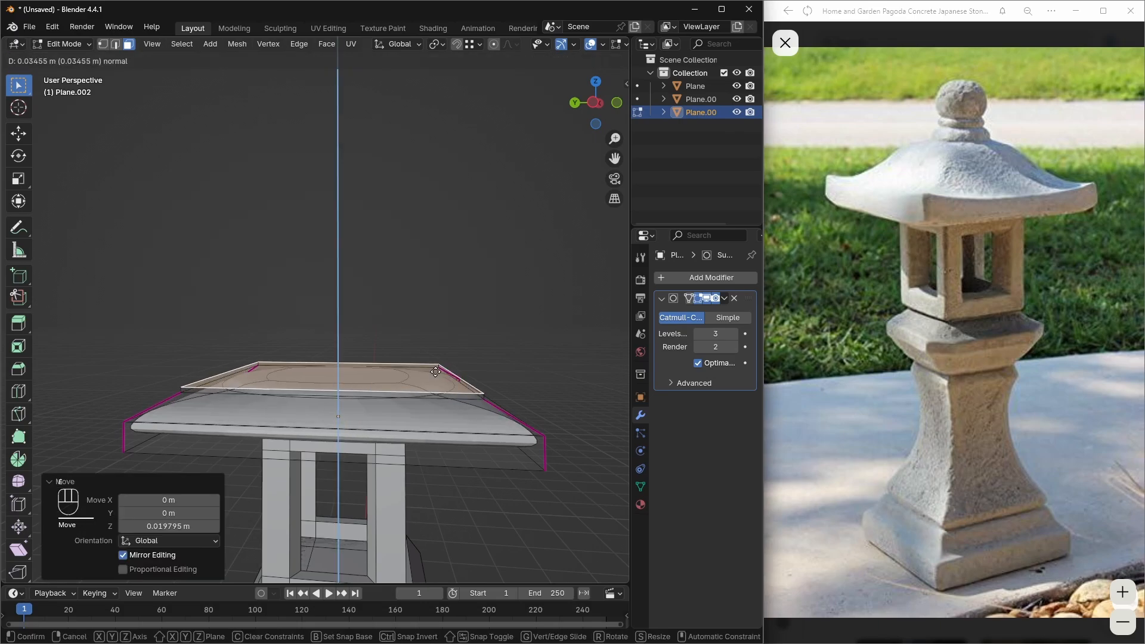
pyautogui.click(507, 353)
pyautogui.press('s')
pyautogui.click(475, 343)
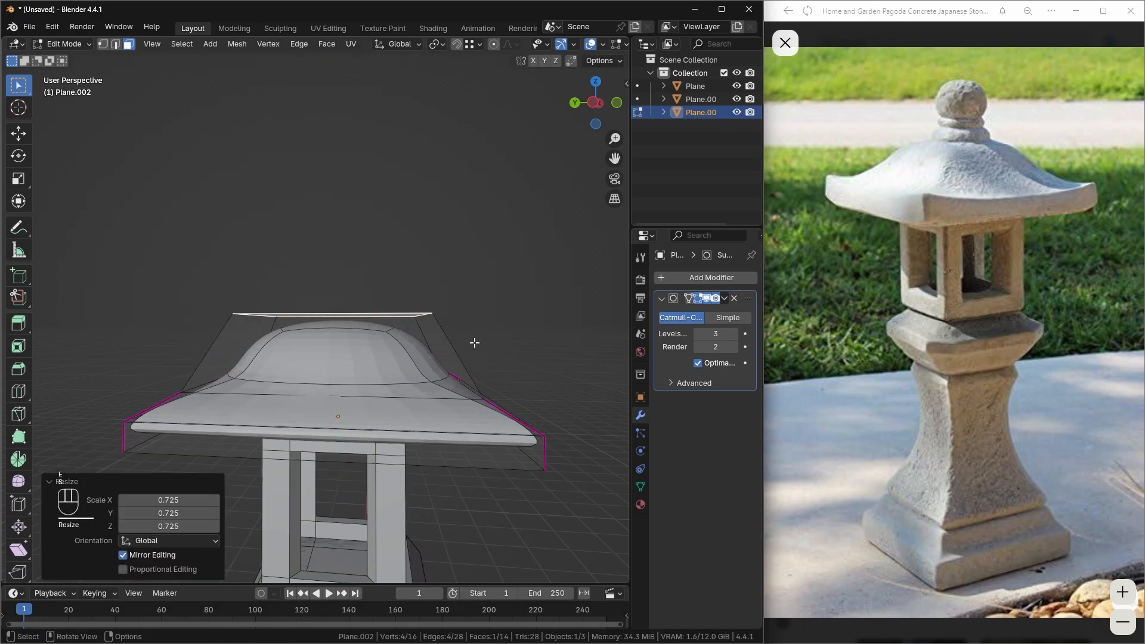
pyautogui.scroll(-1, 478, 344)
pyautogui.press('Tab')
pyautogui.moveTo(478, 344)
pyautogui.mouseDown(button='middle')
pyautogui.moveTo(431, 370)
pyautogui.moveTo(417, 345)
pyautogui.moveTo(464, 356)
pyautogui.moveTo(460, 394)
pyautogui.moveTo(442, 391)
pyautogui.moveTo(470, 376)
pyautogui.moveTo(449, 382)
pyautogui.moveTo(508, 399)
pyautogui.mouseUp(button='middle')
# - Crease the upper edge loop of the roof rim together with one of its lower edges
pyautogui.press('Tab')
pyautogui.press('2')
pyautogui.keyDown('alt'); pyautogui.click(422, 370); pyautogui.keyUp('alt')
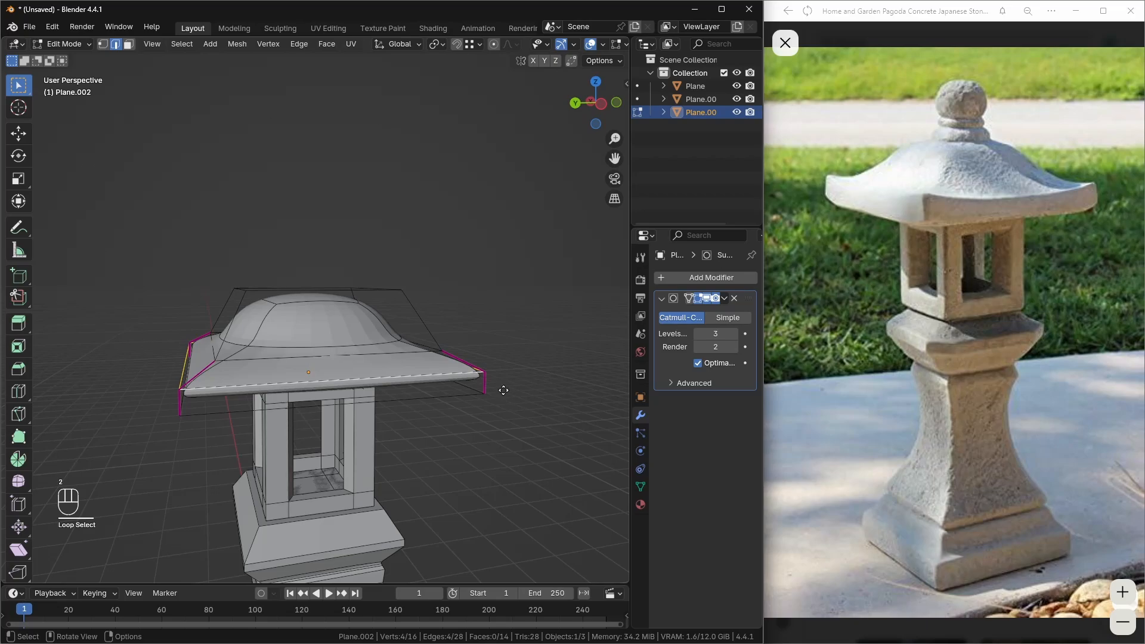
pyautogui.press('g')
pyautogui.press('z')
pyautogui.press('Escape')
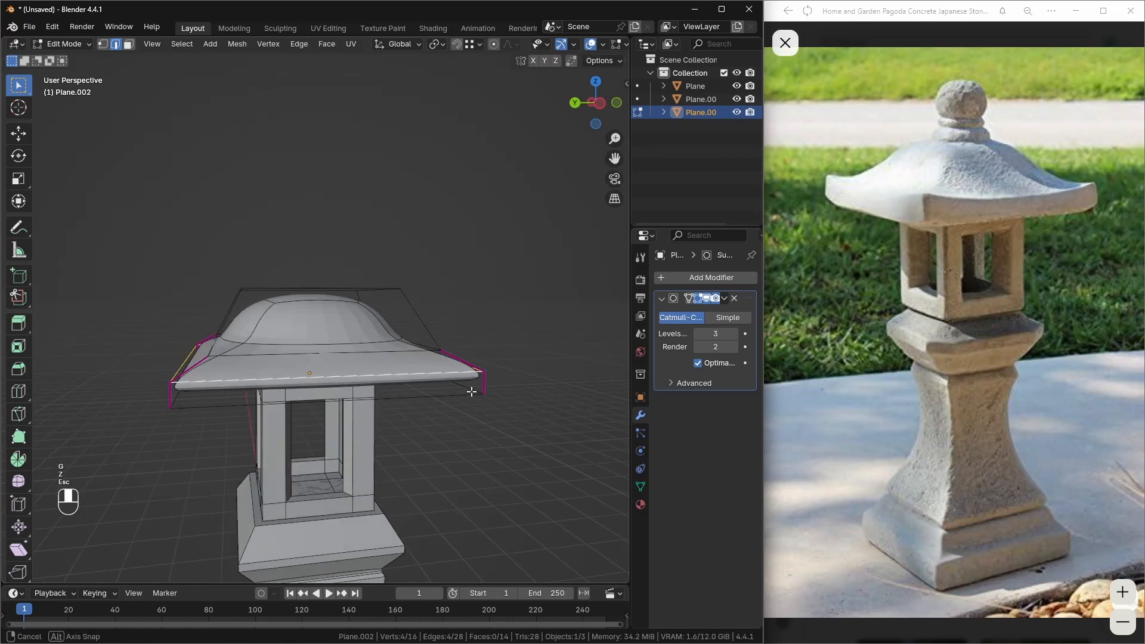
pyautogui.moveTo(471, 392); pyautogui.dragTo(453, 407, button='middle')
pyautogui.hotkey('shift', 'e')
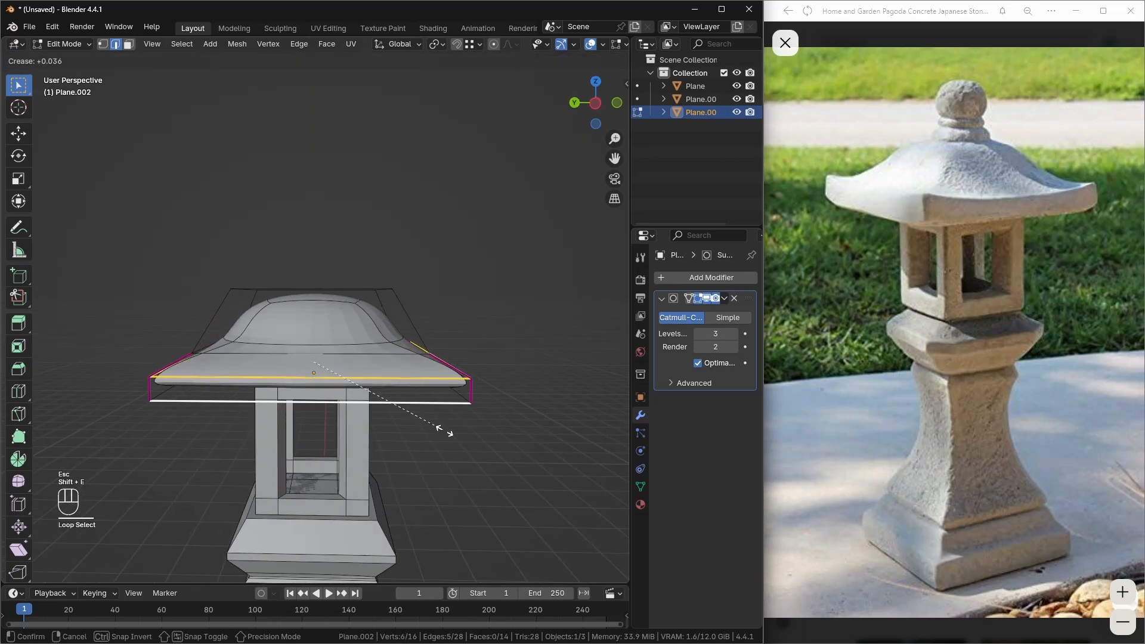
pyautogui.click(574, 424)
pyautogui.press('Tab')
# - Crease the three remaining lower edges of the roof rim
pyautogui.moveTo(573, 425); pyautogui.dragTo(442, 358, button='middle')
pyautogui.press('Tab')
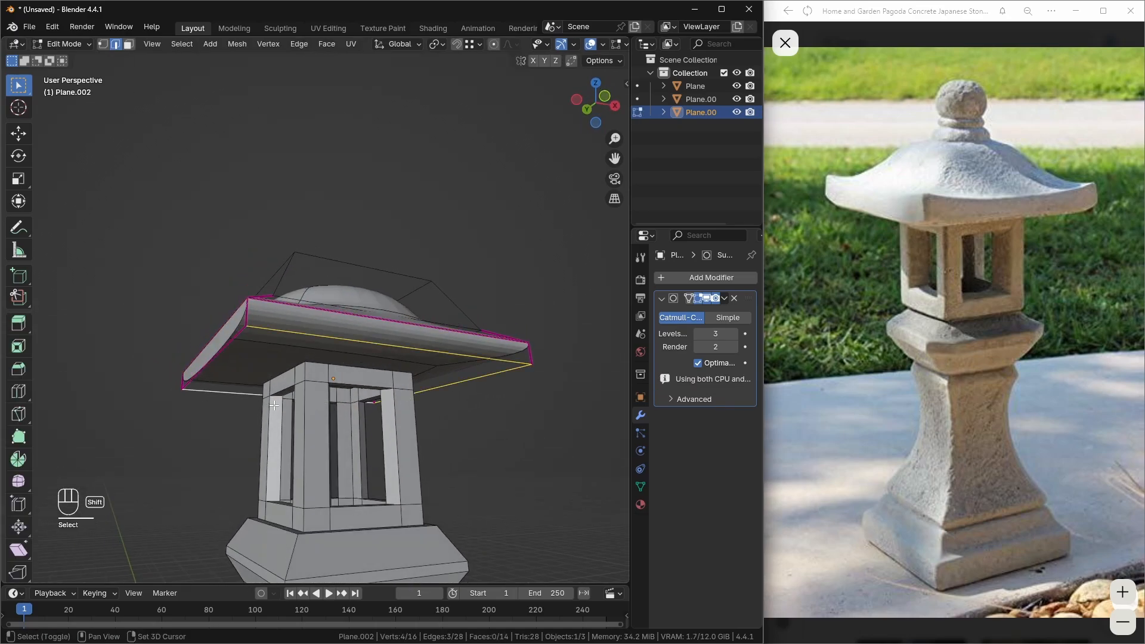
pyautogui.hotkey('shift', 'e')
pyautogui.click(453, 448)
pyautogui.press('Tab')
# - Crease the four slanted corner edges of the roof's upper tier to sharpen its ridges
pyautogui.moveTo(456, 373); pyautogui.dragTo(405, 371, button='middle')
pyautogui.press('Tab')
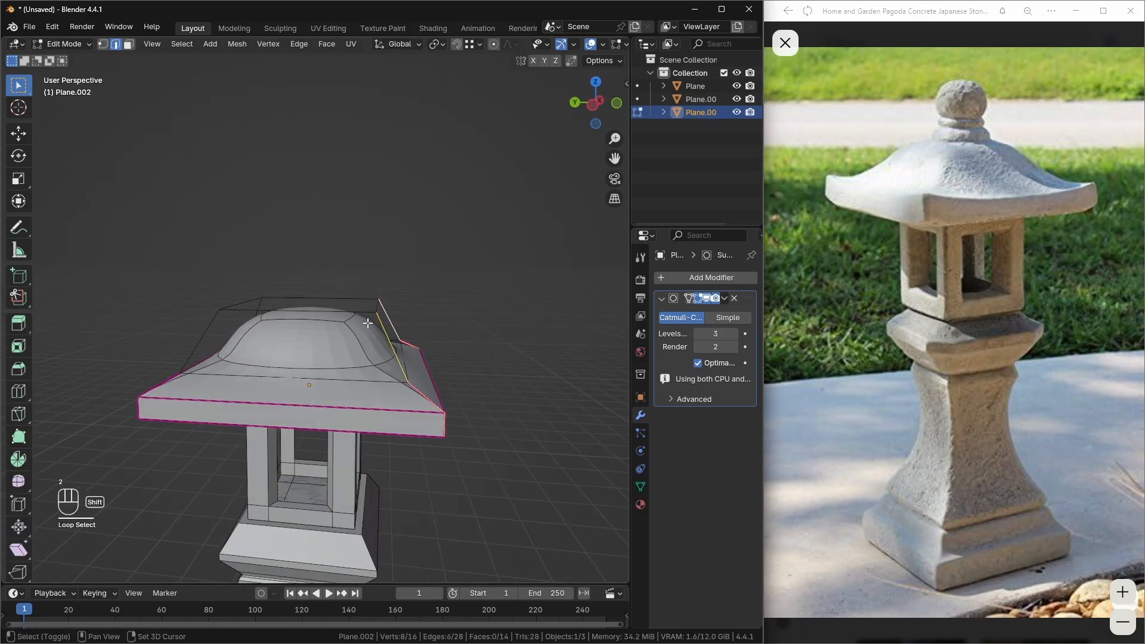
pyautogui.moveTo(262, 303); pyautogui.dragTo(316, 332, button='middle')
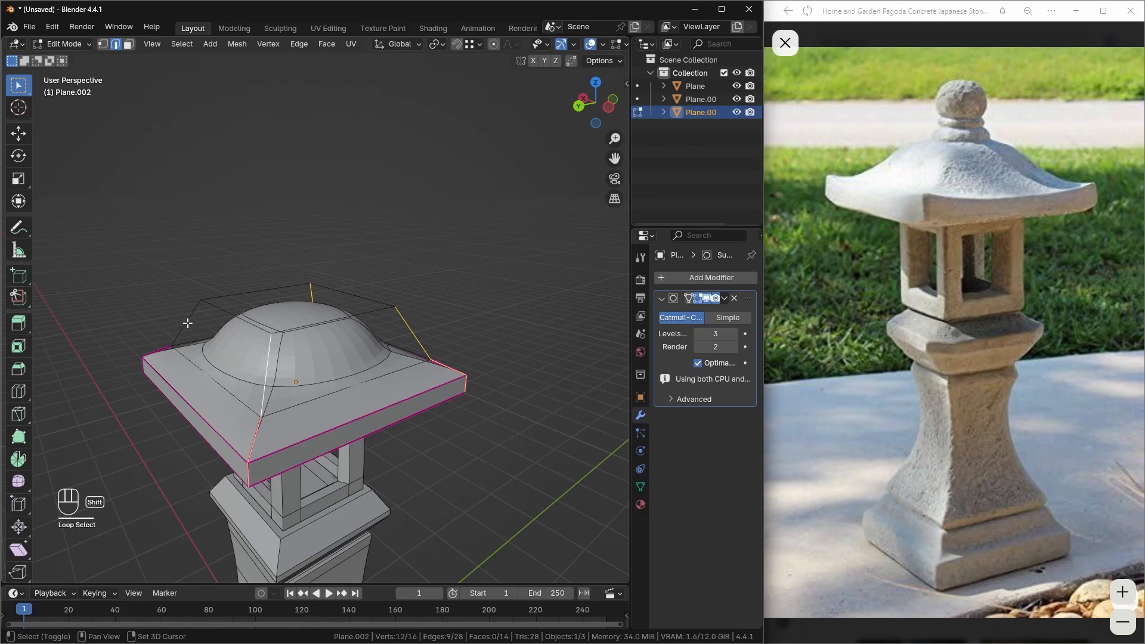
pyautogui.hotkey('shift', 'e')
pyautogui.click(503, 488)
pyautogui.press('Tab')
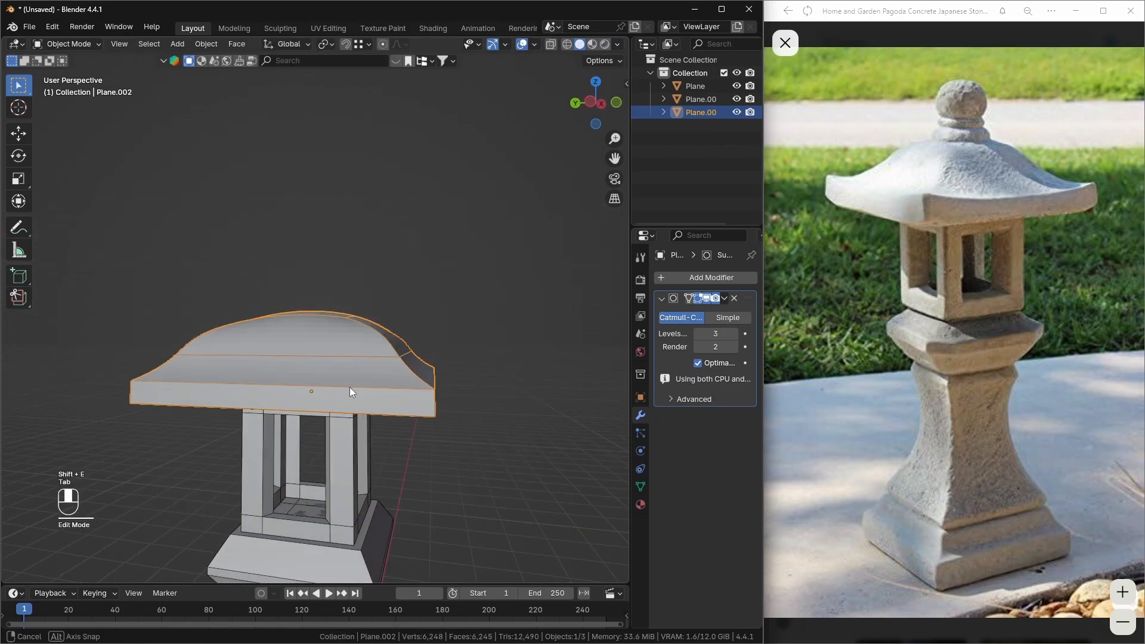
# - Scale the edge loop at the base of the roof's upper tier to about 0.902
pyautogui.moveTo(316, 389); pyautogui.dragTo(360, 404, button='middle')
pyautogui.press('Tab')
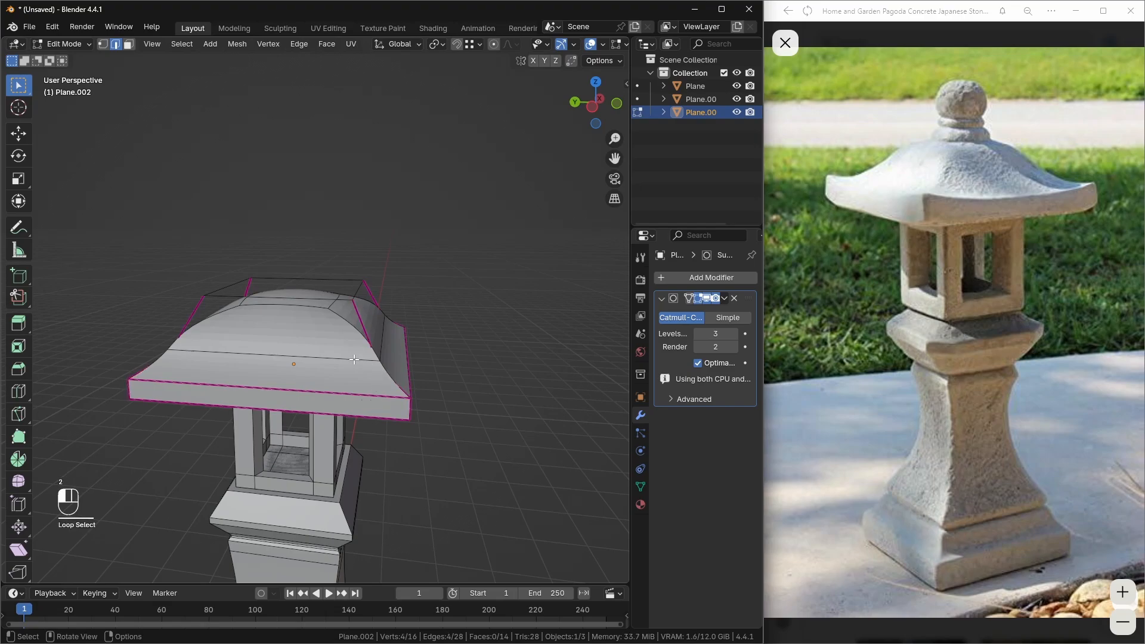
pyautogui.hotkey('alt', 'z')
pyautogui.hotkey('alt', 'z')
pyautogui.press('s')
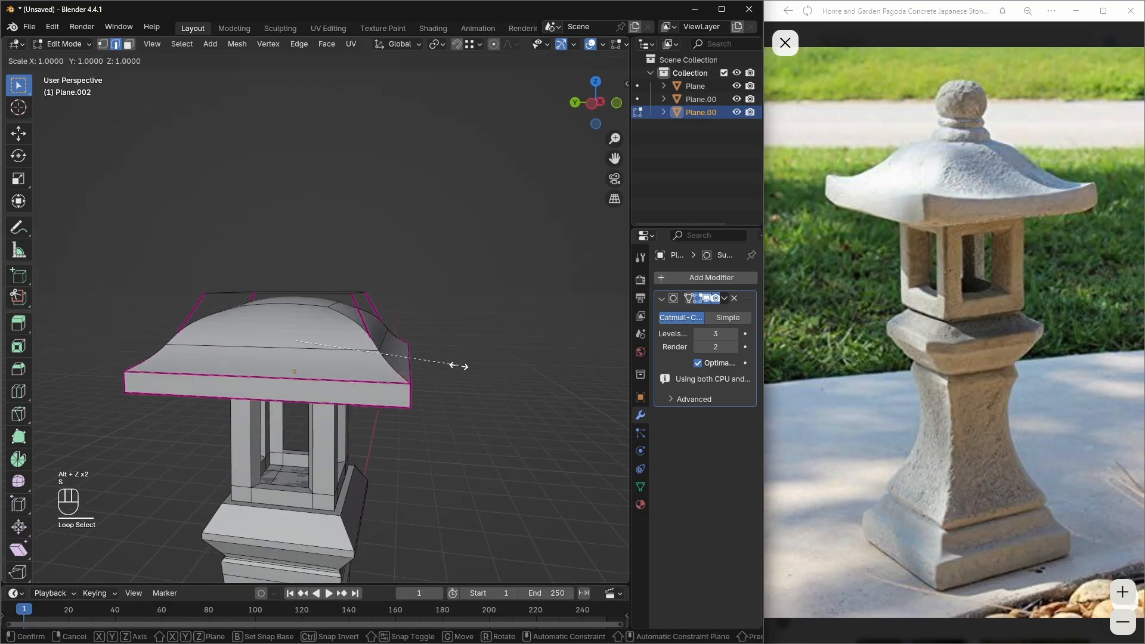
pyautogui.click(442, 364)
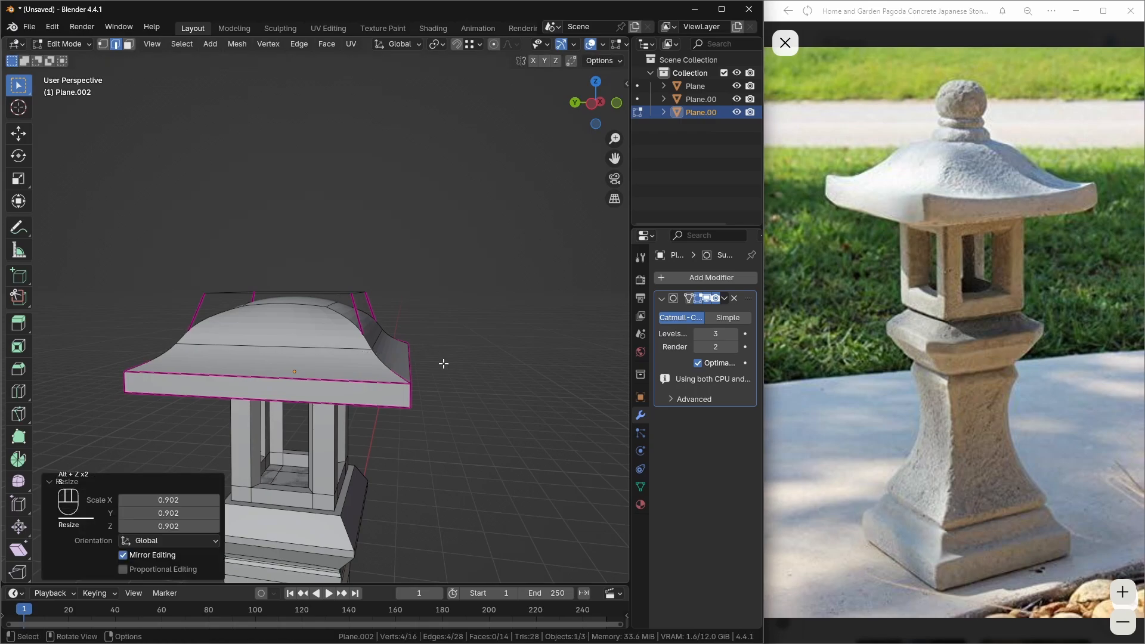
# - Lower the roof's top face by about 0.054 m along Z
pyautogui.moveTo(442, 363); pyautogui.dragTo(324, 346, button='middle')
pyautogui.keyDown('alt'); pyautogui.click(331, 344); pyautogui.keyUp('alt')
pyautogui.press('f')
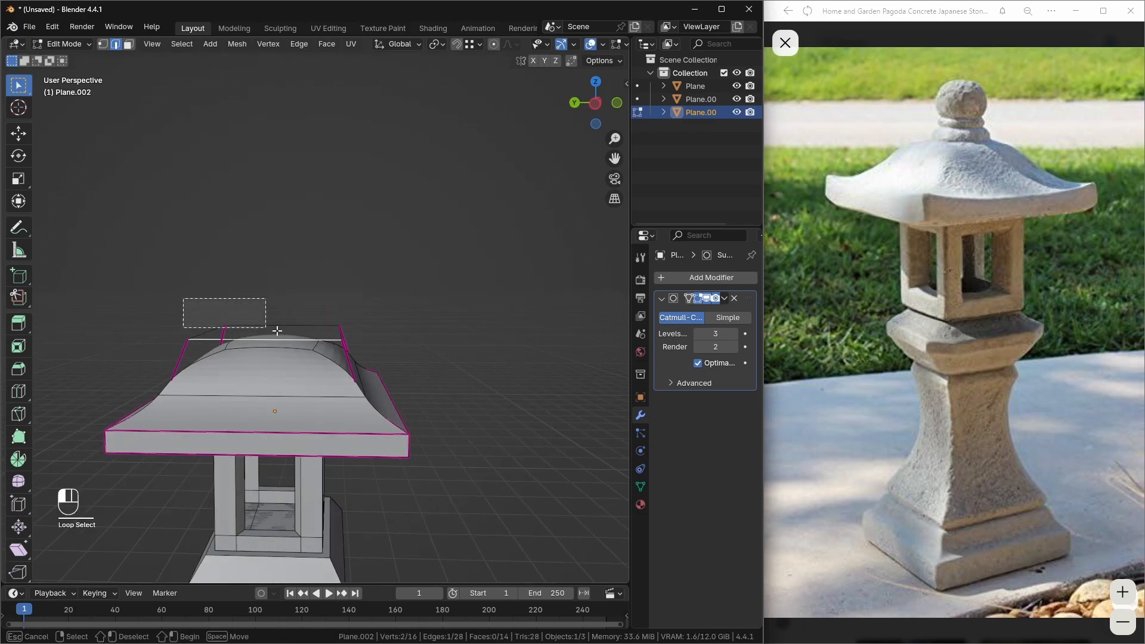
pyautogui.press('g')
pyautogui.press('z')
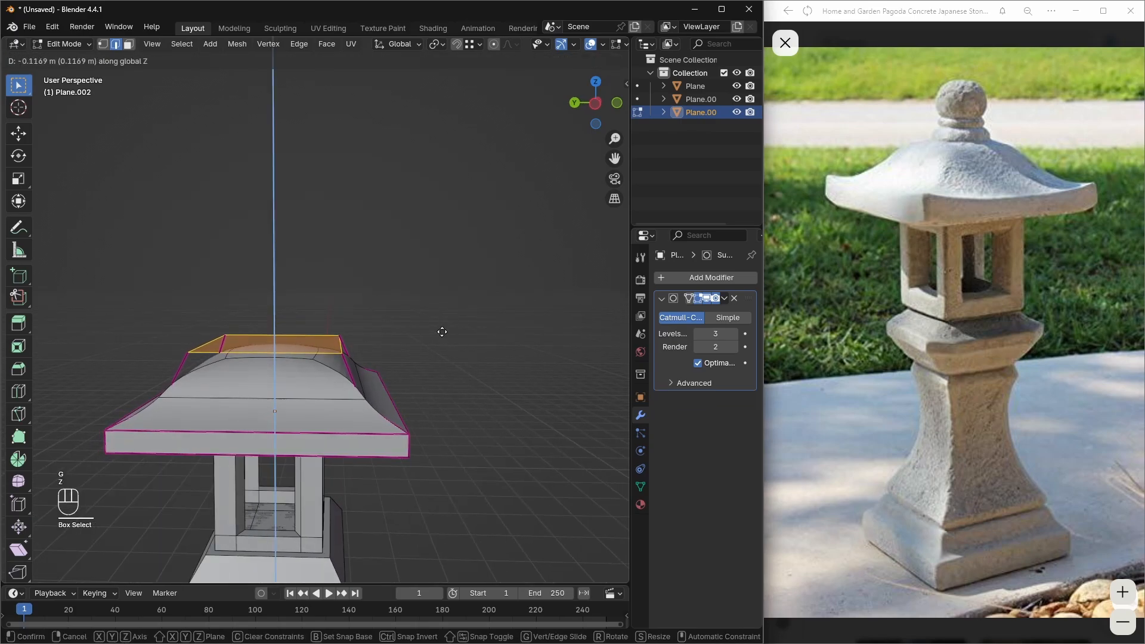
pyautogui.click(430, 353)
# - Extrude the roof's top face slightly upward and scale it inward to form a small top tier
pyautogui.moveTo(429, 352)
pyautogui.mouseDown(button='middle')
pyautogui.moveTo(417, 343)
pyautogui.moveTo(422, 361)
pyautogui.mouseUp(button='middle')
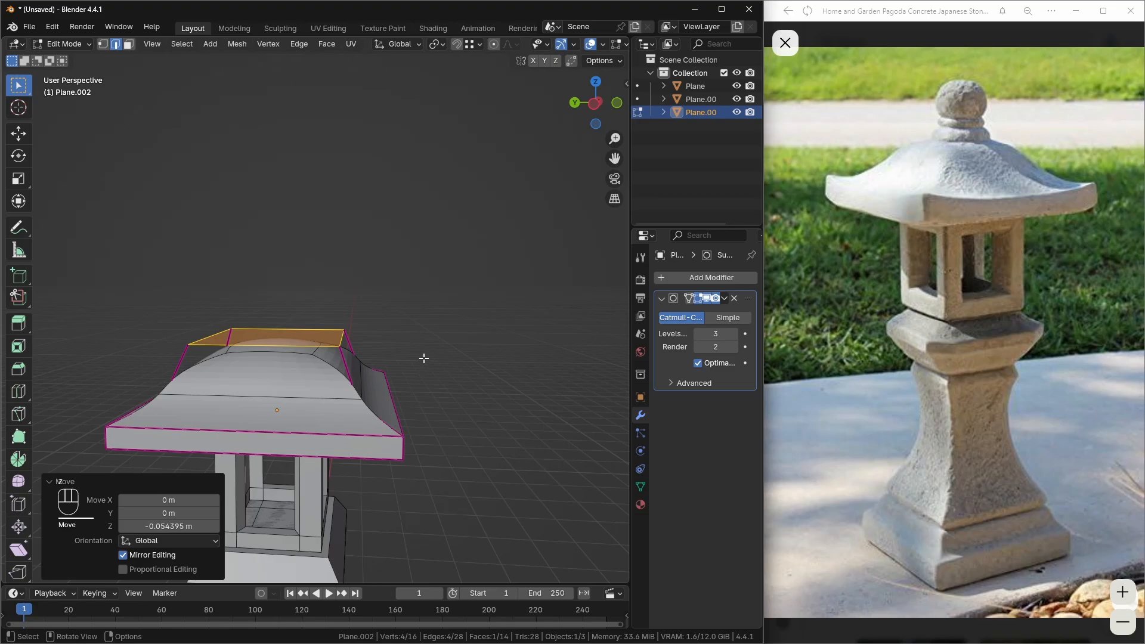
pyautogui.press('e')
pyautogui.click(417, 348)
pyautogui.press('s')
pyautogui.click(366, 335)
# - Crease the four corner edges of the new top tier, then return to Object Mode and deselect the roof
pyautogui.click(324, 338)
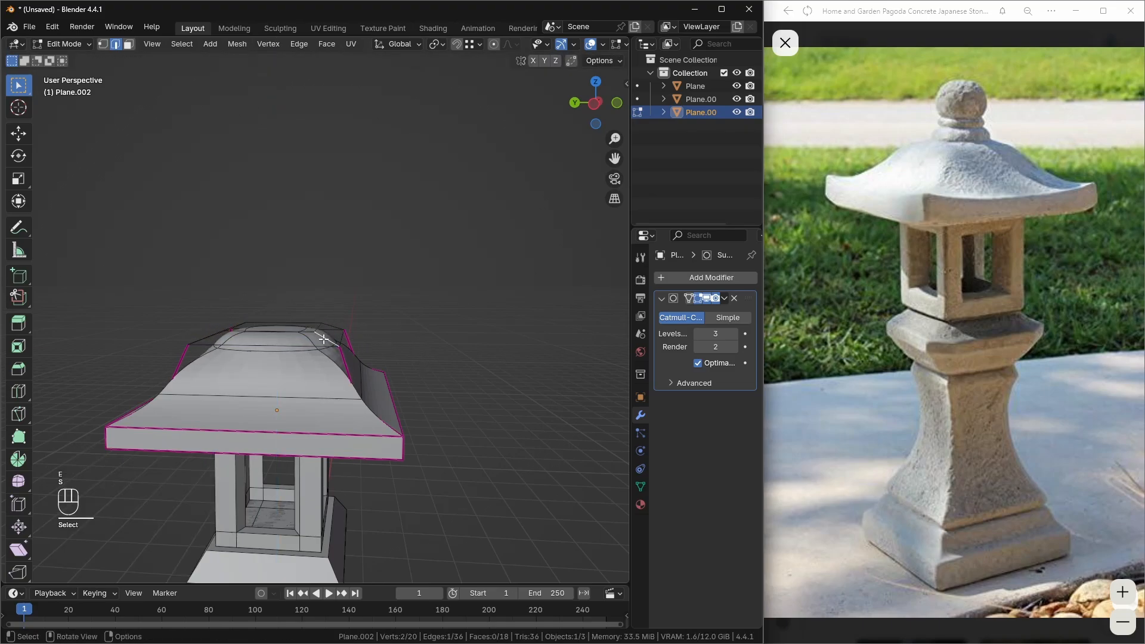
pyautogui.moveTo(324, 339); pyautogui.dragTo(326, 368, button='middle')
pyautogui.keyDown('shift'); pyautogui.click(326, 308); pyautogui.keyUp('shift')
pyautogui.moveTo(325, 308); pyautogui.dragTo(346, 337, button='middle')
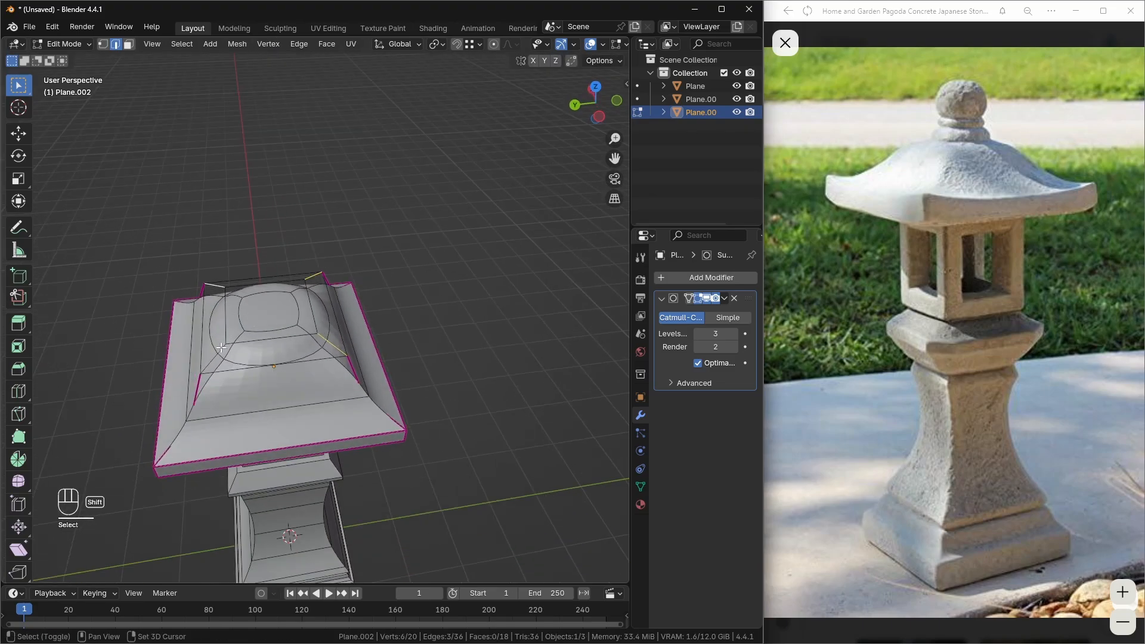
pyautogui.hotkey('shift', 'e')
pyautogui.click(447, 402)
pyautogui.press('Tab')
pyautogui.moveTo(447, 401); pyautogui.dragTo(370, 334, button='middle')
pyautogui.click(385, 336)
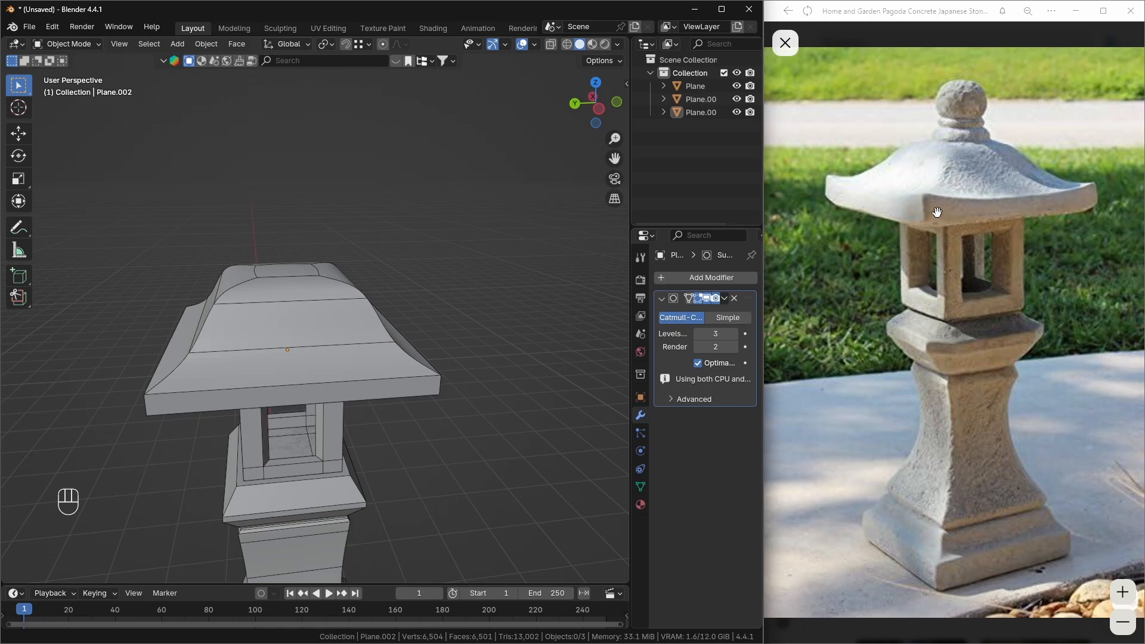
# - Add two perpendicular centered loop cuts across the roof, one through the middle in each direction
pyautogui.moveTo(448, 318); pyautogui.dragTo(376, 353, button='middle')
pyautogui.press('Tab')
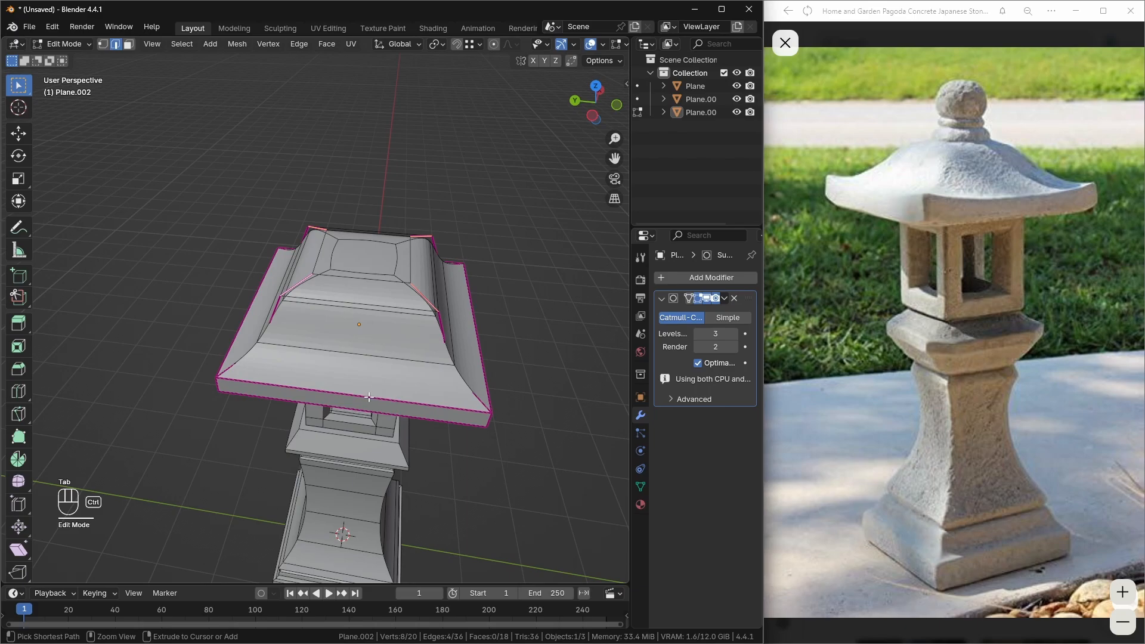
pyautogui.hotkey('ctrl', 'r')
pyautogui.click(357, 337)
pyautogui.rightClick(357, 337)
pyautogui.moveTo(356, 337); pyautogui.dragTo(397, 339, button='middle')
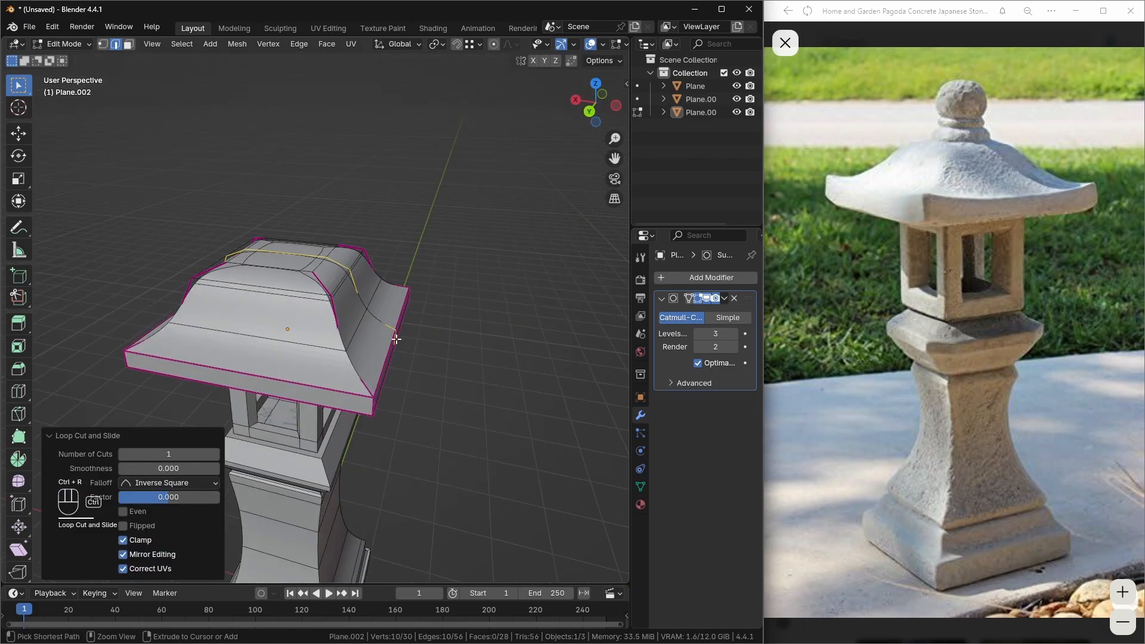
pyautogui.hotkey('ctrl', 'r')
pyautogui.moveTo(314, 333); pyautogui.dragTo(411, 338, button='middle')
# - Raise the vertices at the roof rim's four corners by about 0.162 m along Z
pyautogui.press('1')
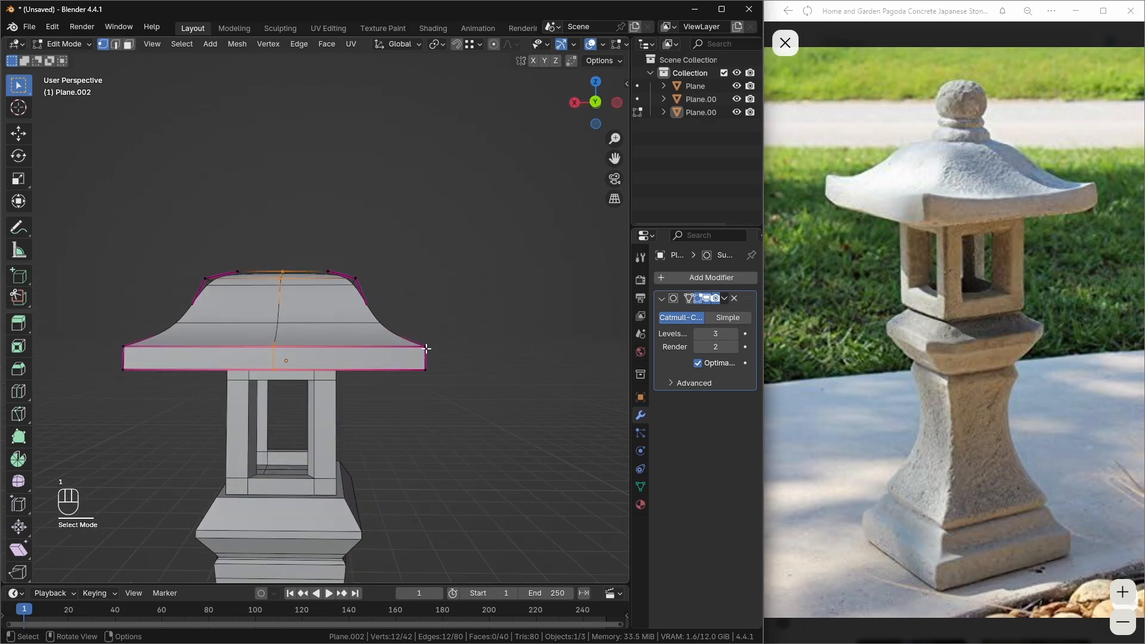
pyautogui.moveTo(418, 339); pyautogui.dragTo(438, 378)
pyautogui.moveTo(438, 378); pyautogui.dragTo(318, 353, button='middle')
pyautogui.keyDown('shift'); pyautogui.moveTo(397, 320); pyautogui.dragTo(437, 384); pyautogui.keyUp('shift')
pyautogui.moveTo(451, 387); pyautogui.dragTo(354, 399, button='middle')
pyautogui.keyDown('shift'); pyautogui.moveTo(405, 302); pyautogui.dragTo(439, 353); pyautogui.keyUp('shift')
pyautogui.keyDown('shift'); pyautogui.moveTo(429, 368); pyautogui.dragTo(472, 371, button='middle'); pyautogui.keyUp('shift')
pyautogui.rightClick(471, 371)
pyautogui.press('Escape')
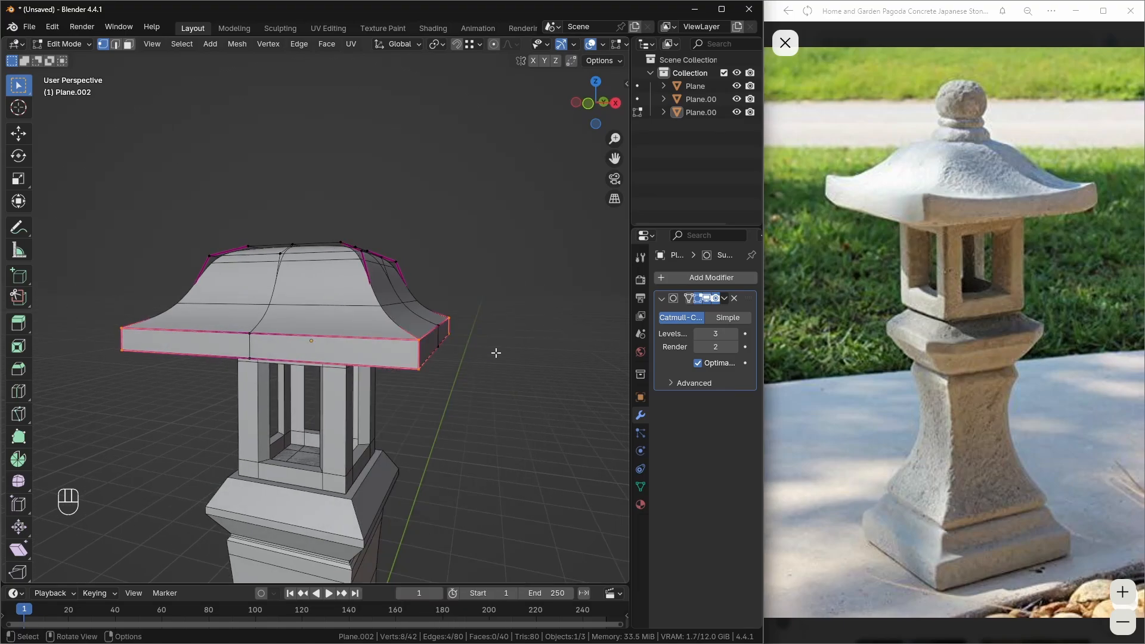
pyautogui.press('g')
pyautogui.press('z')
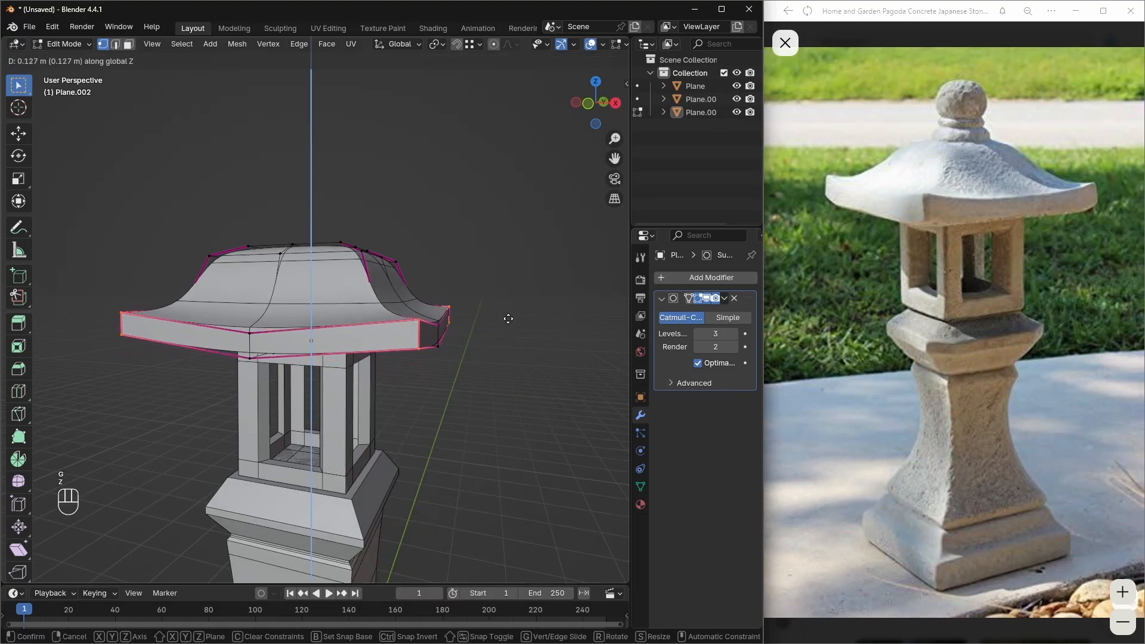
pyautogui.click(505, 317)
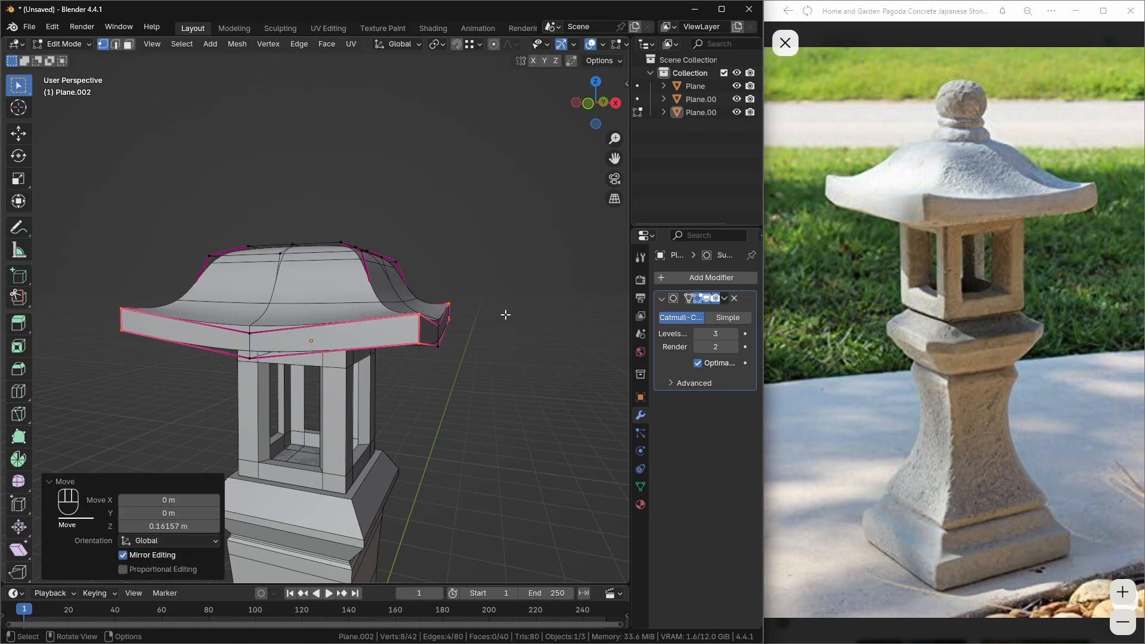
# - Examine the upturned roof in Object Mode against the reference photo
pyautogui.press('Tab')
pyautogui.scroll(-1, 458, 391)
pyautogui.moveTo(420, 352)
pyautogui.mouseDown(button='middle')
pyautogui.moveTo(458, 392)
pyautogui.moveTo(346, 371)
pyautogui.moveTo(349, 332)
pyautogui.moveTo(324, 338)
pyautogui.moveTo(378, 317)
pyautogui.moveTo(413, 338)
pyautogui.mouseUp(button='middle')
pyautogui.scroll(-6, 342, 369)
pyautogui.scroll(3, 340, 358)
pyautogui.click(349, 328)
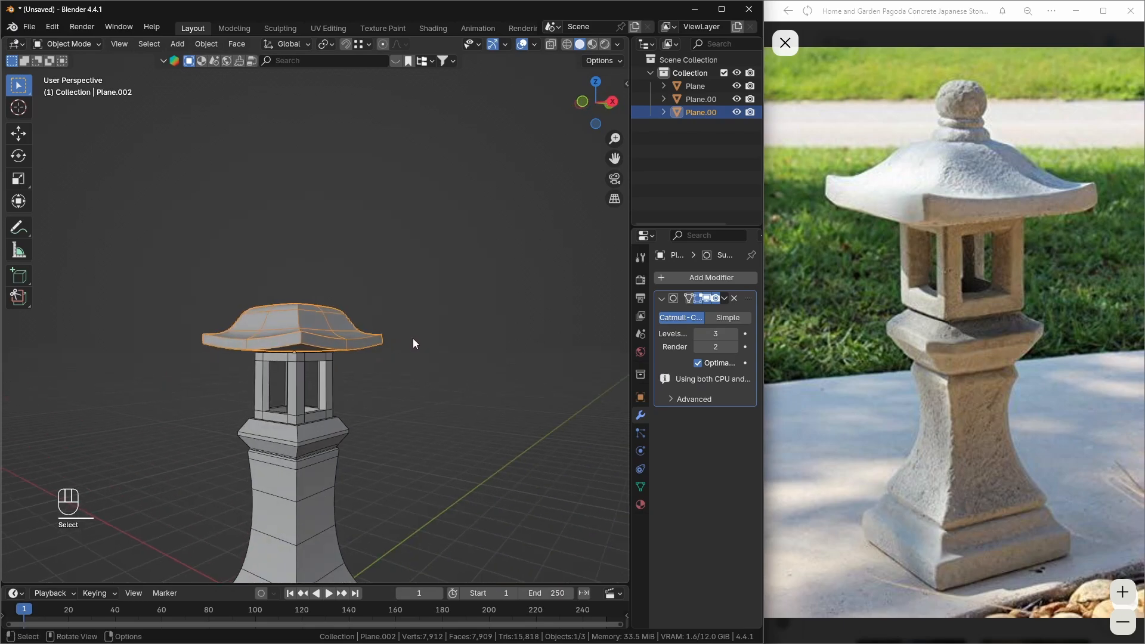
pyautogui.scroll(3, 394, 343)
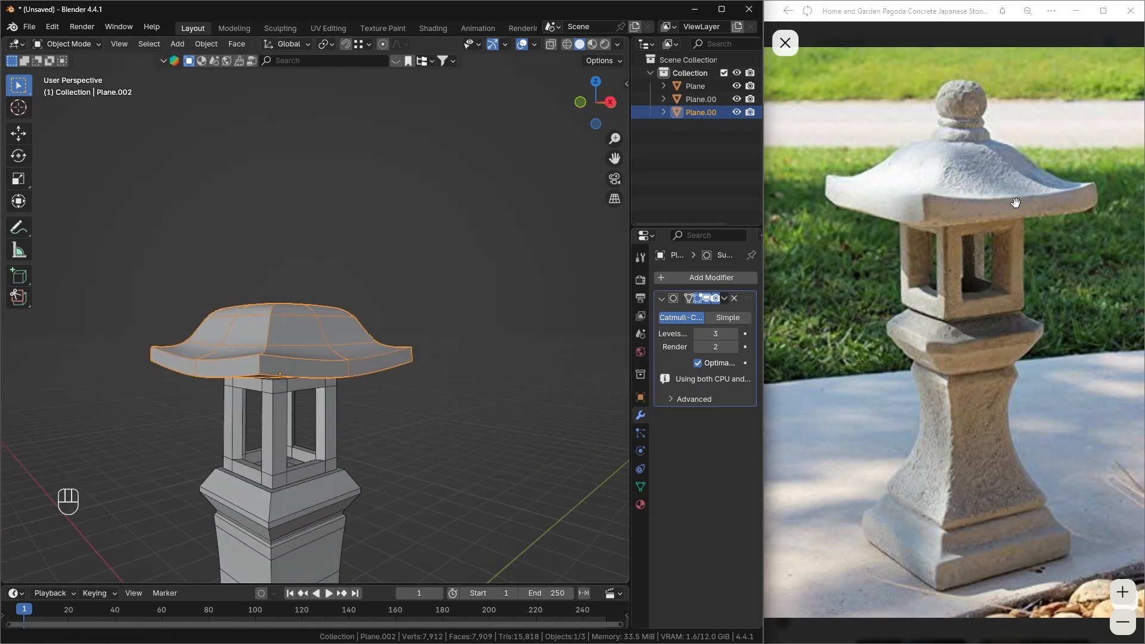
# - Lower the four midpoint vertices of the roof rim's upper edge slightly along Z and return to Object Mode
pyautogui.press('Tab')
pyautogui.moveTo(482, 359); pyautogui.dragTo(394, 396, button='middle')
pyautogui.keyDown('shift'); pyautogui.click(283, 376); pyautogui.keyUp('shift')
pyautogui.moveTo(281, 382); pyautogui.dragTo(472, 352, button='middle')
pyautogui.keyDown('shift'); pyautogui.click(272, 388); pyautogui.keyUp('shift')
pyautogui.keyDown('shift'); pyautogui.click(285, 374); pyautogui.keyUp('shift')
pyautogui.scroll(1, 409, 392)
pyautogui.press('g')
pyautogui.rightClick(442, 350)
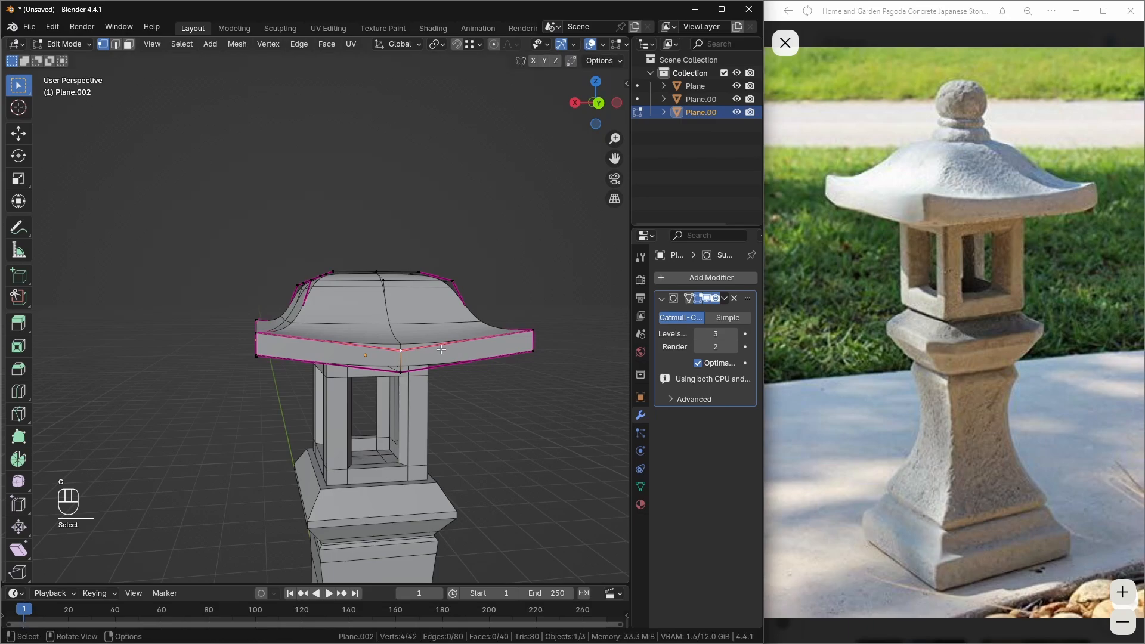
pyautogui.press('z')
pyautogui.rightClick(442, 350)
pyautogui.press('g')
pyautogui.press('z')
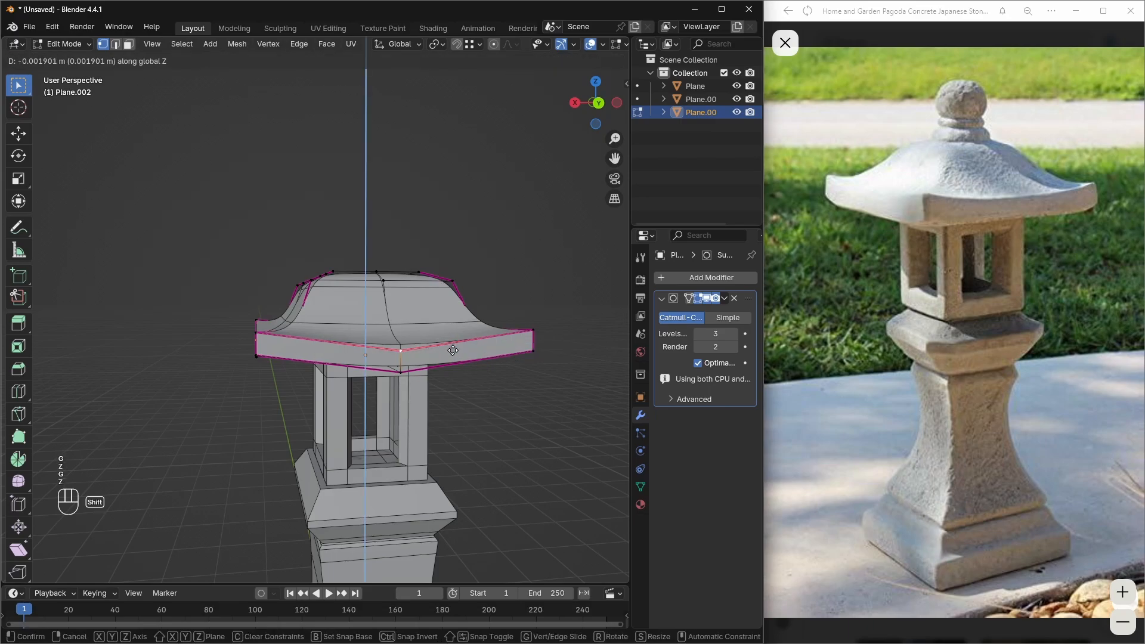
pyautogui.click(457, 419)
pyautogui.press('Tab')
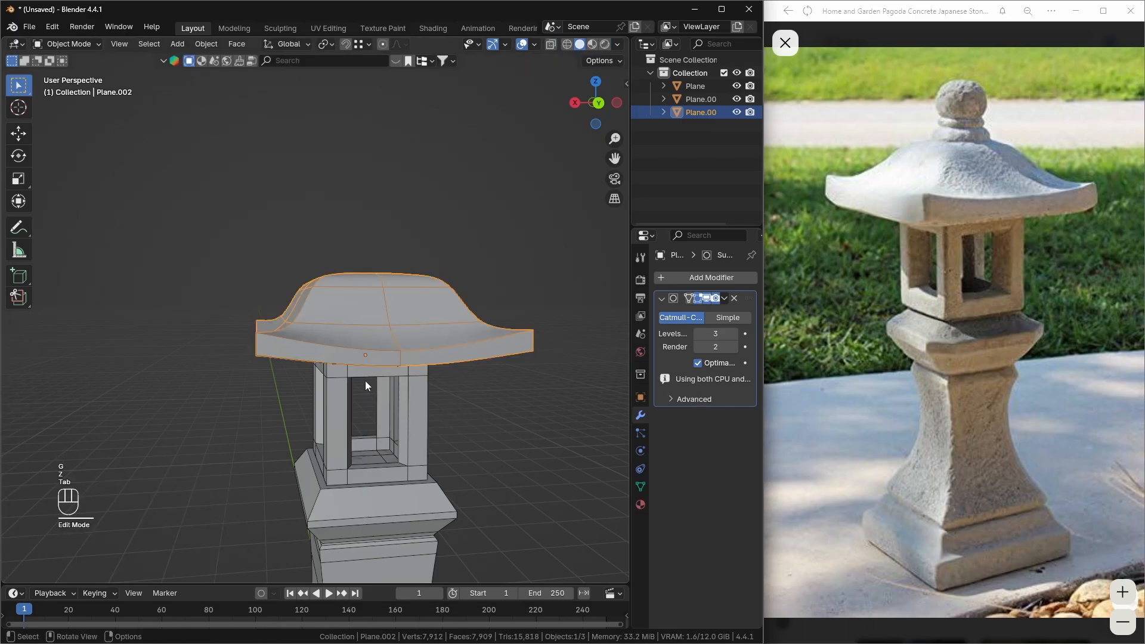
# - Examine the whole lantern's proportions against the reference photo with nothing selected
pyautogui.moveTo(365, 381); pyautogui.dragTo(397, 340, button='middle')
pyautogui.click(463, 378)
pyautogui.scroll(-1, 405, 381)
pyautogui.scroll(-2, 441, 377)
pyautogui.scroll(-5, 392, 388)
pyautogui.scroll(2, 370, 399)
pyautogui.scroll(2, 353, 380)
pyautogui.keyDown('shift'); pyautogui.moveTo(383, 387); pyautogui.dragTo(367, 330, button='middle'); pyautogui.keyUp('shift')
# - Enlarge the roof slightly, lower it a little along Z onto the lantern chamber and deselect it
pyautogui.click(350, 380)
pyautogui.scroll(1, 356, 351)
pyautogui.press('s')
pyautogui.click(441, 332)
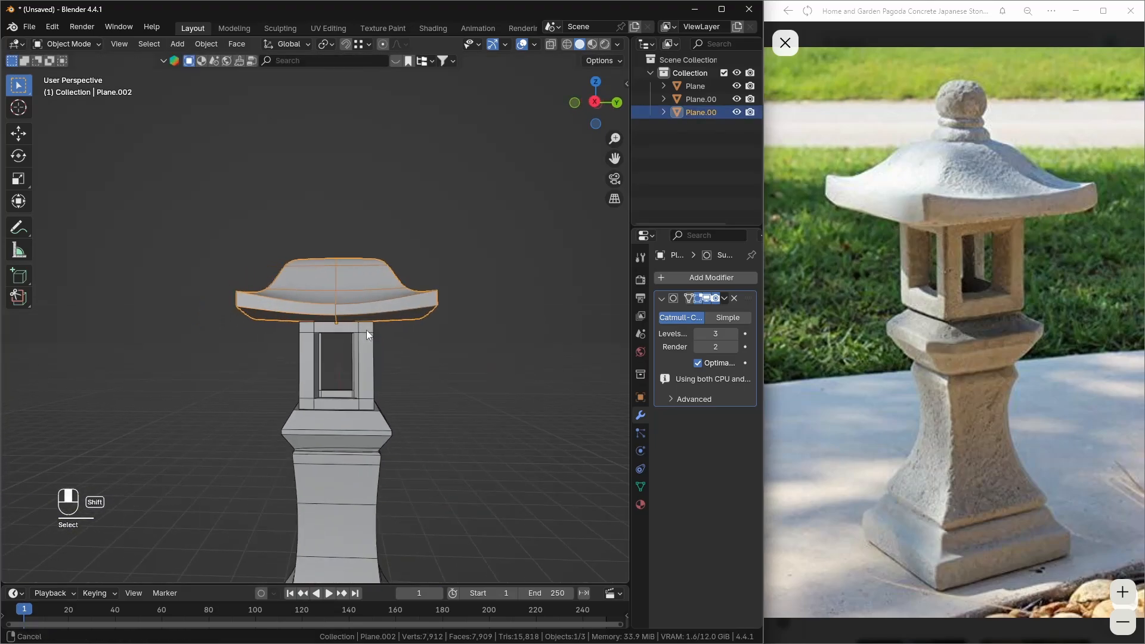
pyautogui.scroll(3, 425, 323)
pyautogui.press('g')
pyautogui.press('z')
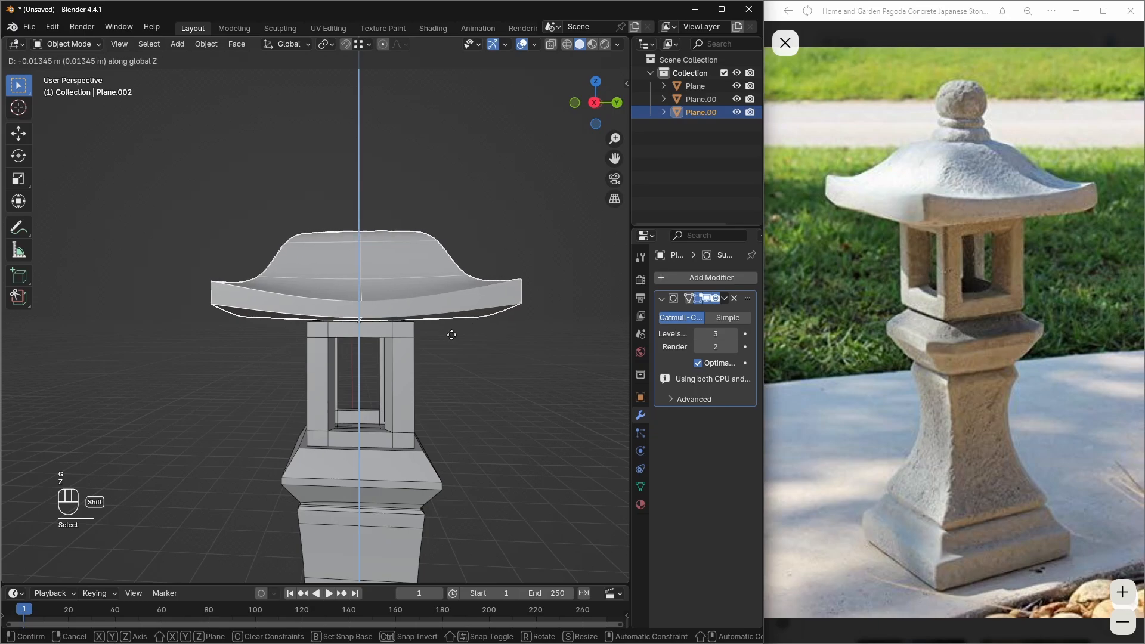
pyautogui.click(451, 359)
pyautogui.click(459, 374)
# - Examine the roof's top from above and compare it with the ball finial in the reference photo
pyautogui.moveTo(458, 374); pyautogui.dragTo(421, 331, button='middle')
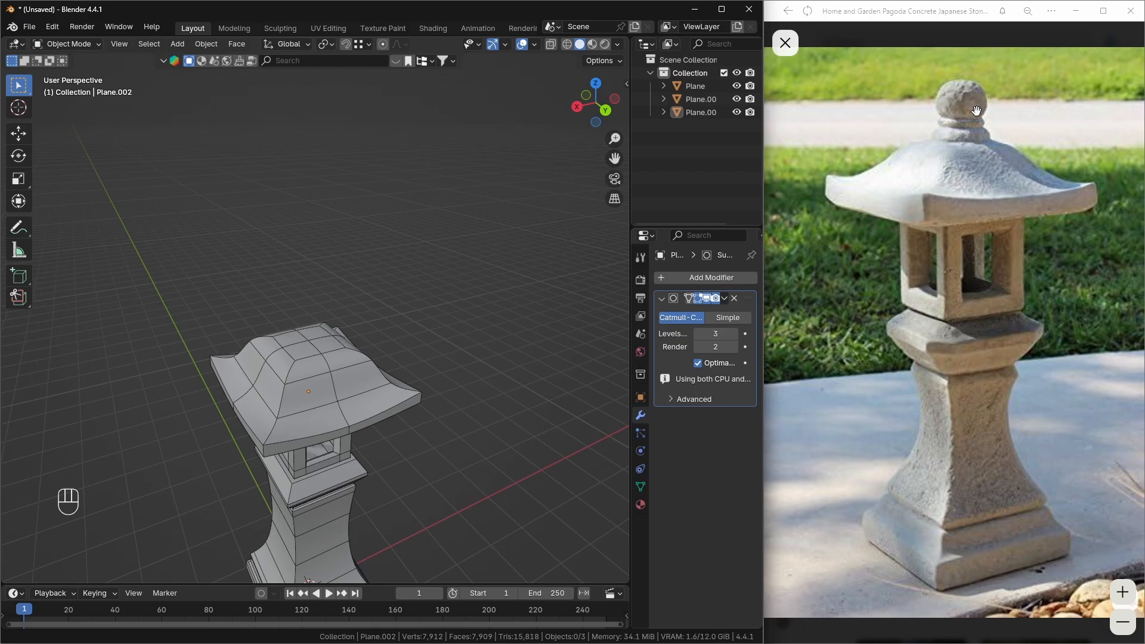
pyautogui.scroll(2, 316, 328)
pyautogui.moveTo(317, 328); pyautogui.dragTo(350, 328, button='middle')
pyautogui.scroll(2, 356, 317)
pyautogui.scroll(-2, 356, 317)
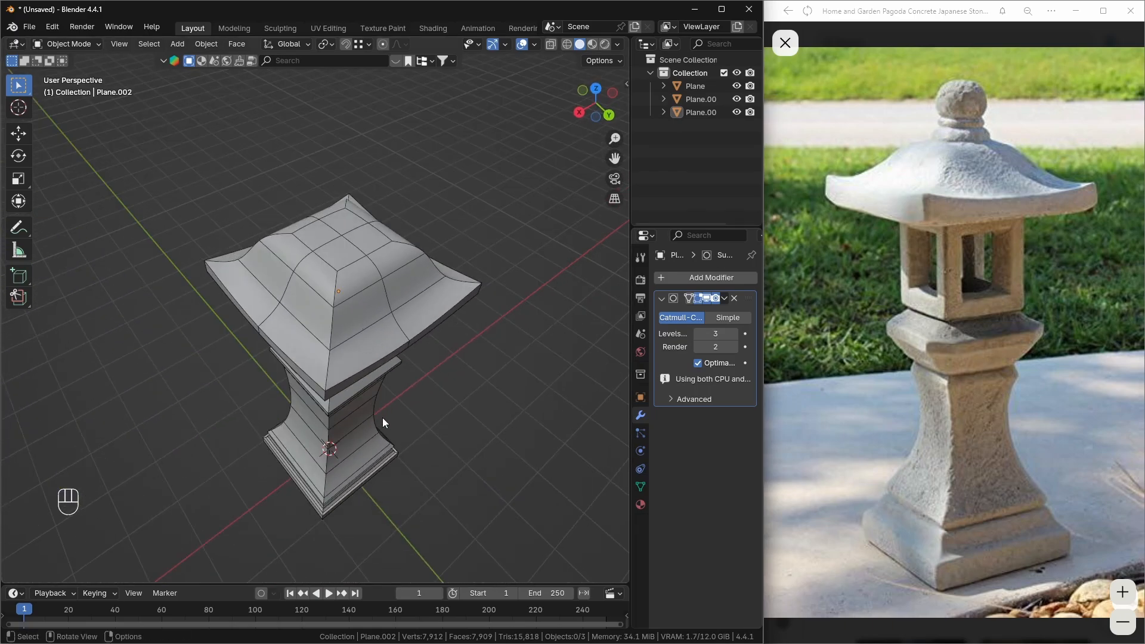
pyautogui.keyDown('shift'); pyautogui.moveTo(384, 421); pyautogui.dragTo(350, 350, button='middle'); pyautogui.keyUp('shift')
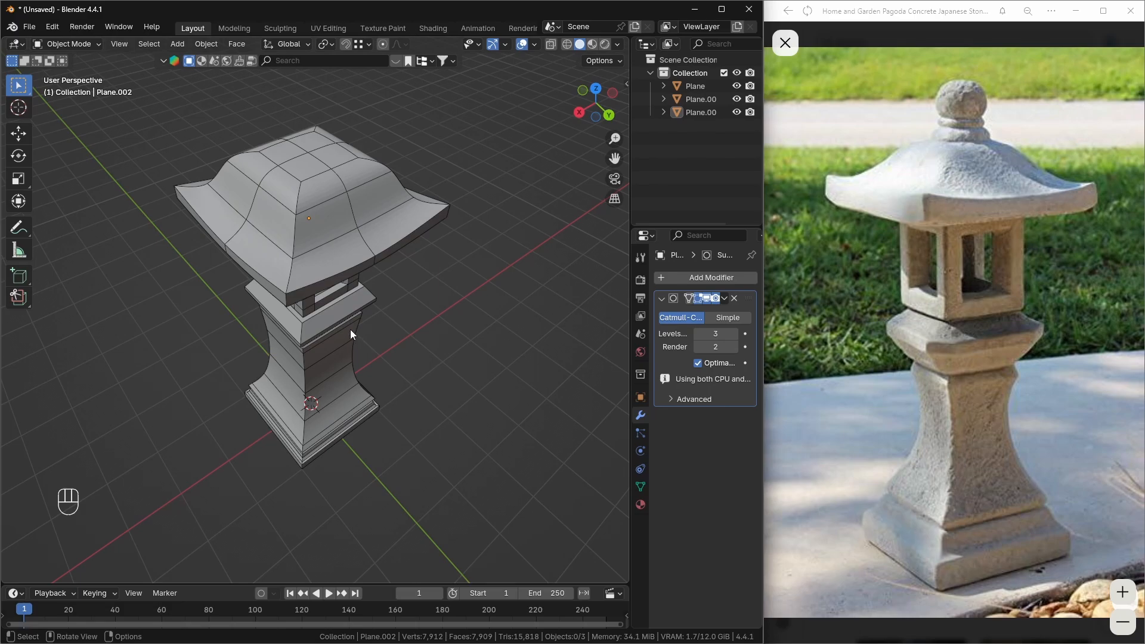
# - Delete the stray object and add a mesh plane raised about 5.64 m along Z above the roof
pyautogui.press('x')
pyautogui.click(372, 332)
pyautogui.hotkey('shift', 'a')
pyautogui.moveTo(371, 324)
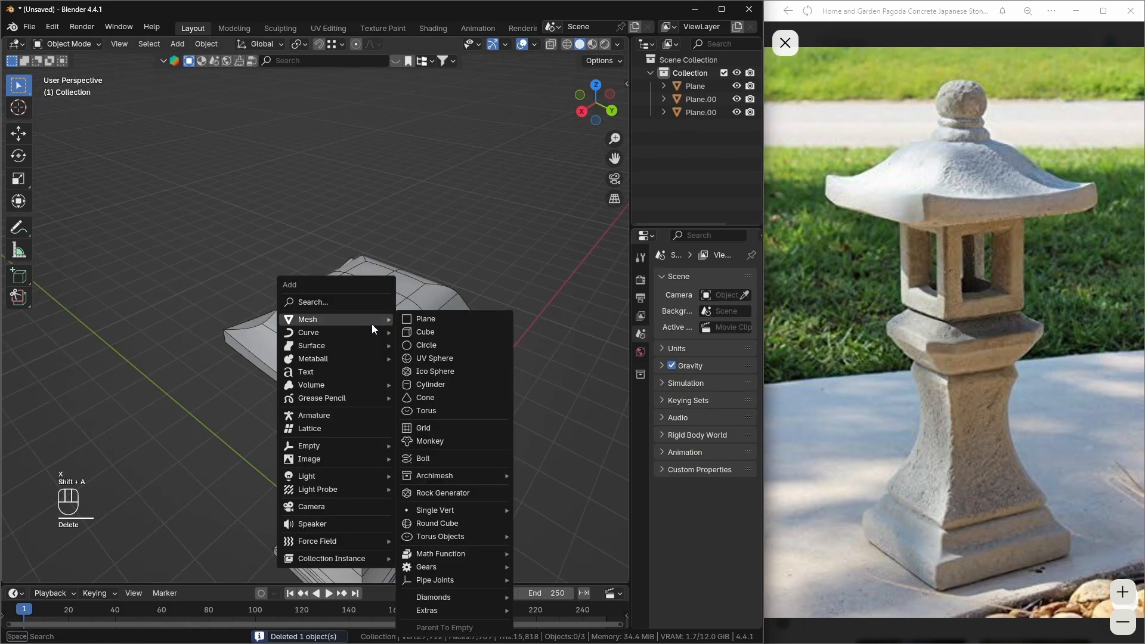
pyautogui.click(418, 320)
pyautogui.press('g')
pyautogui.press('z')
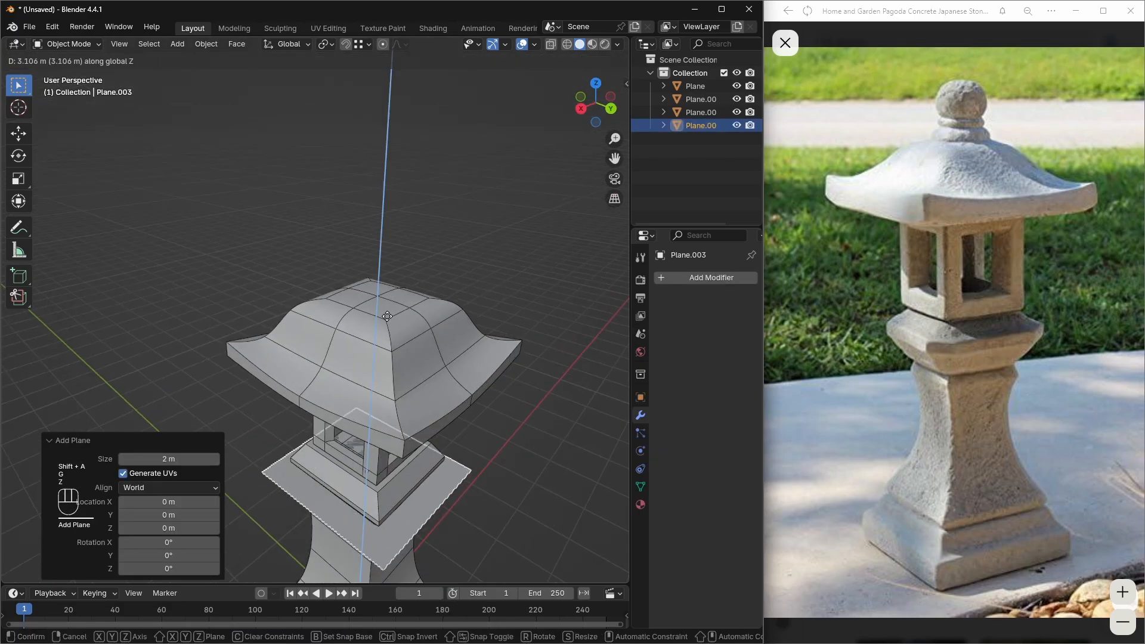
pyautogui.click(609, 301)
# - Give the new plane a Subdivision Surface modifier at viewport level 3 and scale it to about 0.215
pyautogui.click(659, 278)
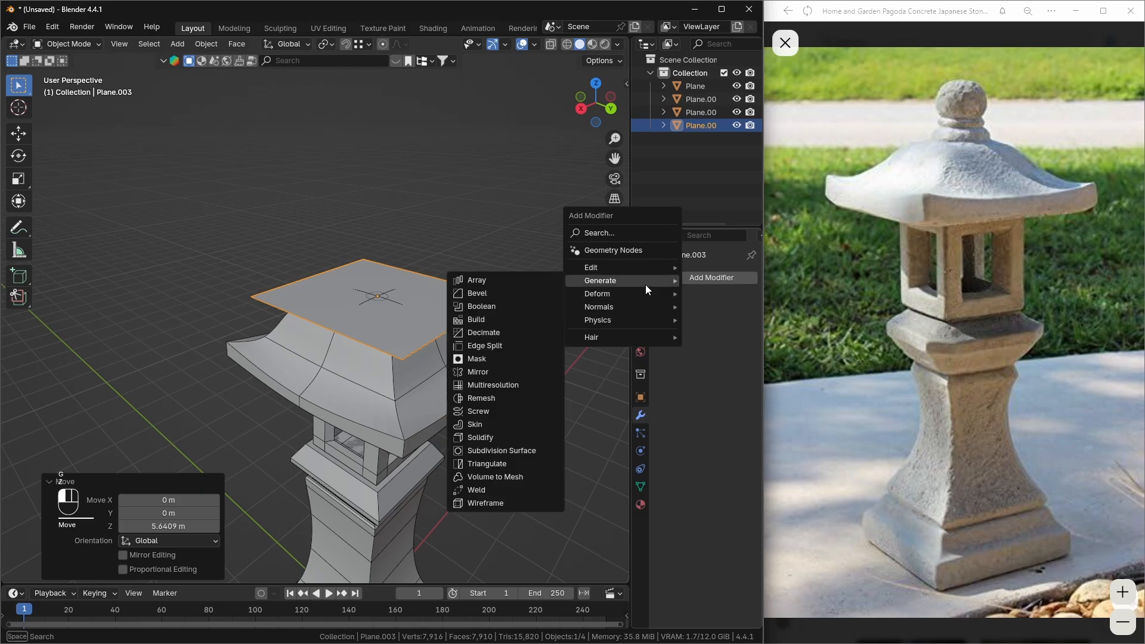
pyautogui.click(671, 277)
pyautogui.moveTo(665, 277)
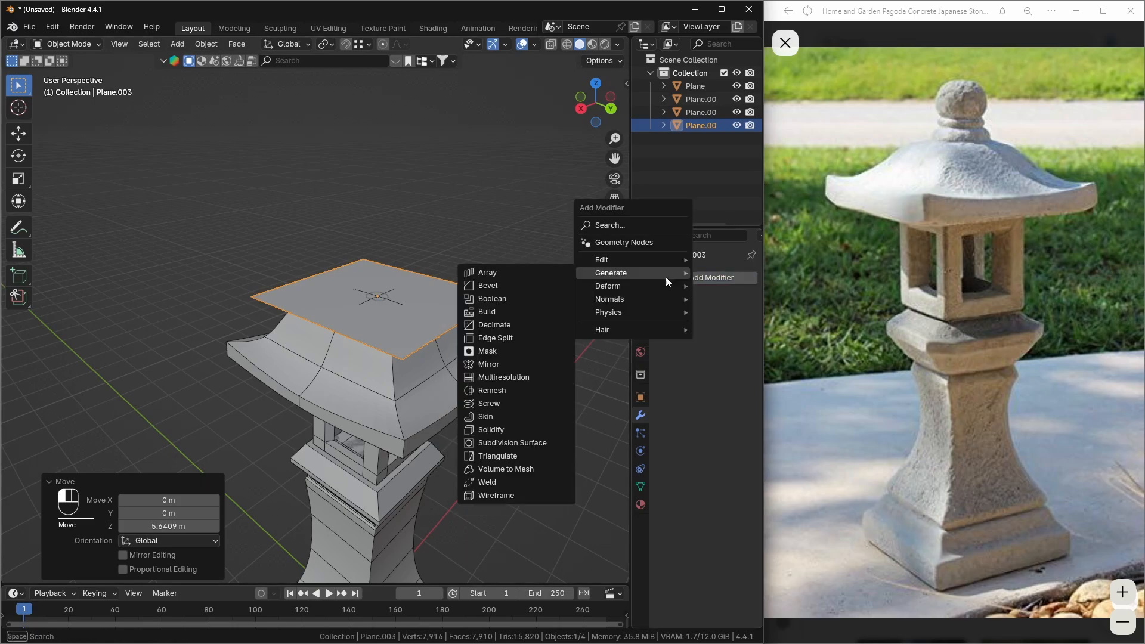
pyautogui.click(518, 444)
pyautogui.hotkey('ctrl', '3')
pyautogui.moveTo(441, 337); pyautogui.dragTo(452, 355, button='middle')
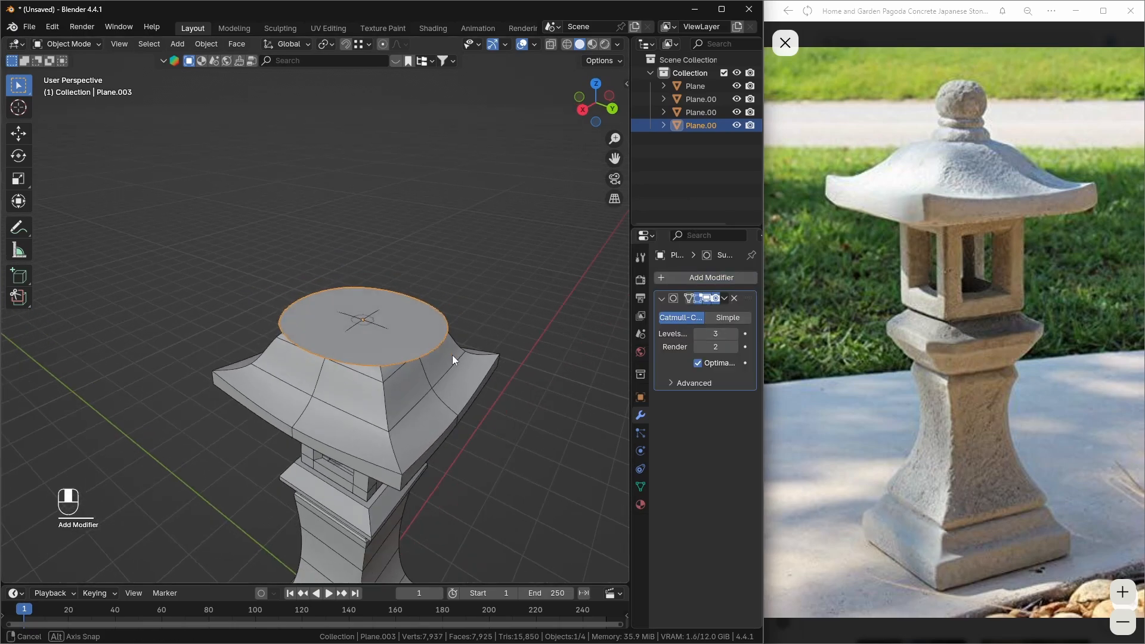
pyautogui.press('s')
pyautogui.click(382, 338)
pyautogui.scroll(3, 400, 344)
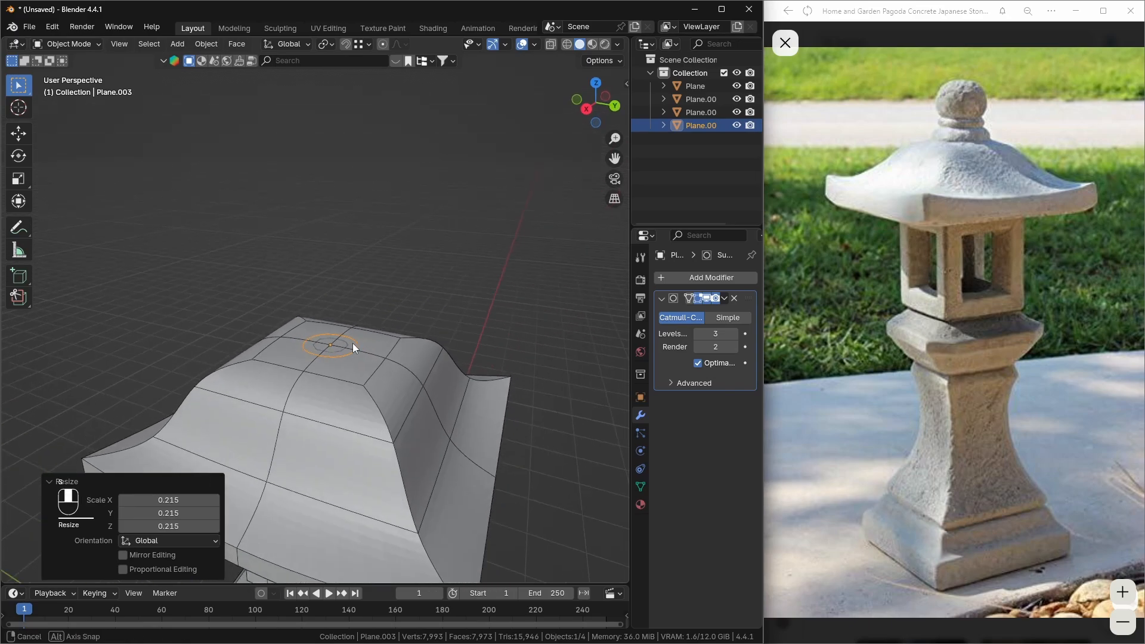
# - Extrude the small plane slightly upward in Edit Mode to form the finial's base block
pyautogui.press('Tab')
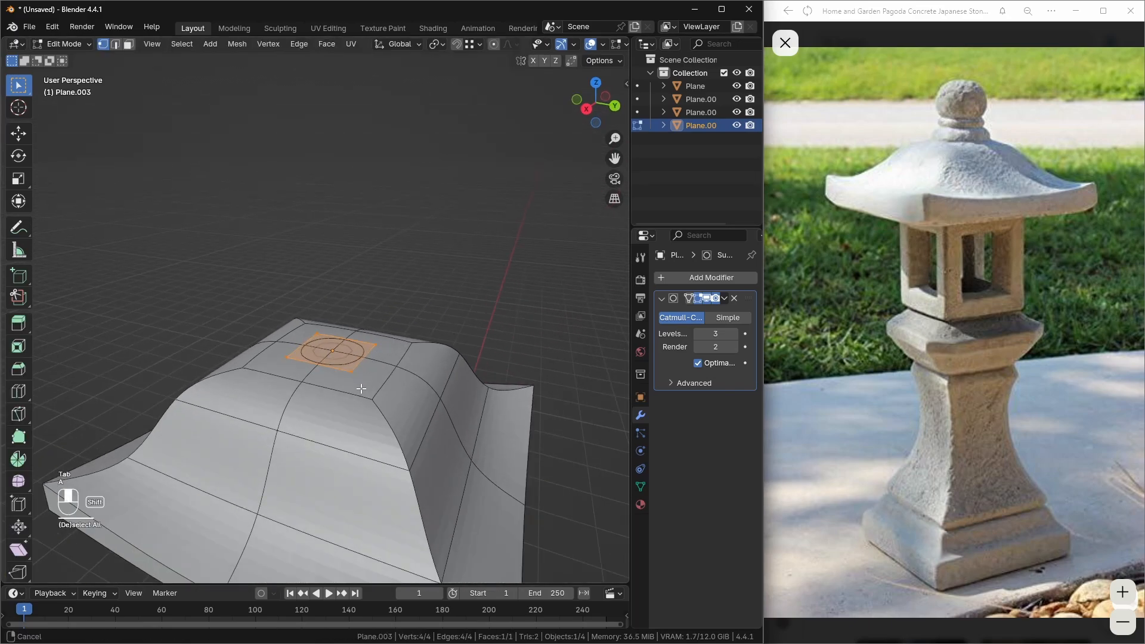
pyautogui.keyDown('shift'); pyautogui.moveTo(361, 388); pyautogui.dragTo(427, 401, button='middle'); pyautogui.keyUp('shift')
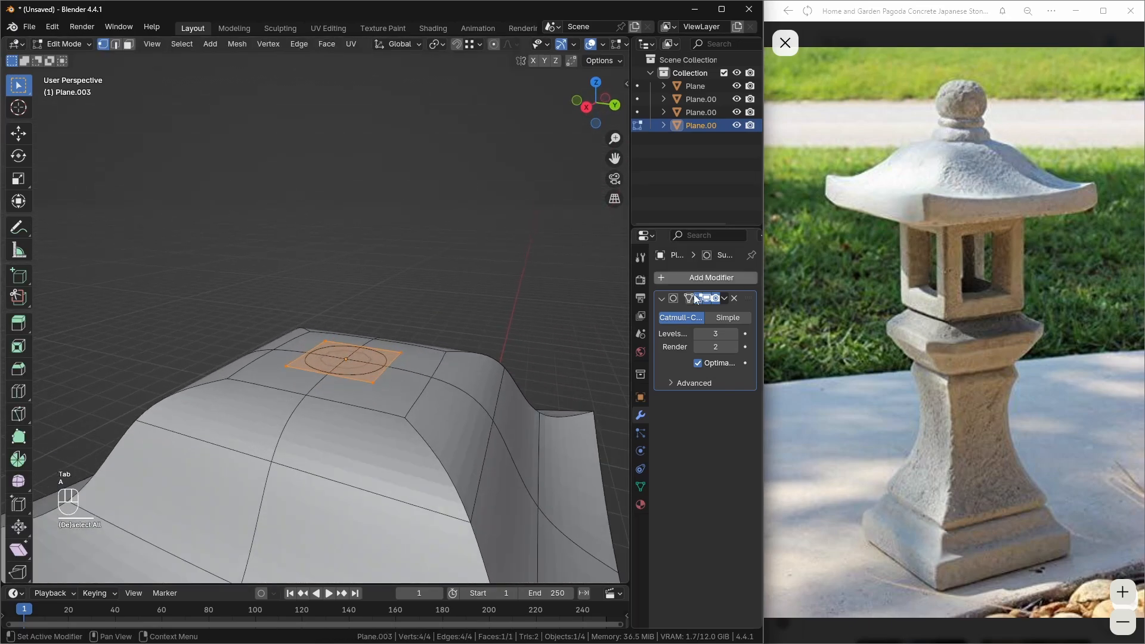
pyautogui.press('e')
pyautogui.click(491, 344)
# - Crease the four bottom edges of the finial's base block so its lower rim stays sharp
pyautogui.moveTo(491, 344); pyautogui.dragTo(380, 375, button='middle')
pyautogui.scroll(3, 389, 354)
pyautogui.press('2')
pyautogui.keyDown('alt'); pyautogui.click(403, 375); pyautogui.keyUp('alt')
pyautogui.keyDown('shift'); pyautogui.moveTo(381, 375); pyautogui.dragTo(409, 326, button='middle'); pyautogui.keyUp('shift')
pyautogui.hotkey('alt', 'z')
pyautogui.moveTo(166, 390); pyautogui.dragTo(455, 443)
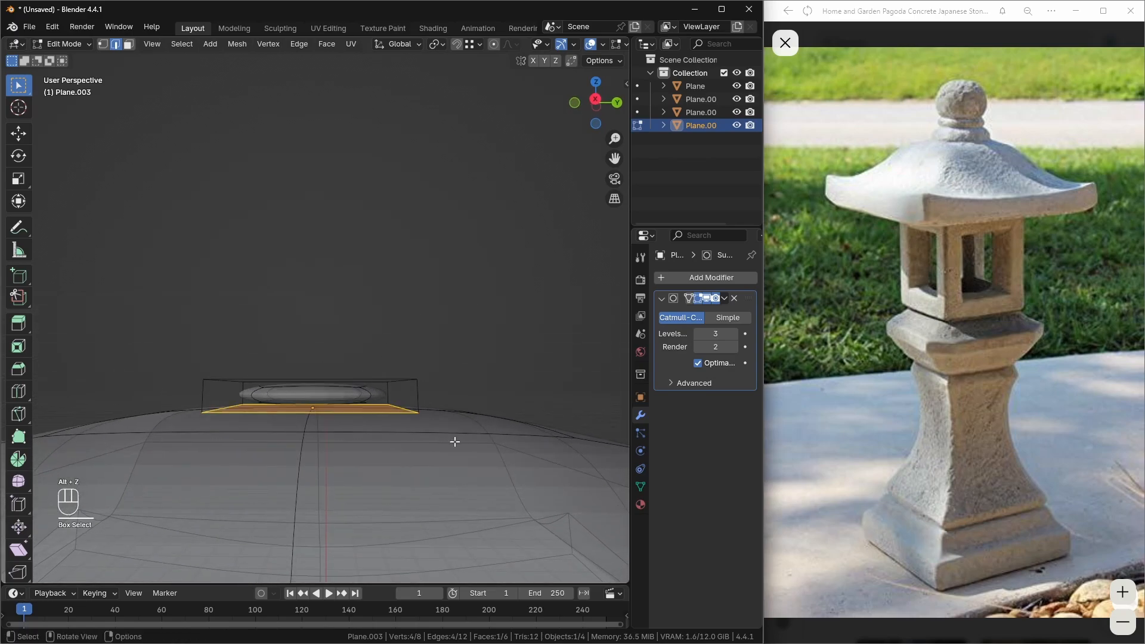
pyautogui.moveTo(420, 402); pyautogui.dragTo(378, 435, button='middle')
pyautogui.hotkey('alt', 'z')
pyautogui.keyDown('shift'); pyautogui.moveTo(427, 369); pyautogui.dragTo(329, 377, button='middle'); pyautogui.keyUp('shift')
pyautogui.click(468, 507)
# - Raise the top face of the finial's base by about 0.022 m along Z
pyautogui.press('3')
pyautogui.click(294, 358)
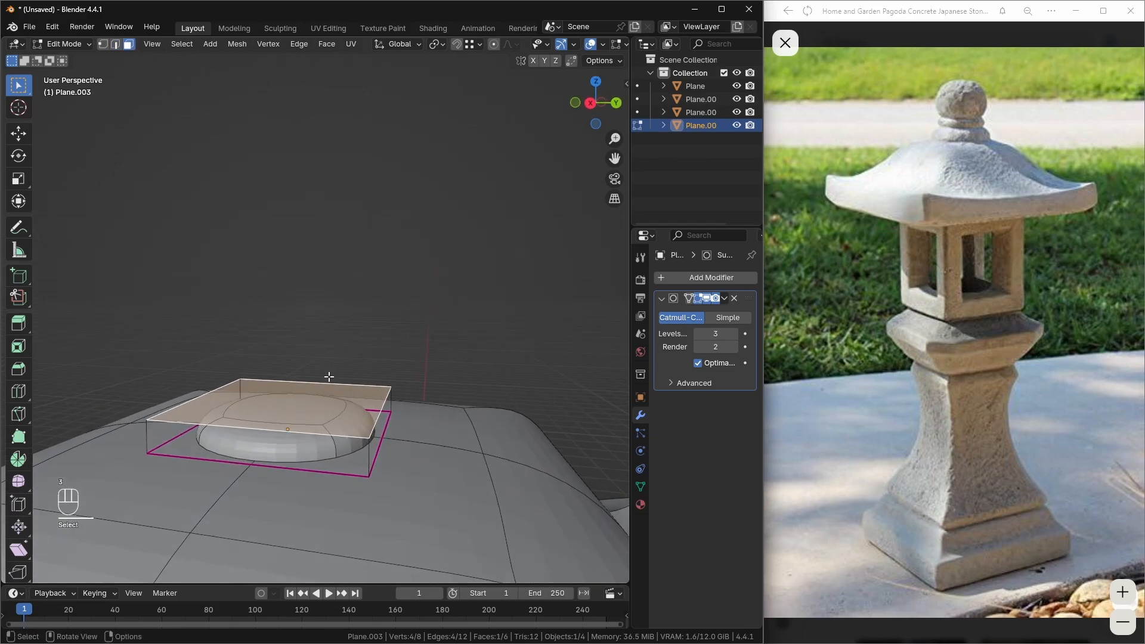
pyautogui.press('g')
pyautogui.press('z')
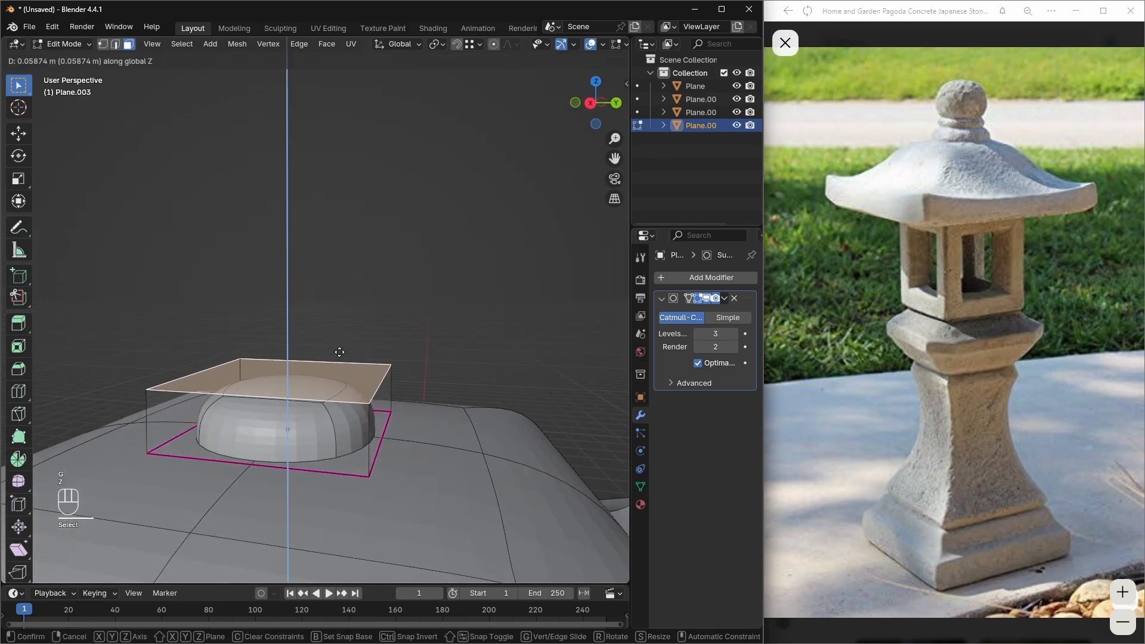
pyautogui.click(335, 369)
pyautogui.moveTo(335, 370); pyautogui.dragTo(335, 428, button='middle')
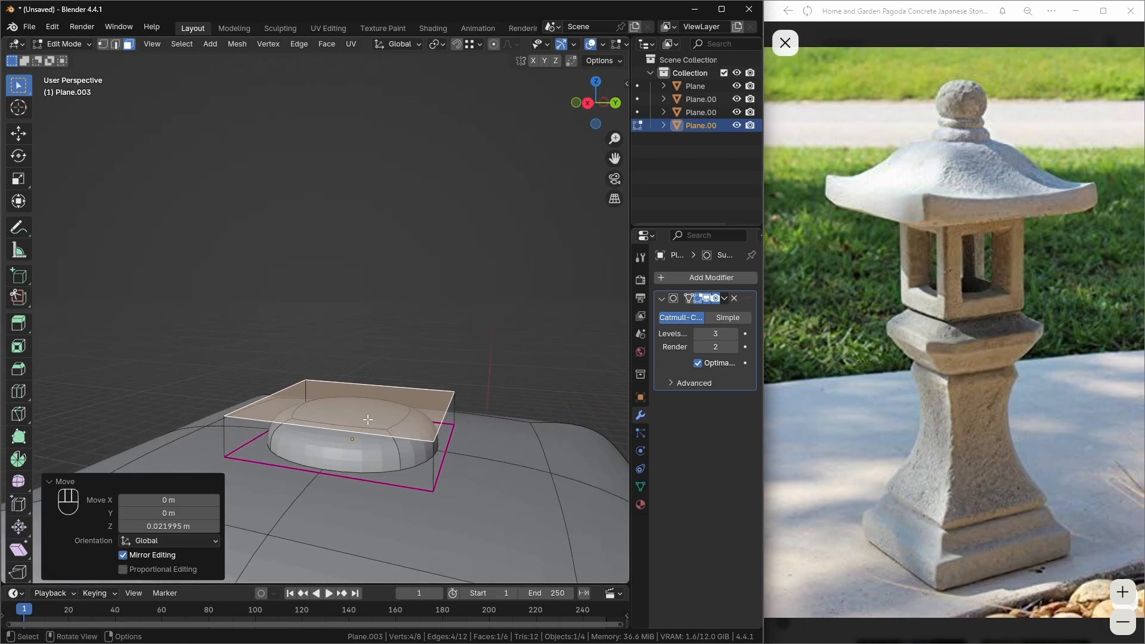
# - Extrude the finial's top face up about 0.010 m and scale it to about 0.413
pyautogui.press('e')
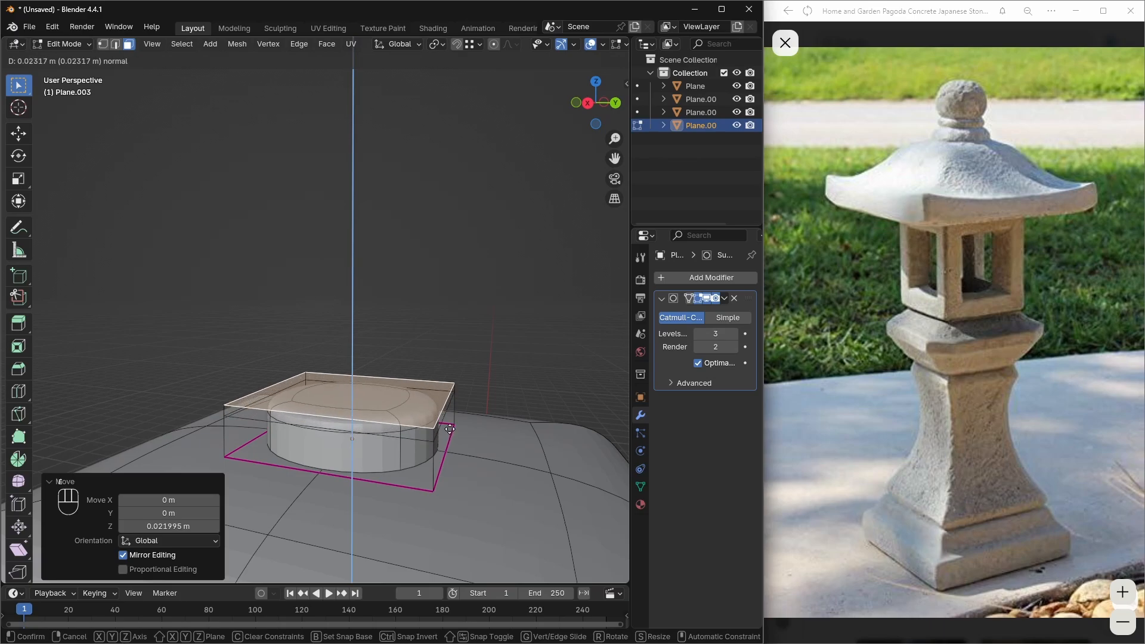
pyautogui.click(441, 435)
pyautogui.press('s')
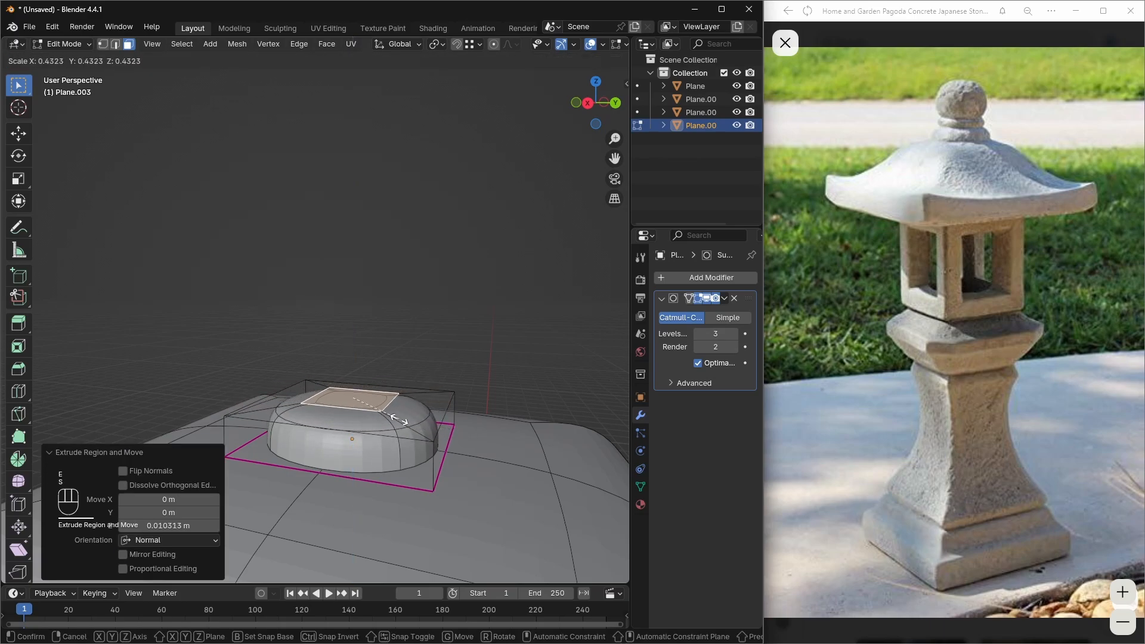
pyautogui.click(395, 423)
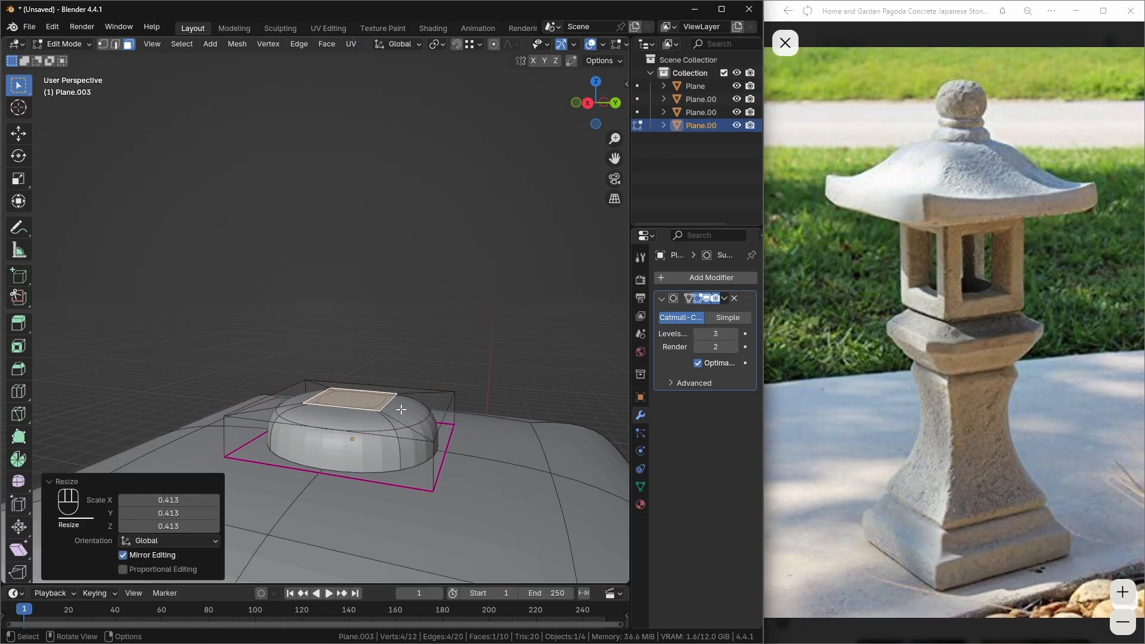
# - Extrude the top face twice, about 0.006 m and 0.007 m, and widen it into a second disc above the neck
pyautogui.press('e')
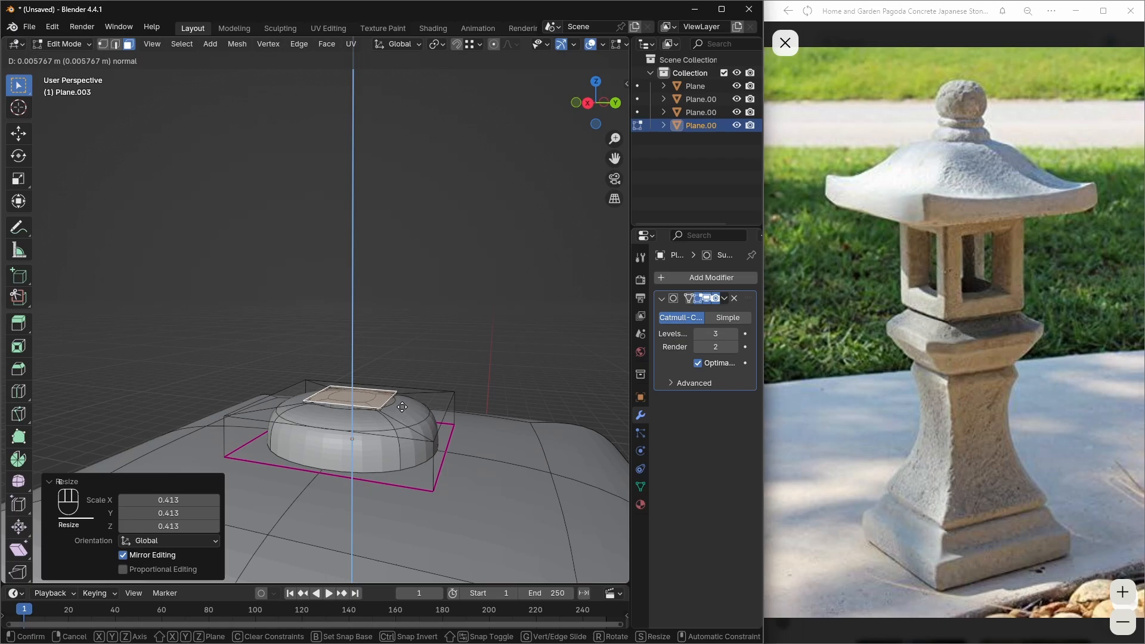
pyautogui.click(402, 407)
pyautogui.press('e')
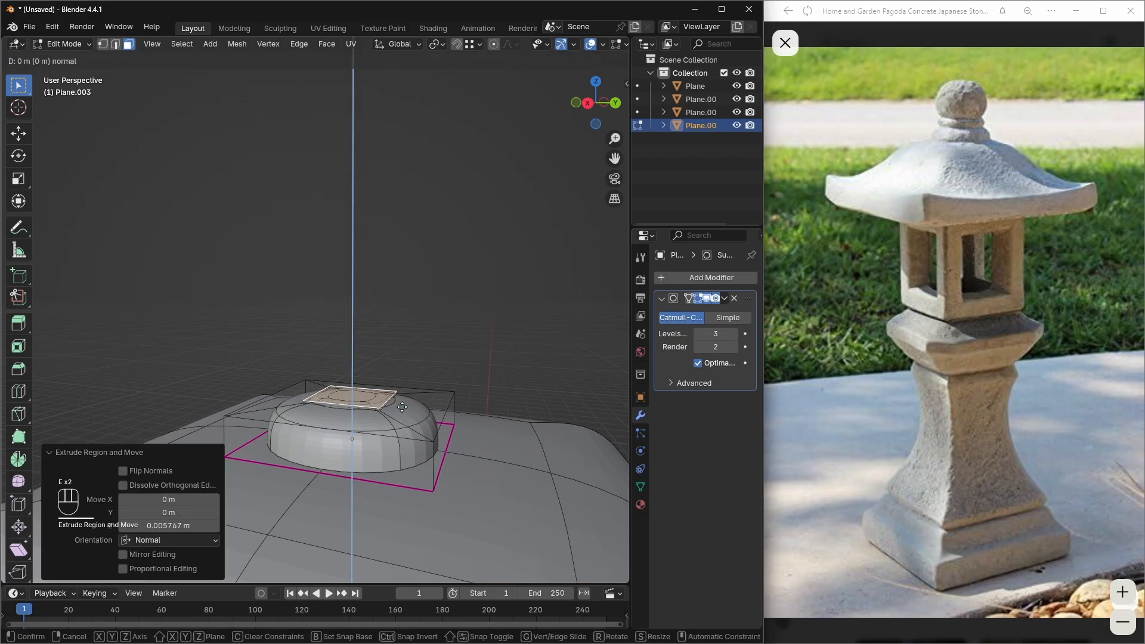
pyautogui.click(405, 406)
pyautogui.press('s')
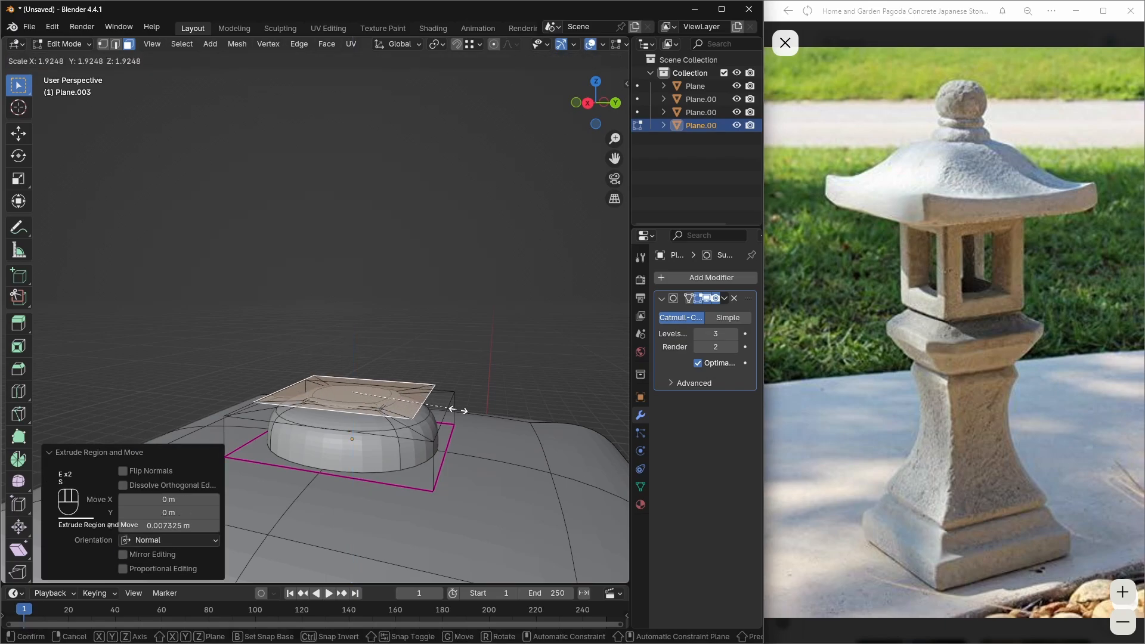
pyautogui.click(349, 382)
pyautogui.press('Tab')
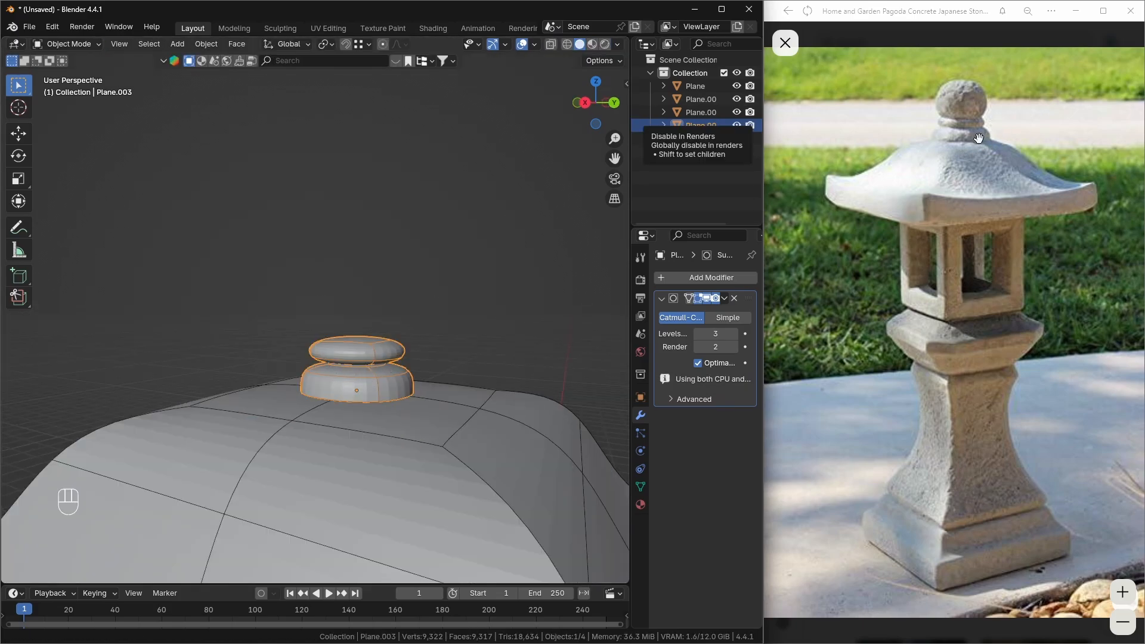
# - Extrude the second disc's top face up about 0.007 m and scale it to about 0.623
pyautogui.moveTo(573, 239); pyautogui.dragTo(350, 400, button='middle')
pyautogui.press('Tab')
pyautogui.scroll(1, 371, 383)
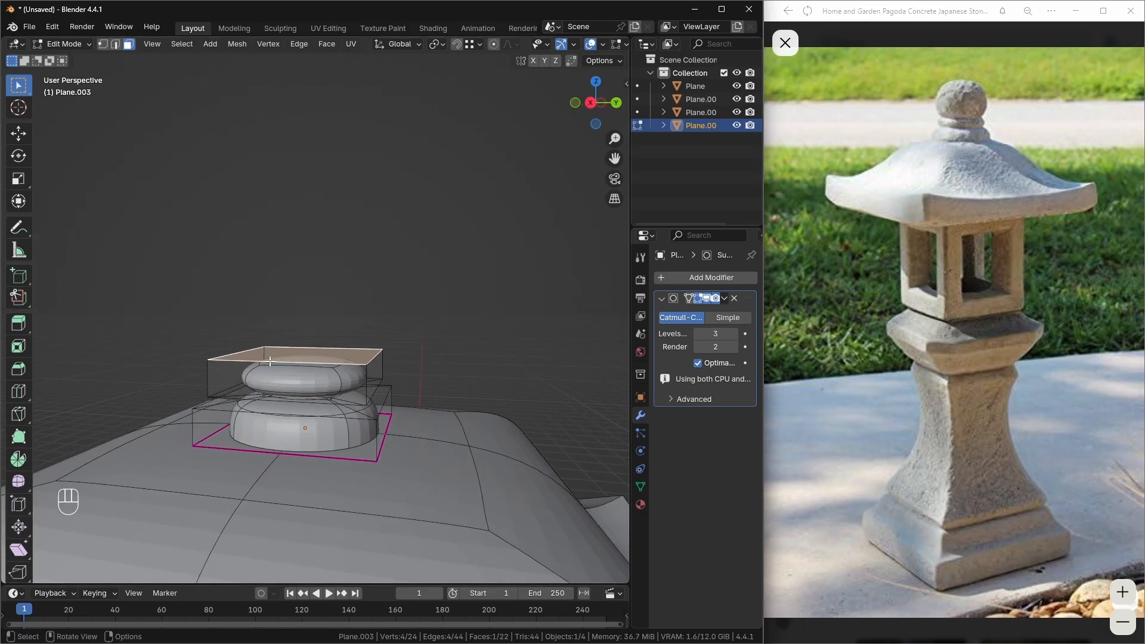
pyautogui.moveTo(270, 362); pyautogui.dragTo(319, 369, button='middle')
pyautogui.press('e')
pyautogui.click(324, 368)
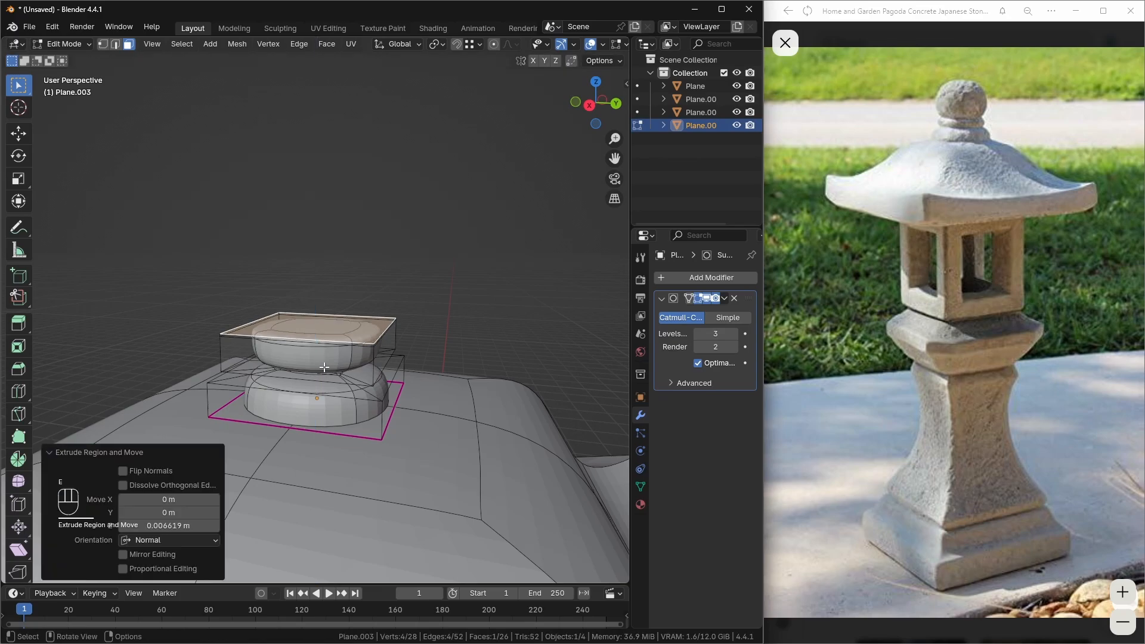
pyautogui.press('s')
pyautogui.click(387, 342)
pyautogui.keyDown('shift'); pyautogui.moveTo(385, 343); pyautogui.dragTo(377, 397, button='middle'); pyautogui.keyUp('shift')
# - Extrude the narrowed top face twice, about 0.0065 m and 0.0116 m, to form the next neck
pyautogui.press('e')
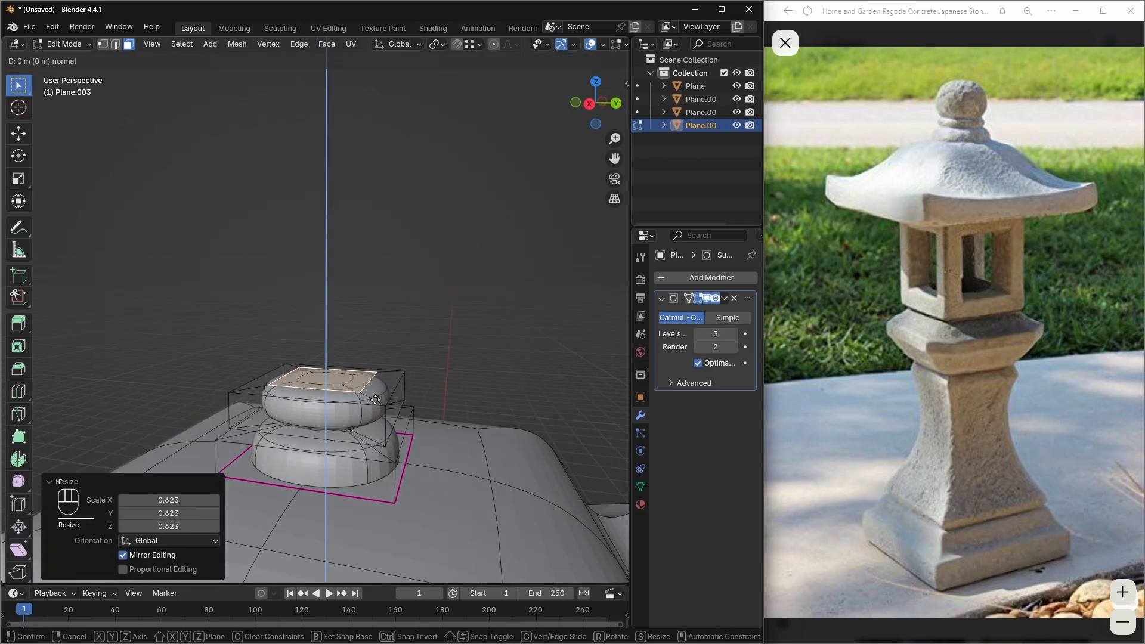
pyautogui.click(376, 398)
pyautogui.press('e')
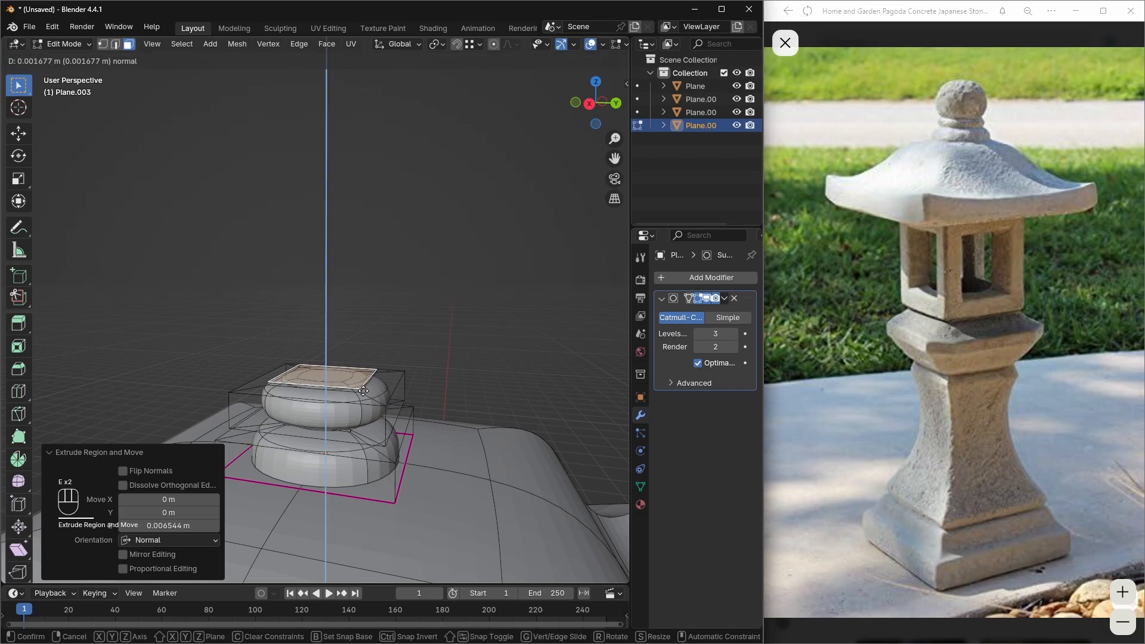
pyautogui.click(371, 388)
# - Try to form the finial's ball by scaling the top face by about 3.242, extruding it and moving it along Z
pyautogui.press('s')
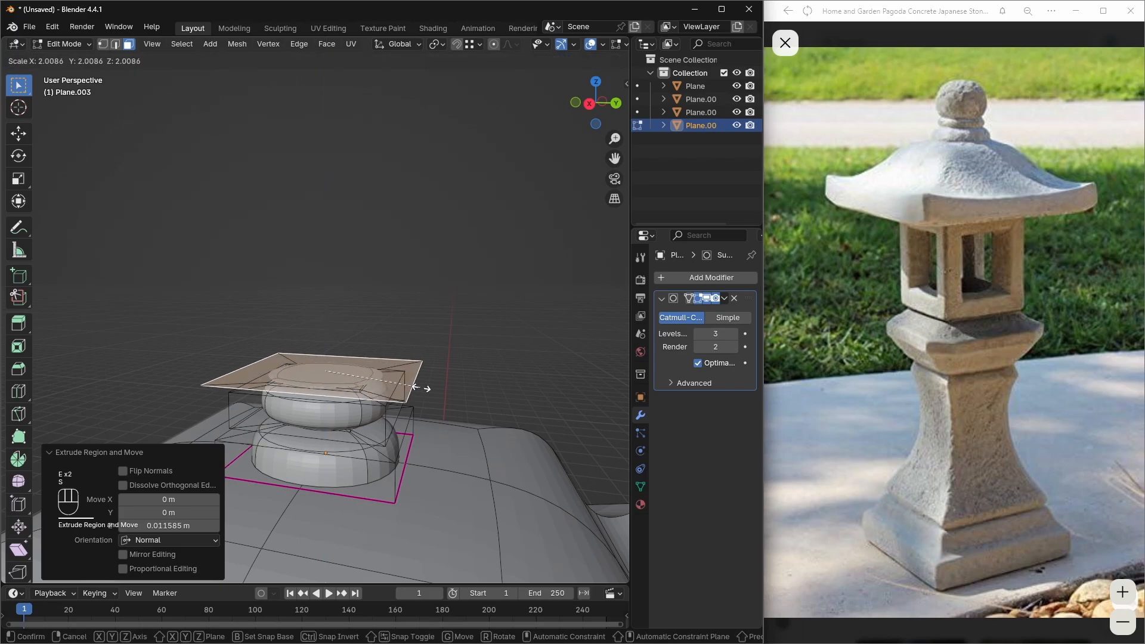
pyautogui.click(476, 387)
pyautogui.press('e')
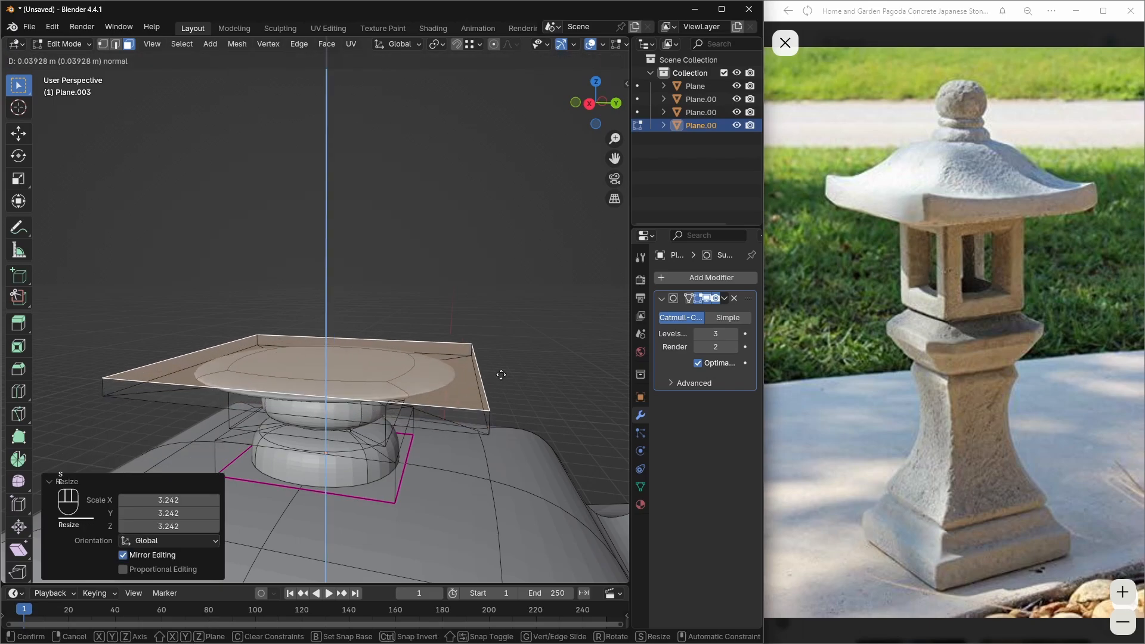
pyautogui.click(506, 287)
pyautogui.moveTo(473, 381)
pyautogui.mouseDown(button='middle')
pyautogui.moveTo(475, 361)
pyautogui.moveTo(469, 389)
pyautogui.mouseUp(button='middle')
pyautogui.scroll(-2, 479, 366)
pyautogui.press('g')
pyautogui.press('z')
pyautogui.click(463, 387)
# - Undo the last move, extrusion and enlargement of the finial's top face
pyautogui.scroll(-2, 464, 381)
pyautogui.hotkey('ctrl', 'z')
pyautogui.hotkey('ctrl', 'z')
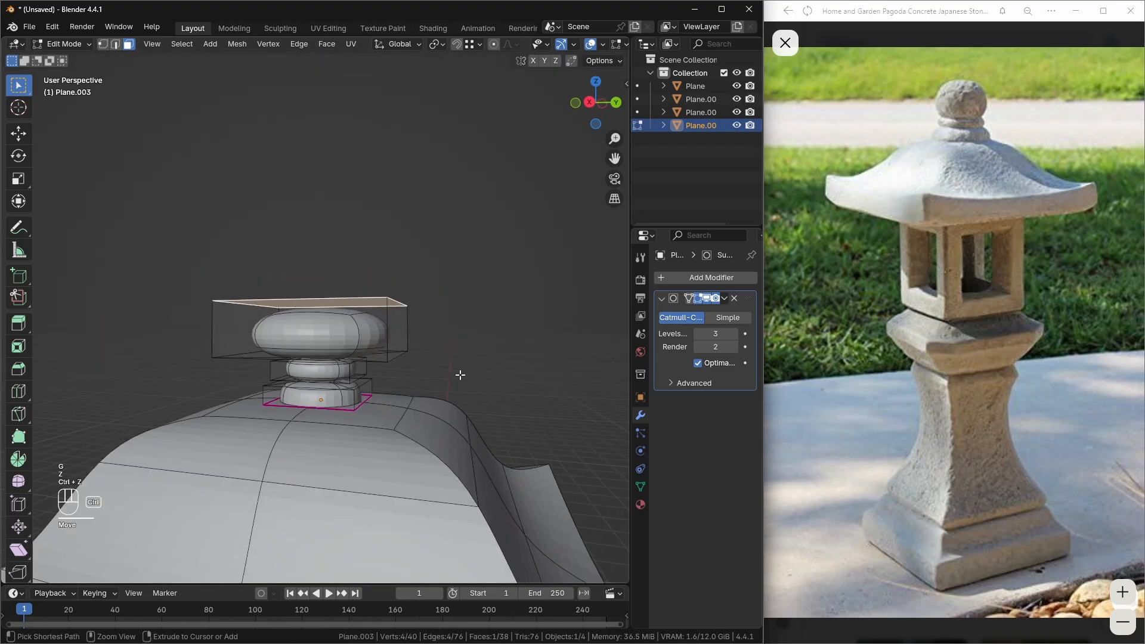
pyautogui.hotkey('ctrl', 'z')
# - Scale the finial's top face up by about 1.874
pyautogui.scroll(2, 442, 367)
pyautogui.press('s')
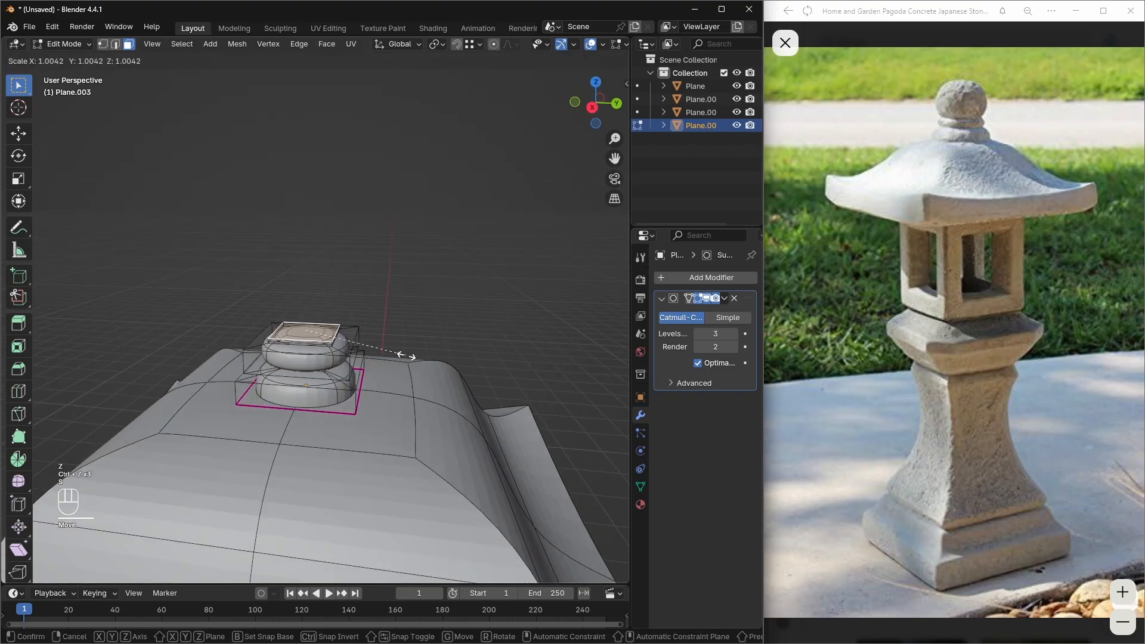
pyautogui.click(484, 356)
# - Try raising the widened top face along Z, and undo the move
pyautogui.press('g')
pyautogui.press('z')
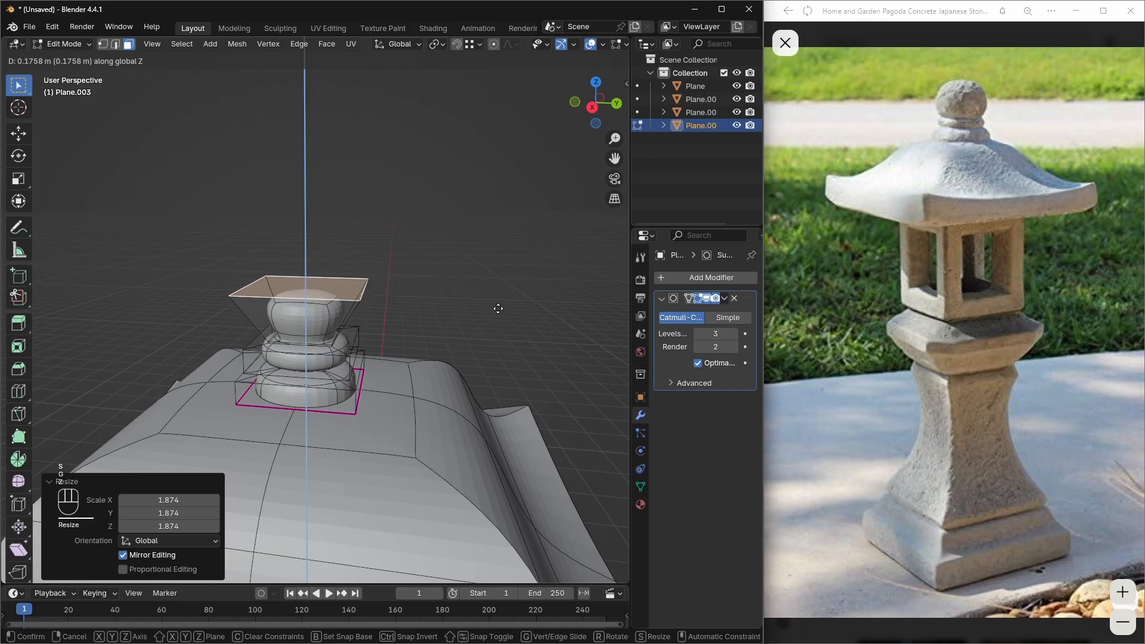
pyautogui.click(484, 341)
pyautogui.moveTo(461, 340); pyautogui.dragTo(460, 306, button='middle')
pyautogui.hotkey('ctrl', 'z')
# - Extrude the widened top face upward by about 0.057 m as the start of the finial's ball
pyautogui.moveTo(382, 356); pyautogui.dragTo(381, 374, button='middle')
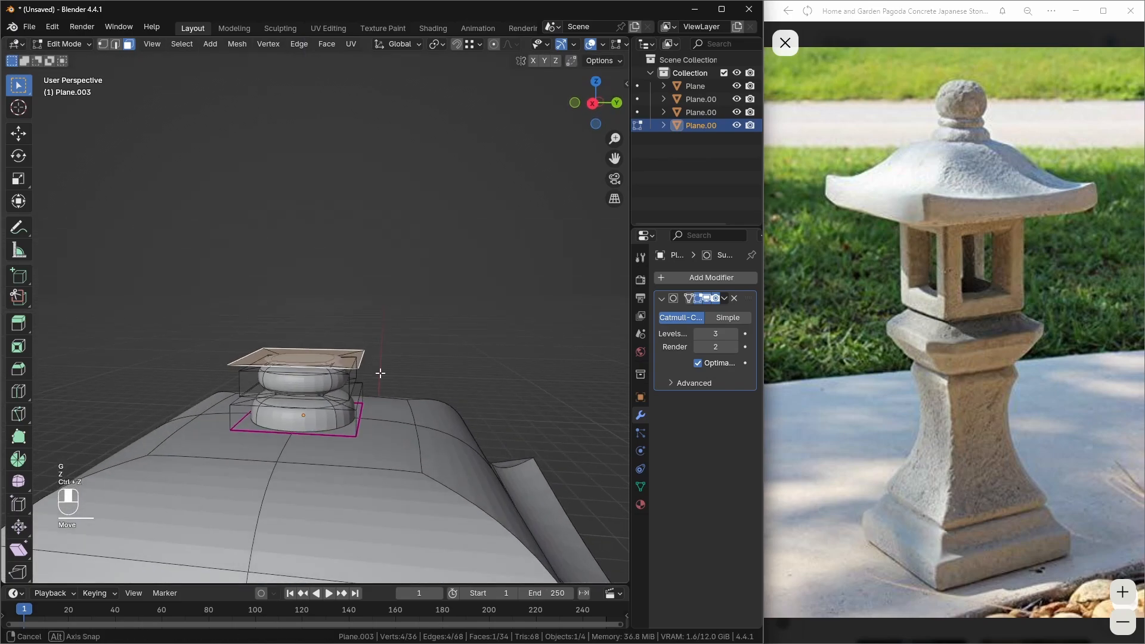
pyautogui.press('e')
pyautogui.click(410, 349)
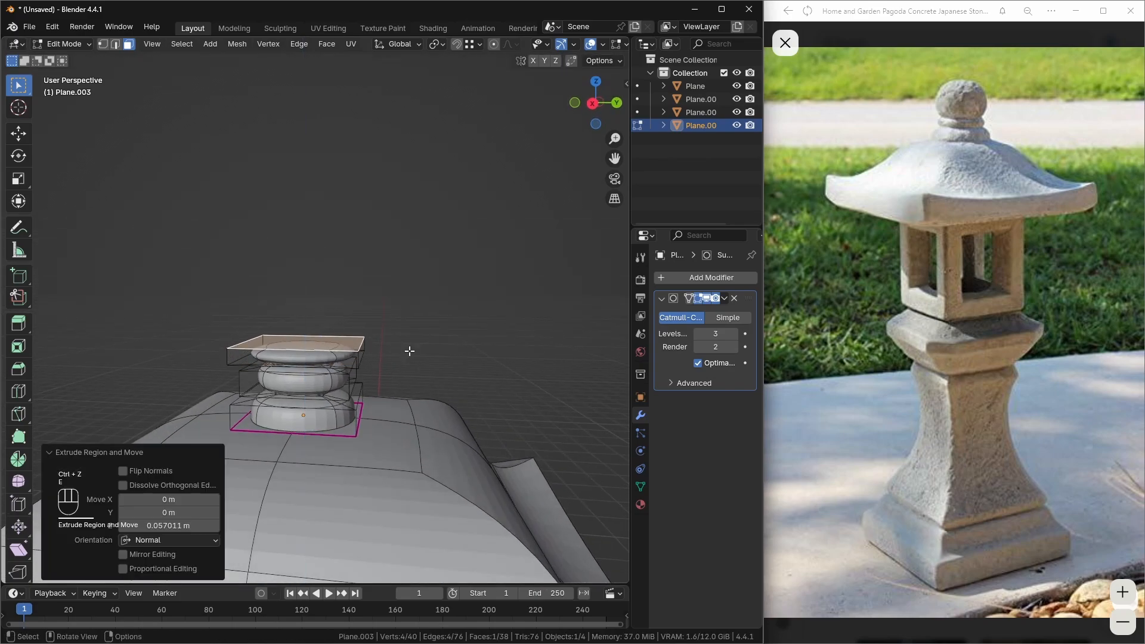
# - Raise the finial's top face by about 0.17 m along Z to give the ball its height
pyautogui.press('g')
pyautogui.press('z')
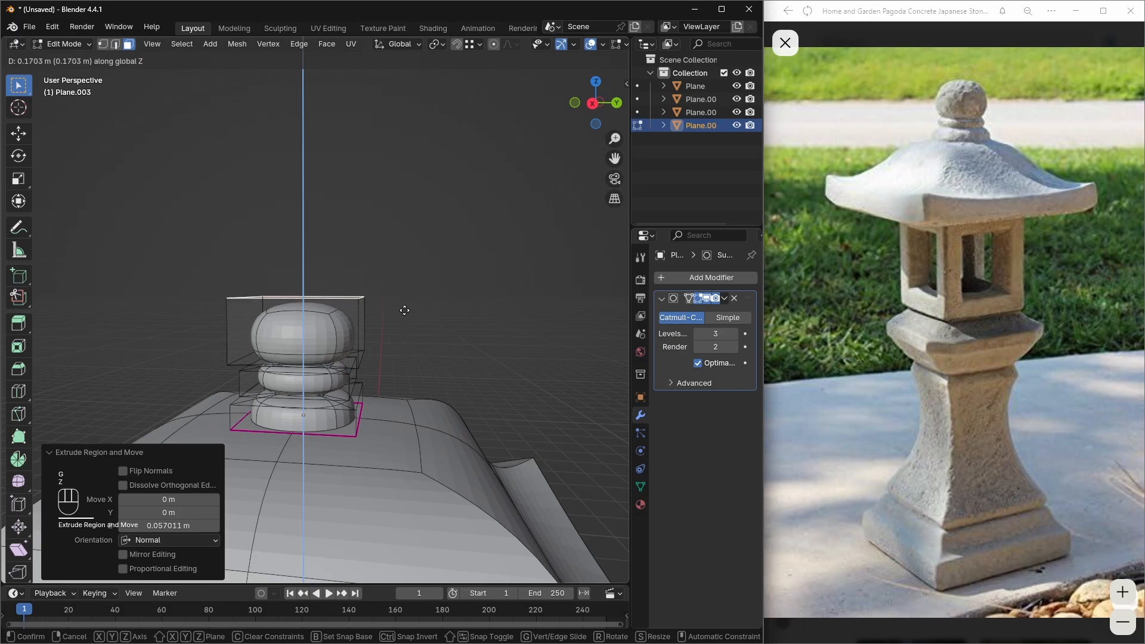
pyautogui.click(394, 297)
pyautogui.press('Tab')
pyautogui.scroll(-5, 377, 352)
pyautogui.moveTo(416, 364); pyautogui.dragTo(298, 345, button='middle')
pyautogui.scroll(2, 382, 356)
pyautogui.click(411, 336)
pyautogui.scroll(-2, 382, 356)
pyautogui.scroll(2, 367, 364)
pyautogui.scroll(1, 343, 354)
# - In the right view, select the finial's middle ring through the mesh and scale it by about 0.989
pyautogui.click(321, 358)
pyautogui.press('Tab')
pyautogui.click(589, 105)
pyautogui.scroll(2, 358, 316)
pyautogui.scroll(2, 298, 345)
pyautogui.hotkey('alt', 'z')
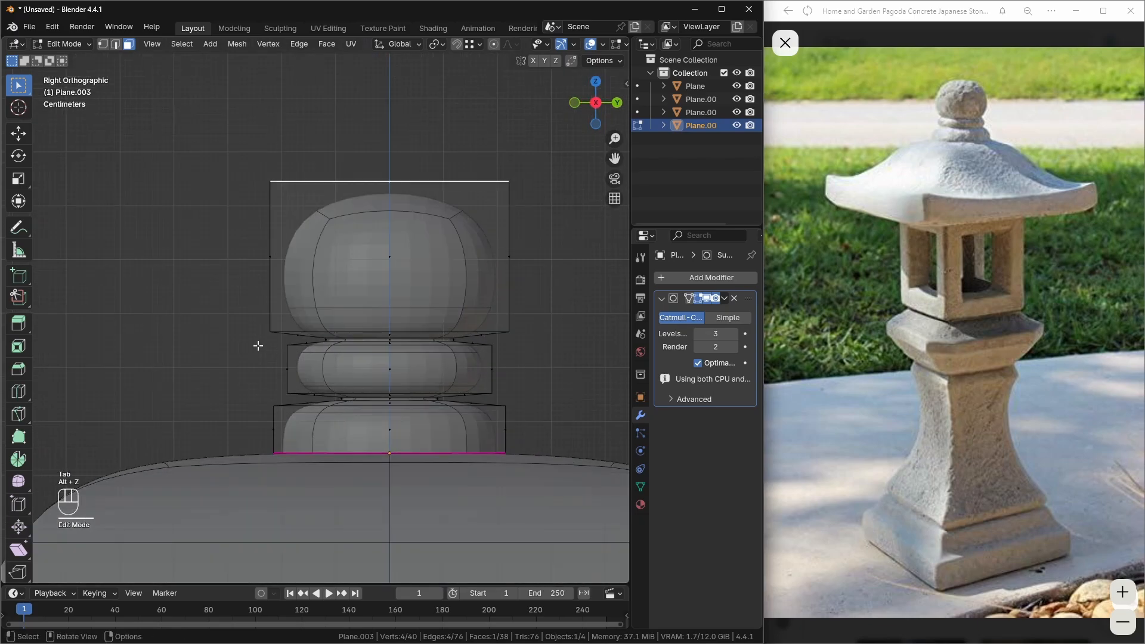
pyautogui.moveTo(290, 350); pyautogui.dragTo(249, 342)
pyautogui.press('2')
pyautogui.moveTo(412, 375); pyautogui.dragTo(517, 396)
pyautogui.scroll(2, 536, 400)
pyautogui.press('s')
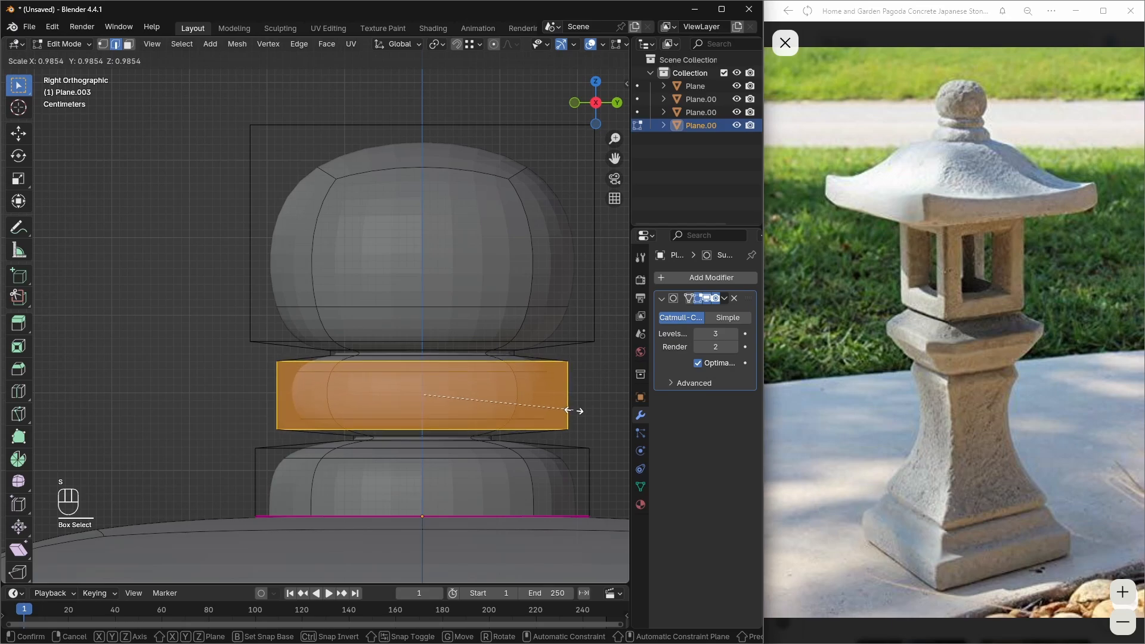
pyautogui.click(571, 410)
# - Flatten the middle ring by about 0.656 along Z and lower it by about 0.017 m
pyautogui.press('s')
pyautogui.press('z')
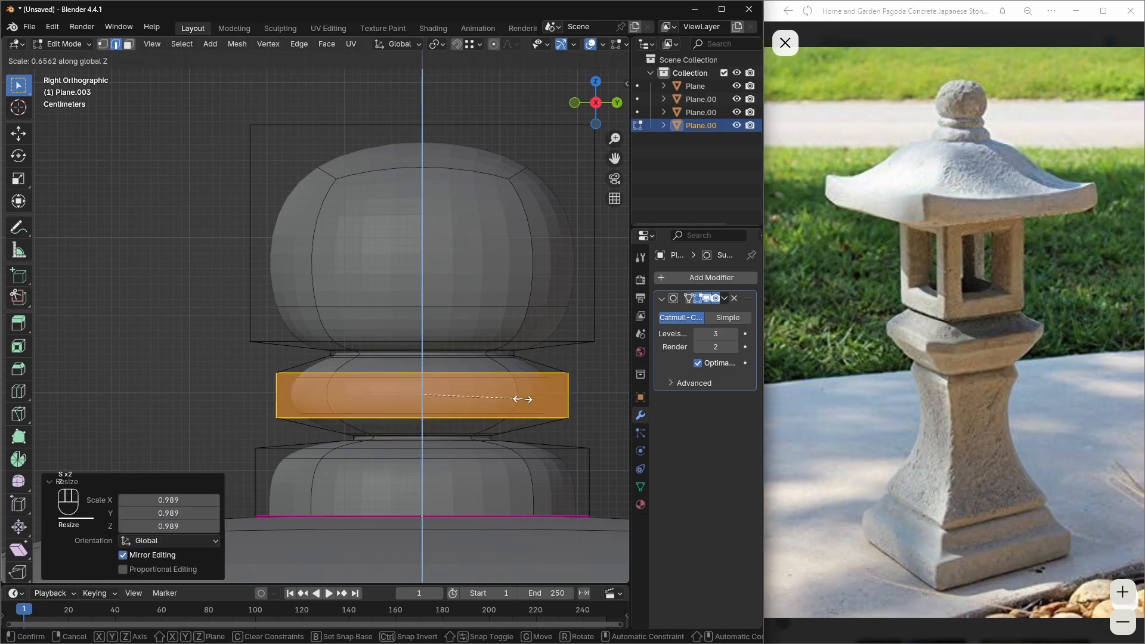
pyautogui.click(525, 402)
pyautogui.press('g')
pyautogui.press('z')
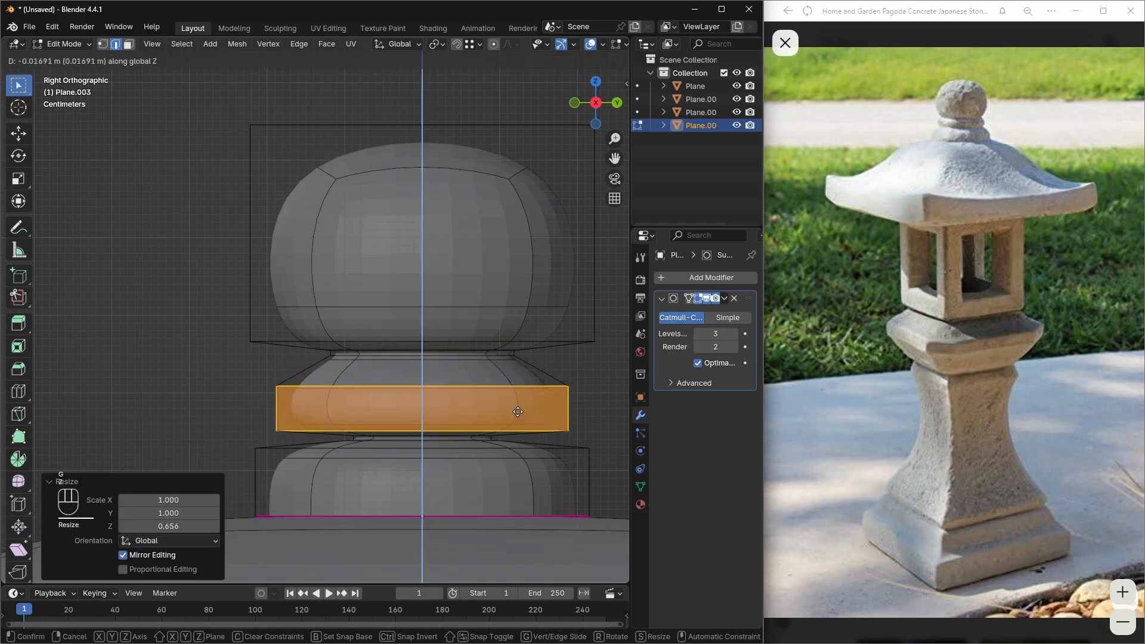
pyautogui.click(520, 409)
# - Select the finial's whole ball section and lower it by about 0.035 m along Z towards the middle ring
pyautogui.scroll(-2, 417, 400)
pyautogui.moveTo(120, 142); pyautogui.dragTo(525, 348)
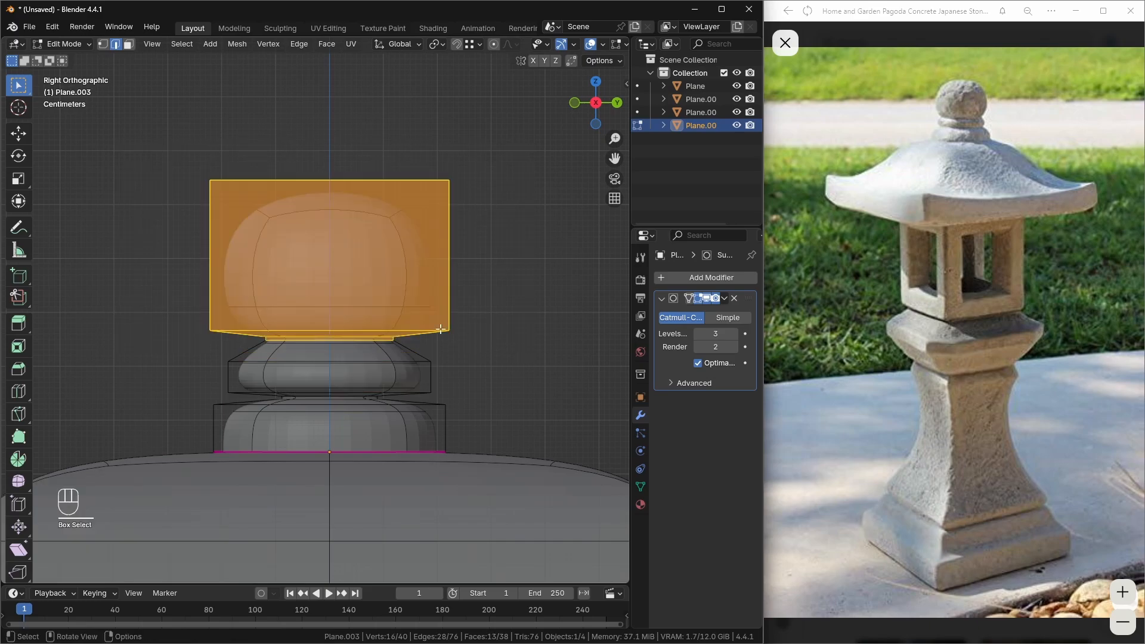
pyautogui.scroll(1, 441, 329)
pyautogui.press('g')
pyautogui.press('z')
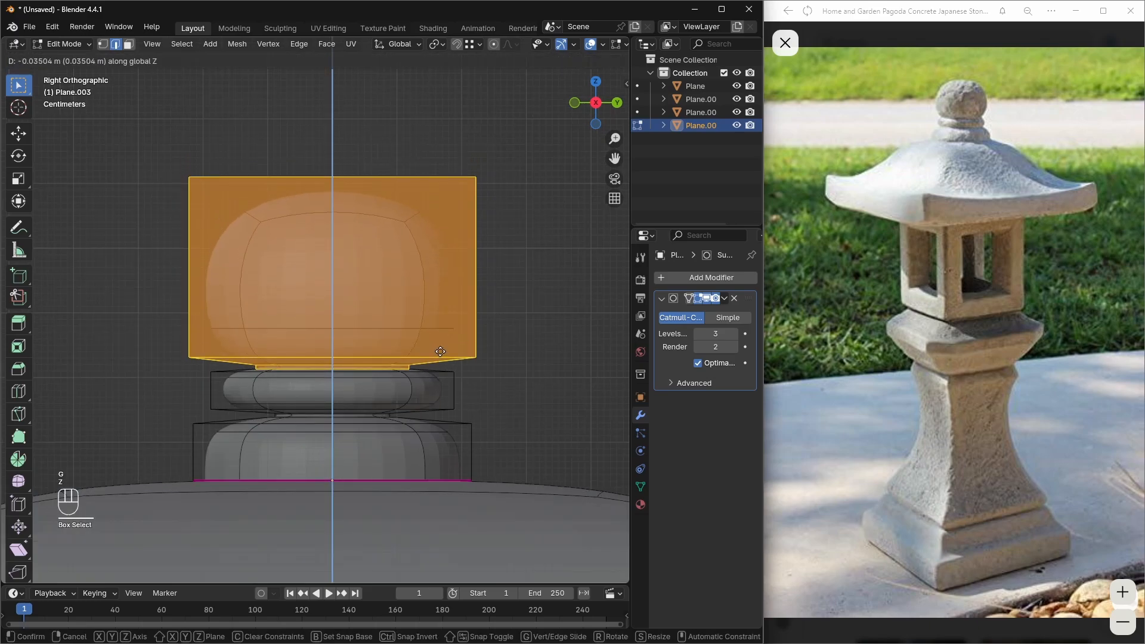
pyautogui.click(519, 394)
pyautogui.press('Tab')
pyautogui.hotkey('alt', 'z')
pyautogui.moveTo(449, 368); pyautogui.dragTo(389, 378, button='middle')
pyautogui.scroll(2, 451, 367)
pyautogui.scroll(1, 388, 378)
pyautogui.click(431, 381)
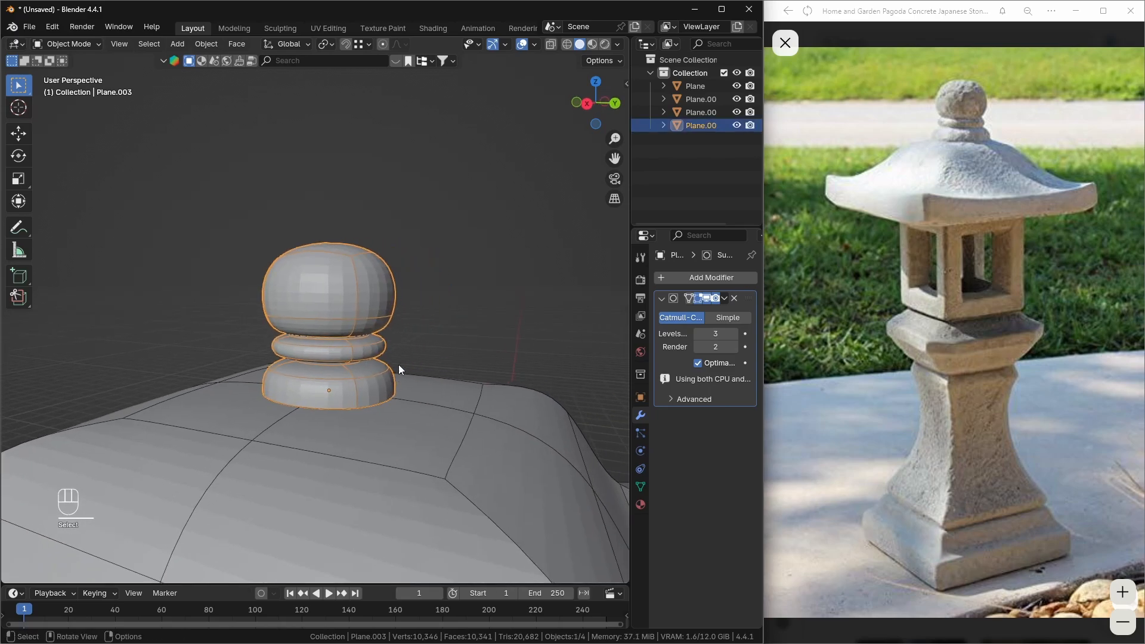
# - Select the middle ring again in the right view and scale it down by about 0.93
pyautogui.click(587, 104)
pyautogui.press('Tab')
pyautogui.keyDown('shift'); pyautogui.moveTo(220, 376); pyautogui.dragTo(329, 327, button='middle'); pyautogui.keyUp('shift')
pyautogui.scroll(2, 329, 328)
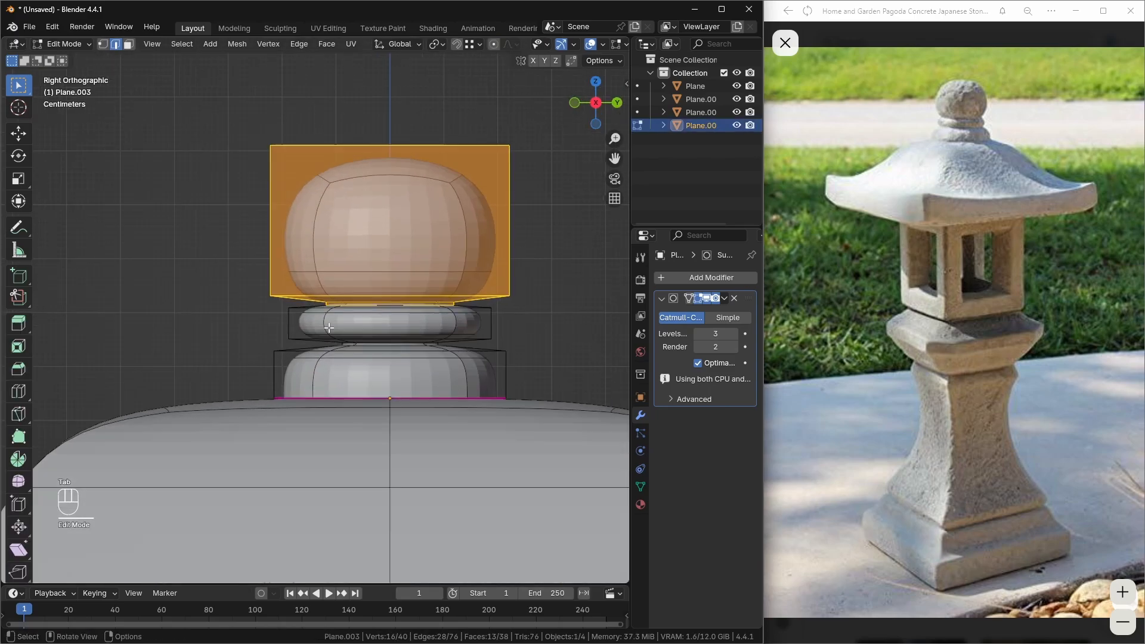
pyautogui.hotkey('alt', 'z')
pyautogui.moveTo(266, 305); pyautogui.dragTo(550, 347)
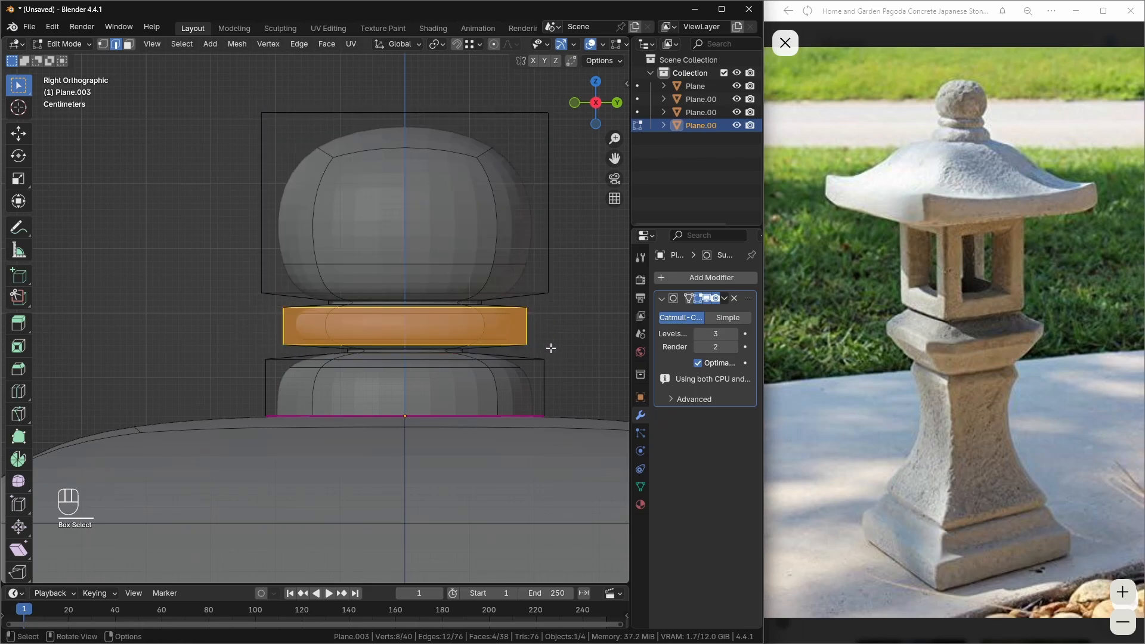
pyautogui.scroll(1, 574, 361)
pyautogui.press('s')
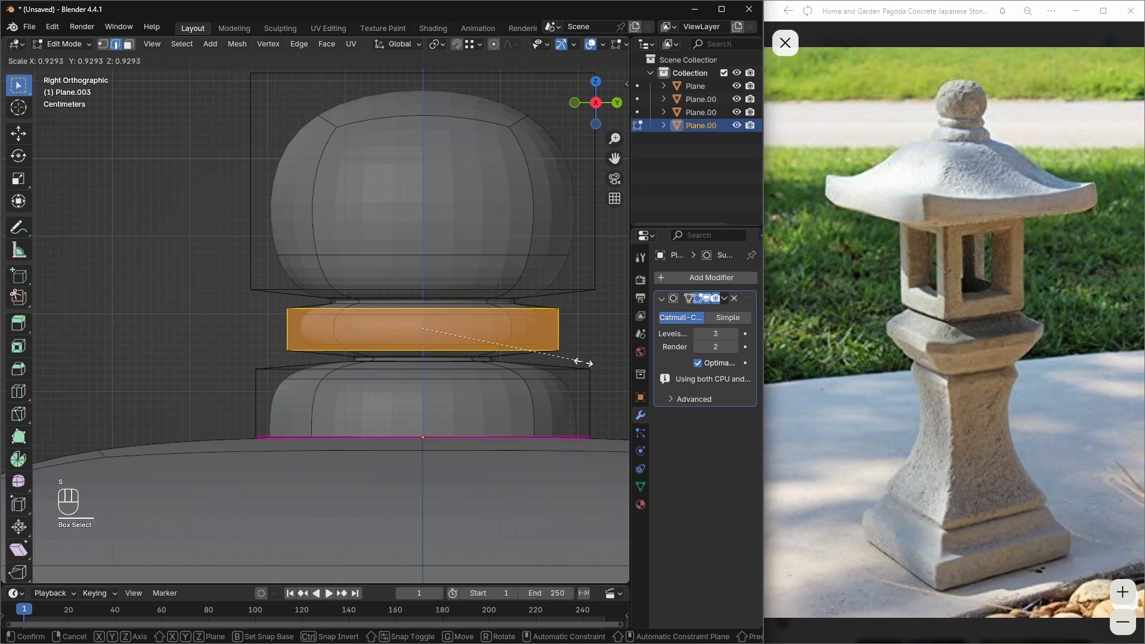
pyautogui.click(584, 362)
pyautogui.press('Tab')
pyautogui.keyDown('shift'); pyautogui.moveTo(539, 353); pyautogui.dragTo(481, 353, button='middle'); pyautogui.keyUp('shift')
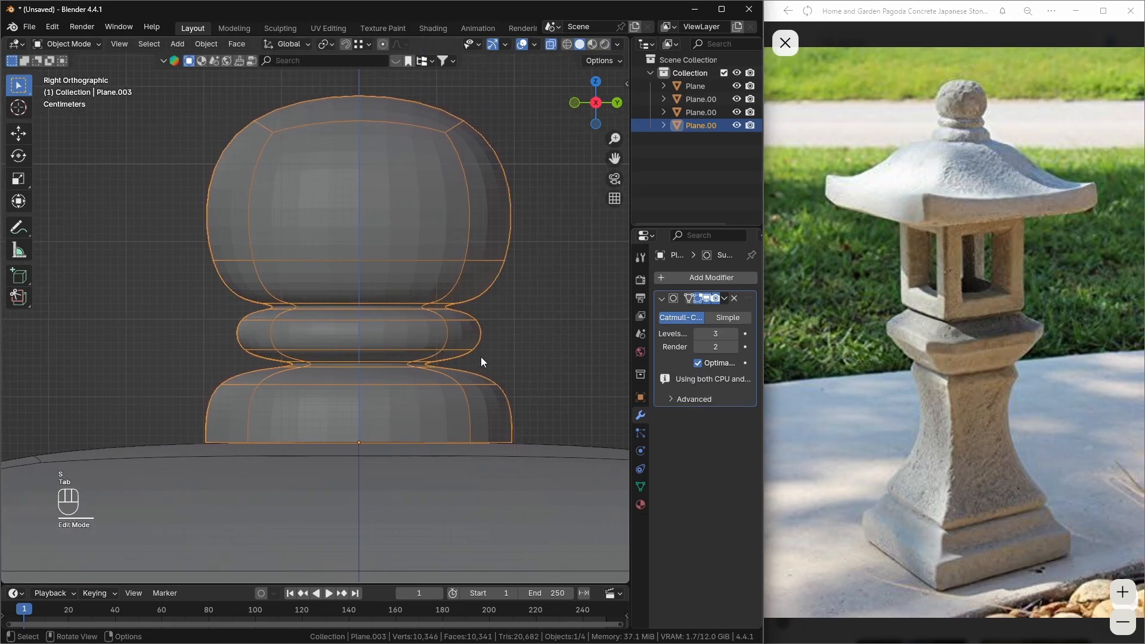
# - Scale the finial's bottom section up by about 1.137 and lower it slightly along Z
pyautogui.press('Tab')
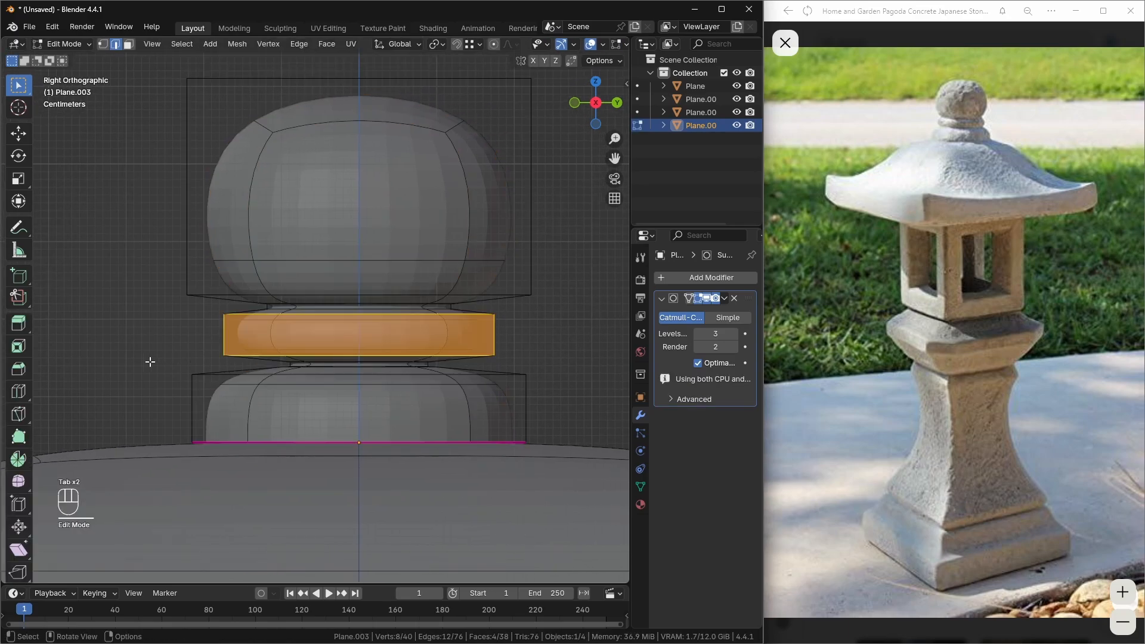
pyautogui.moveTo(120, 364); pyautogui.dragTo(549, 456)
pyautogui.press('s')
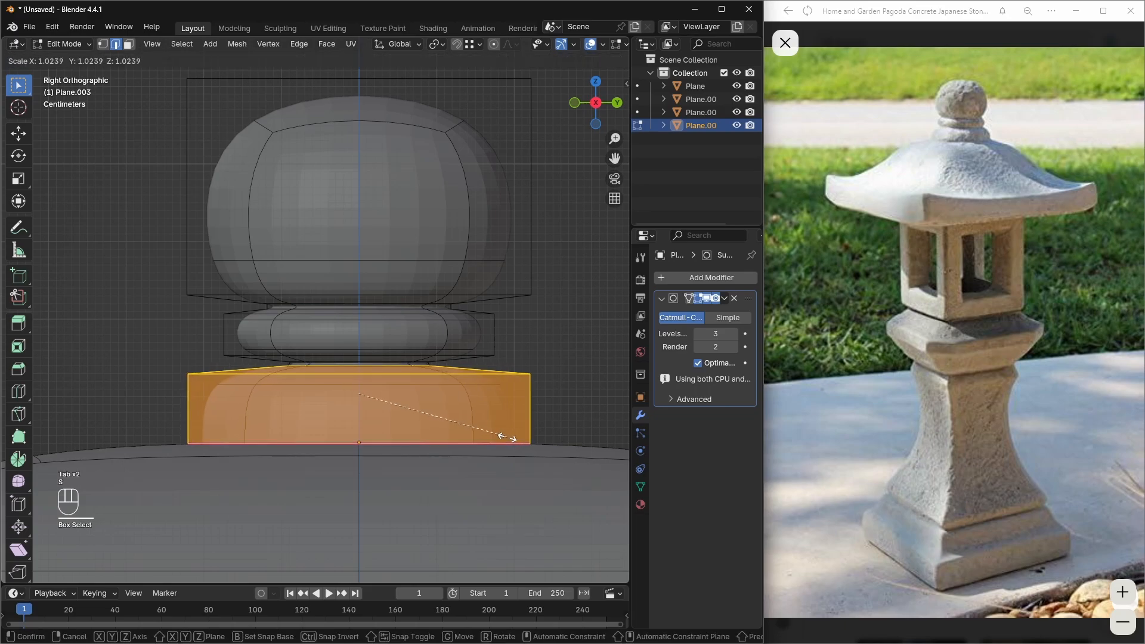
pyautogui.click(522, 438)
pyautogui.press('g')
pyautogui.press('z')
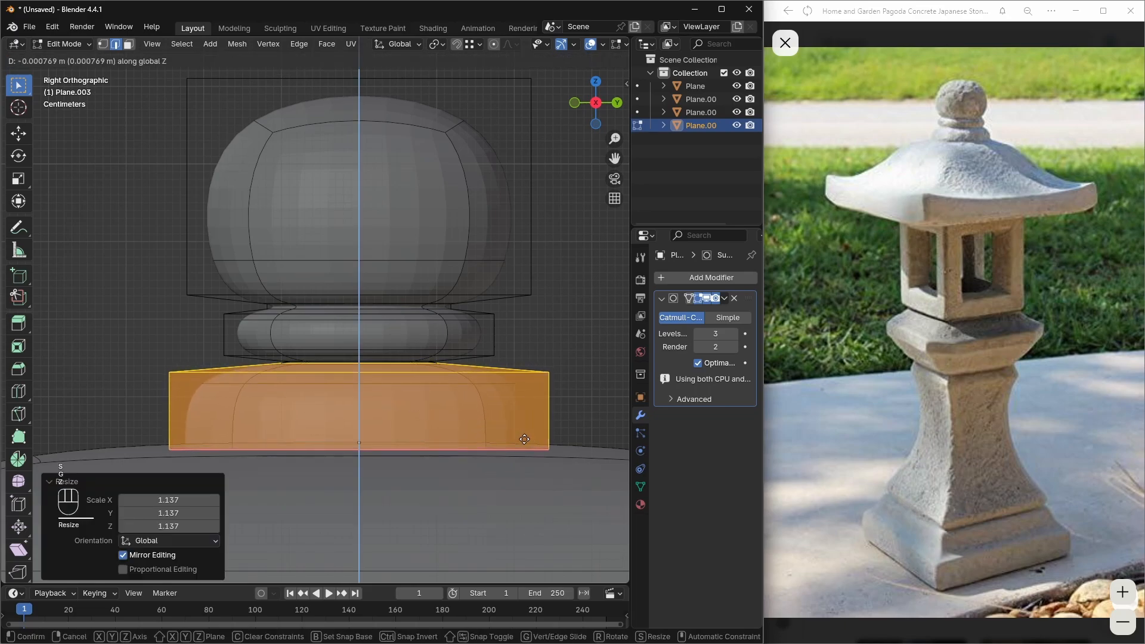
pyautogui.click(524, 442)
pyautogui.press('Tab')
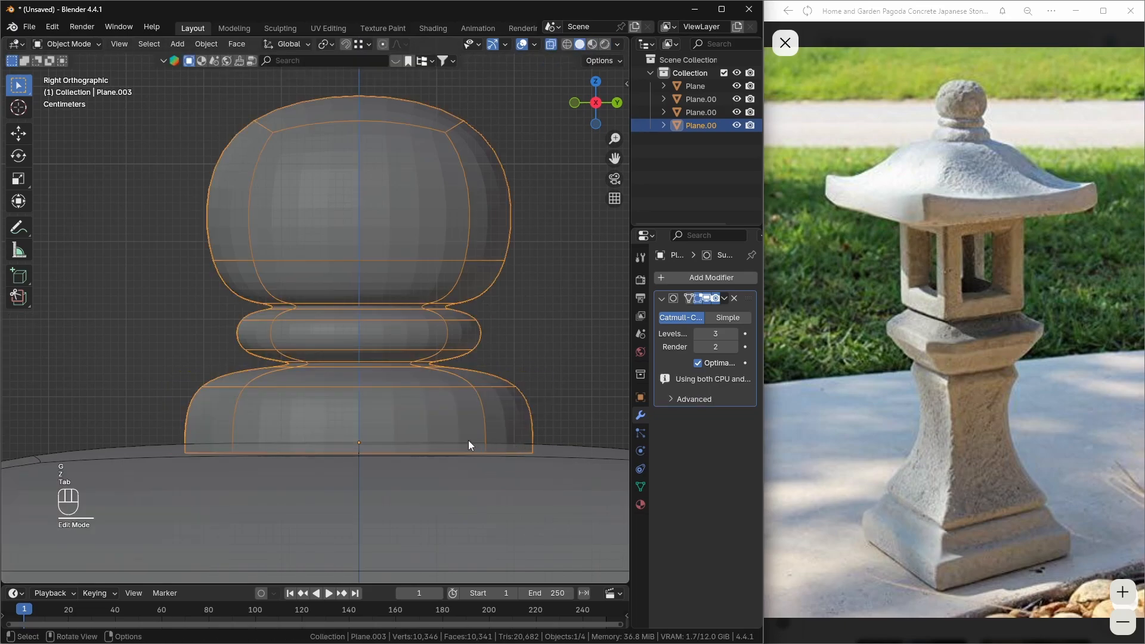
# - Raise the whole finial object by about 0.009 m along Z so its base sits on the roof
pyautogui.press('g')
pyautogui.press('z')
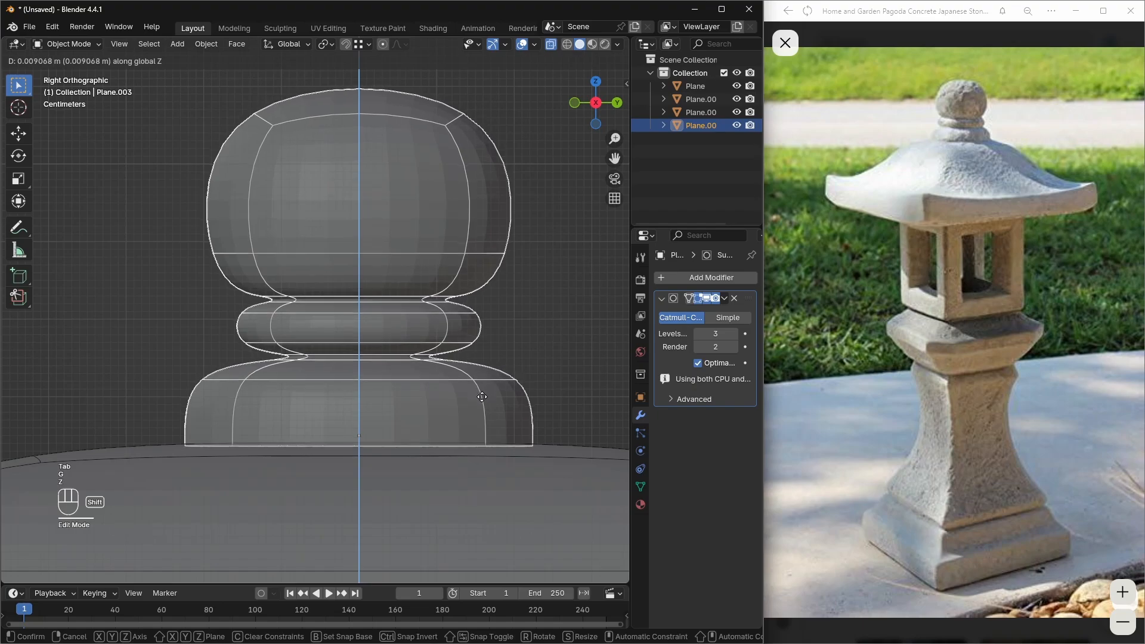
pyautogui.click(482, 385)
pyautogui.click(582, 363)
pyautogui.hotkey('alt', 'z')
pyautogui.scroll(-3, 528, 368)
pyautogui.moveTo(550, 269); pyautogui.dragTo(509, 280, button='middle')
pyautogui.scroll(-10, 509, 283)
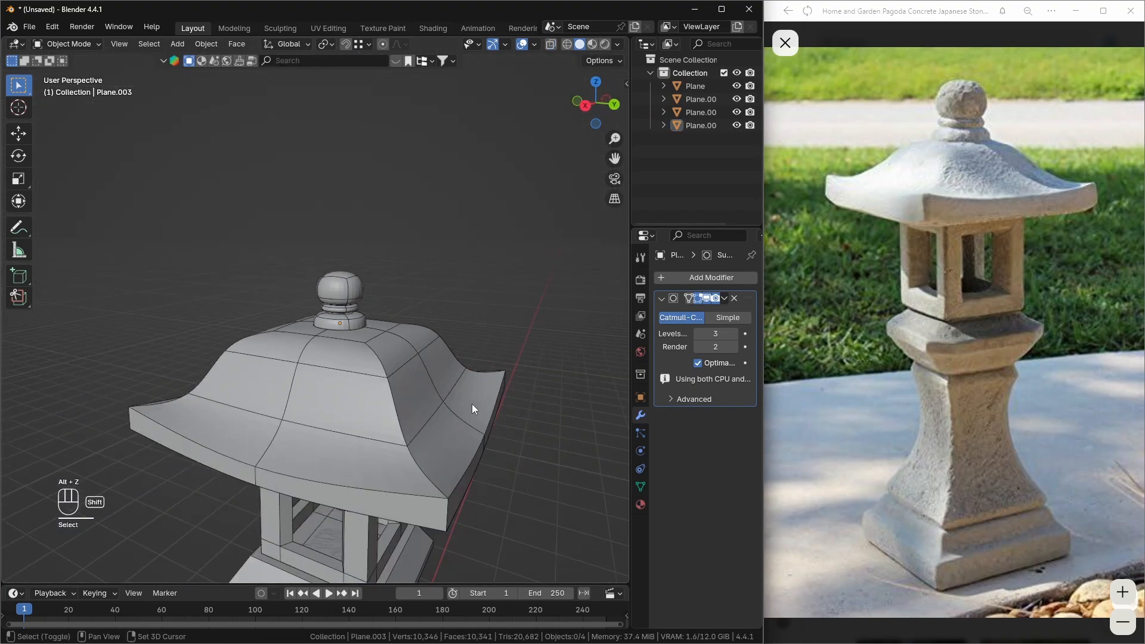
pyautogui.scroll(1, 437, 328)
pyautogui.keyDown('shift'); pyautogui.moveTo(431, 316); pyautogui.dragTo(430, 314, button='middle'); pyautogui.keyUp('shift')
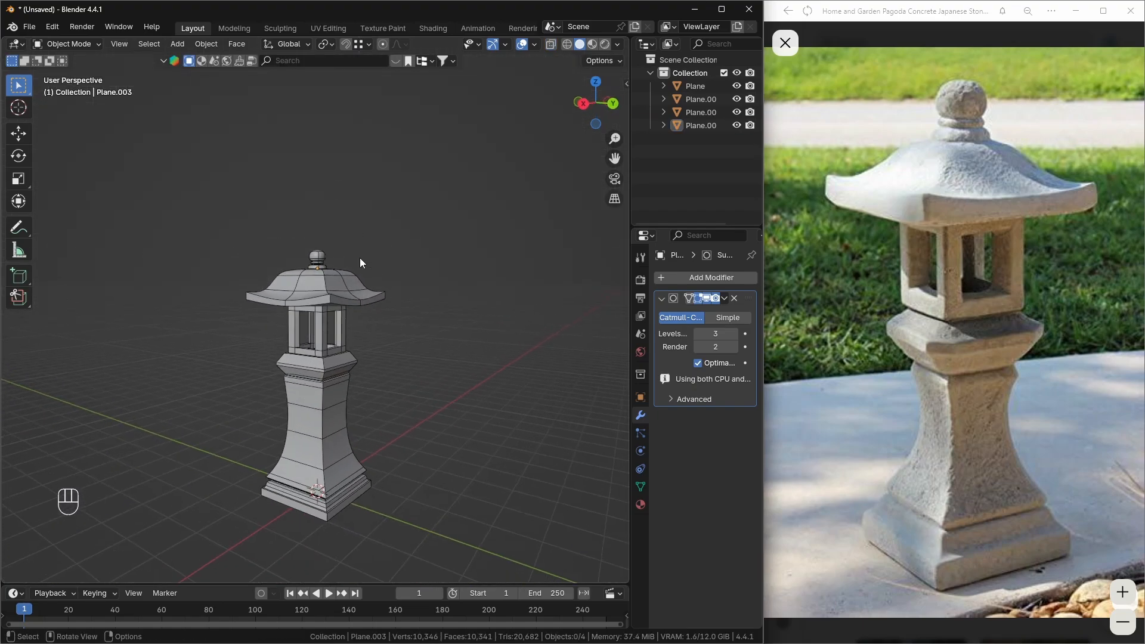
# - Scale the whole finial up by about 1.088 and lower it by about 0.026 m along Z onto the roof
pyautogui.scroll(2, 381, 281)
pyautogui.press('s')
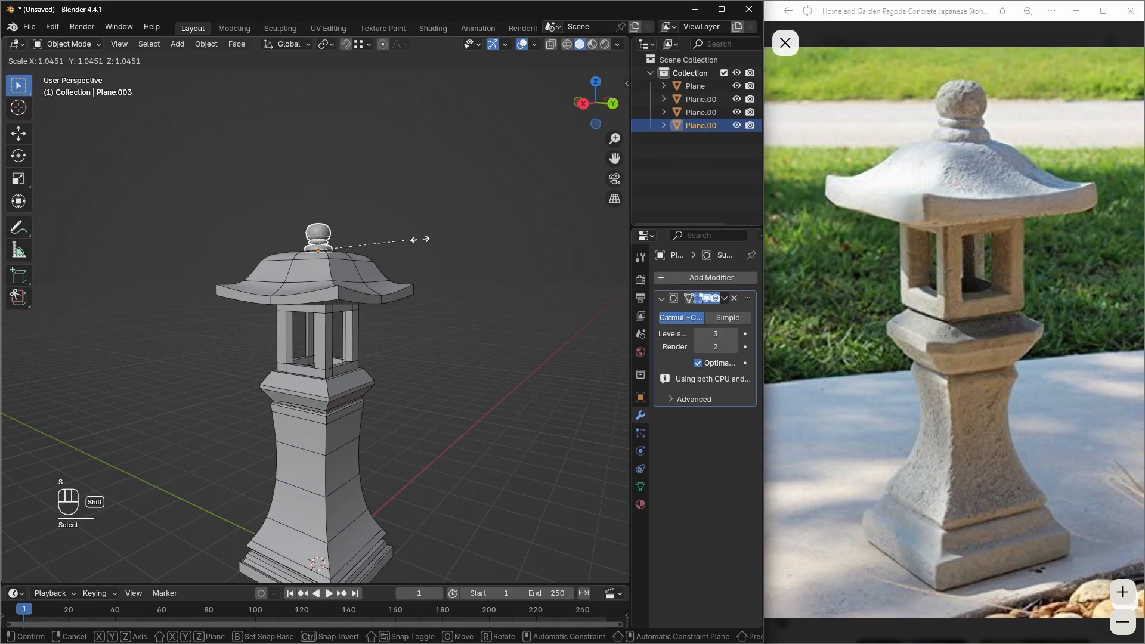
pyautogui.click(450, 230)
pyautogui.press('g')
pyautogui.press('z')
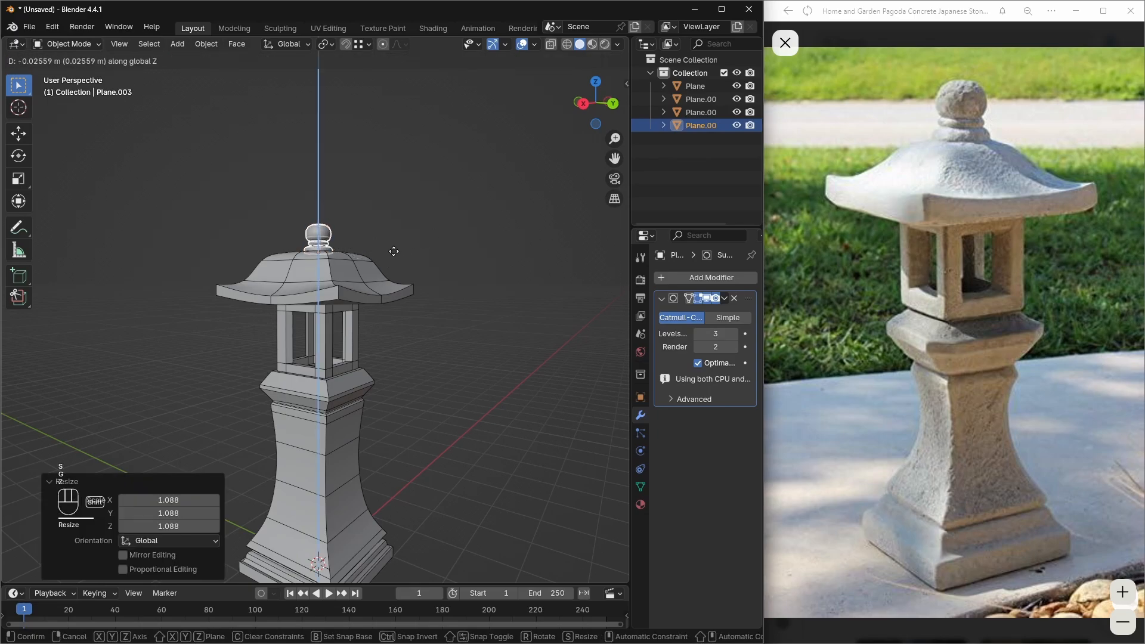
pyautogui.click(394, 252)
pyautogui.moveTo(392, 256); pyautogui.dragTo(406, 275, button='middle')
pyautogui.scroll(6, 411, 256)
pyautogui.click(416, 221)
pyautogui.scroll(-2, 416, 222)
pyautogui.moveTo(418, 224); pyautogui.dragTo(466, 237, button='middle')
pyautogui.scroll(-3, 439, 243)
# - Turn off the wireframe overlay in the viewport
pyautogui.click(617, 44)
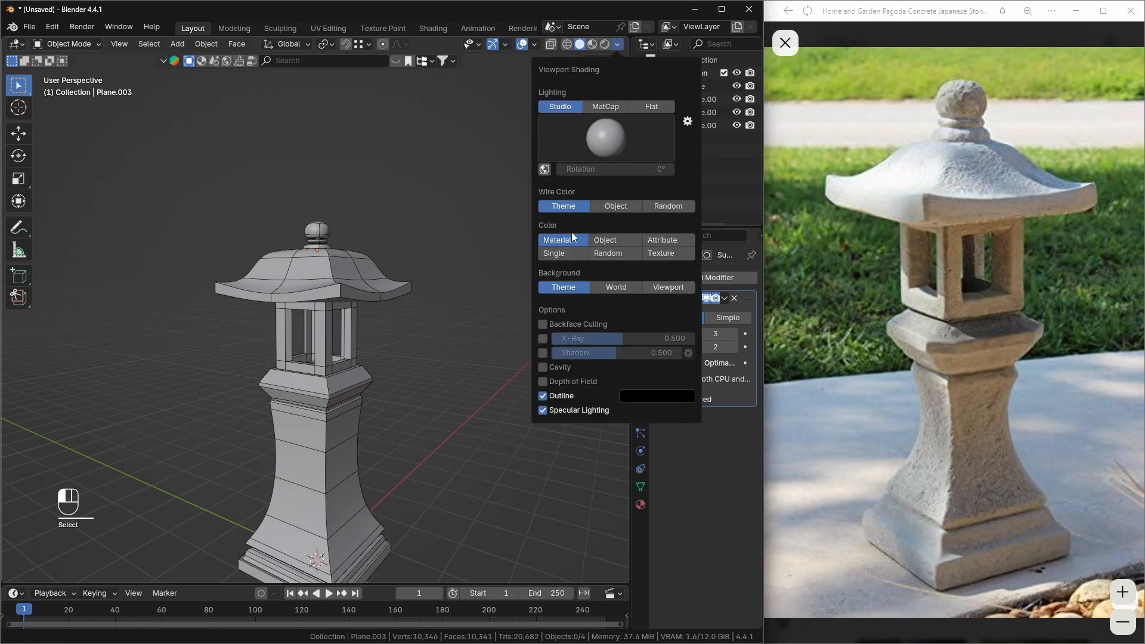
pyautogui.click(535, 46)
pyautogui.click(454, 263)
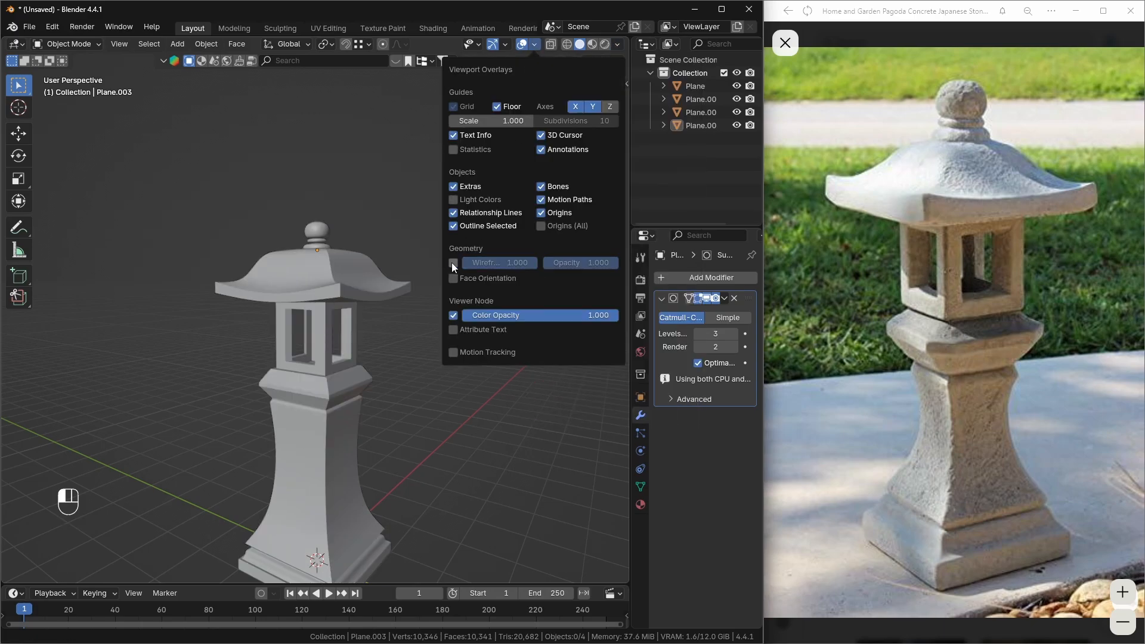
# - Select the edge loop around the upper part of the roof and scale it slightly
pyautogui.scroll(-3, 418, 269)
pyautogui.moveTo(445, 293); pyautogui.dragTo(302, 299, button='middle')
pyautogui.scroll(4, 363, 277)
pyautogui.click(327, 272)
pyautogui.press('Tab')
pyautogui.scroll(2, 298, 288)
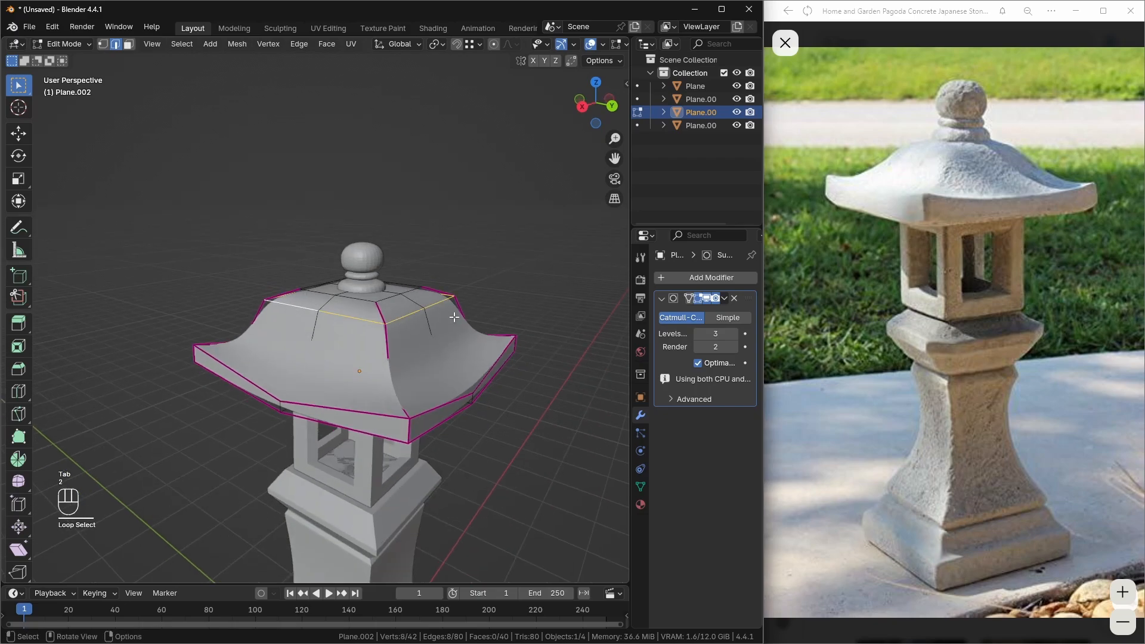
pyautogui.press('s')
pyautogui.click(353, 292)
pyautogui.press('Tab')
pyautogui.scroll(-5, 454, 313)
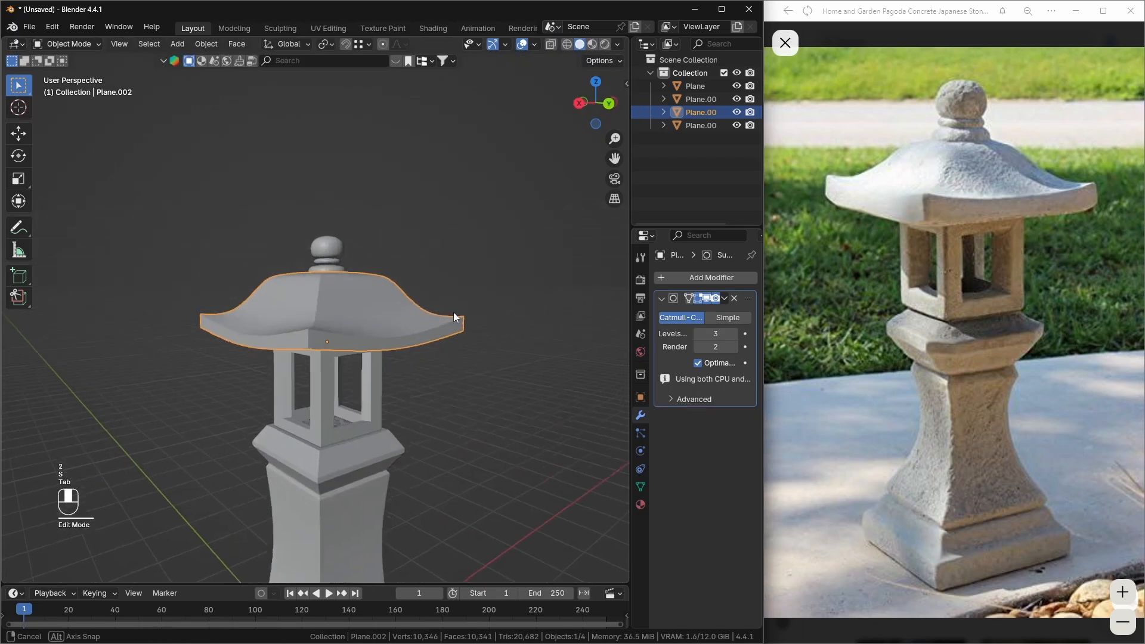
# - Scale the whole finial up by about 1.075 to better match the reference proportions
pyautogui.click(428, 276)
pyautogui.keyDown('shift'); pyautogui.moveTo(414, 339); pyautogui.dragTo(418, 292, button='middle'); pyautogui.keyUp('shift')
pyautogui.scroll(2, 371, 249)
pyautogui.keyDown('shift'); pyautogui.click(341, 207); pyautogui.keyUp('shift')
pyautogui.press('s')
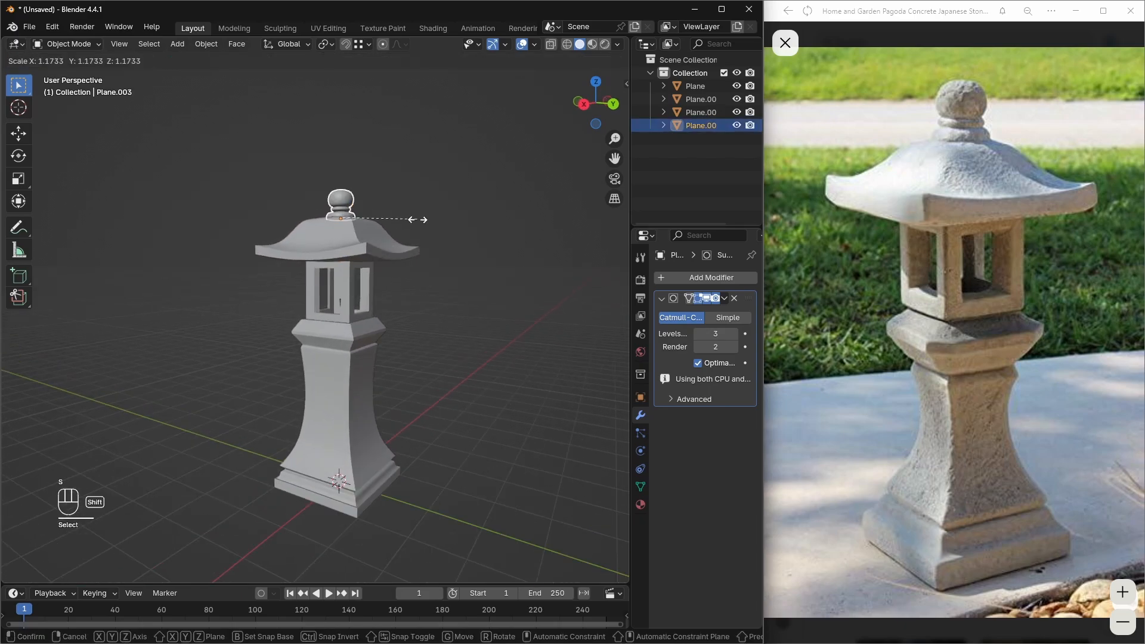
pyautogui.press('Escape')
pyautogui.press('s')
pyautogui.click(488, 205)
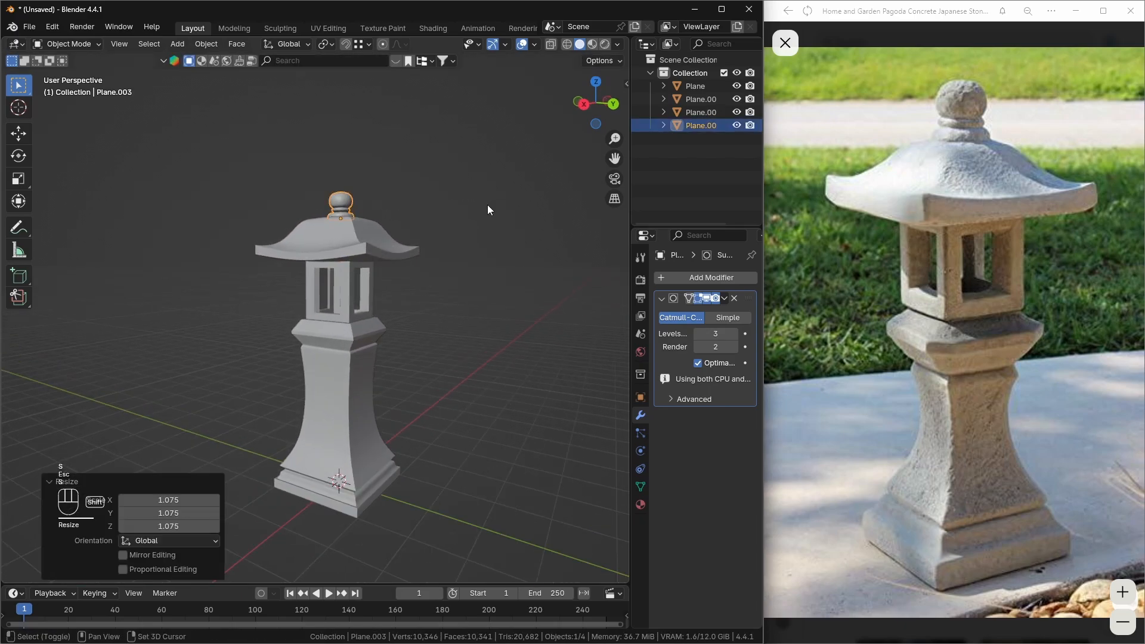
pyautogui.click(483, 256)
pyautogui.scroll(-4, 481, 288)
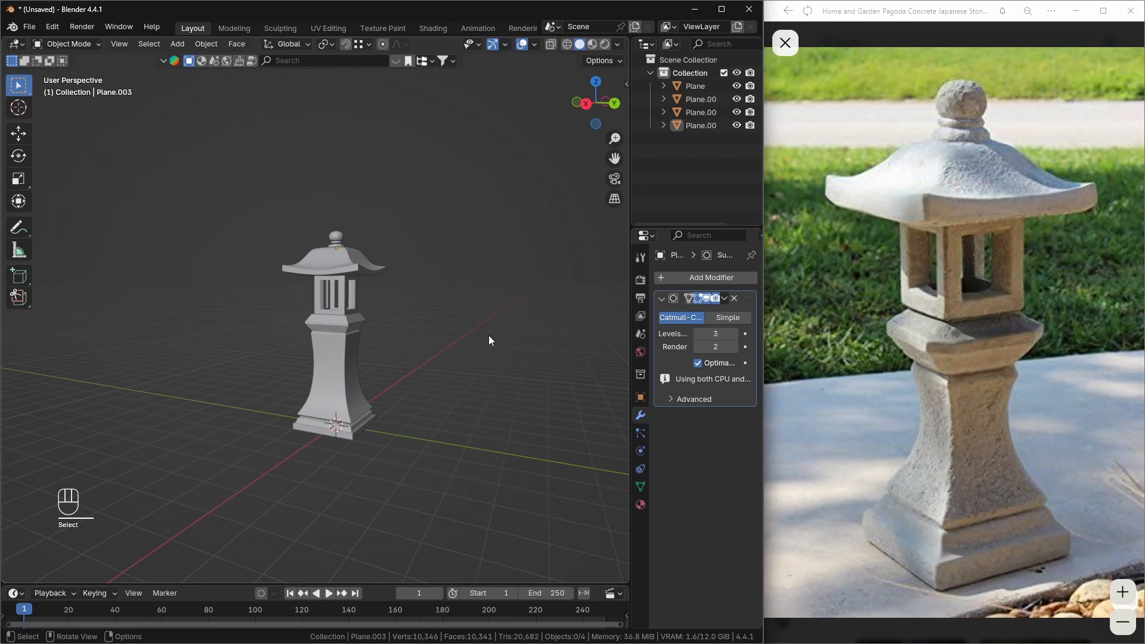
# - Select the flared cap at the top of the pedestal through the mesh and scale it up by about 1.09
pyautogui.click(309, 318)
pyautogui.press('Tab')
pyautogui.scroll(2, 306, 334)
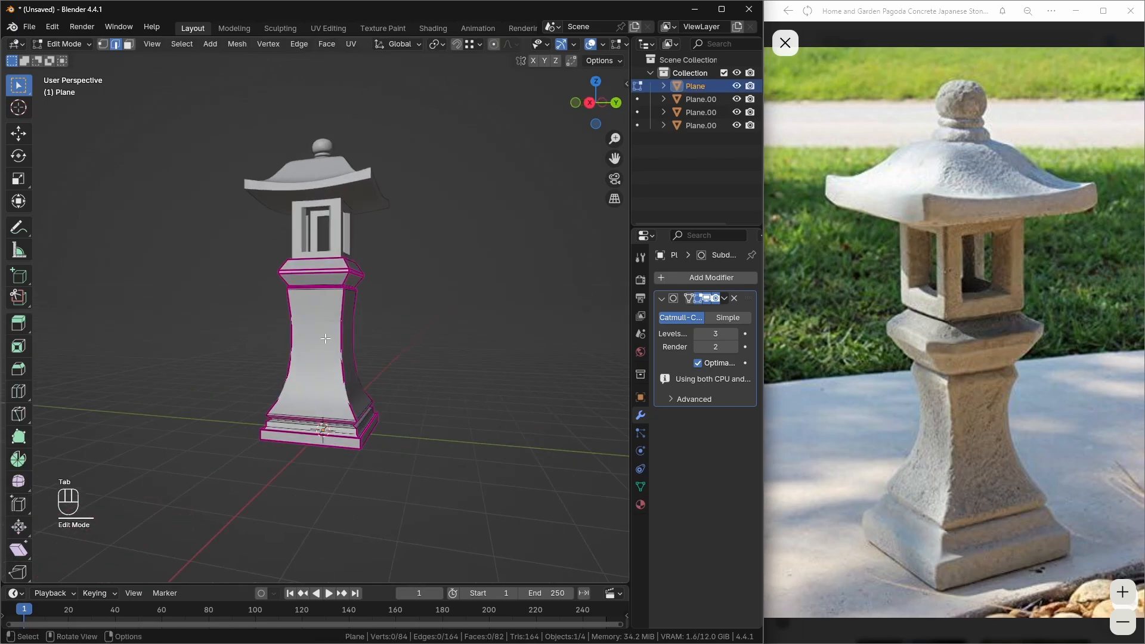
pyautogui.hotkey('alt', 'z')
pyautogui.moveTo(306, 354); pyautogui.dragTo(352, 325, button='middle')
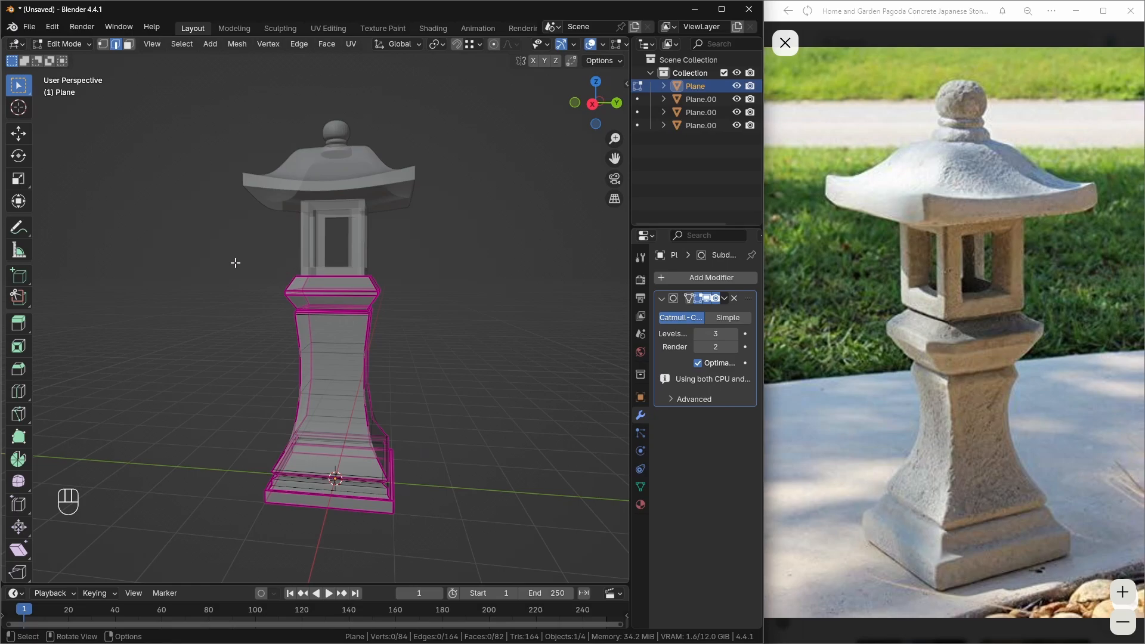
pyautogui.moveTo(236, 263); pyautogui.dragTo(417, 317)
pyautogui.press('s')
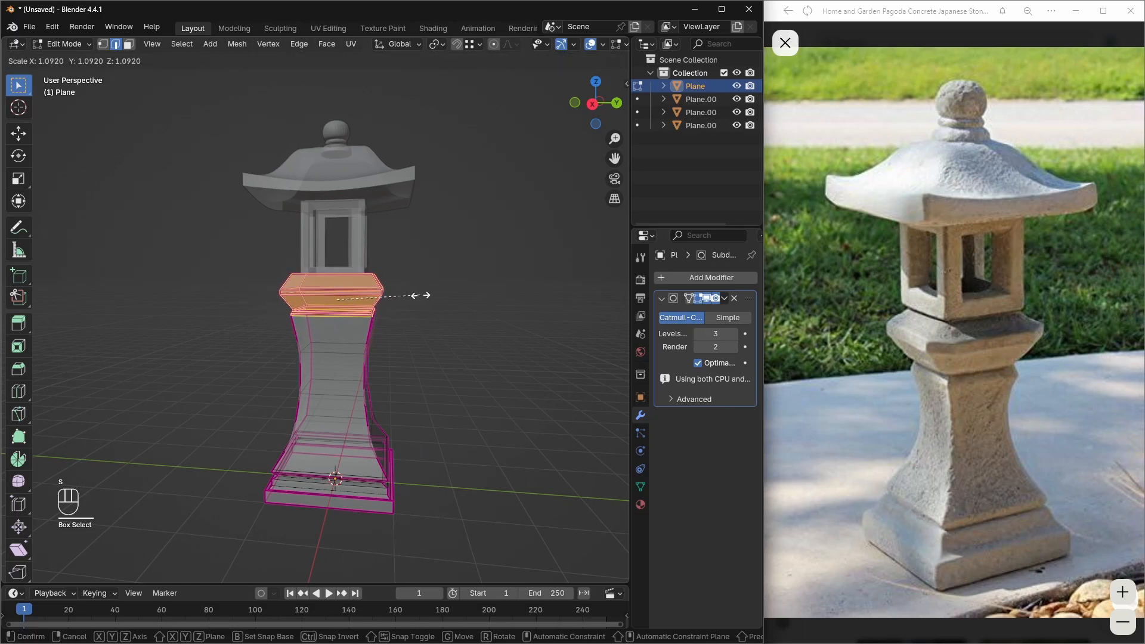
pyautogui.click(417, 295)
pyautogui.press('Tab')
pyautogui.hotkey('alt', 'z')
# - Try scaling the edge loop around the middle of the pedestal shaft up by about 1.056, and undo it
pyautogui.press('Tab')
pyautogui.moveTo(384, 302); pyautogui.dragTo(295, 361, button='middle')
pyautogui.hotkey('alt', 'z')
pyautogui.moveTo(231, 366); pyautogui.dragTo(405, 396)
pyautogui.hotkey('alt', 'z')
pyautogui.press('s')
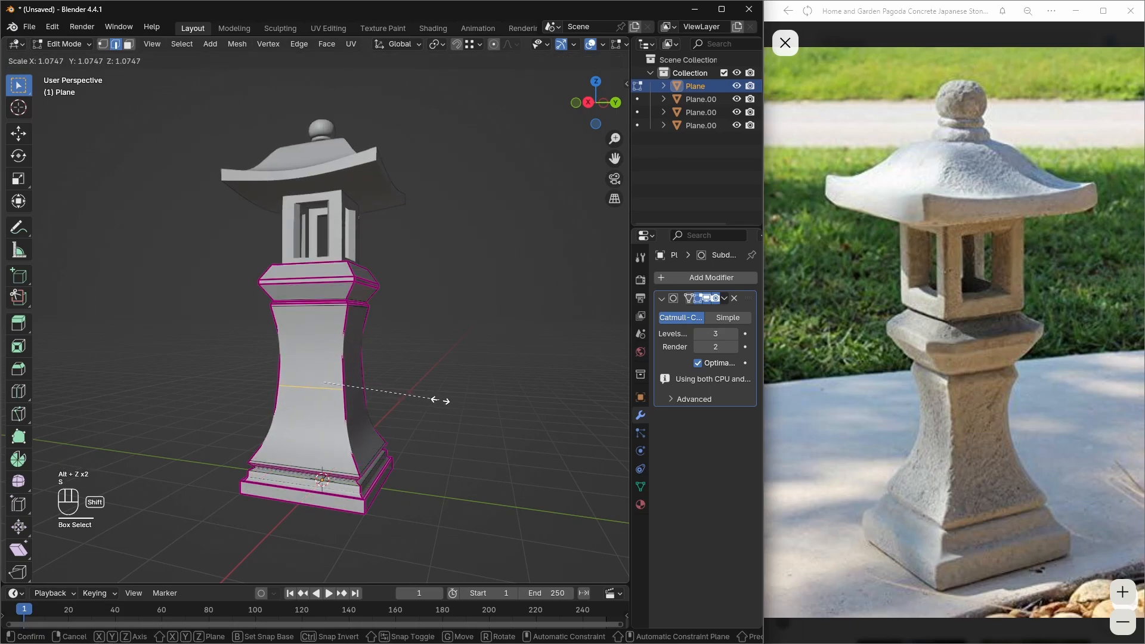
pyautogui.click(425, 397)
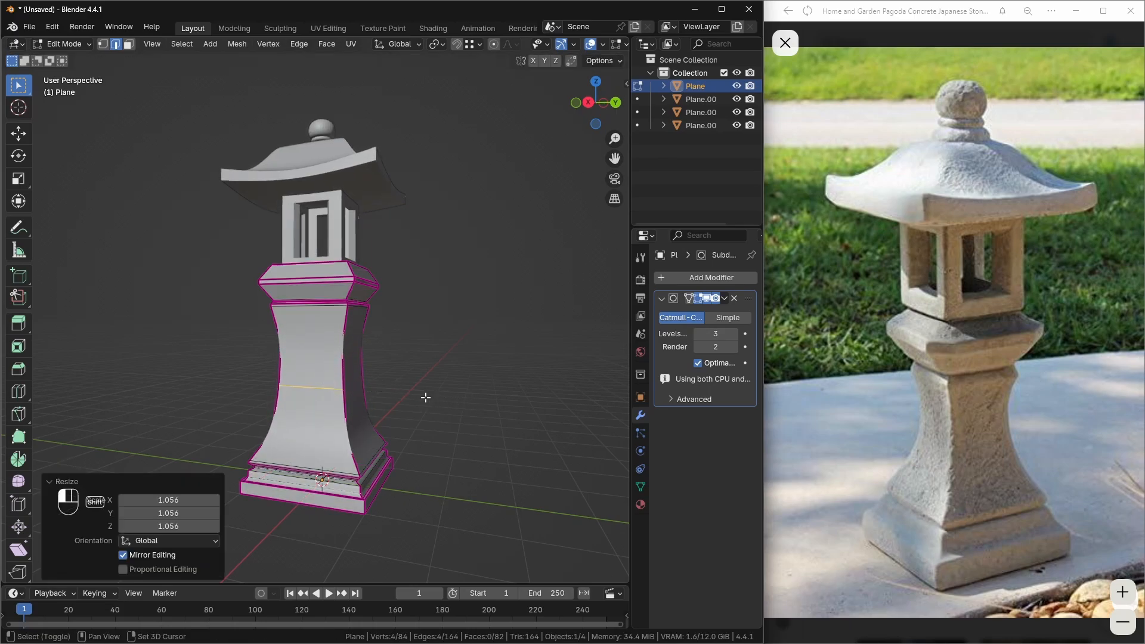
pyautogui.moveTo(425, 397); pyautogui.dragTo(350, 378, button='middle')
pyautogui.hotkey('ctrl', 'z')
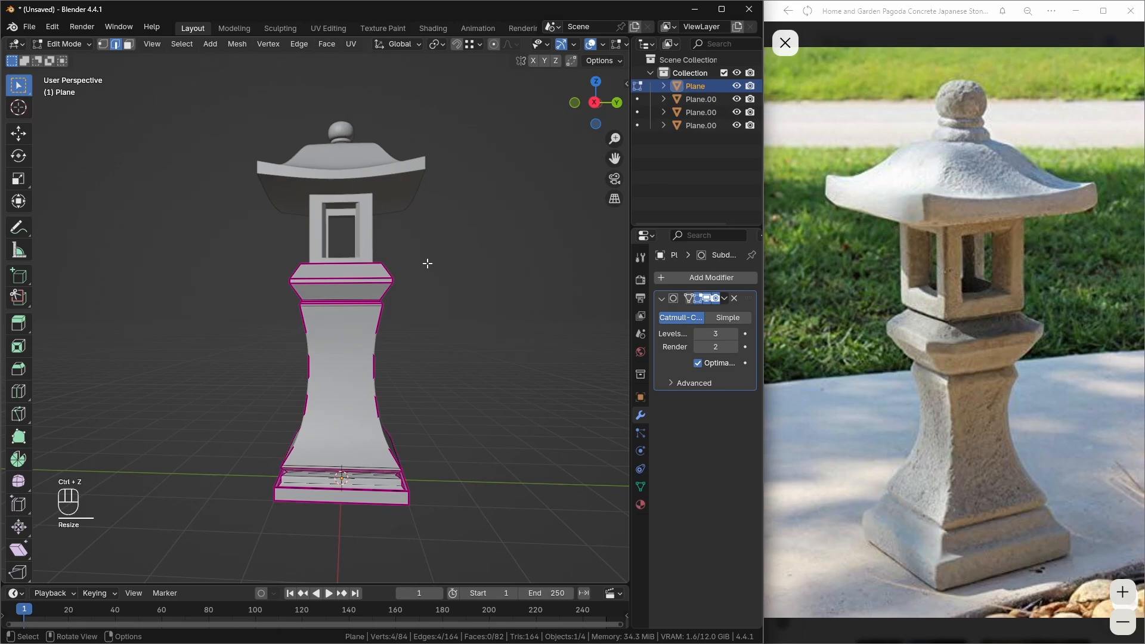
pyautogui.moveTo(428, 263); pyautogui.dragTo(467, 143, button='middle')
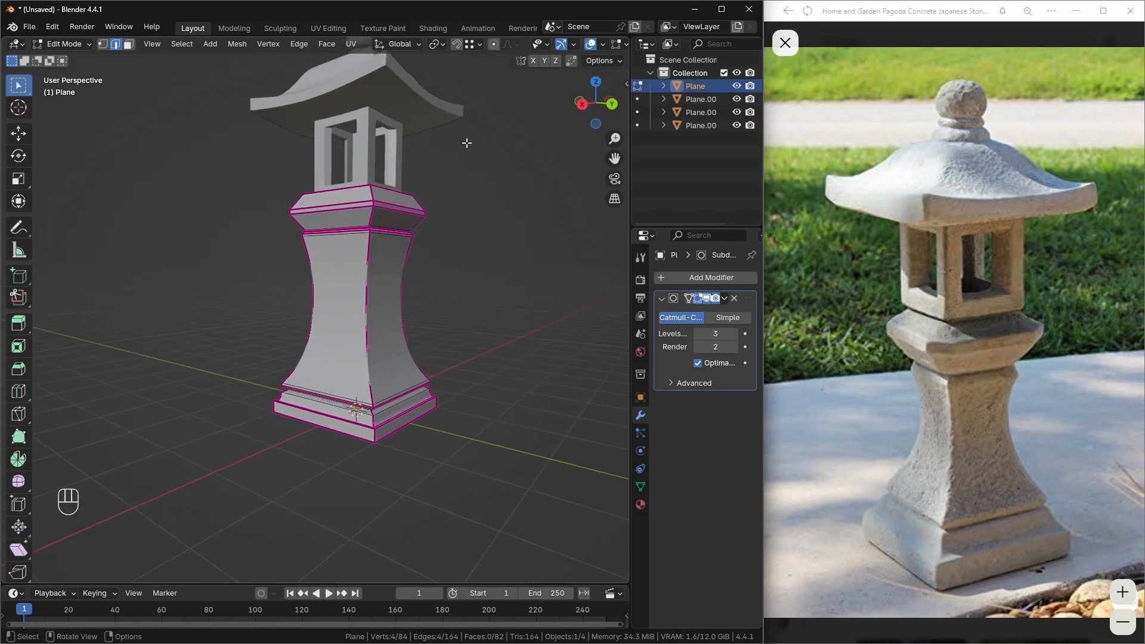
# - Turn on proportional editing and scale the edge loop around the middle of the pedestal shaft up slightly
pyautogui.click(497, 44)
pyautogui.moveTo(412, 289); pyautogui.dragTo(402, 312, button='middle')
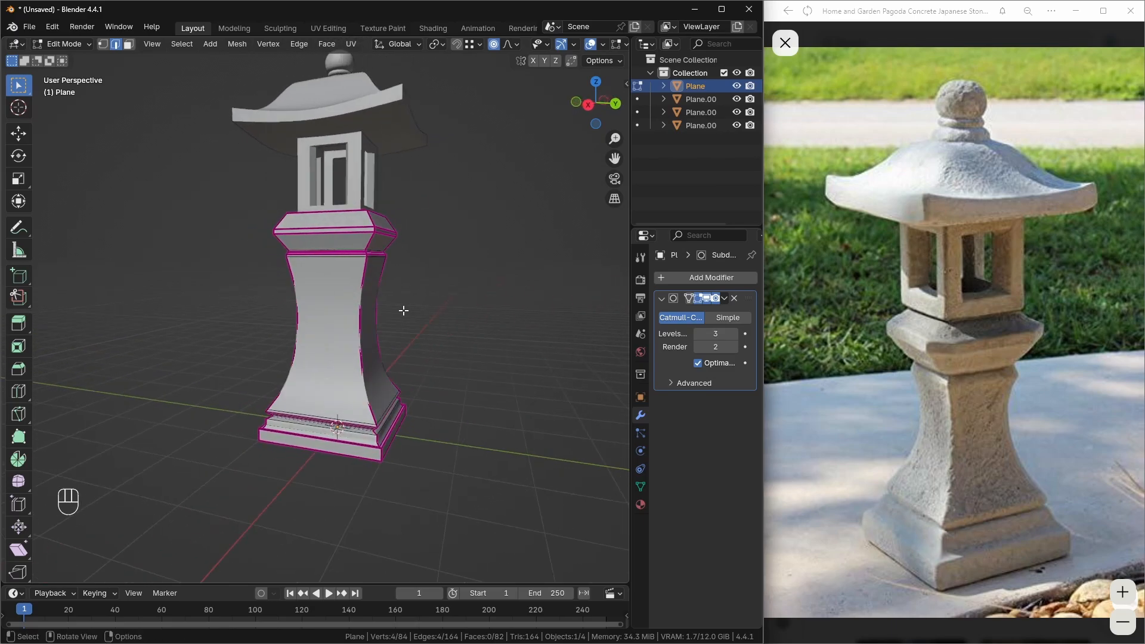
pyautogui.press('s')
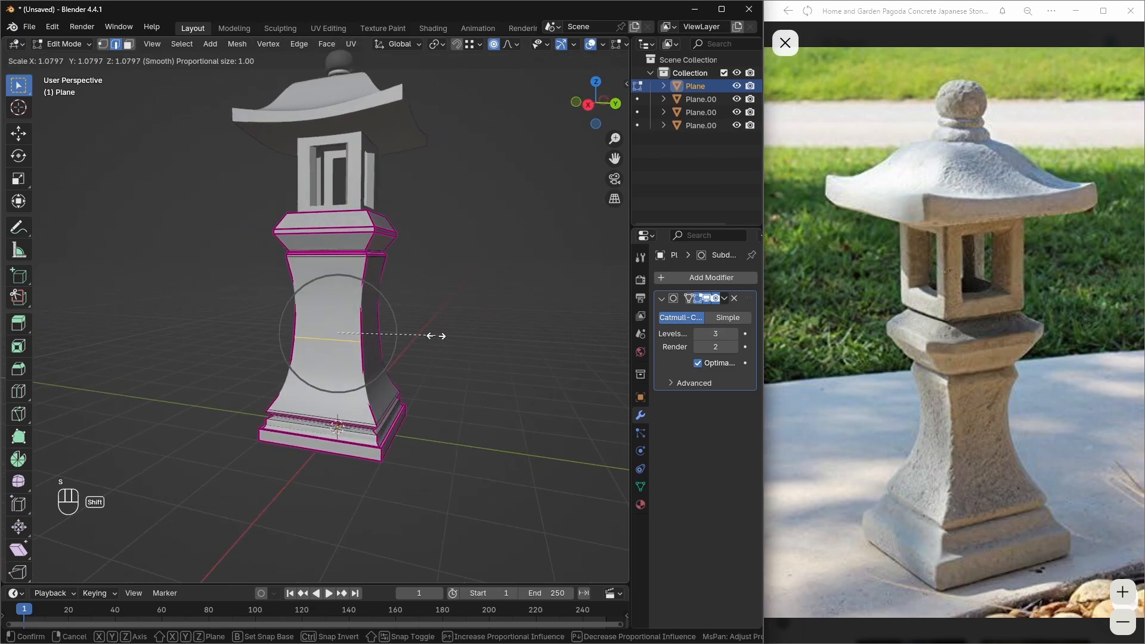
pyautogui.click(468, 337)
pyautogui.press('Tab')
pyautogui.scroll(-4, 428, 320)
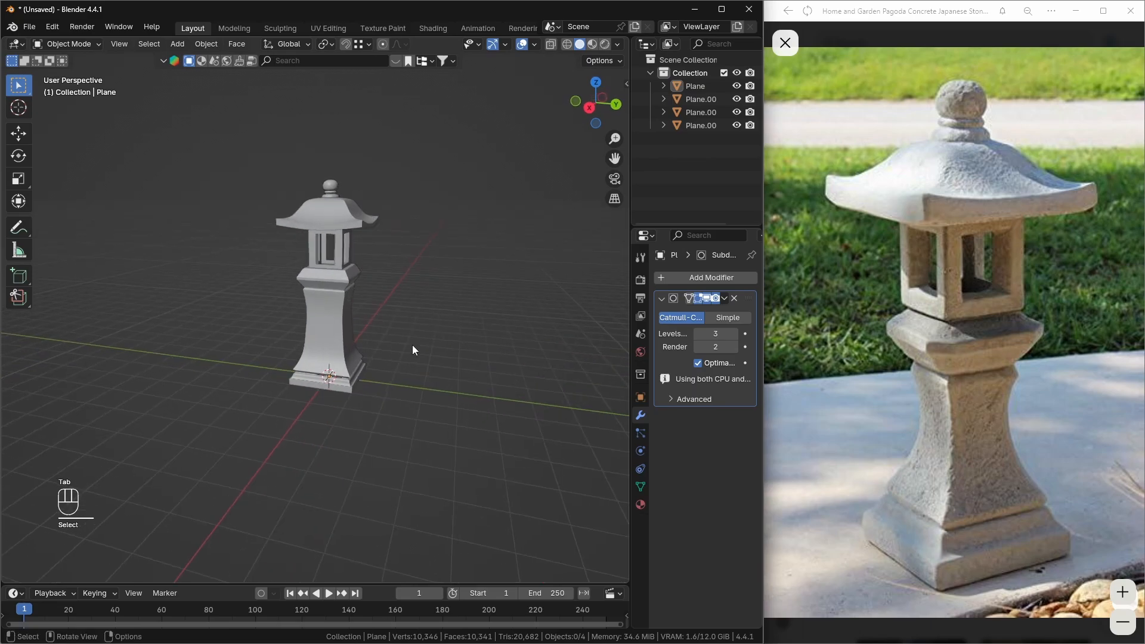
# - Select the flared cap at the top of the pedestal through the mesh and scale it down to about 0.94
pyautogui.moveTo(413, 345); pyautogui.dragTo(376, 312, button='middle')
pyautogui.scroll(1, 383, 336)
pyautogui.press('Tab')
pyautogui.hotkey('alt', 'z')
pyautogui.scroll(3, 317, 272)
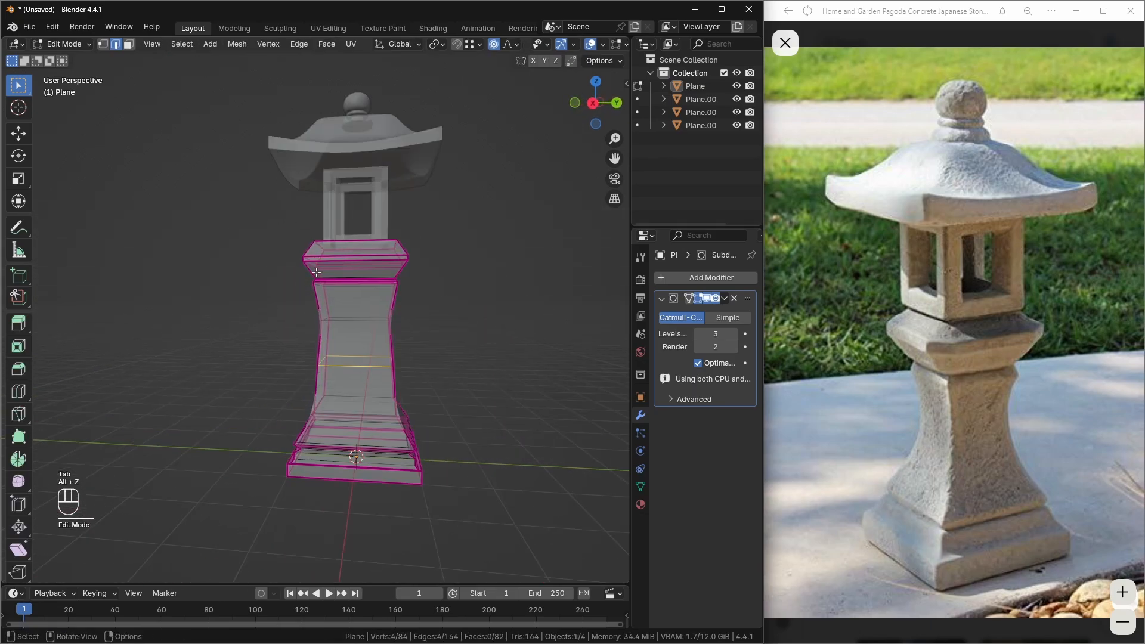
pyautogui.keyDown('shift'); pyautogui.moveTo(262, 231); pyautogui.dragTo(442, 299); pyautogui.keyUp('shift')
pyautogui.press('s')
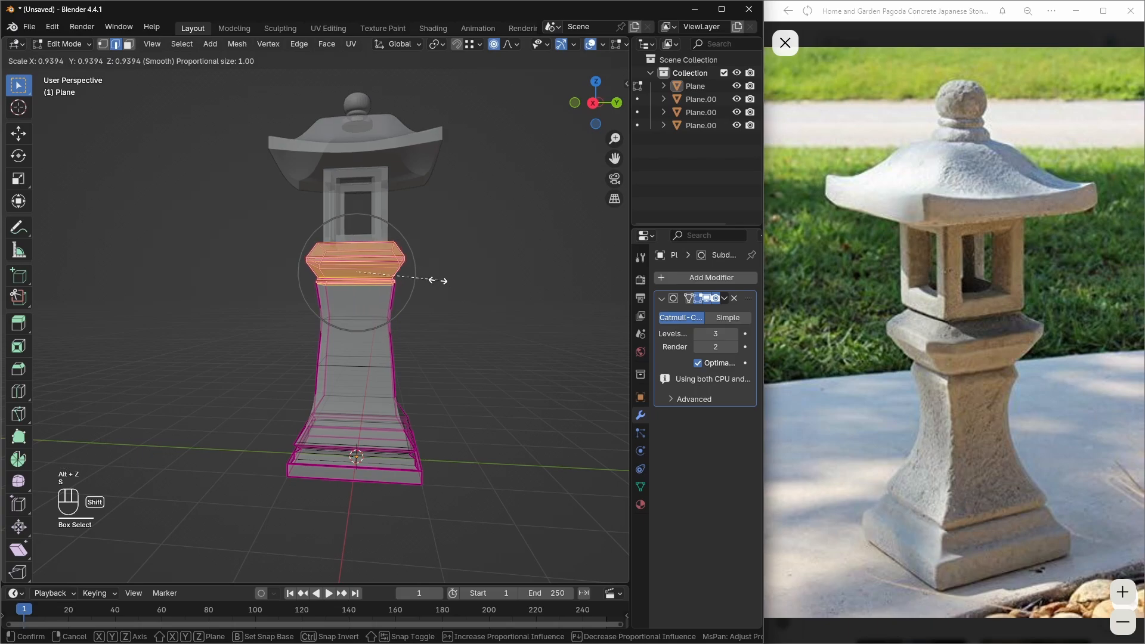
pyautogui.click(435, 285)
pyautogui.press('Tab')
pyautogui.hotkey('alt', 'z')
# - Examine the whole lantern's proportions against the reference photo
pyautogui.scroll(-4, 441, 305)
pyautogui.moveTo(452, 327); pyautogui.dragTo(384, 361, button='middle')
pyautogui.scroll(-2, 388, 337)
pyautogui.scroll(3, 440, 334)
pyautogui.scroll(1, 384, 361)
pyautogui.moveTo(384, 361); pyautogui.dragTo(389, 354, button='middle')
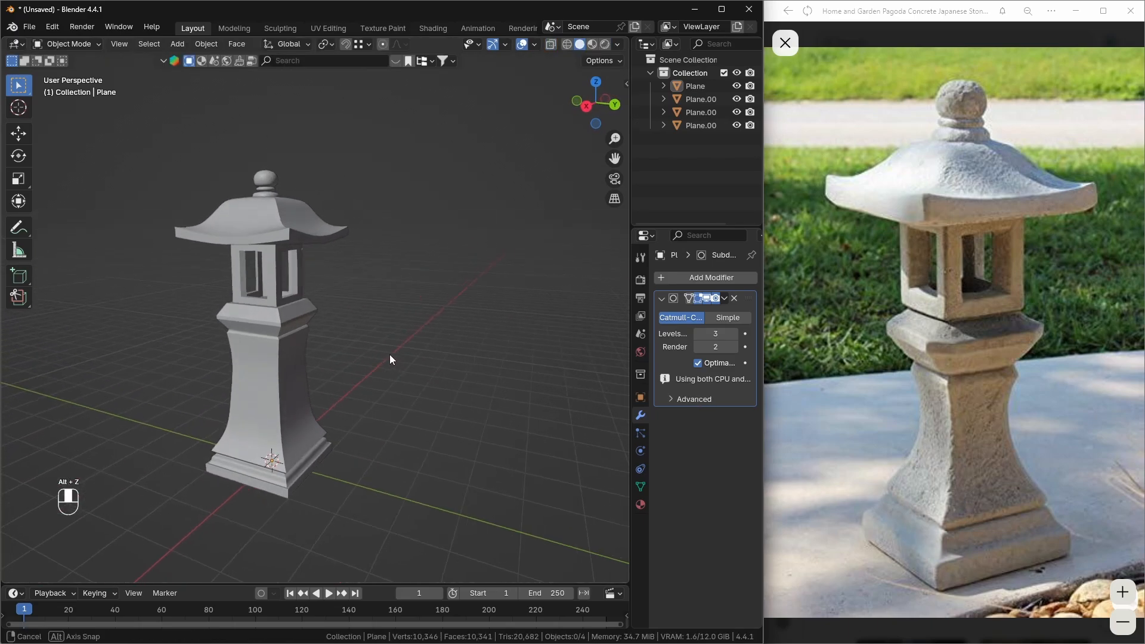
pyautogui.scroll(2, 286, 385)
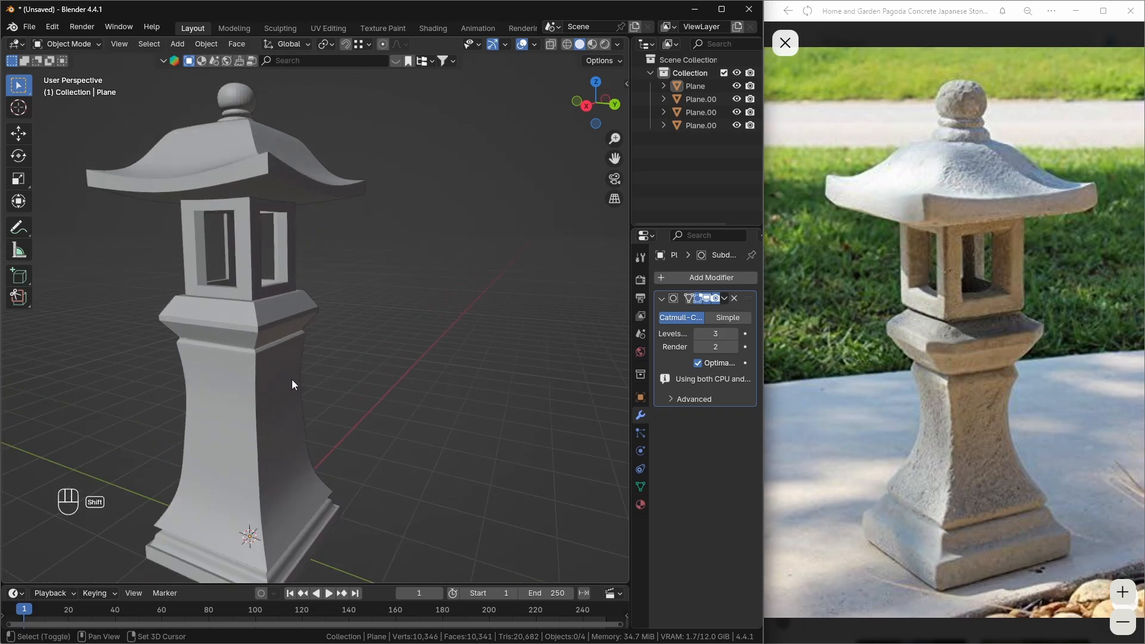
pyautogui.keyDown('shift'); pyautogui.moveTo(292, 380); pyautogui.dragTo(305, 360, button='middle'); pyautogui.keyUp('shift')
# - Select the edge loop around the middle of the shaft and scale it down to about 0.95 with proportional falloff
pyautogui.click(310, 342)
pyautogui.press('Tab')
pyautogui.hotkey('alt', 'z')
pyautogui.keyDown('alt'); pyautogui.click(305, 359); pyautogui.keyUp('alt')
pyautogui.hotkey('alt', 'z')
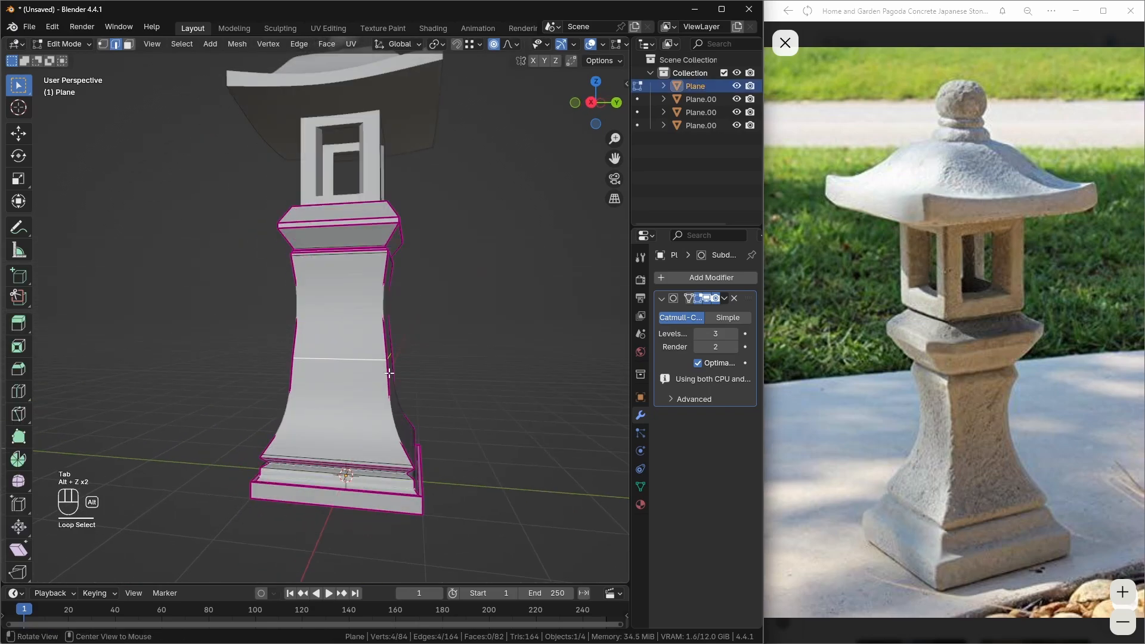
pyautogui.press('s')
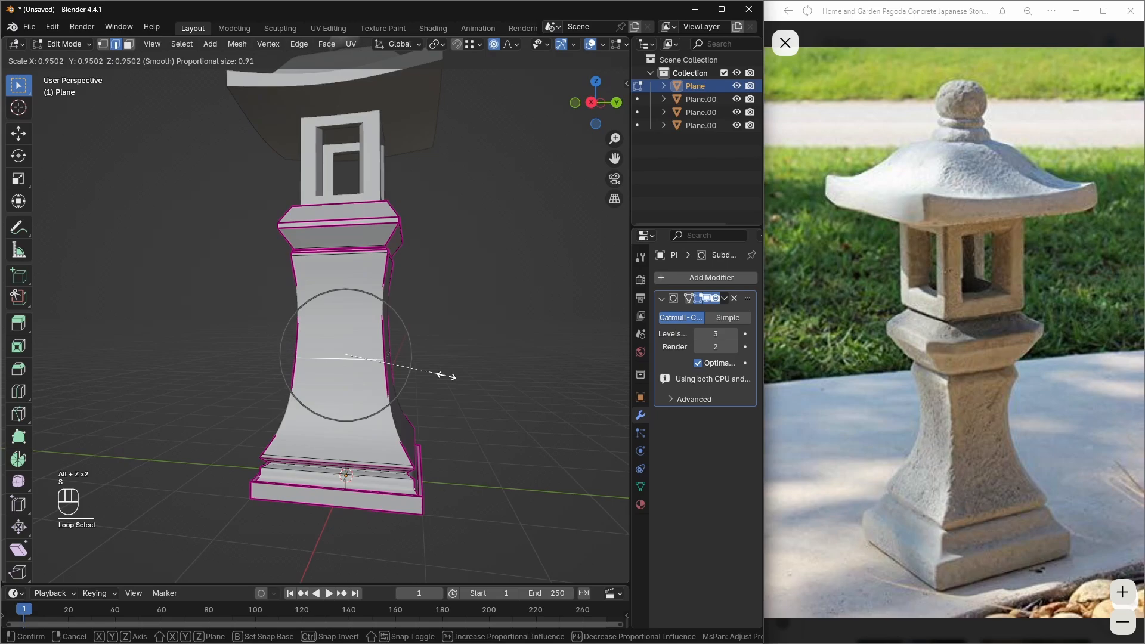
pyautogui.click(447, 376)
pyautogui.press('Tab')
pyautogui.click(440, 384)
pyautogui.scroll(1, 437, 385)
pyautogui.scroll(-4, 435, 387)
pyautogui.moveTo(411, 387); pyautogui.dragTo(376, 388, button='middle')
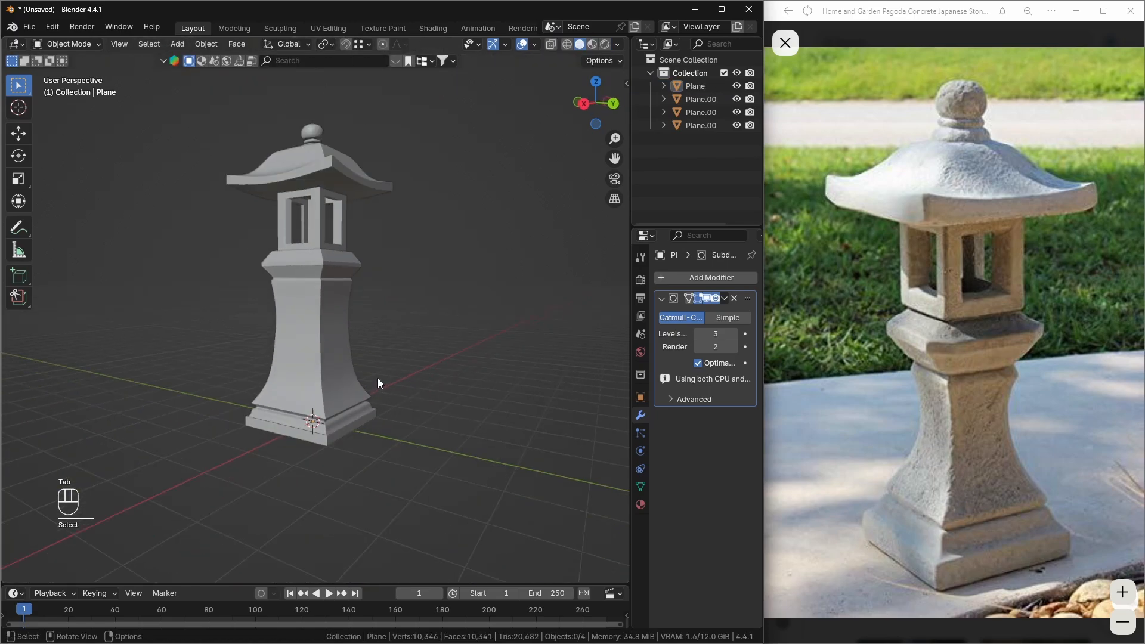
# - Turn off proportional editing and edge-slide the loop just above the shaft's flared bottom edge upward
pyautogui.moveTo(486, 345); pyautogui.dragTo(509, 349, button='middle')
pyautogui.press('Tab')
pyautogui.scroll(1, 365, 330)
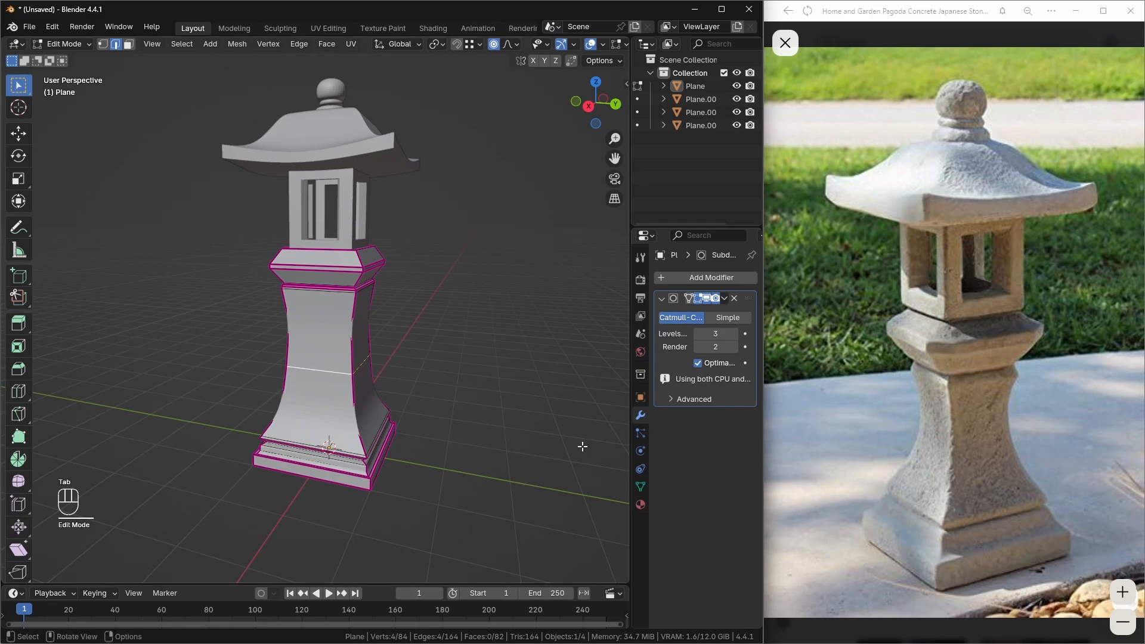
pyautogui.moveTo(583, 446); pyautogui.dragTo(621, 454, button='middle')
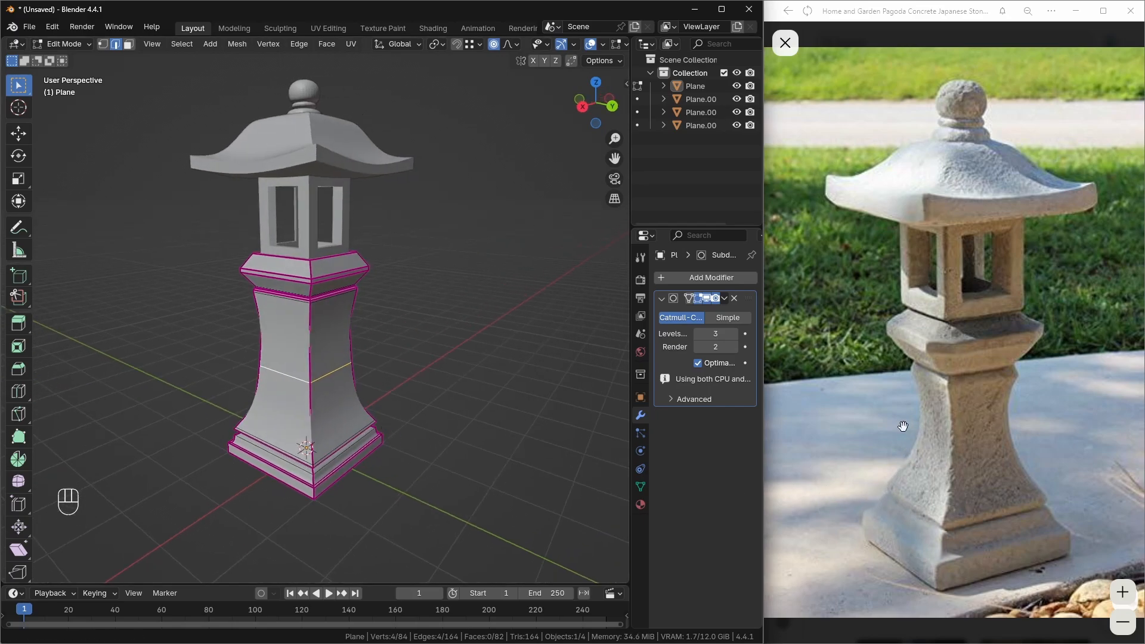
pyautogui.scroll(8, 262, 364)
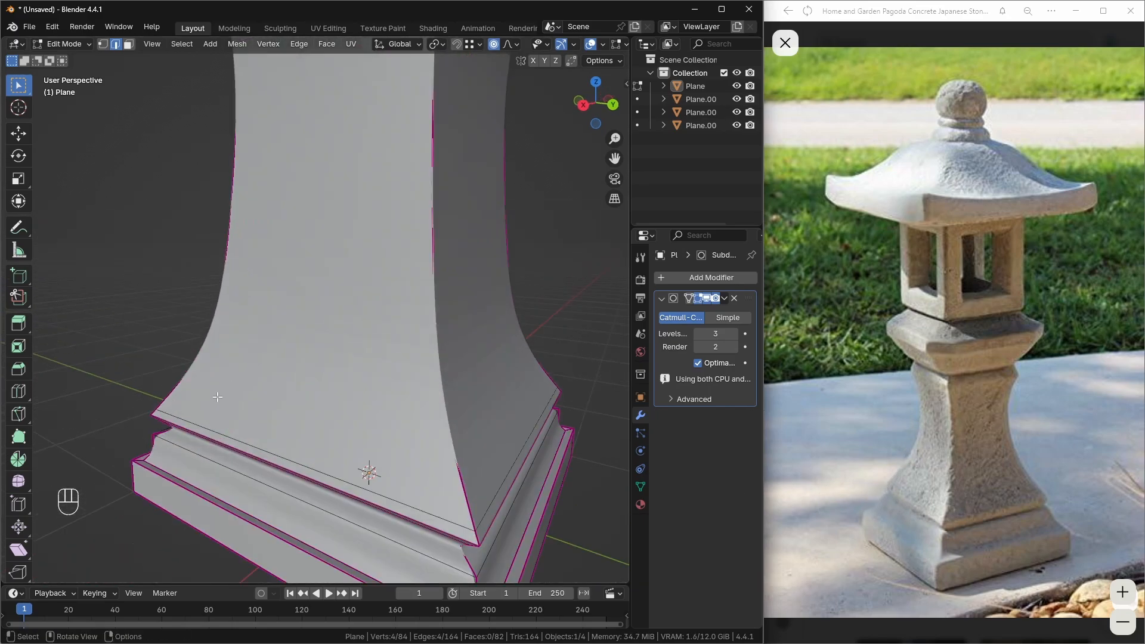
pyautogui.keyDown('alt'); pyautogui.click(183, 421); pyautogui.keyUp('alt')
pyautogui.press('g')
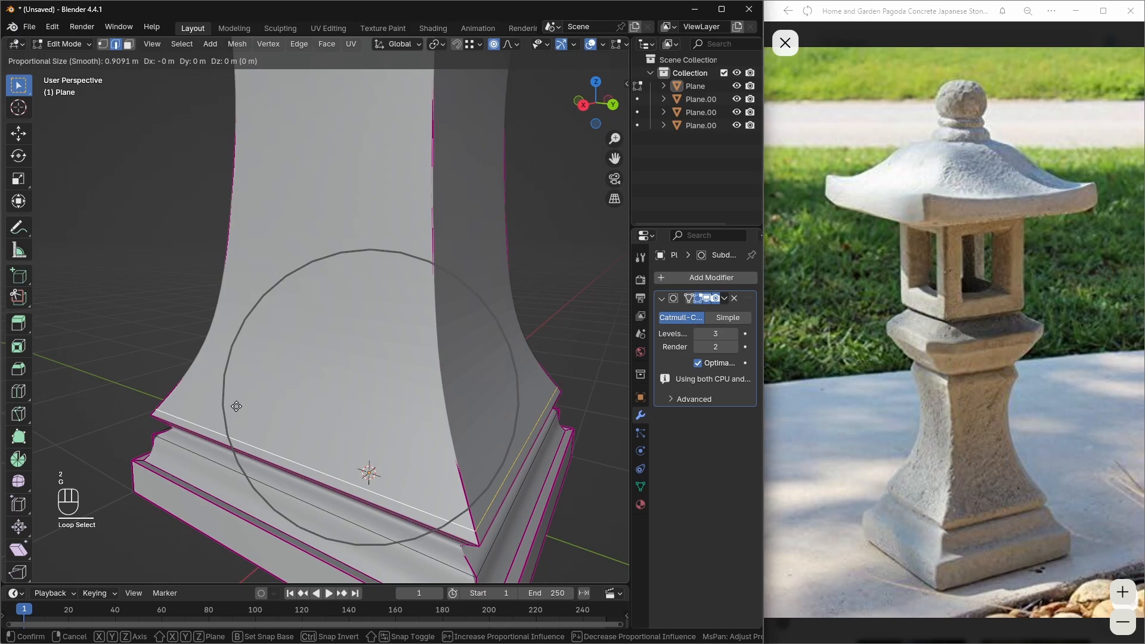
pyautogui.press('Escape')
pyautogui.press('o')
pyautogui.press('g')
pyautogui.press('g')
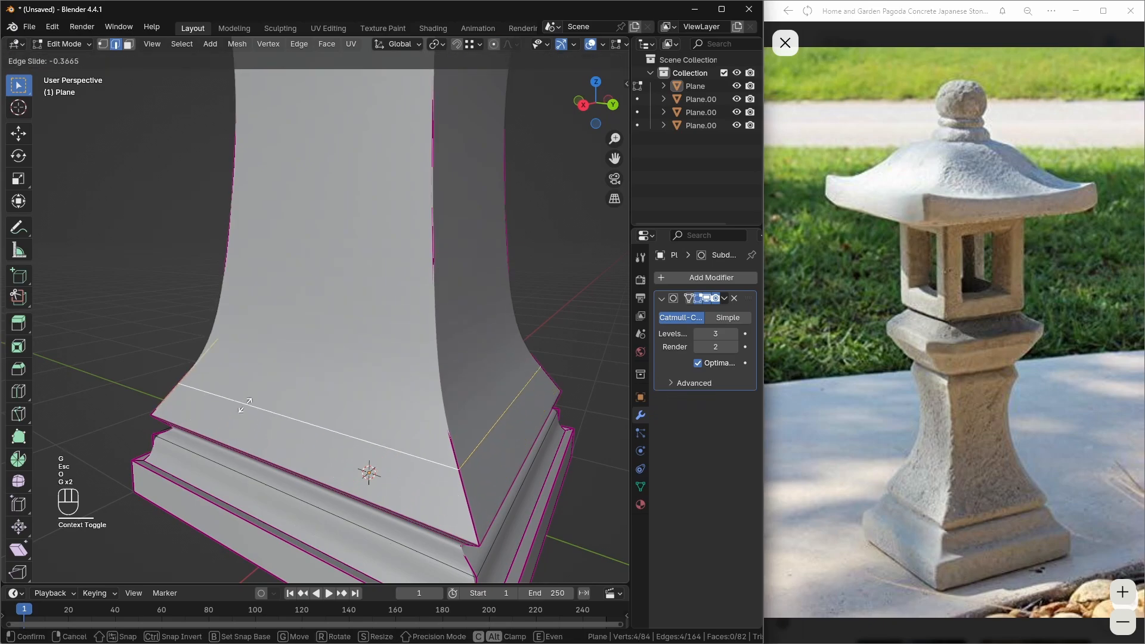
pyautogui.click(242, 411)
# - Select the edge loop along the shaft's flared bottom edge and apply an edge crease with factor 1.000
pyautogui.moveTo(241, 412); pyautogui.dragTo(210, 383, button='middle')
pyautogui.hotkey('shift', 'e')
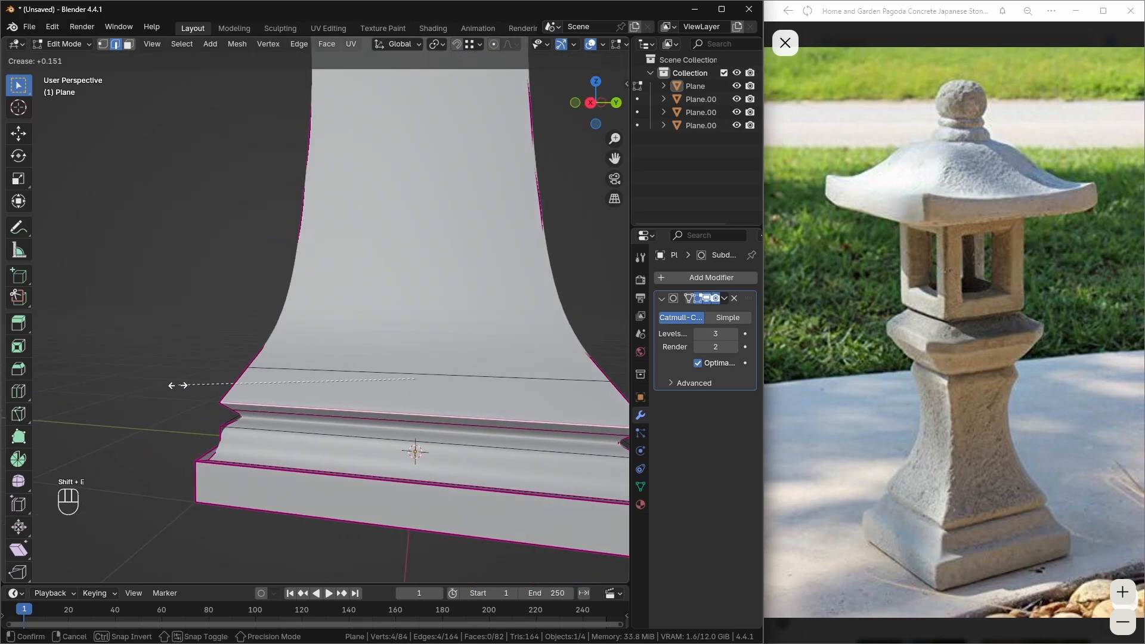
pyautogui.click(598, 364)
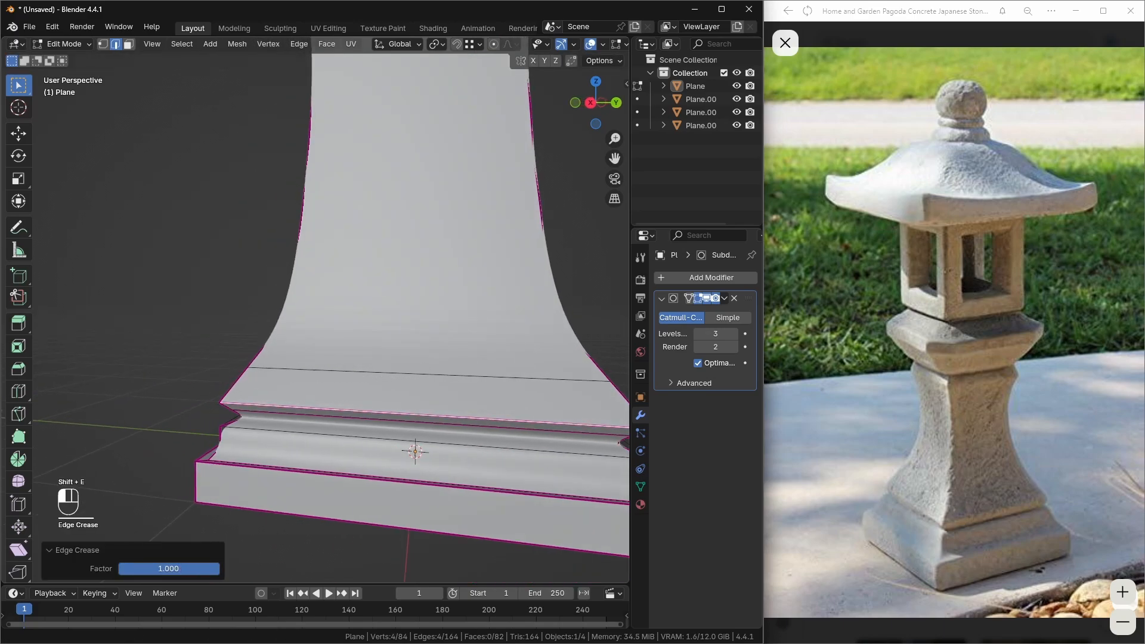
pyautogui.press('Tab')
pyautogui.moveTo(238, 369); pyautogui.dragTo(213, 388, button='middle')
pyautogui.click(233, 367)
pyautogui.press('Tab')
pyautogui.press('Tab')
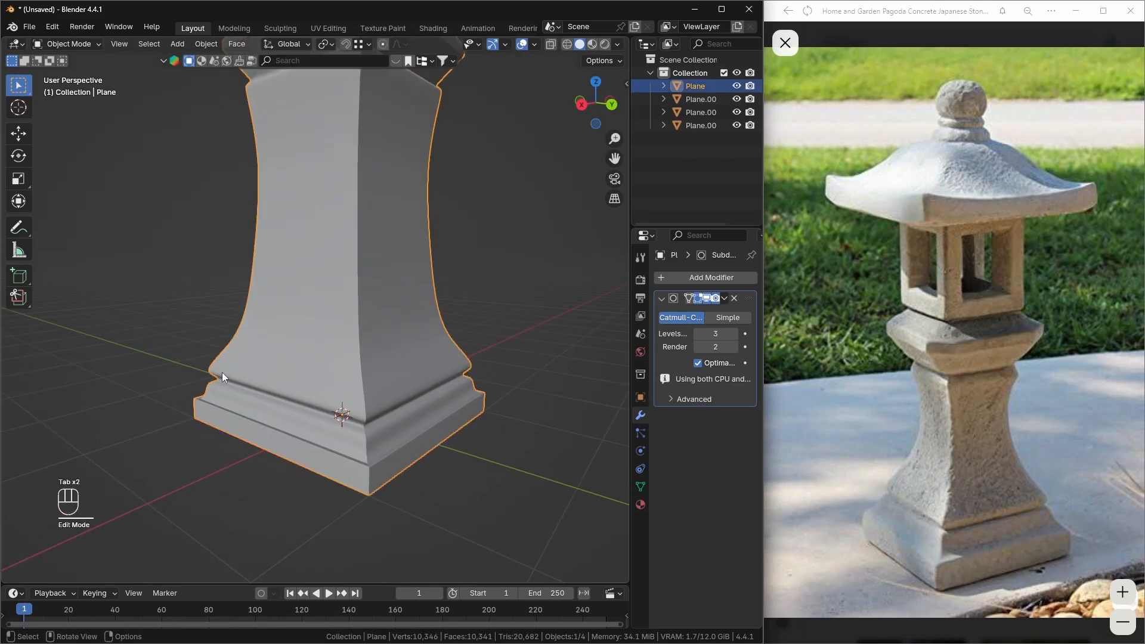
# - Edge-slide the loop at the shaft's bottom edge by about 0.16 and scale it up by 1.019
pyautogui.press('Tab')
pyautogui.press('g')
pyautogui.press('g')
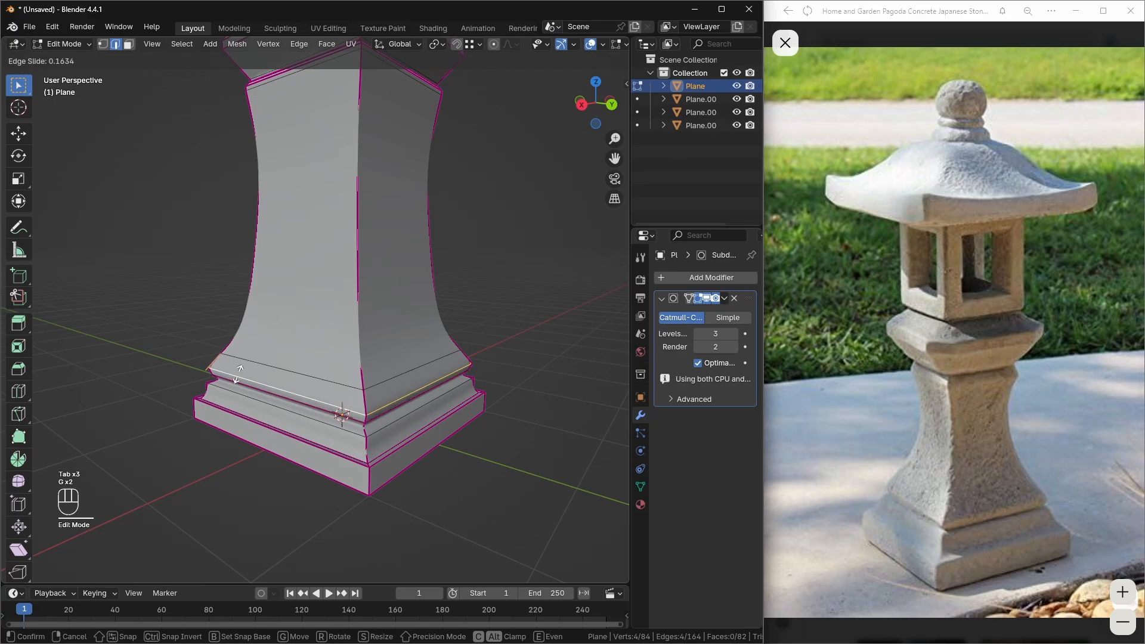
pyautogui.click(239, 373)
pyautogui.press('s')
pyautogui.click(399, 420)
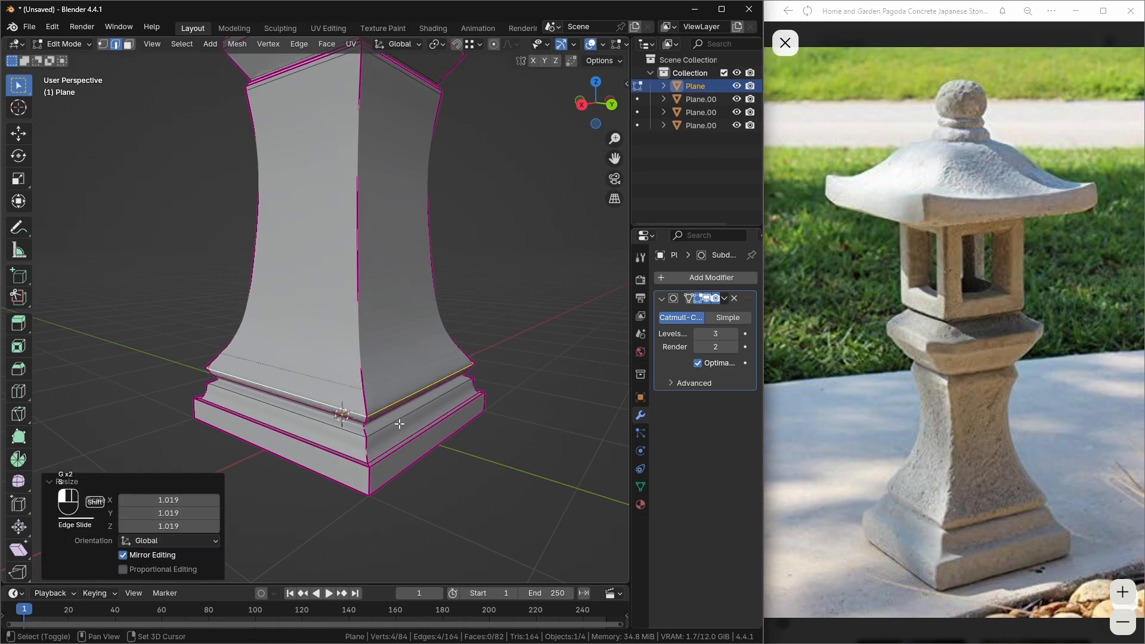
# - Edge-slide the scaled loop at the shaft's bottom edge slightly upward
pyautogui.press('g')
pyautogui.press('g')
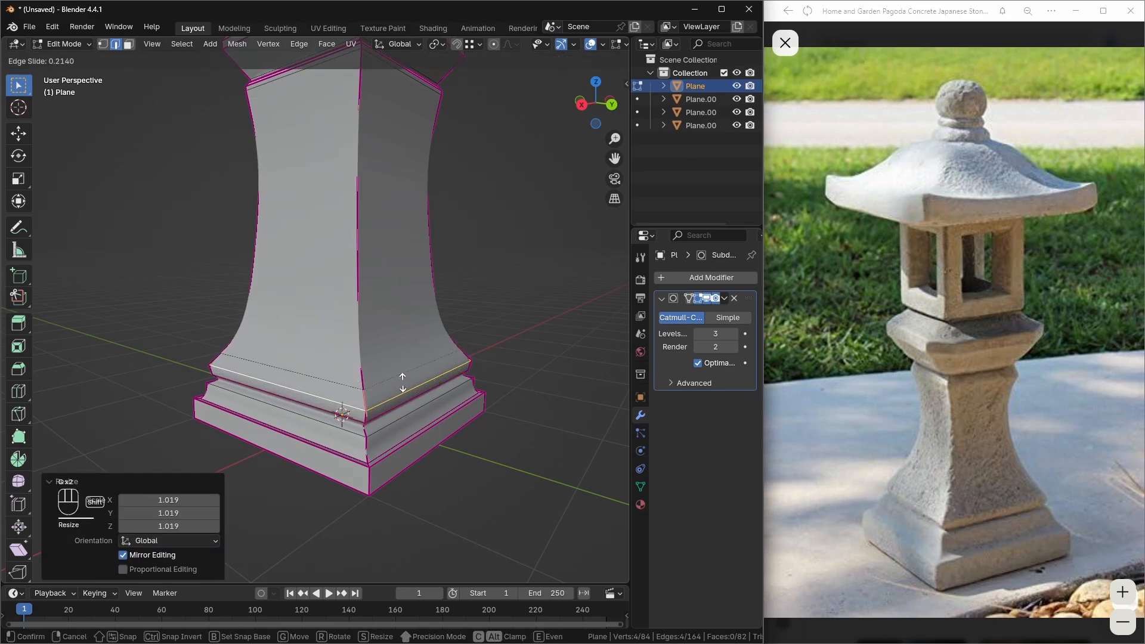
pyautogui.click(411, 369)
pyautogui.press('Tab')
pyautogui.click(232, 337)
pyautogui.scroll(-1, 256, 395)
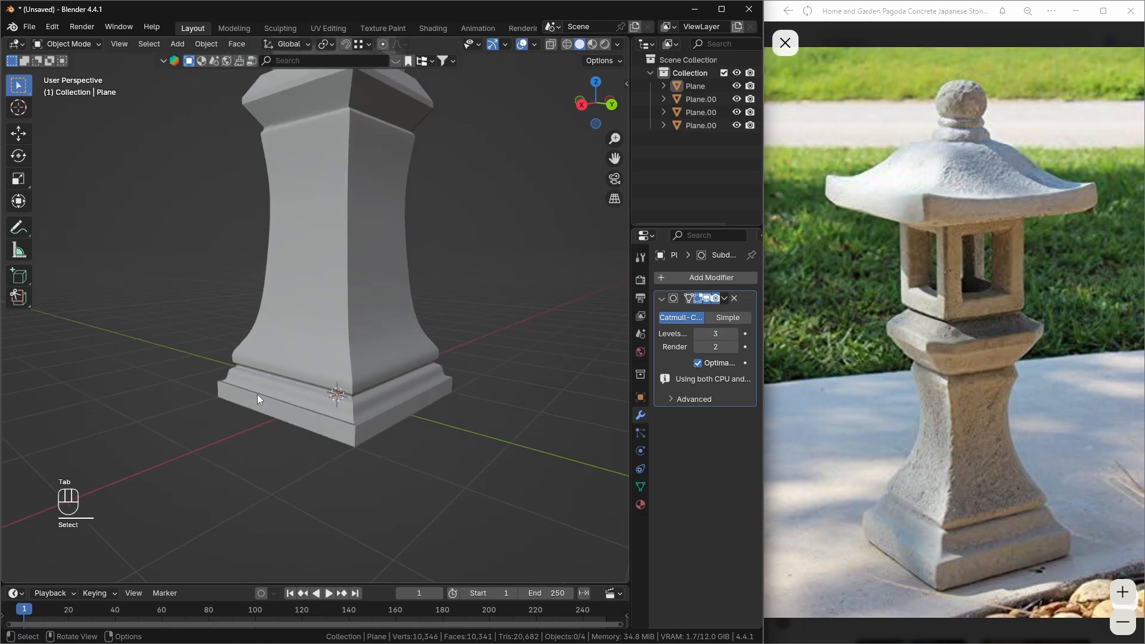
# - Select the edge loop above the shaft's flared bottom through the mesh and edge-slide it upward with factor 0.391
pyautogui.keyDown('shift'); pyautogui.moveTo(256, 395); pyautogui.dragTo(330, 396, button='middle'); pyautogui.keyUp('shift')
pyautogui.click(316, 424)
pyautogui.press('Tab')
pyautogui.hotkey('alt', 'z')
pyautogui.keyDown('alt'); pyautogui.click(311, 369); pyautogui.keyUp('alt')
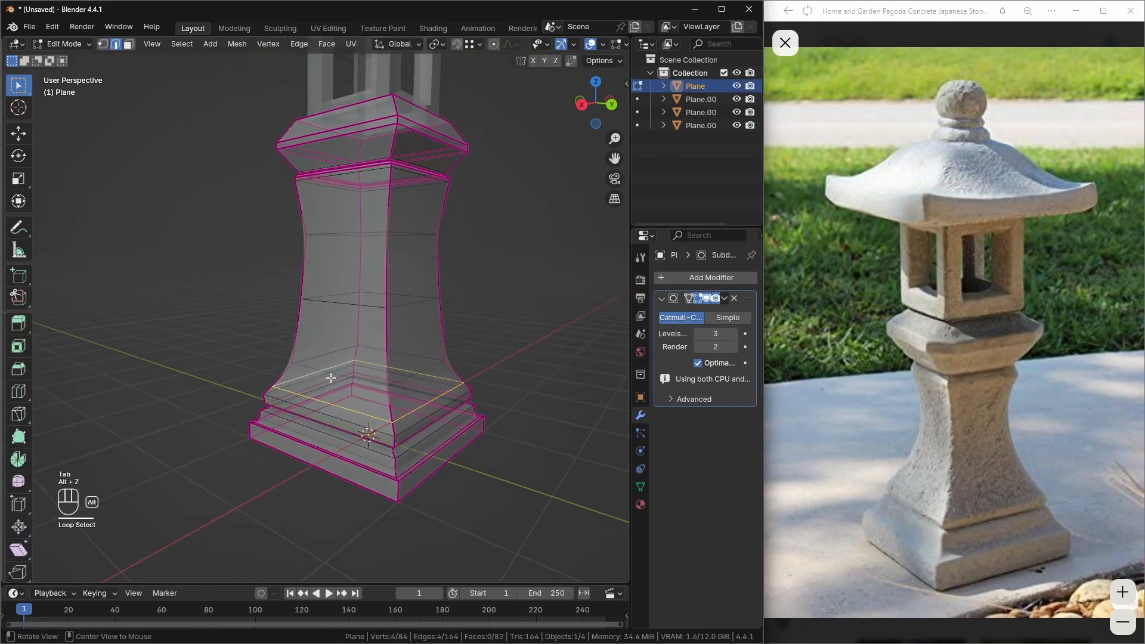
pyautogui.hotkey('alt', 'z')
pyautogui.press('g')
pyautogui.press('g')
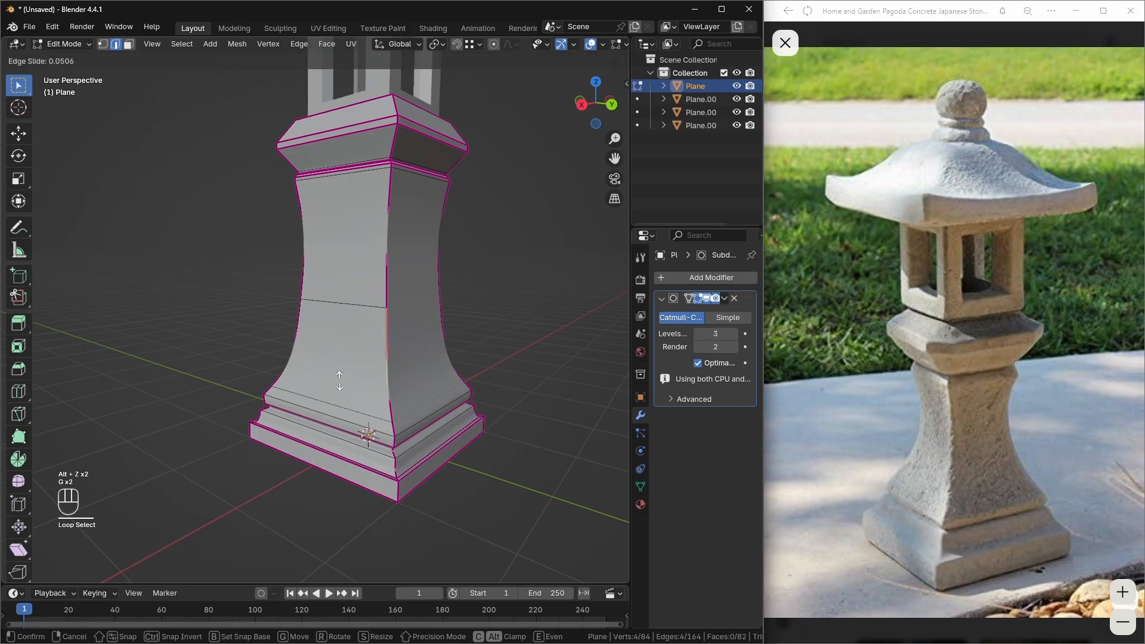
pyautogui.click(351, 358)
# - Select the edge loop around the middle of the shaft and edge-slide it upward with factor 0.197
pyautogui.hotkey('alt', 'z')
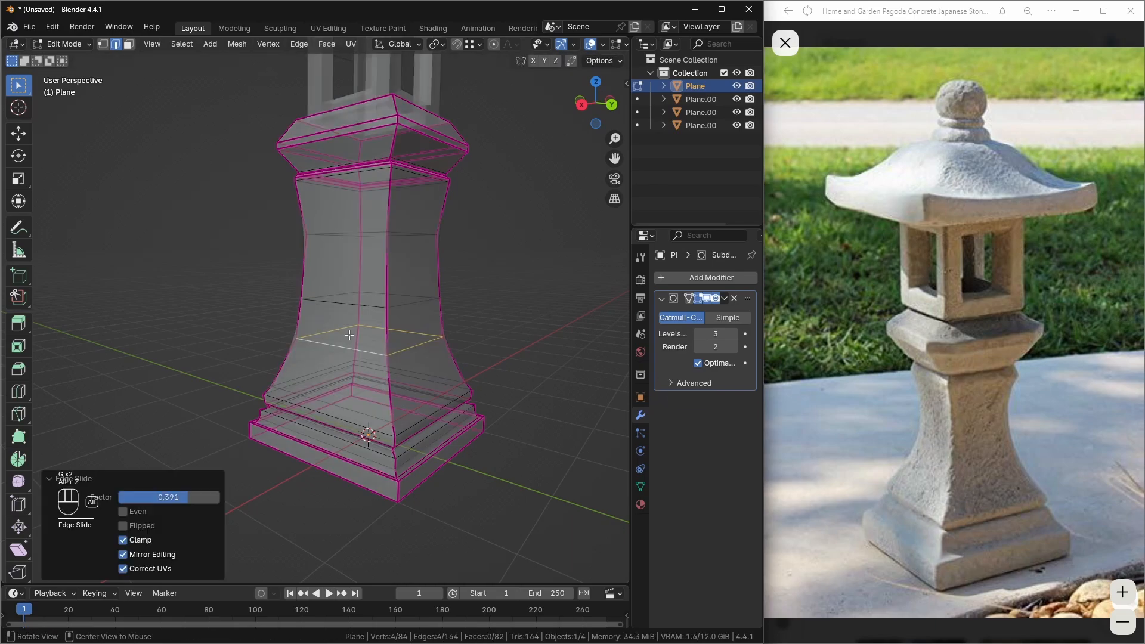
pyautogui.keyDown('alt'); pyautogui.click(339, 300); pyautogui.keyUp('alt')
pyautogui.hotkey('alt', 'z')
pyautogui.press('g')
pyautogui.press('g')
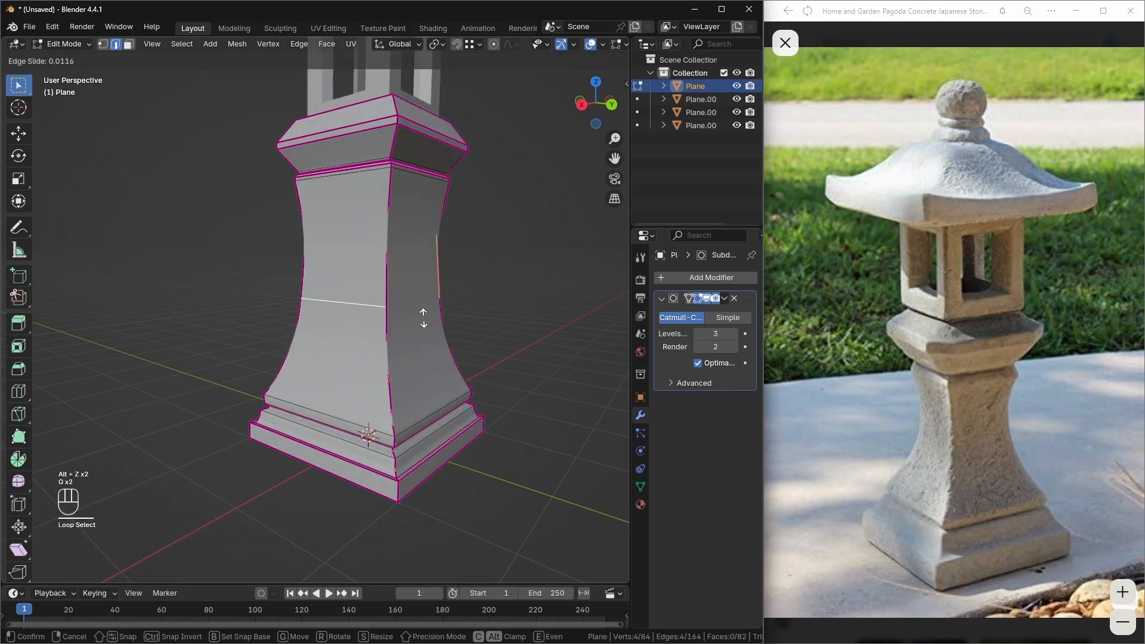
pyautogui.click(424, 308)
pyautogui.scroll(-2, 420, 319)
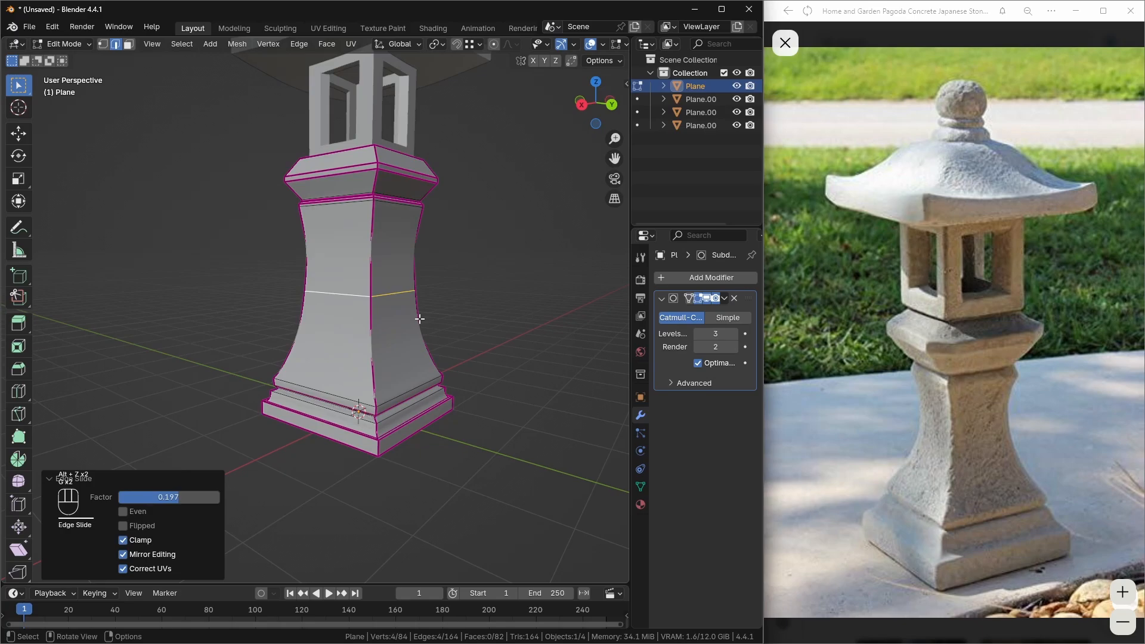
pyautogui.scroll(-1, 420, 319)
pyautogui.keyDown('shift'); pyautogui.moveTo(420, 318); pyautogui.dragTo(428, 353, button='middle'); pyautogui.keyUp('shift')
pyautogui.scroll(2, 383, 325)
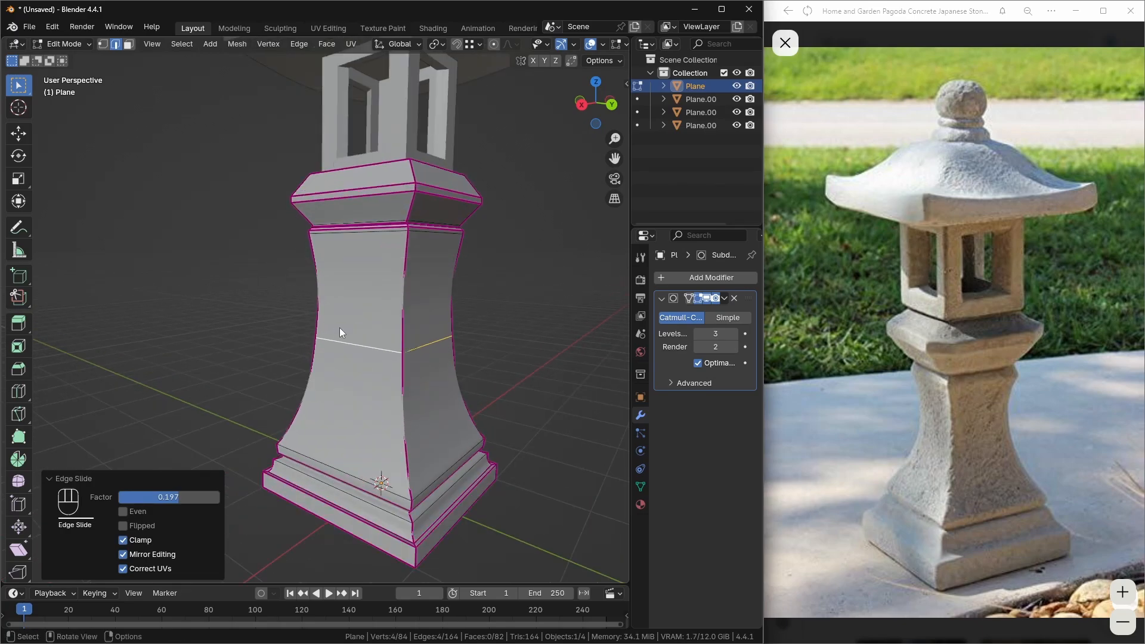
# - Select the edge loop around the upper part of the shaft and scale it up by about 1.037
pyautogui.press('Tab')
pyautogui.hotkey('alt', 'z')
pyautogui.press('Tab')
pyautogui.keyDown('alt'); pyautogui.click(345, 289); pyautogui.keyUp('alt')
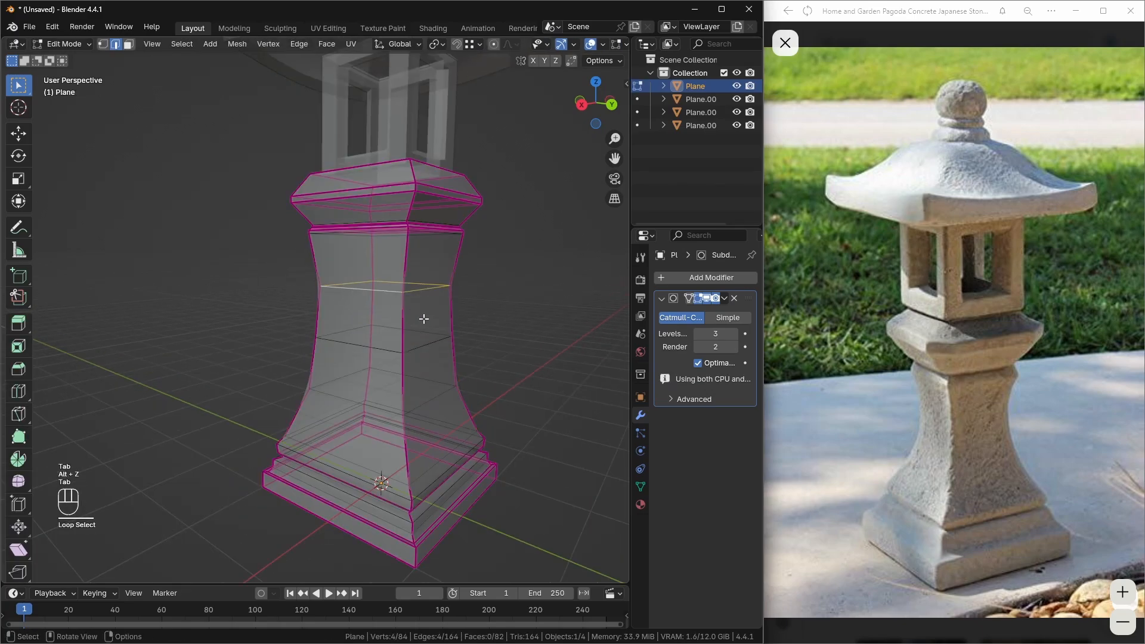
pyautogui.press('s')
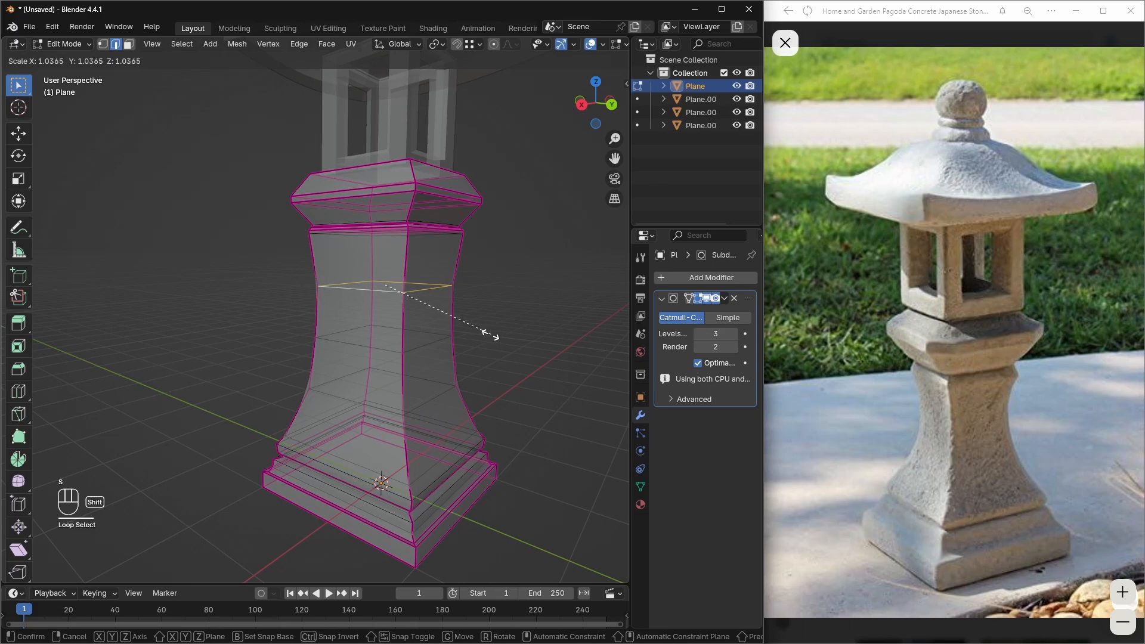
pyautogui.click(491, 335)
pyautogui.press('Tab')
pyautogui.hotkey('alt', 'z')
pyautogui.scroll(-5, 453, 346)
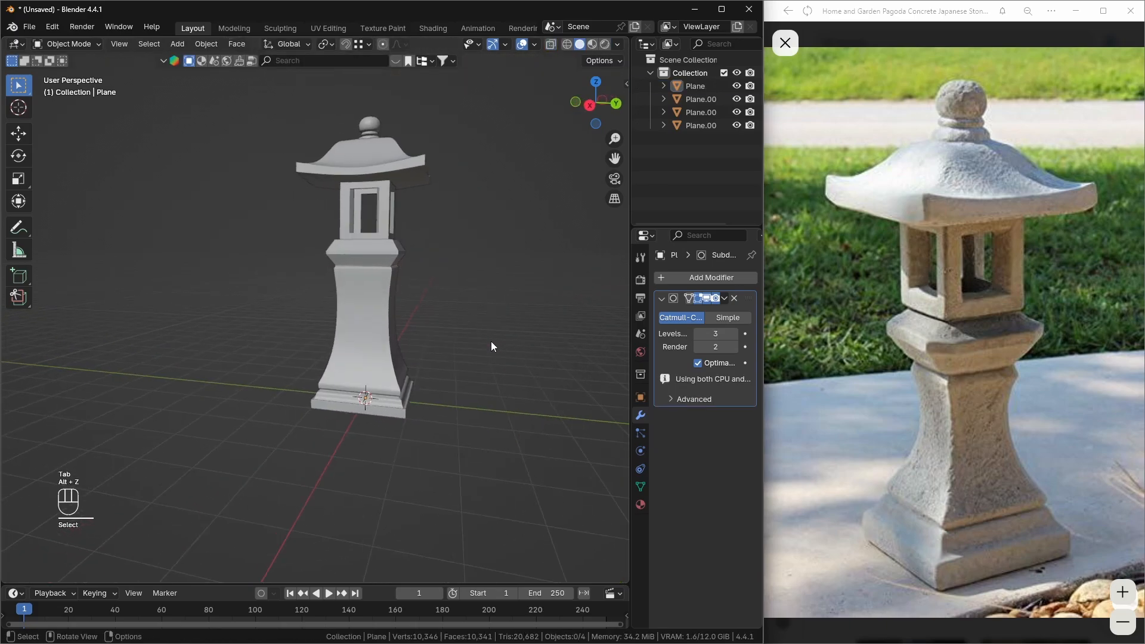
# - Examine the lantern and the joint between the window housing and pedestal cap against the reference photo
pyautogui.moveTo(491, 343); pyautogui.dragTo(384, 389, button='middle')
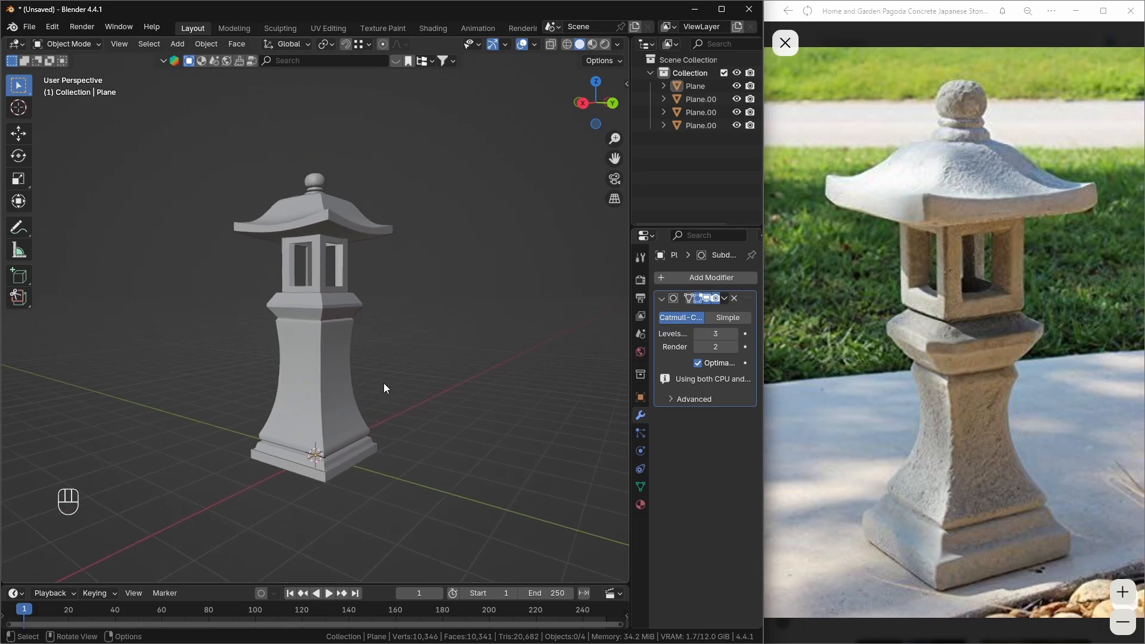
pyautogui.scroll(4, 340, 310)
pyautogui.click(340, 315)
pyautogui.scroll(-4, 356, 334)
pyautogui.click(404, 335)
pyautogui.moveTo(403, 334); pyautogui.dragTo(360, 355, button='middle')
pyautogui.scroll(4, 350, 329)
pyautogui.click(328, 310)
pyautogui.click(394, 342)
pyautogui.scroll(3, 389, 313)
pyautogui.click(349, 334)
pyautogui.click(324, 306)
pyautogui.scroll(4, 355, 338)
pyautogui.scroll(1, 355, 338)
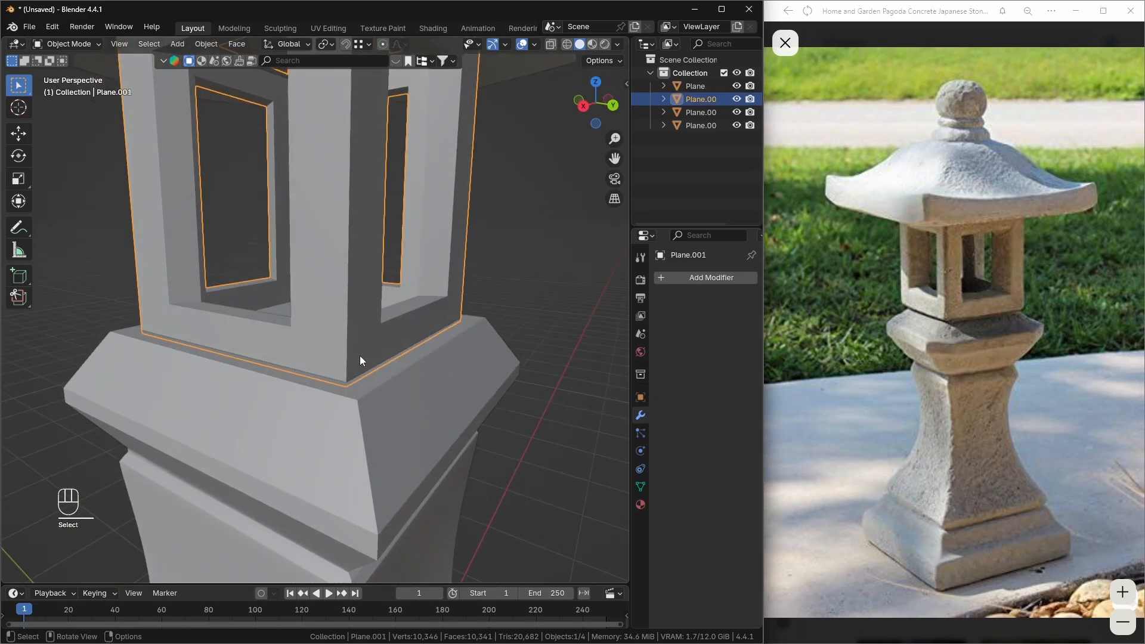
# - Extrude the top face of the pedestal cap upward about 0.011 m and scale the extruded face to about 0.85
pyautogui.click(387, 407)
pyautogui.moveTo(388, 406); pyautogui.dragTo(385, 380, button='middle')
pyautogui.press('Tab')
pyautogui.press('3')
pyautogui.click(389, 335)
pyautogui.moveTo(389, 335); pyautogui.dragTo(465, 378, button='middle')
pyautogui.press('e')
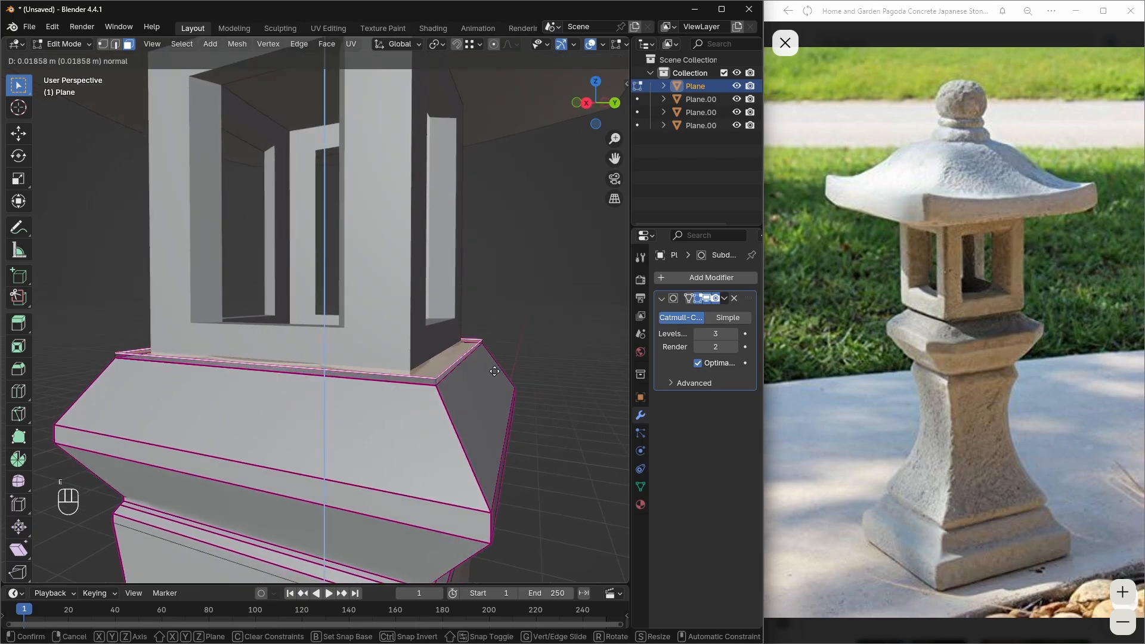
pyautogui.click(496, 373)
pyautogui.press('s')
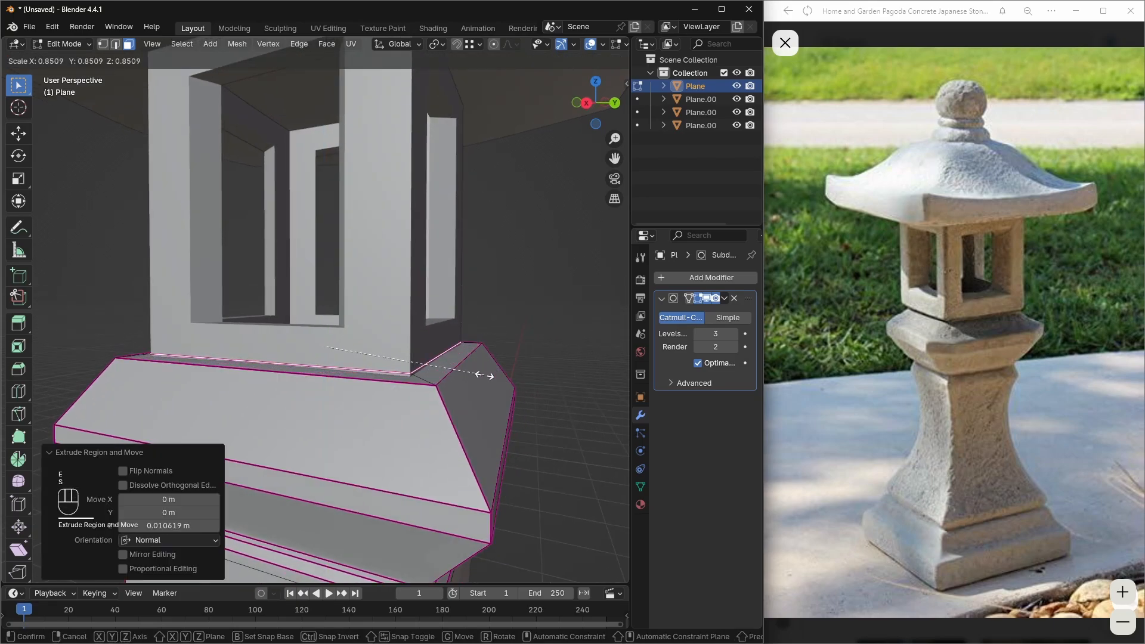
pyautogui.click(491, 376)
# - Select the four short corner edges on top of the pedestal cap and set their edge crease to 0.684
pyautogui.press('2')
pyautogui.click(425, 378)
pyautogui.moveTo(424, 379); pyautogui.dragTo(360, 373, button='middle')
pyautogui.keyDown('shift'); pyautogui.click(414, 395); pyautogui.keyUp('shift')
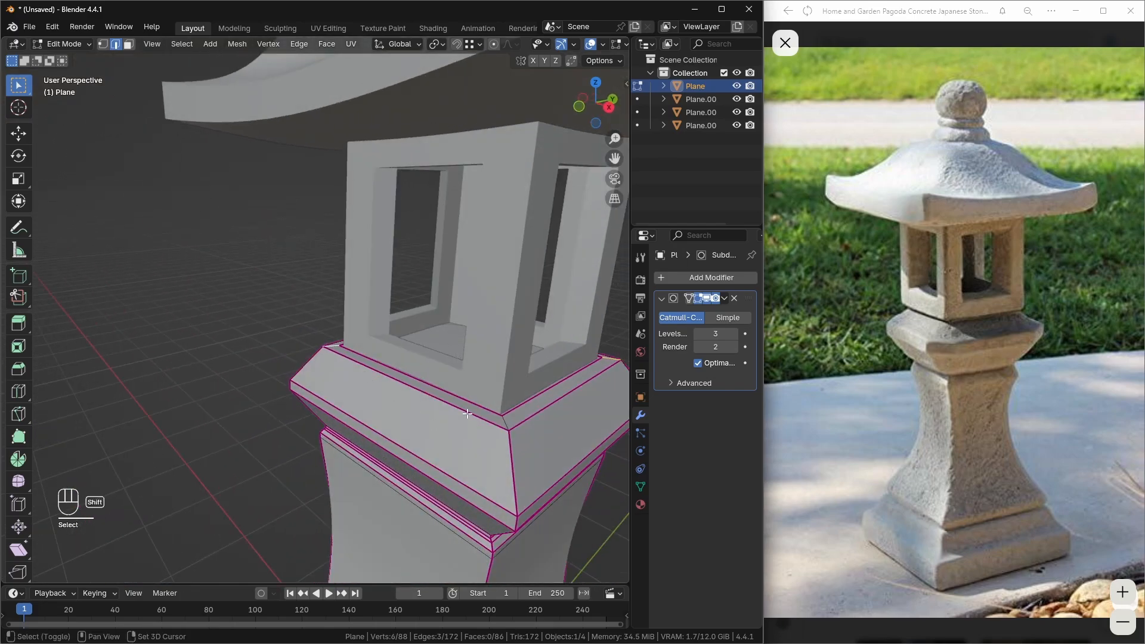
pyautogui.hotkey('shift', 'e')
pyautogui.click(533, 540)
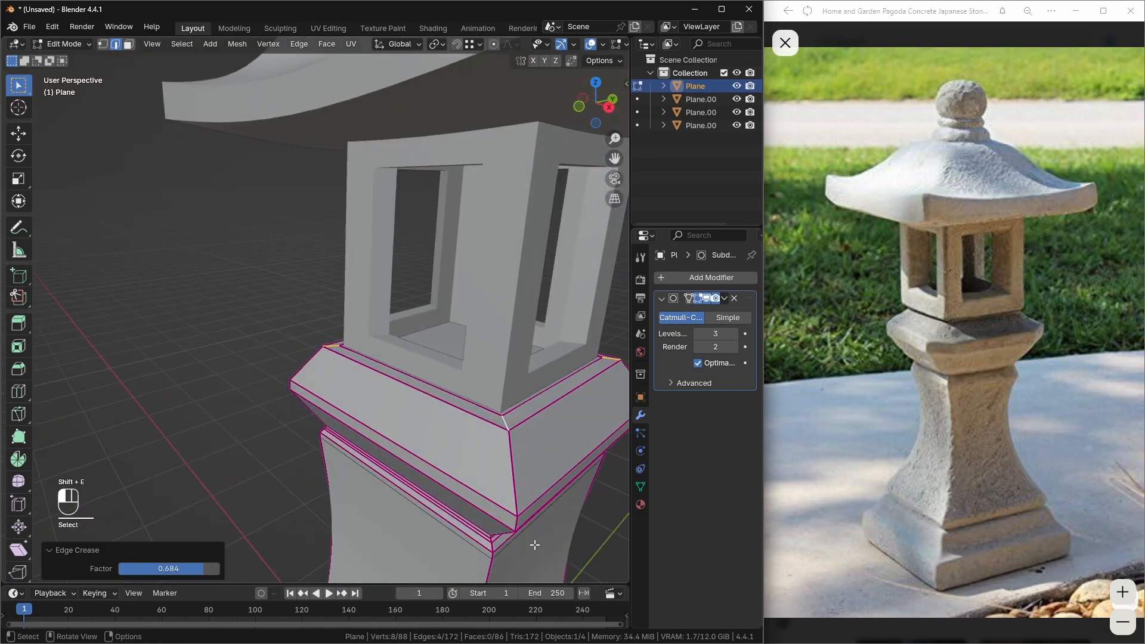
pyautogui.press('Tab')
# - Move the window housing up along Z by about 0.038 m to seat it on the pedestal cap
pyautogui.moveTo(483, 471); pyautogui.dragTo(389, 432, button='middle')
pyautogui.click(398, 394)
pyautogui.press('g')
pyautogui.press('z')
pyautogui.click(394, 389)
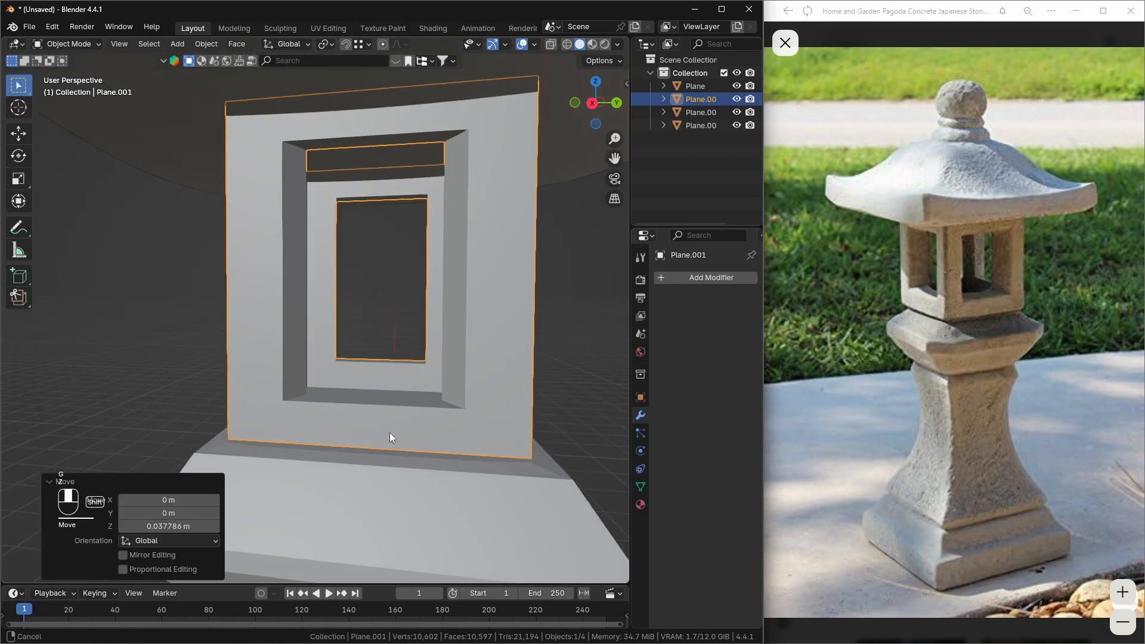
# - Select the roof and the finial together and move them up along Z by about 0.05 m
pyautogui.scroll(-4, 389, 432)
pyautogui.keyDown('shift'); pyautogui.moveTo(386, 340); pyautogui.dragTo(384, 428, button='middle'); pyautogui.keyUp('shift')
pyautogui.click(355, 201)
pyautogui.keyDown('shift'); pyautogui.click(358, 124); pyautogui.keyUp('shift')
pyautogui.moveTo(428, 340); pyautogui.dragTo(434, 315, button='middle')
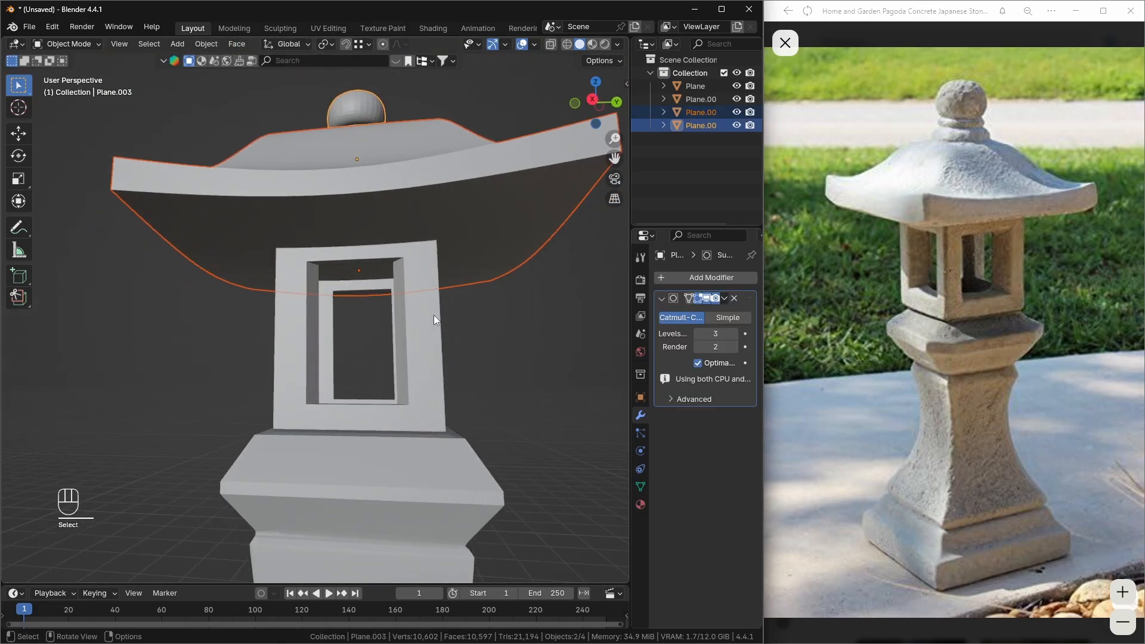
pyautogui.press('g')
pyautogui.press('z')
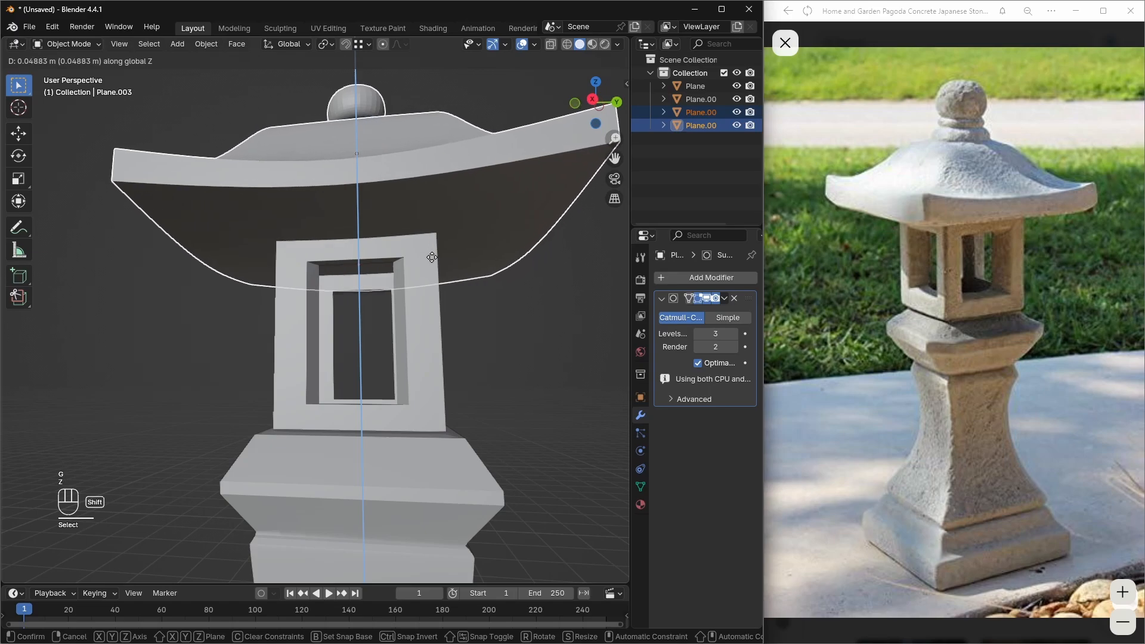
pyautogui.click(431, 256)
pyautogui.click(494, 377)
# - Scale the roof up uniformly by 1.110 to match the reference photo's wider overhang
pyautogui.scroll(-5, 494, 377)
pyautogui.moveTo(494, 377); pyautogui.dragTo(425, 402, button='middle')
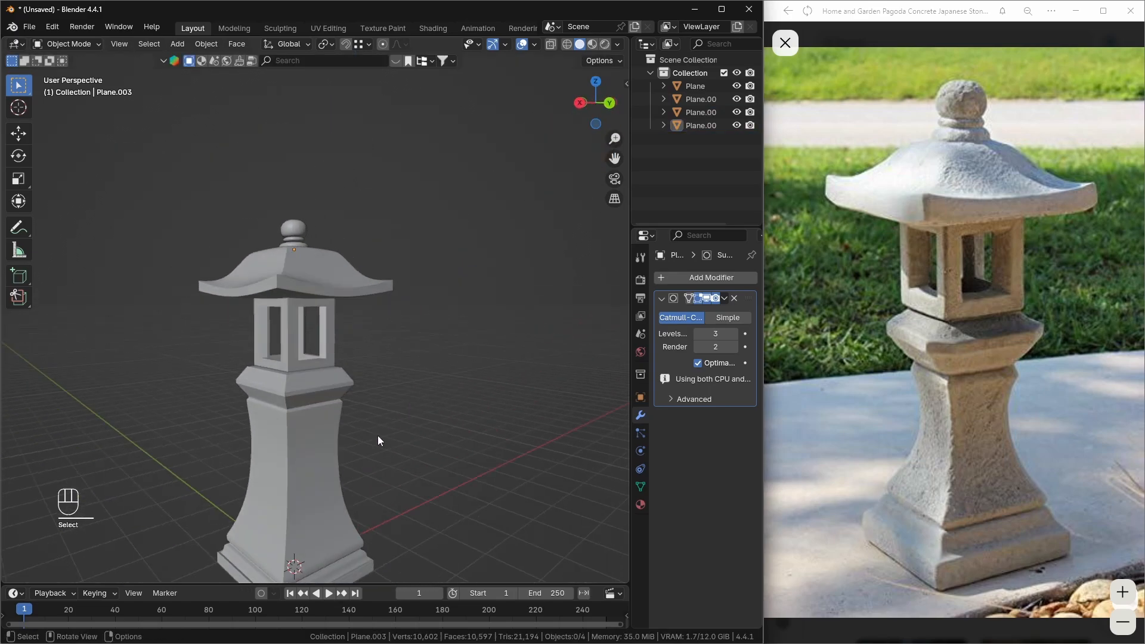
pyautogui.scroll(-1, 438, 388)
pyautogui.keyDown('shift'); pyautogui.moveTo(378, 435); pyautogui.dragTo(428, 371, button='middle'); pyautogui.keyUp('shift')
pyautogui.scroll(-2, 428, 375)
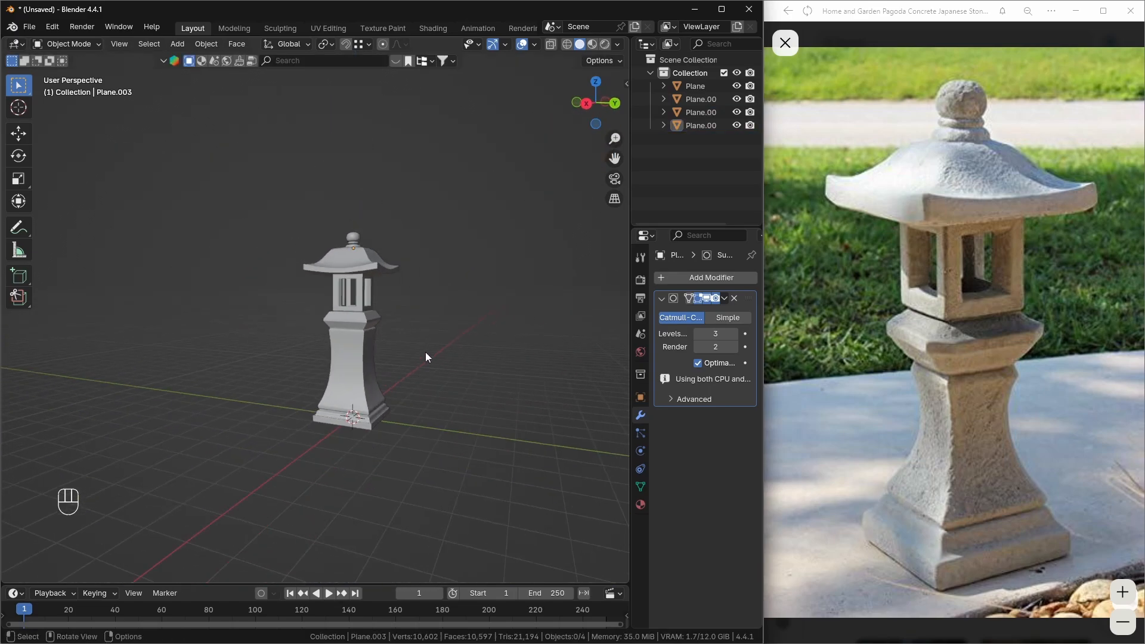
pyautogui.click(369, 270)
pyautogui.scroll(3, 371, 294)
pyautogui.moveTo(371, 294); pyautogui.dragTo(355, 306, button='middle')
pyautogui.press('s')
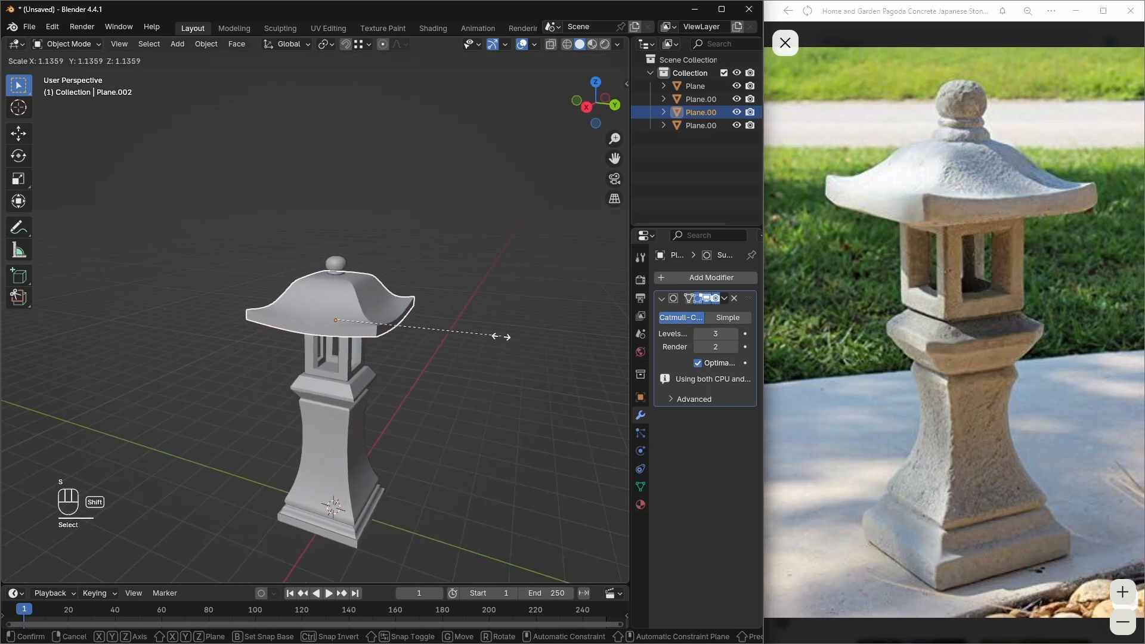
pyautogui.click(438, 341)
pyautogui.moveTo(438, 341); pyautogui.dragTo(455, 313, button='middle')
pyautogui.press('s')
pyautogui.hotkey('shift', 'z')
pyautogui.press('Escape')
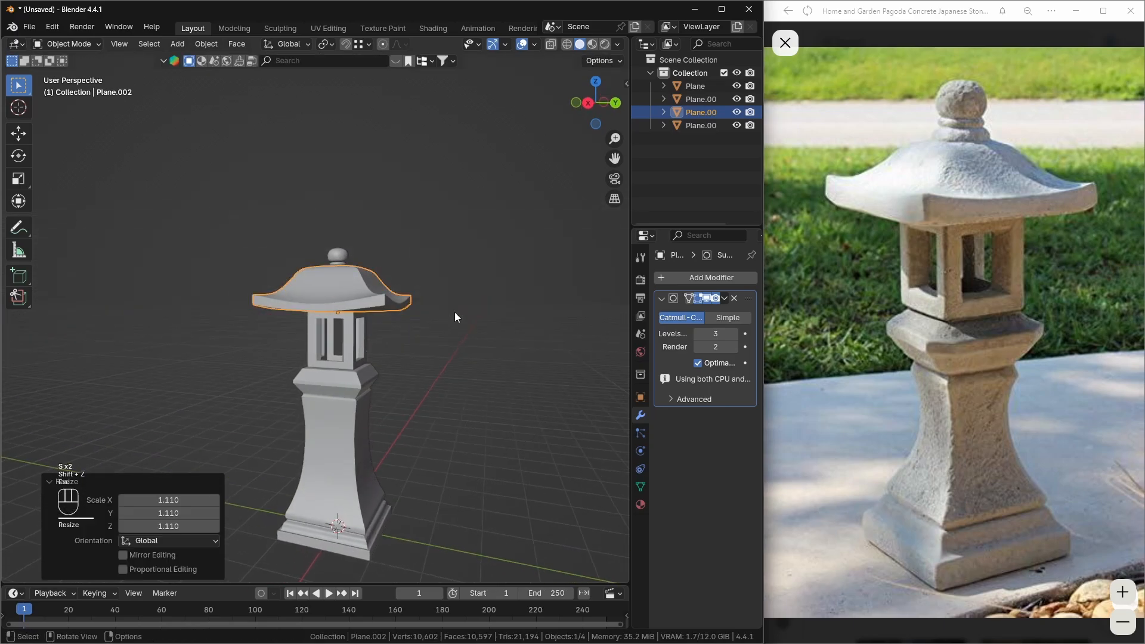
pyautogui.press('s')
pyautogui.press('z')
pyautogui.press('shift')
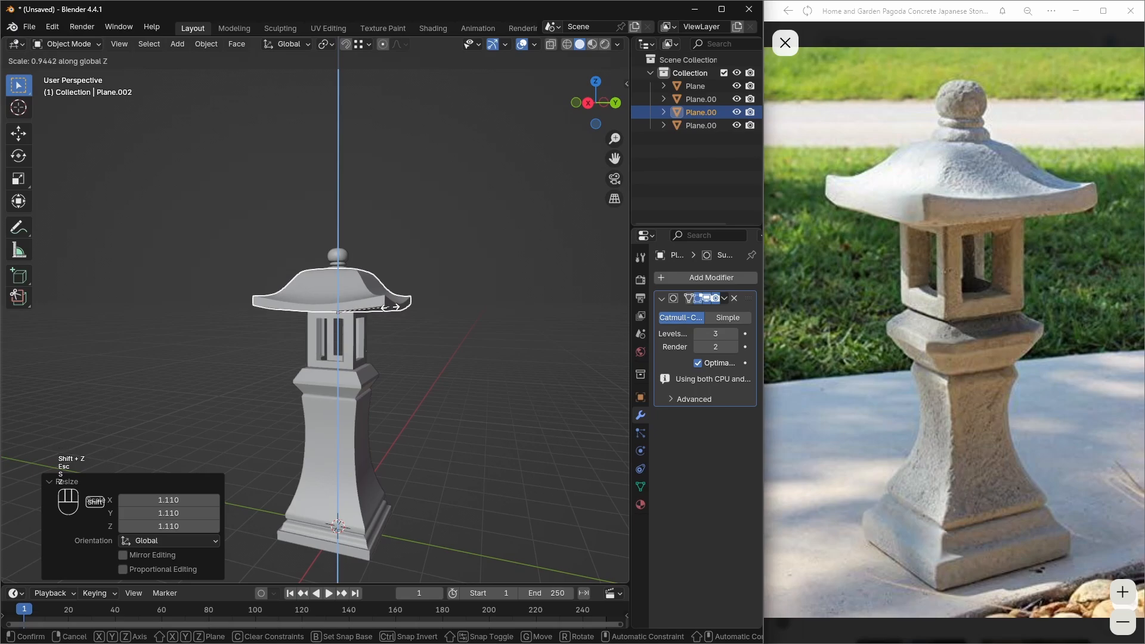
pyautogui.press('Escape')
# - Lower the top section of the roof mesh along Z to clear the ring of the finial
pyautogui.moveTo(371, 295); pyautogui.dragTo(384, 302, button='middle')
pyautogui.press('Tab')
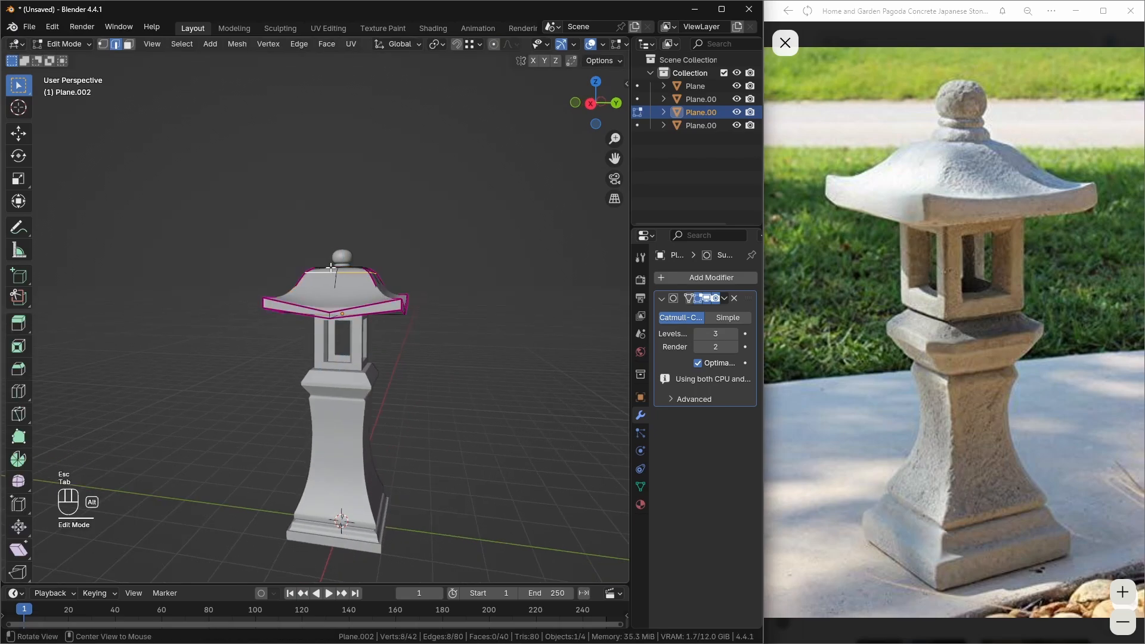
pyautogui.hotkey('alt', 'z')
pyautogui.hotkey('alt', 'z')
pyautogui.scroll(1, 434, 279)
pyautogui.press('g')
pyautogui.press('z')
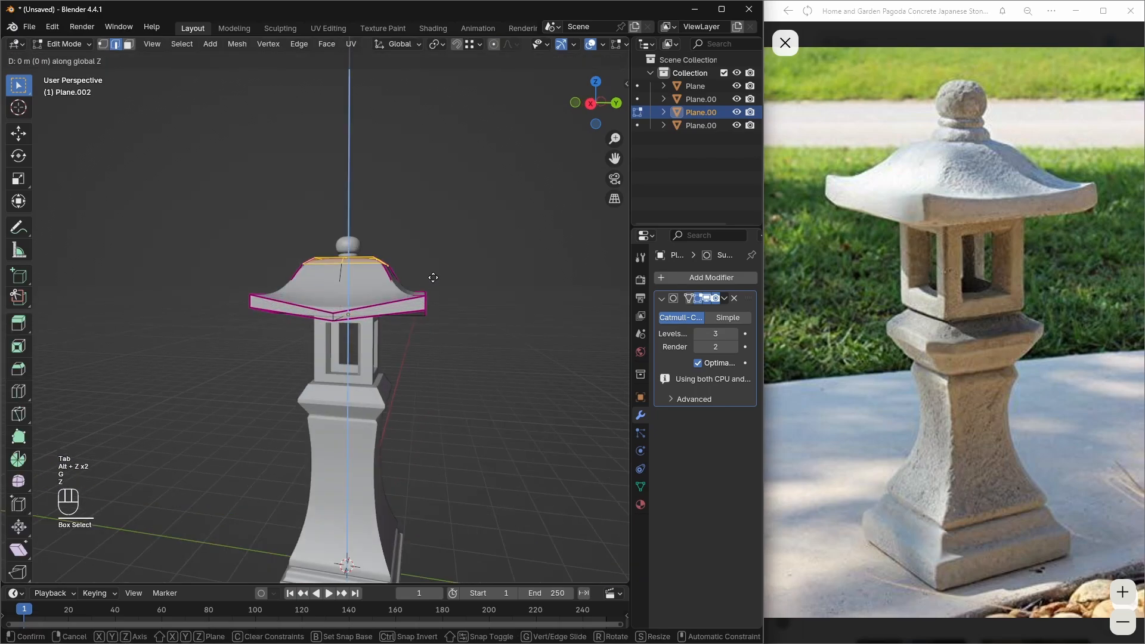
pyautogui.click(428, 318)
pyautogui.press('Tab')
pyautogui.moveTo(435, 264); pyautogui.dragTo(431, 341, button='middle')
pyautogui.scroll(-3, 397, 327)
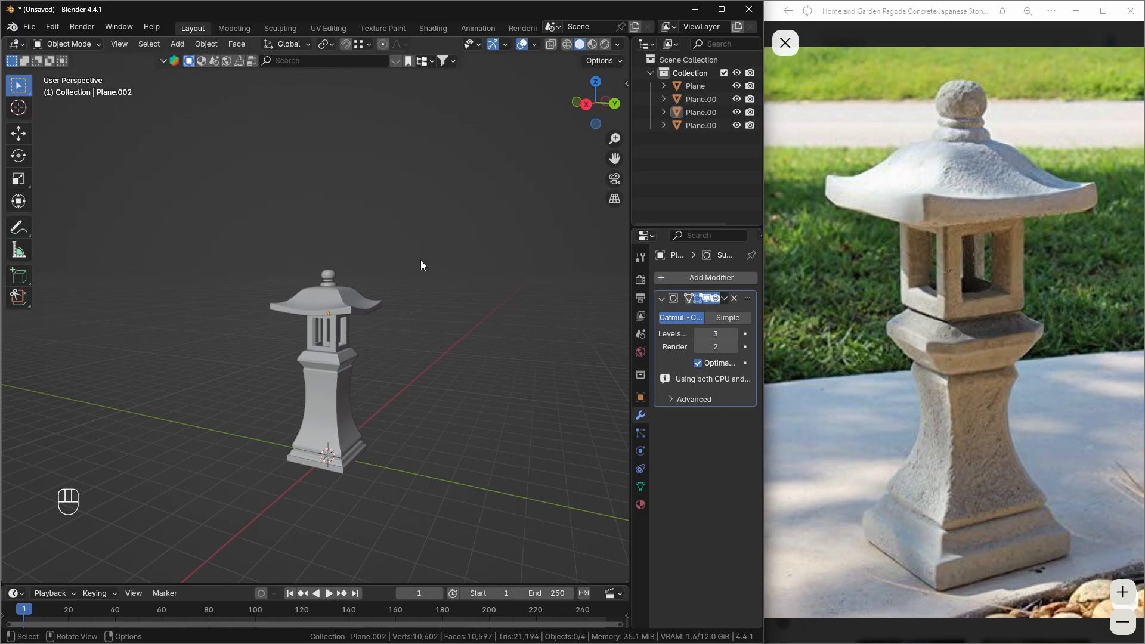
# - Display the scene in Material Preview and search the BlenderKit material library for "concrete"
pyautogui.click(593, 42)
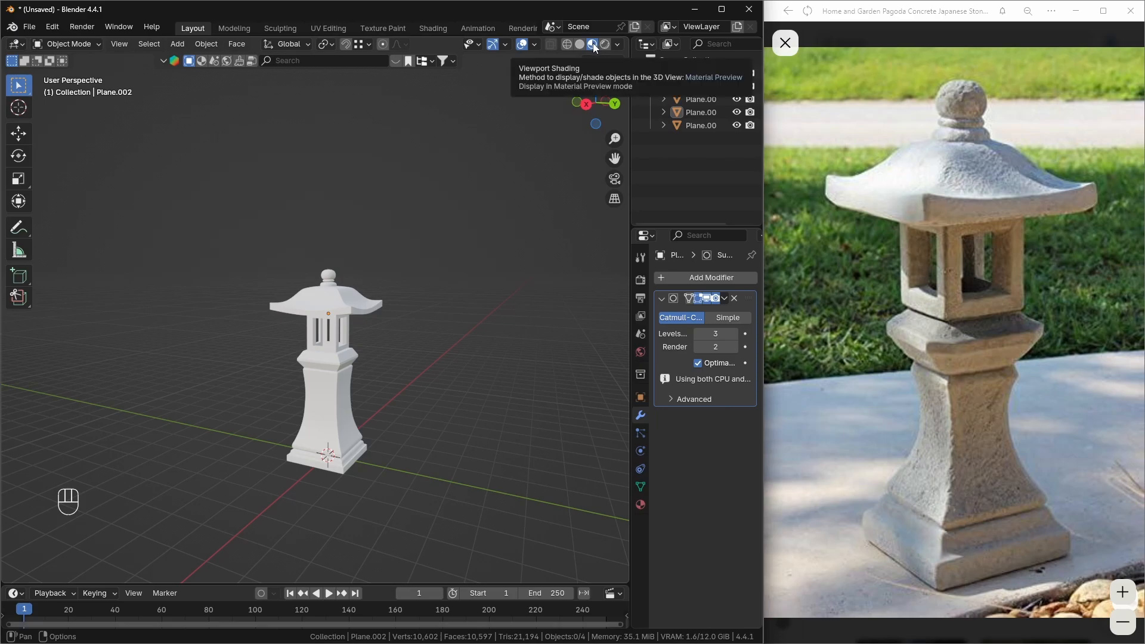
pyautogui.scroll(1, 411, 271)
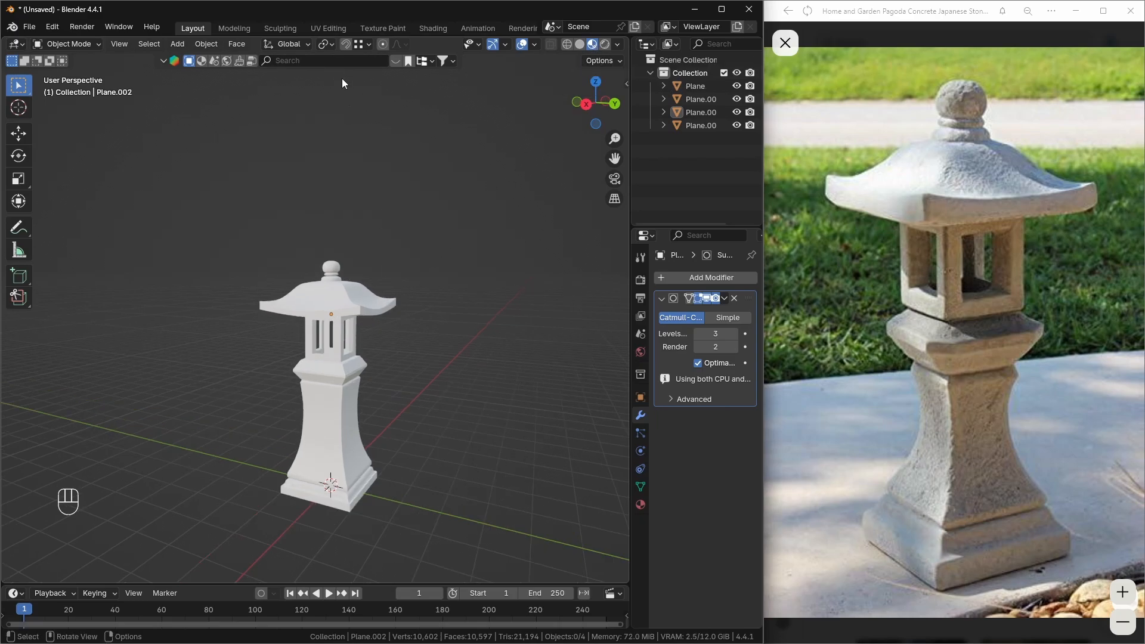
pyautogui.click(328, 61)
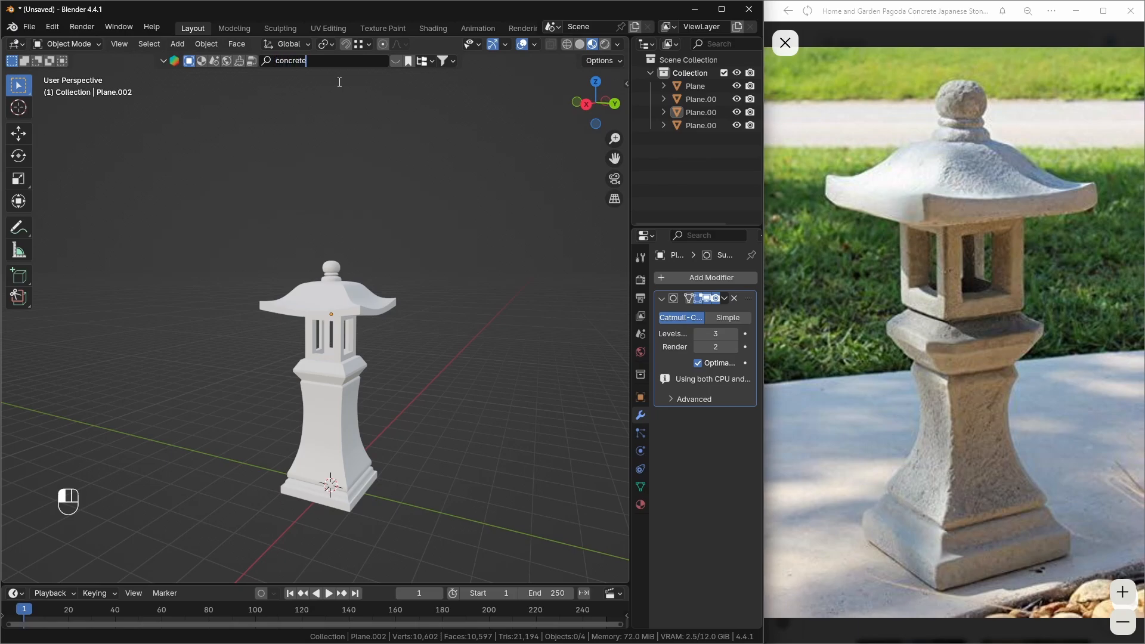
pyautogui.press('Return')
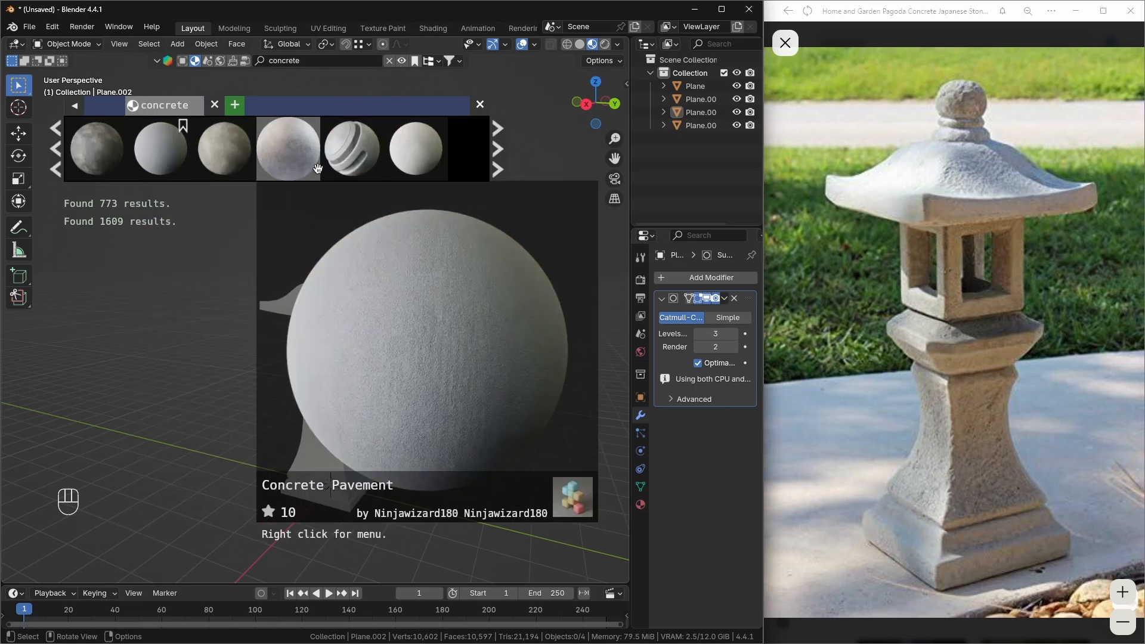
# - Browse the concrete materials and apply the mottled beige Concrete by chroma 3D to the roof
pyautogui.moveTo(321, 167)
pyautogui.scroll(-1, 292, 160)
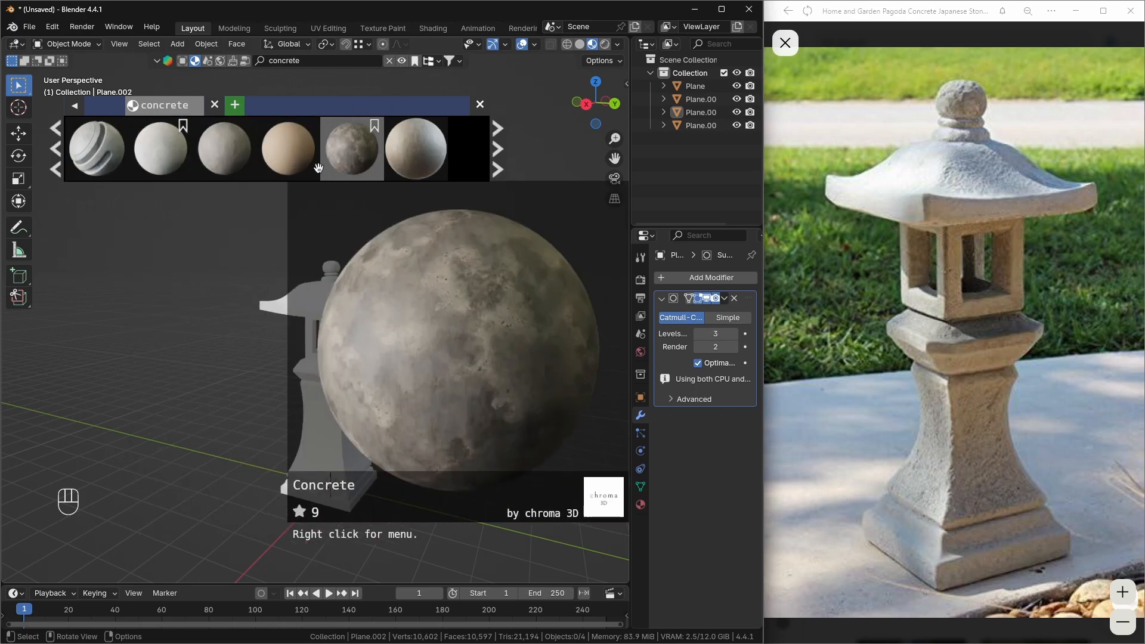
pyautogui.moveTo(404, 163)
pyautogui.scroll(-1, 408, 163)
pyautogui.scroll(-8, 353, 169)
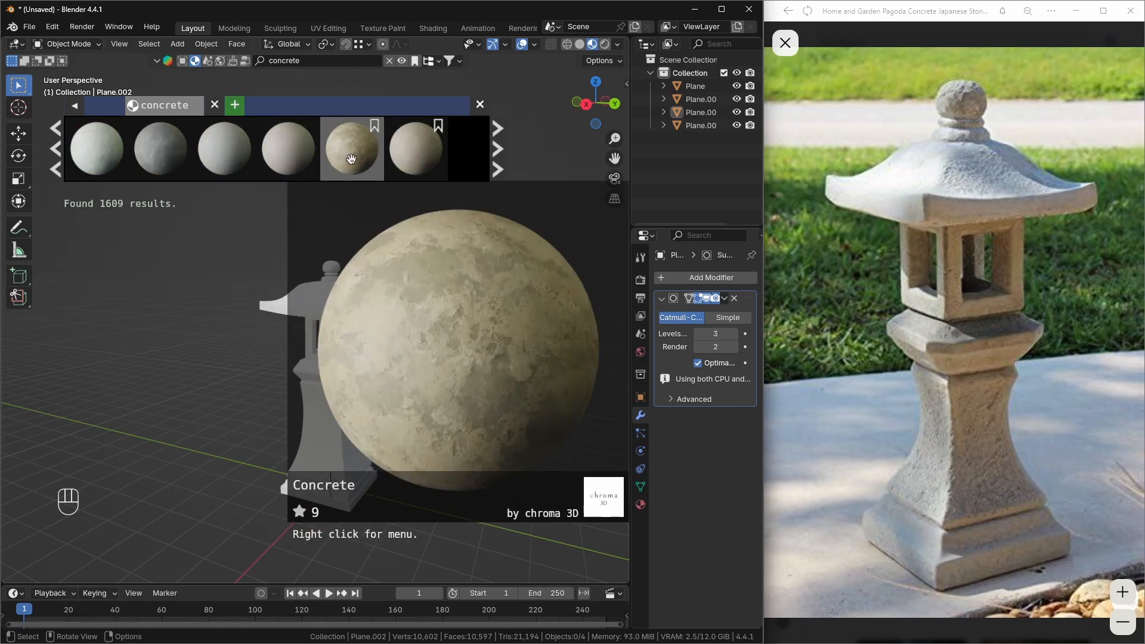
pyautogui.moveTo(351, 159); pyautogui.dragTo(332, 296)
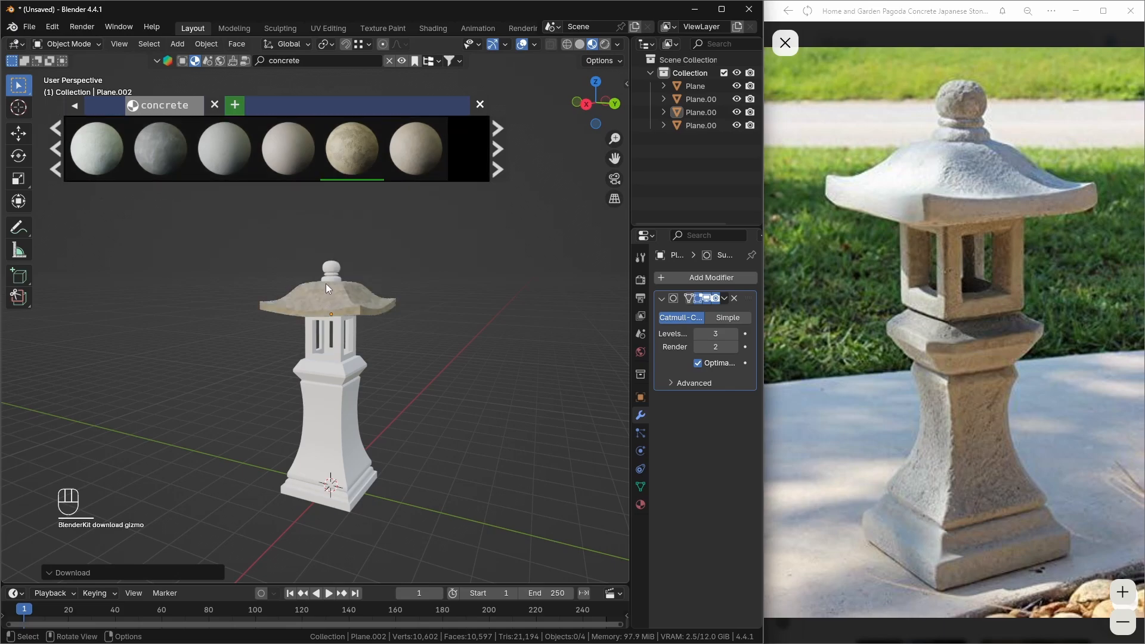
# - Link the roof's concrete material to all the other lantern parts, keeping the roof as the active object
pyautogui.moveTo(328, 319); pyautogui.dragTo(348, 333, button='middle')
pyautogui.click(350, 326)
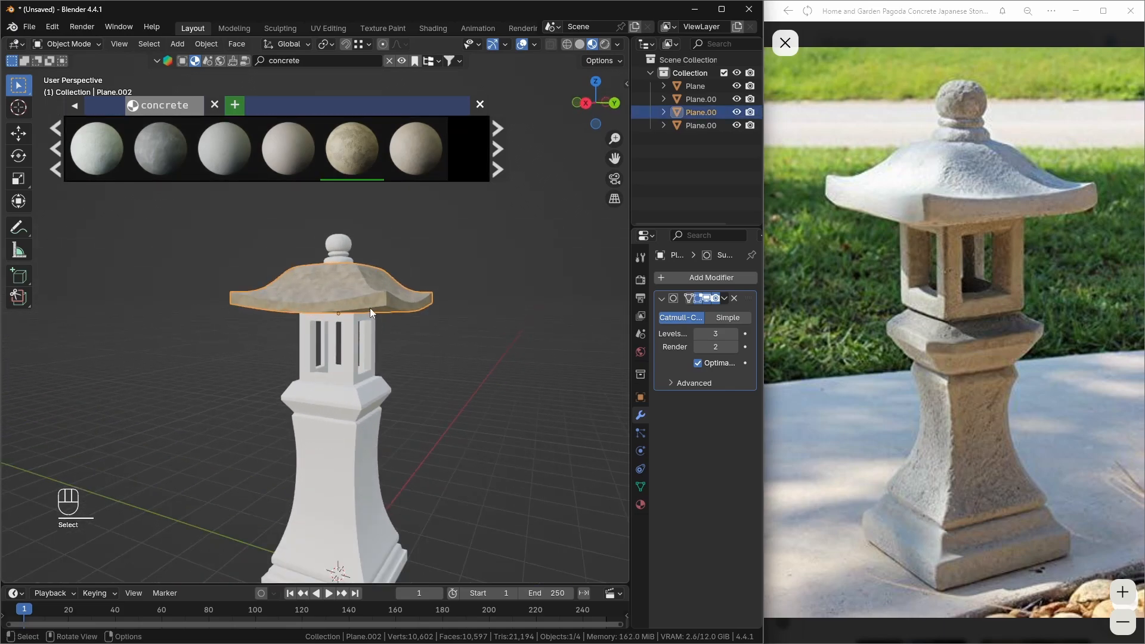
pyautogui.moveTo(374, 318); pyautogui.dragTo(330, 295, button='middle')
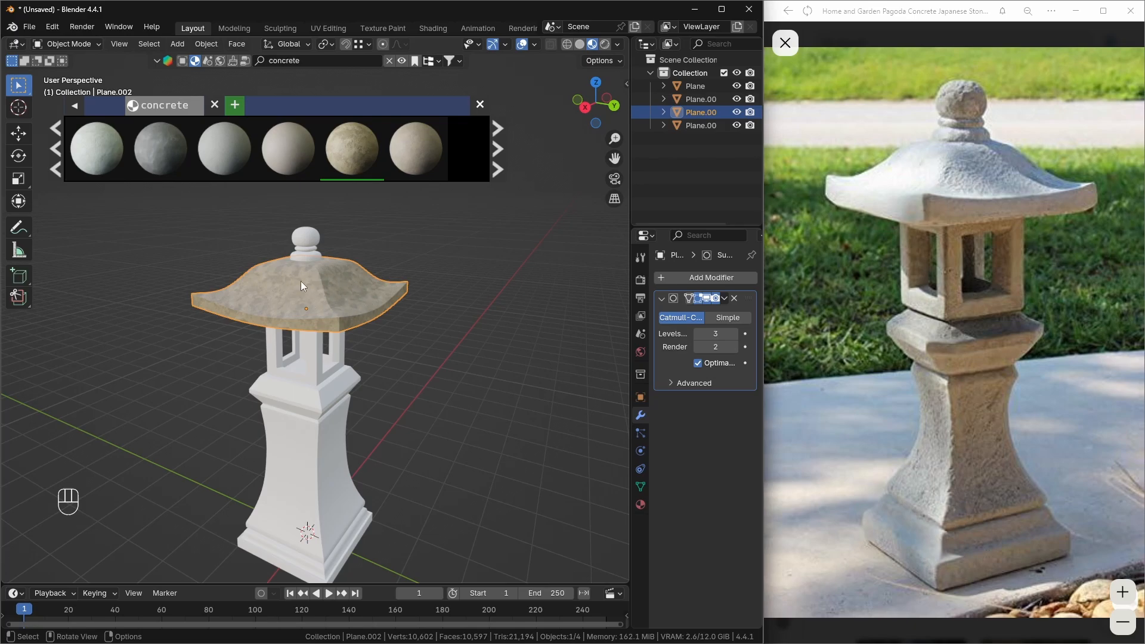
pyautogui.press('a')
pyautogui.moveTo(396, 349); pyautogui.dragTo(381, 335, button='middle')
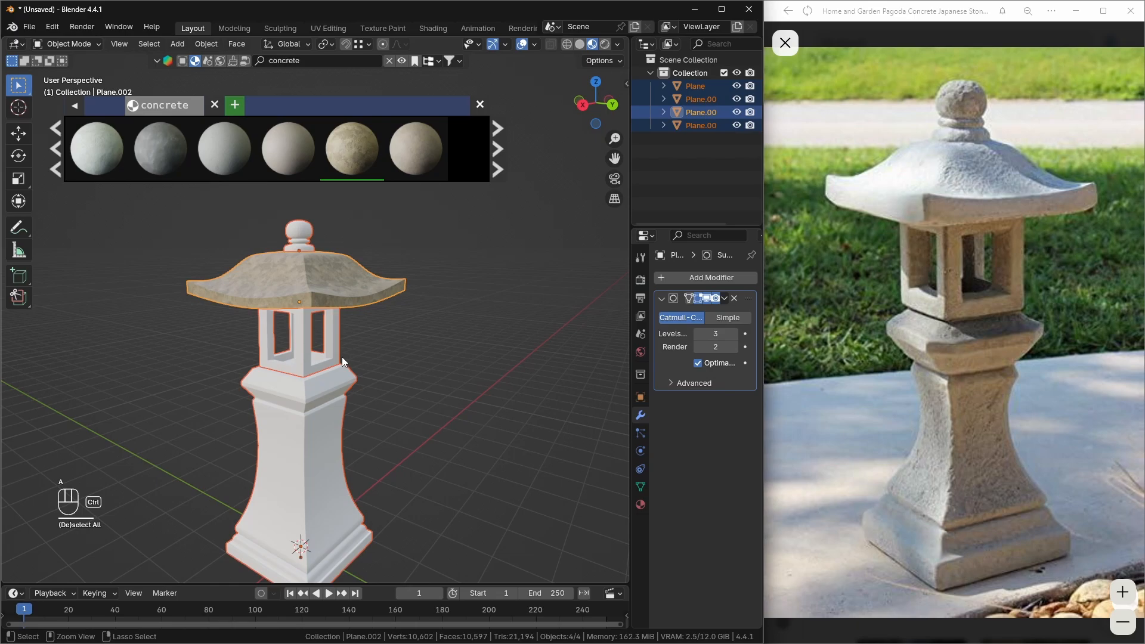
pyautogui.hotkey('ctrl', 'l')
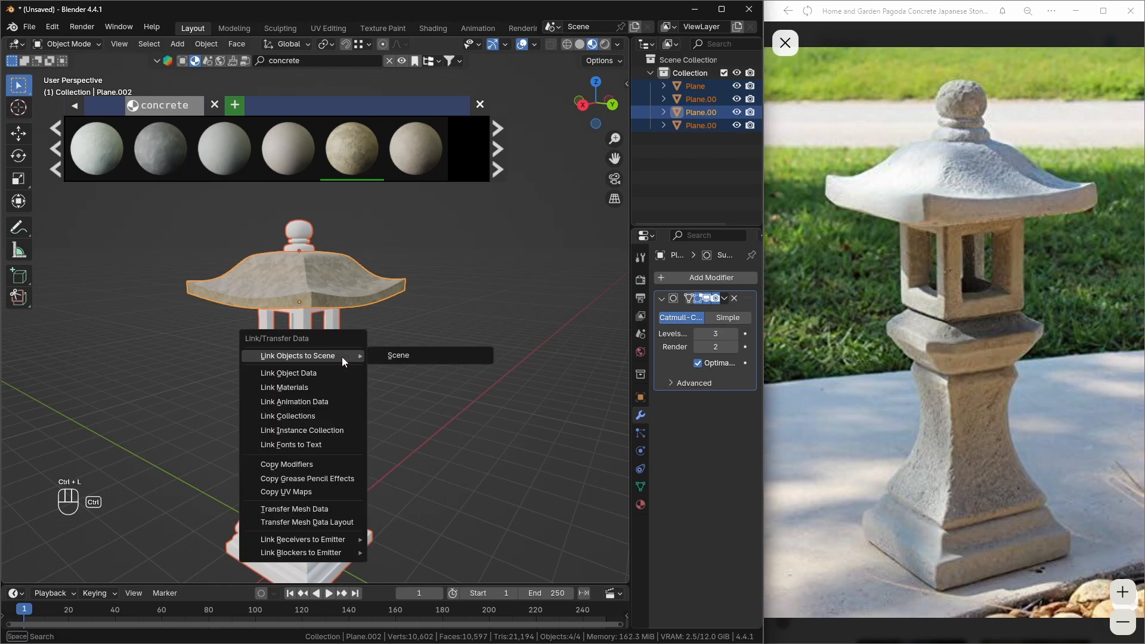
pyautogui.click(291, 391)
# - Unwrap the complete meshes of all four lantern parts together with Smart UV Project
pyautogui.scroll(-2, 335, 355)
pyautogui.moveTo(335, 355); pyautogui.dragTo(310, 410, button='middle')
pyautogui.scroll(1, 321, 391)
pyautogui.scroll(2, 309, 359)
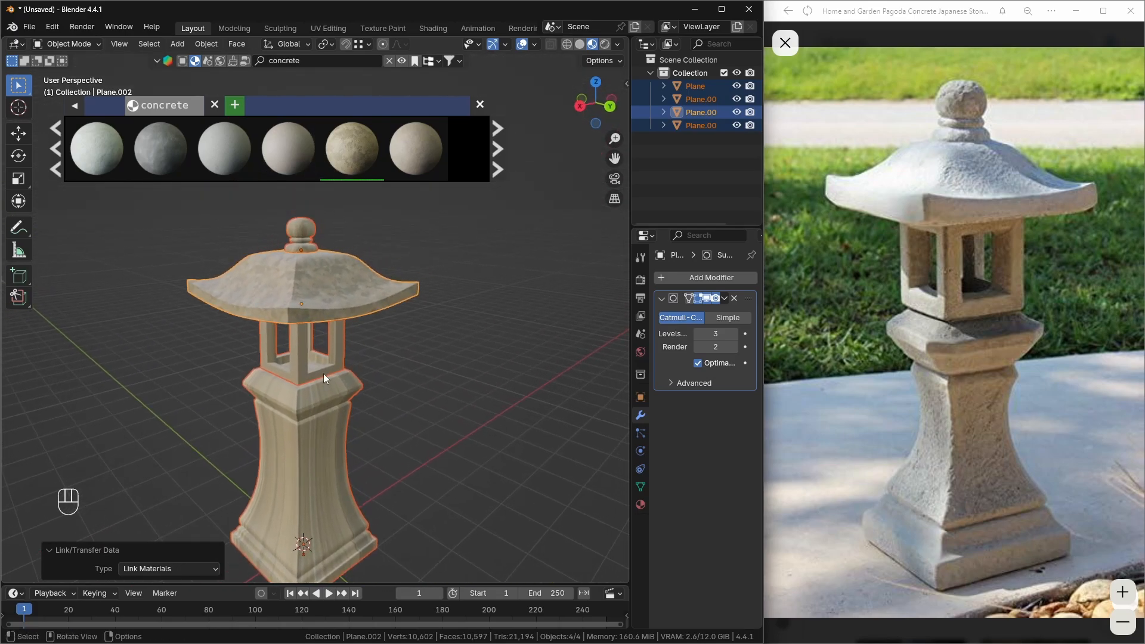
pyautogui.keyDown('shift'); pyautogui.moveTo(318, 372); pyautogui.dragTo(358, 352, button='middle'); pyautogui.keyUp('shift')
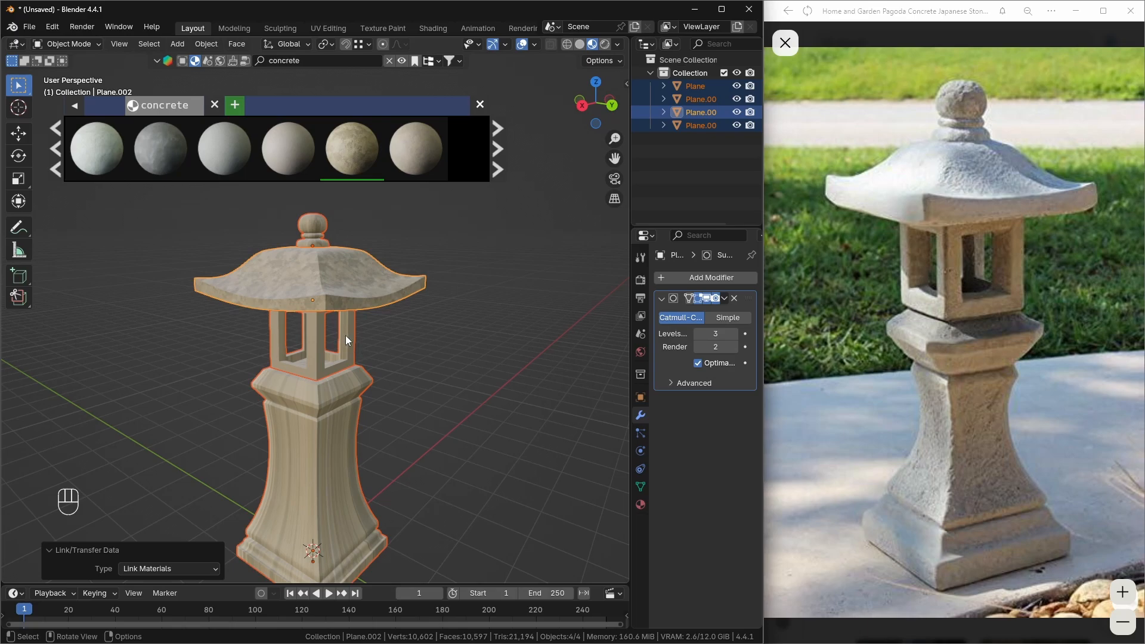
pyautogui.press('Tab')
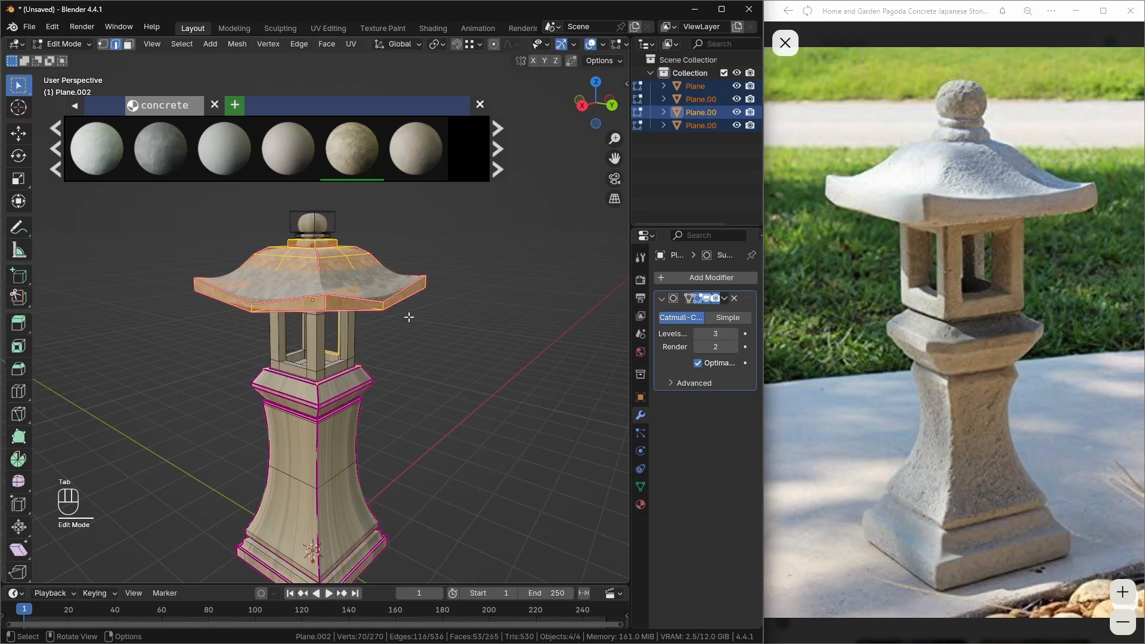
pyautogui.press('a')
pyautogui.moveTo(399, 327)
pyautogui.mouseDown(button='middle')
pyautogui.moveTo(420, 325)
pyautogui.moveTo(404, 338)
pyautogui.mouseUp(button='middle')
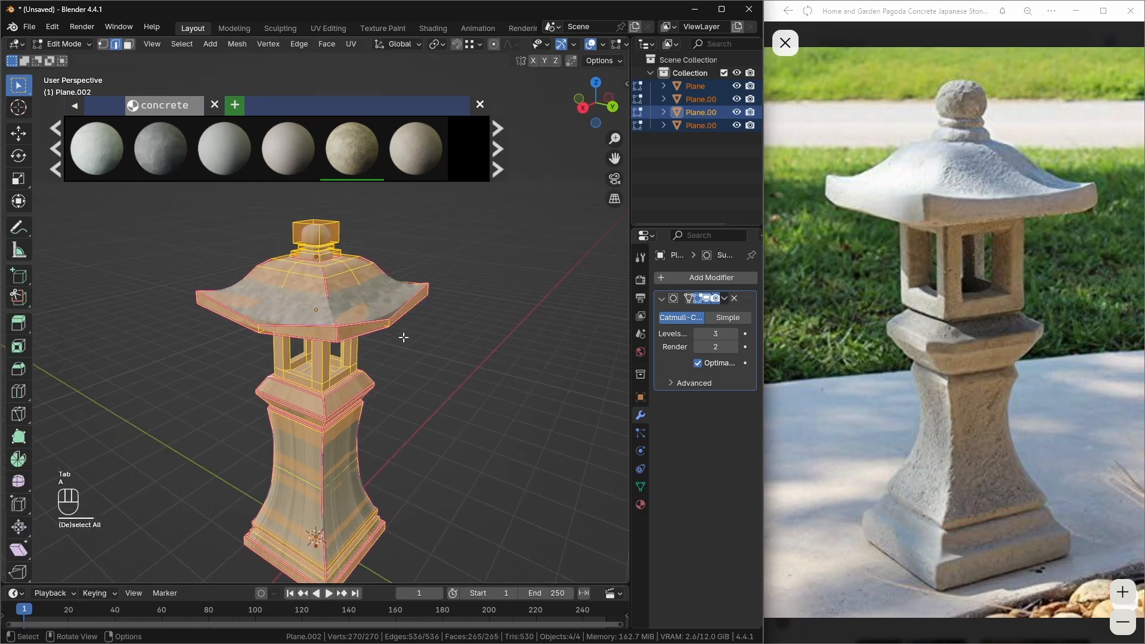
pyautogui.press('u')
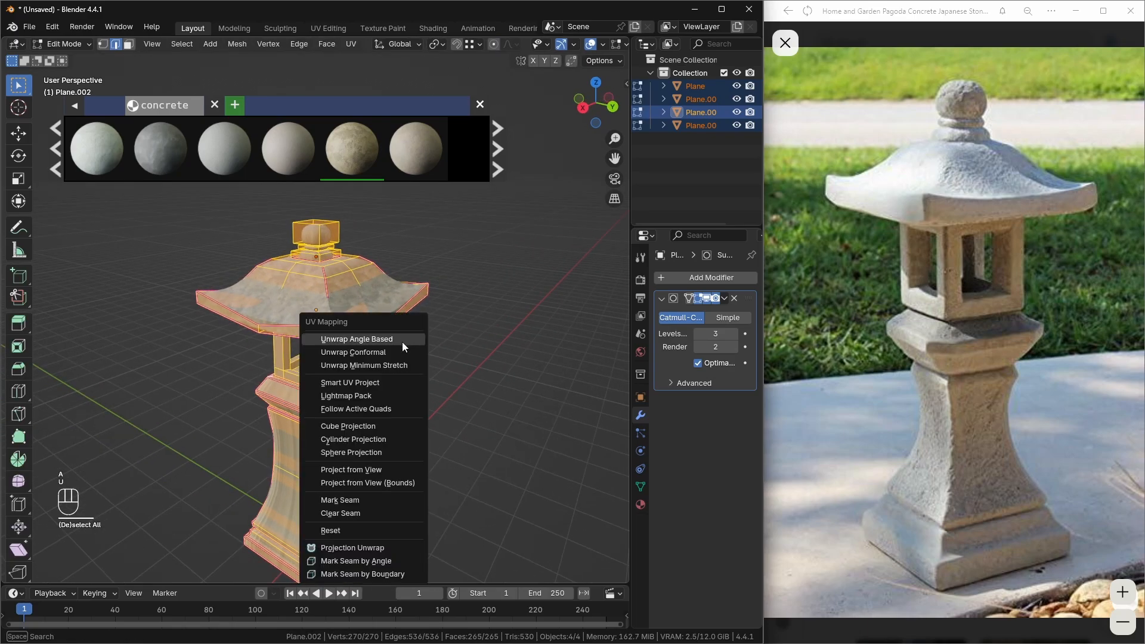
pyautogui.click(392, 381)
pyautogui.click(385, 503)
pyautogui.press('Tab')
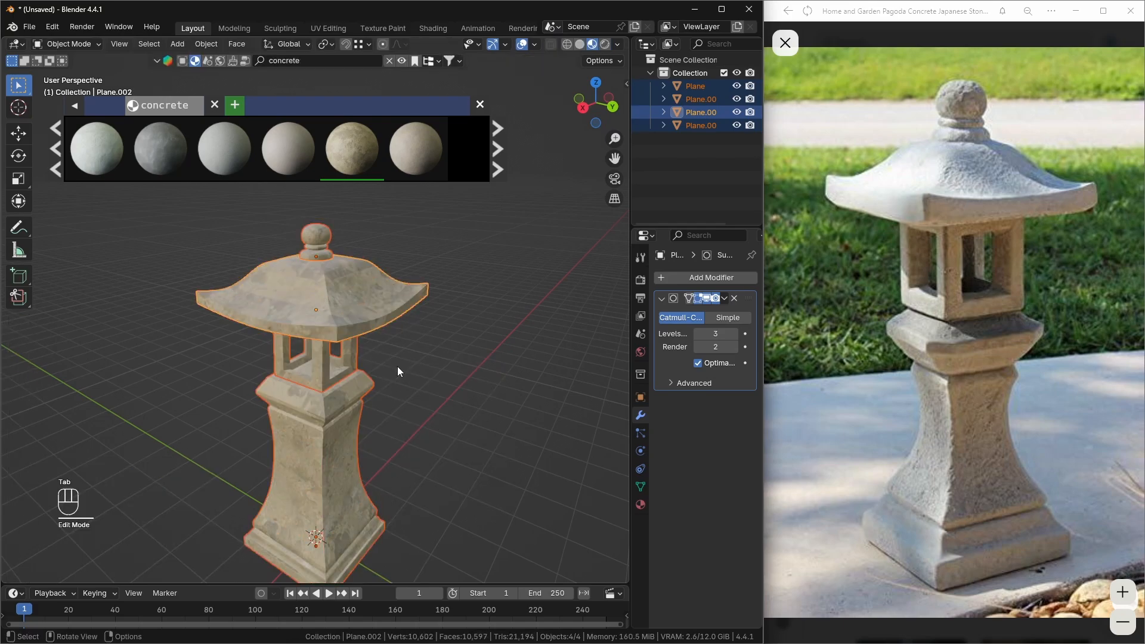
# - Add a Bevel modifier to the lantern's pedestal below its Subdivision modifier
pyautogui.moveTo(409, 377)
pyautogui.mouseDown(button='middle')
pyautogui.moveTo(392, 346)
pyautogui.moveTo(421, 376)
pyautogui.moveTo(372, 359)
pyautogui.moveTo(401, 356)
pyautogui.mouseUp(button='middle')
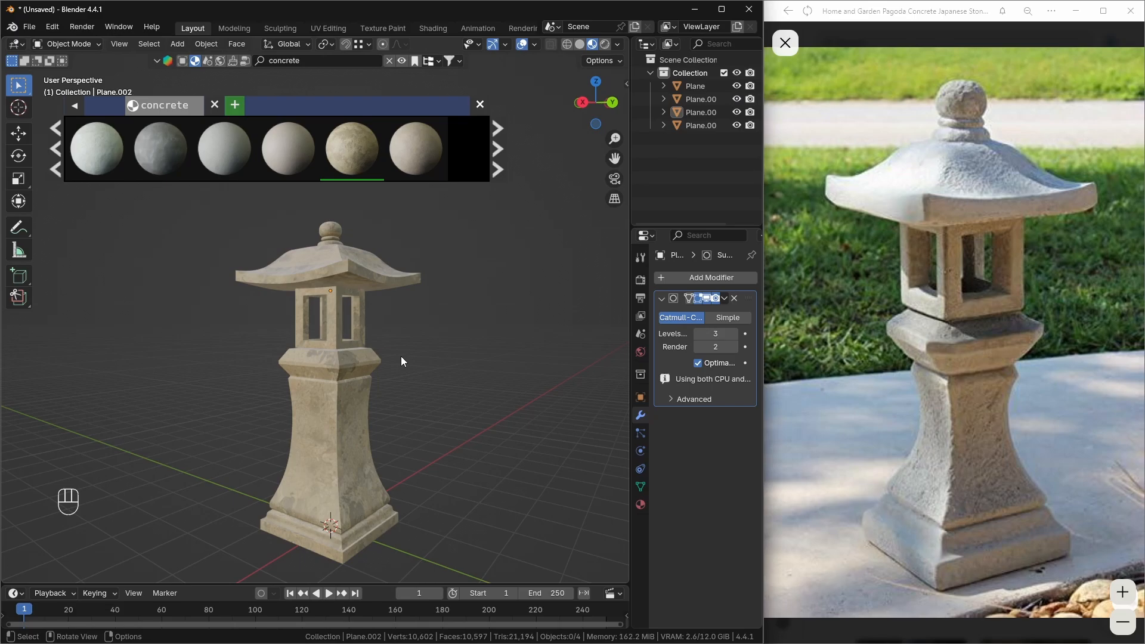
pyautogui.click(312, 416)
pyautogui.scroll(2, 507, 343)
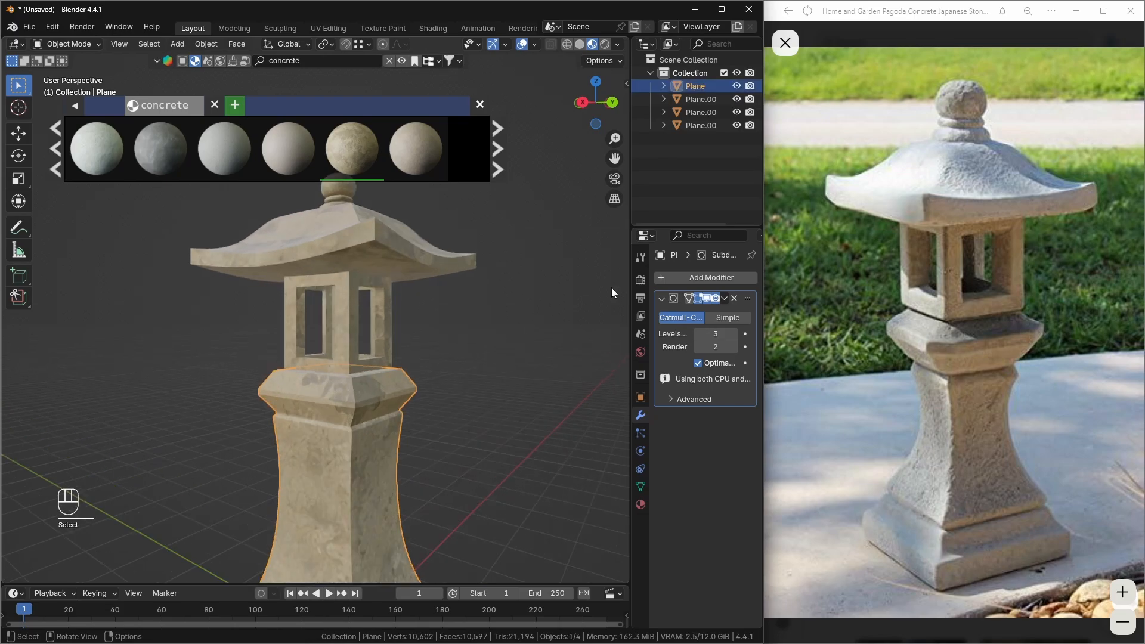
pyautogui.click(665, 281)
pyautogui.moveTo(637, 282)
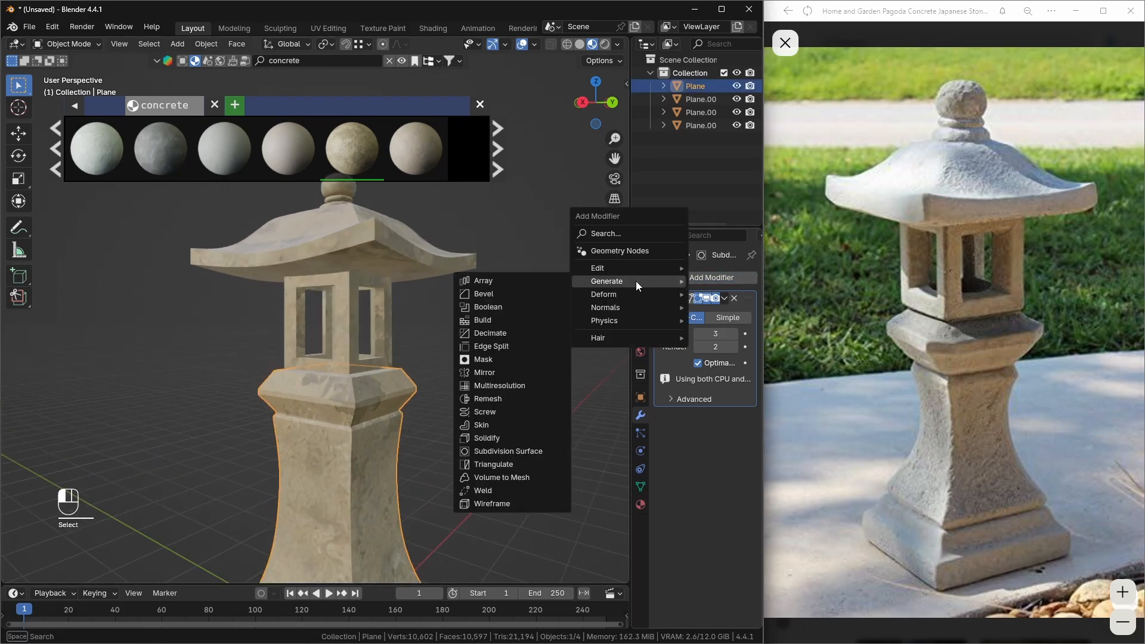
pyautogui.click(529, 294)
pyautogui.scroll(-3, 495, 346)
pyautogui.scroll(5, 451, 334)
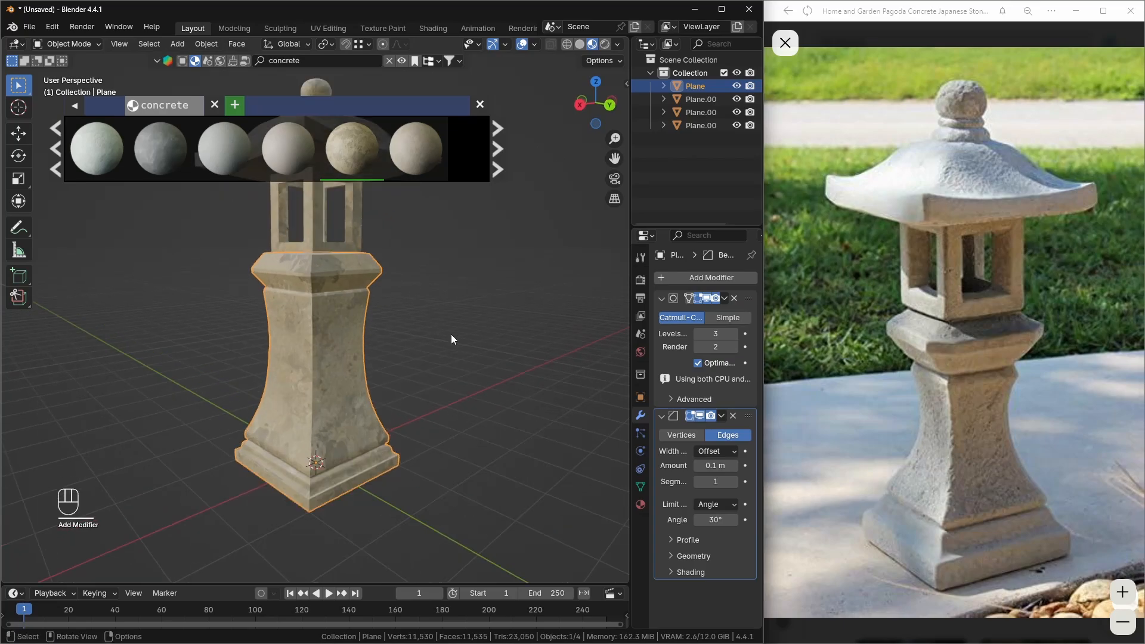
pyautogui.moveTo(317, 367); pyautogui.dragTo(349, 398, button='middle')
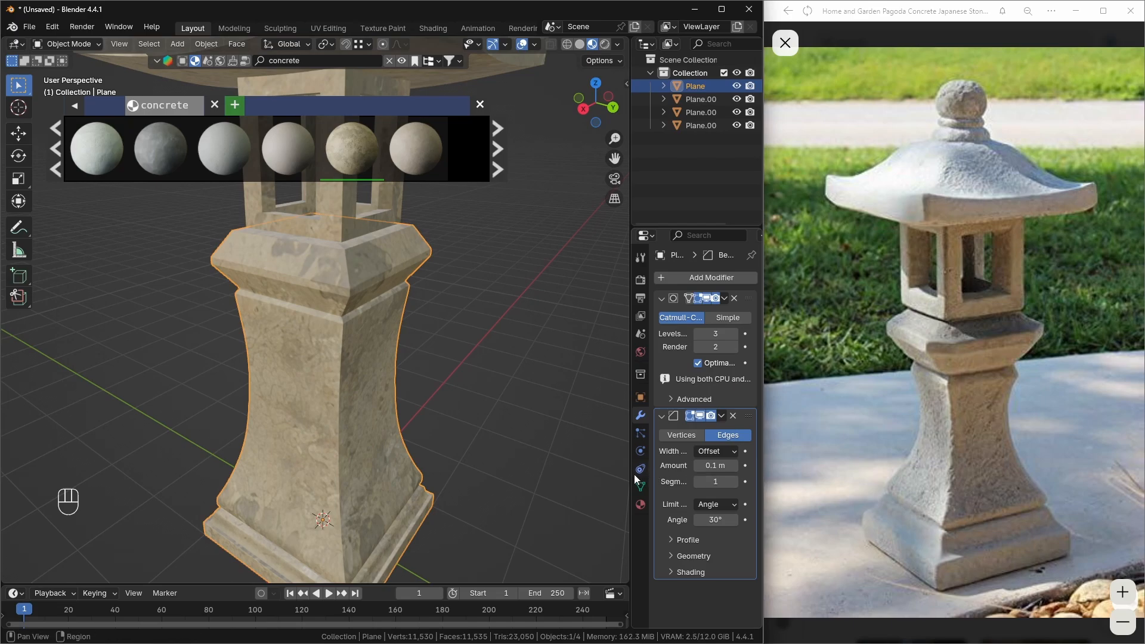
# - Widen the modifier properties area and limit the pedestal's bevel by Weight
pyautogui.moveTo(629, 476); pyautogui.dragTo(572, 476)
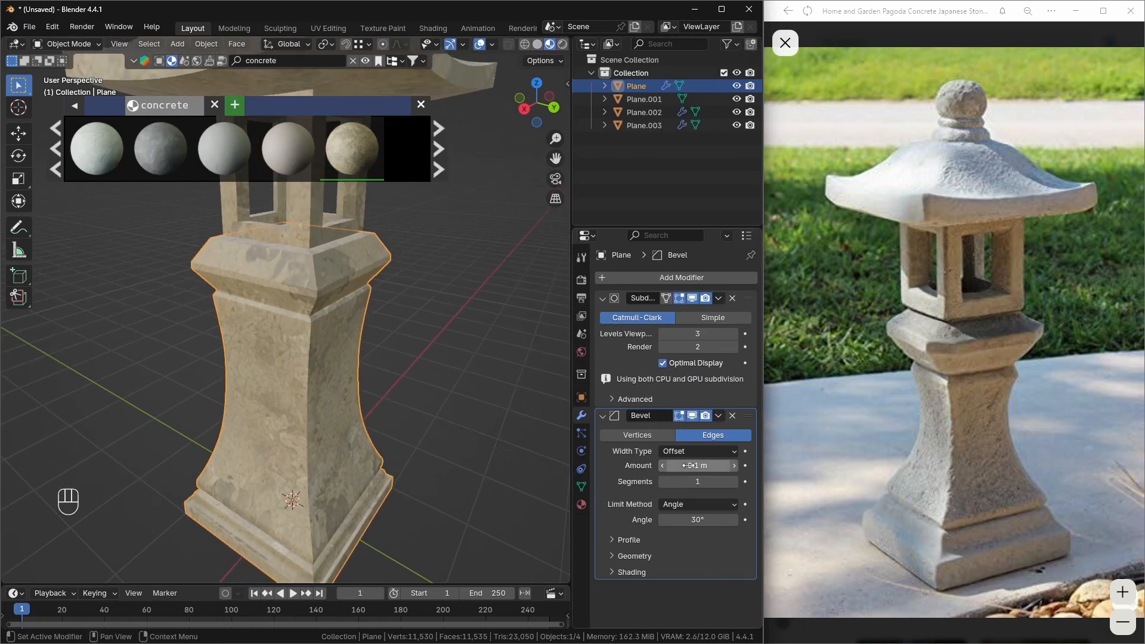
pyautogui.moveTo(513, 422); pyautogui.dragTo(480, 403, button='middle')
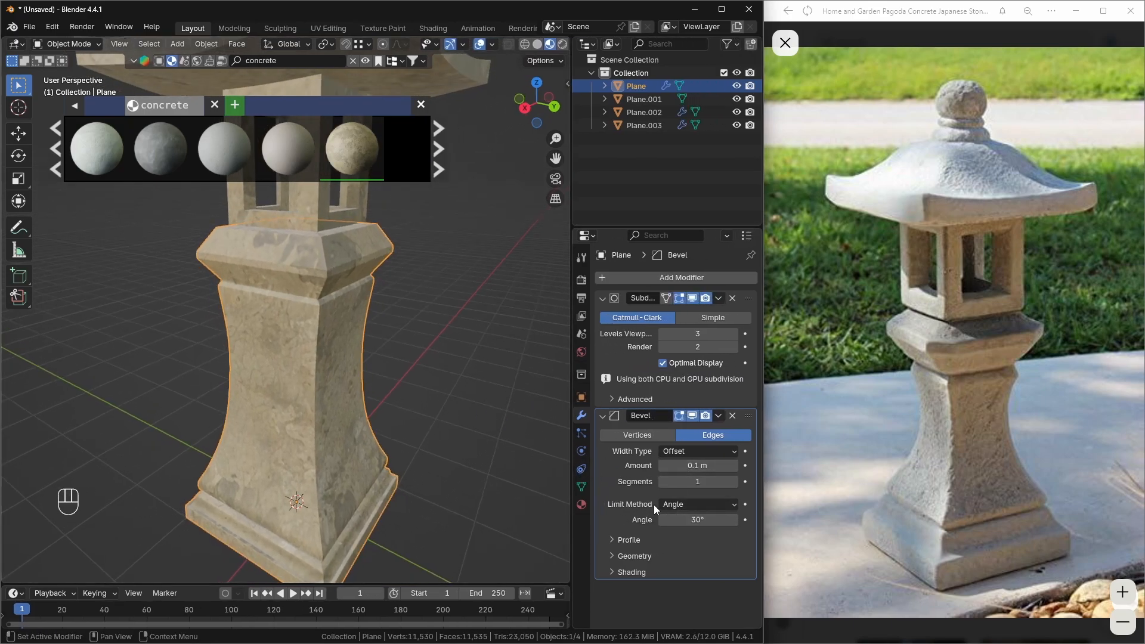
pyautogui.click(678, 506)
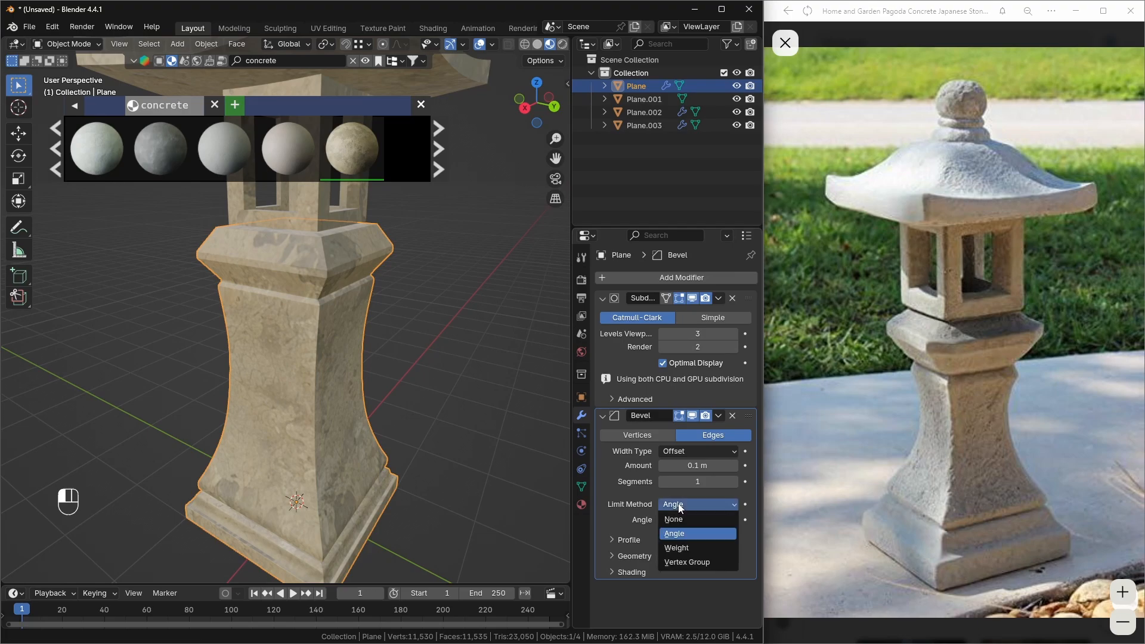
pyautogui.click(693, 548)
pyautogui.moveTo(495, 371); pyautogui.dragTo(471, 394, button='middle')
# - Show the item transform properties beside the viewport and enter Edit Mode on the pedestal
pyautogui.press('n')
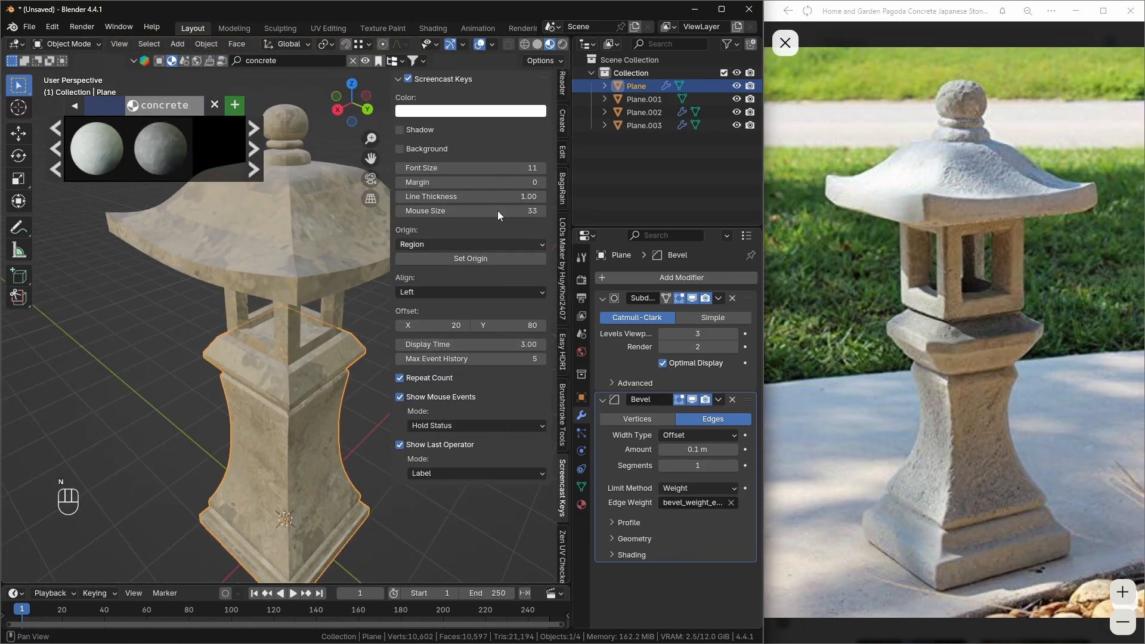
pyautogui.scroll(4, 558, 118)
pyautogui.click(563, 88)
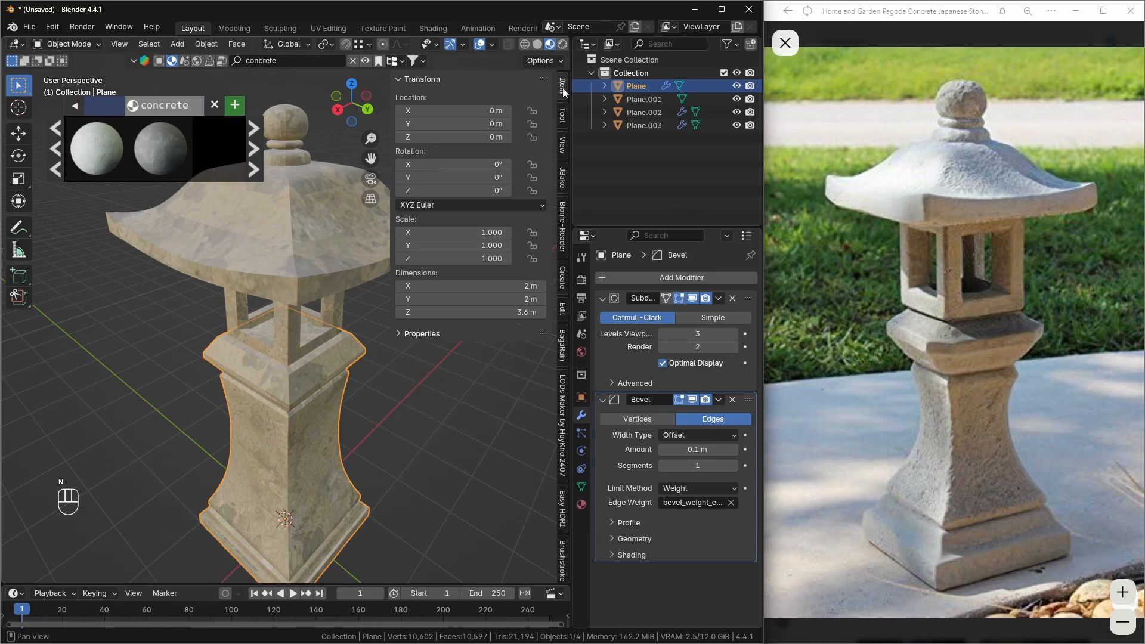
pyautogui.keyDown('shift'); pyautogui.moveTo(343, 397); pyautogui.dragTo(360, 331); pyautogui.keyUp('shift')
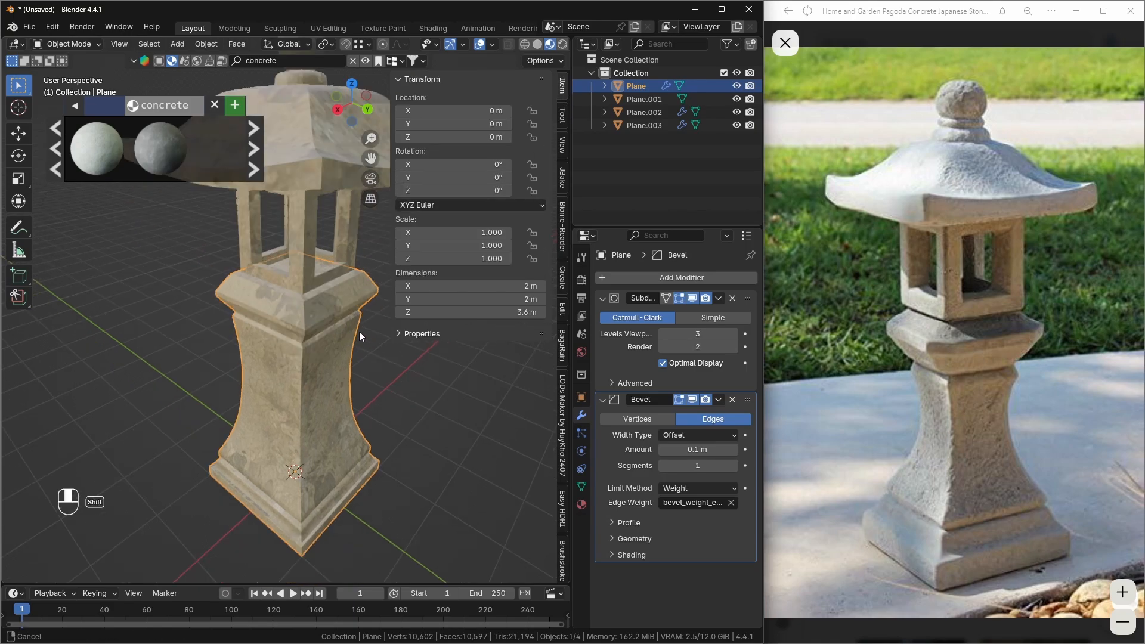
pyautogui.keyDown('shift'); pyautogui.moveTo(359, 331); pyautogui.dragTo(361, 297, button='middle'); pyautogui.keyUp('shift')
pyautogui.press('Tab')
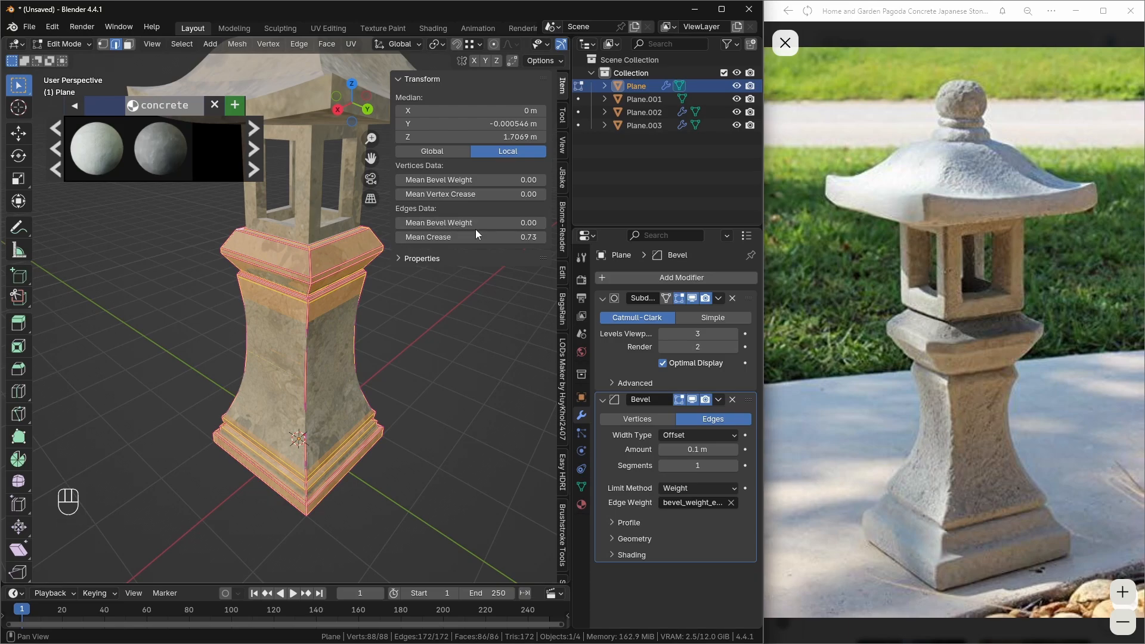
pyautogui.click(307, 329)
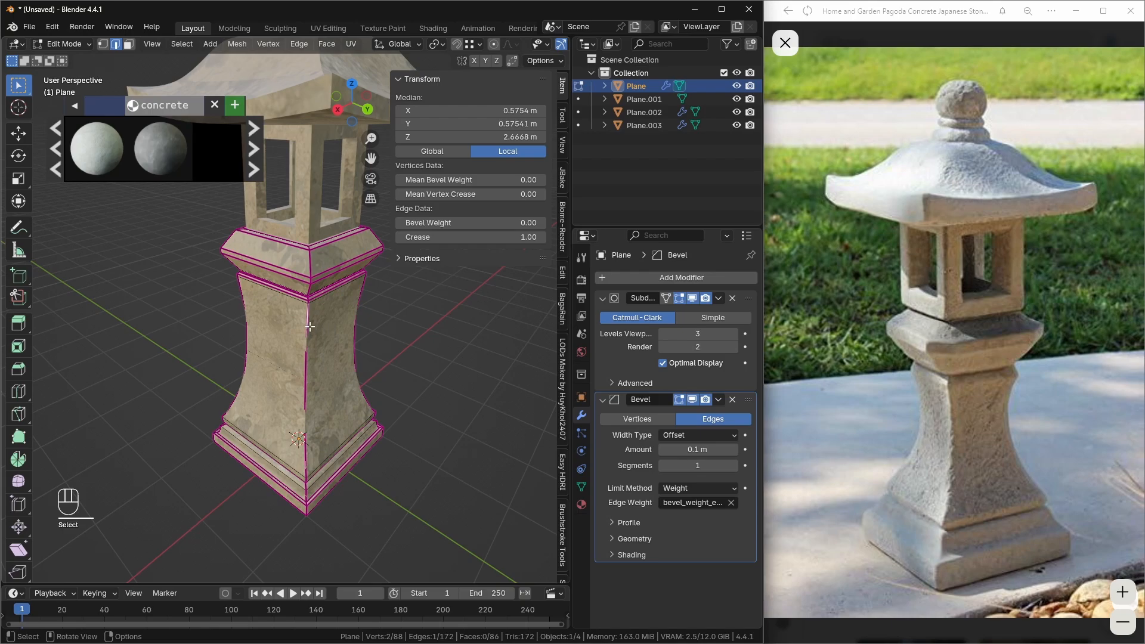
pyautogui.keyDown('alt'); pyautogui.keyDown('shift'); pyautogui.click(310, 326); pyautogui.keyUp('shift'); pyautogui.keyUp('alt')
pyautogui.moveTo(310, 326); pyautogui.dragTo(242, 323, button='middle')
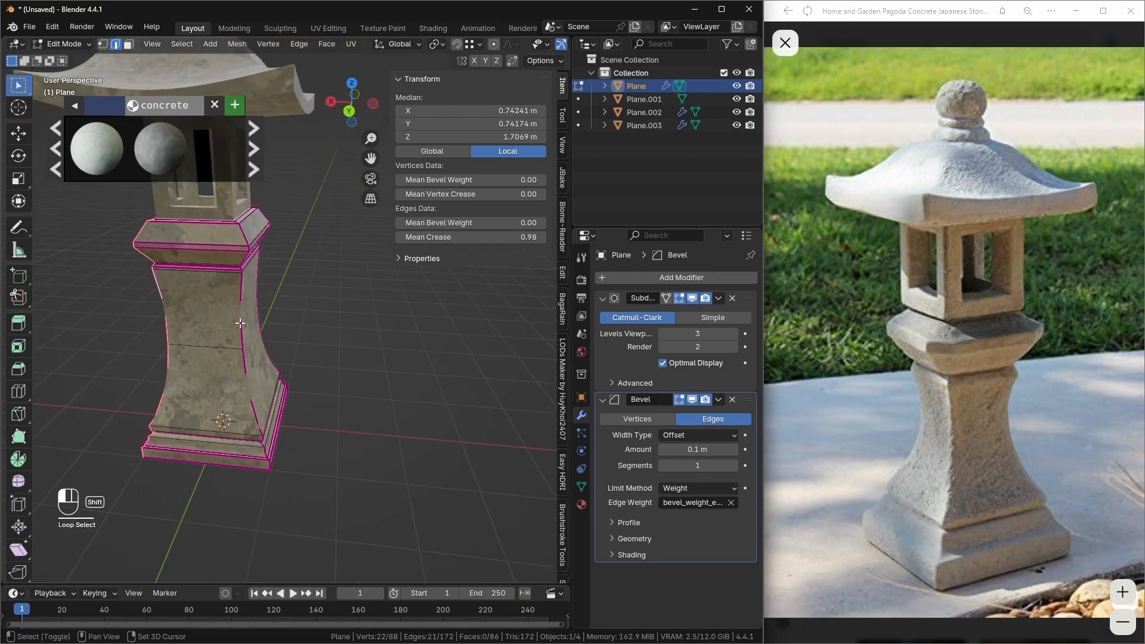
pyautogui.keyDown('shift'); pyautogui.doubleClick(240, 323); pyautogui.keyUp('shift')
pyautogui.moveTo(297, 350); pyautogui.dragTo(239, 388, button='middle')
pyautogui.moveTo(238, 388); pyautogui.dragTo(185, 385, button='middle')
pyautogui.keyDown('shift'); pyautogui.doubleClick(291, 359); pyautogui.keyUp('shift')
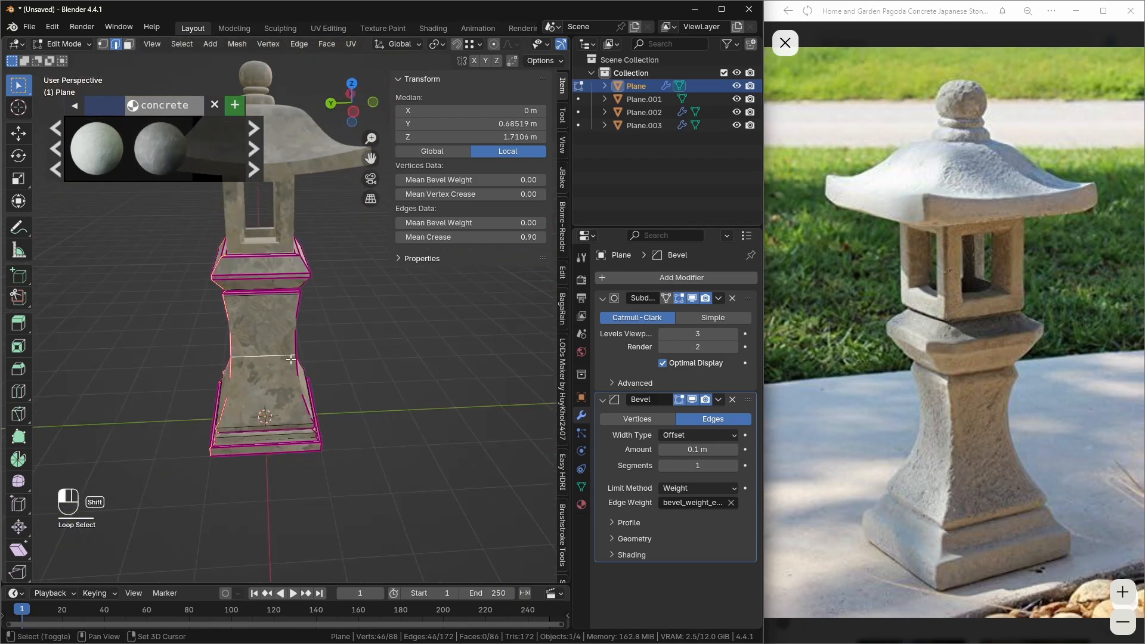
pyautogui.keyDown('alt'); pyautogui.keyDown('shift'); pyautogui.click(298, 351); pyautogui.keyUp('shift'); pyautogui.keyUp('alt')
pyautogui.moveTo(298, 350); pyautogui.dragTo(283, 358, button='middle')
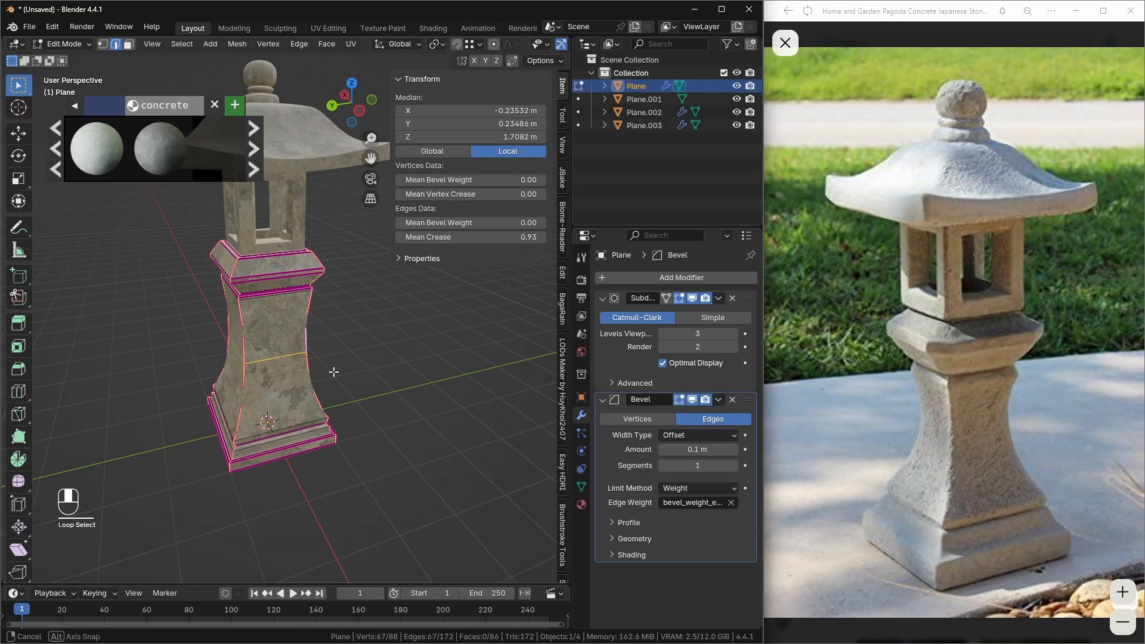
pyautogui.keyDown('ctrl'); pyautogui.keyDown('alt'); pyautogui.click(282, 358); pyautogui.keyUp('alt'); pyautogui.keyUp('ctrl')
# - Select the full-height edge loops along all four vertical corners of the pedestal
pyautogui.doubleClick(245, 347)
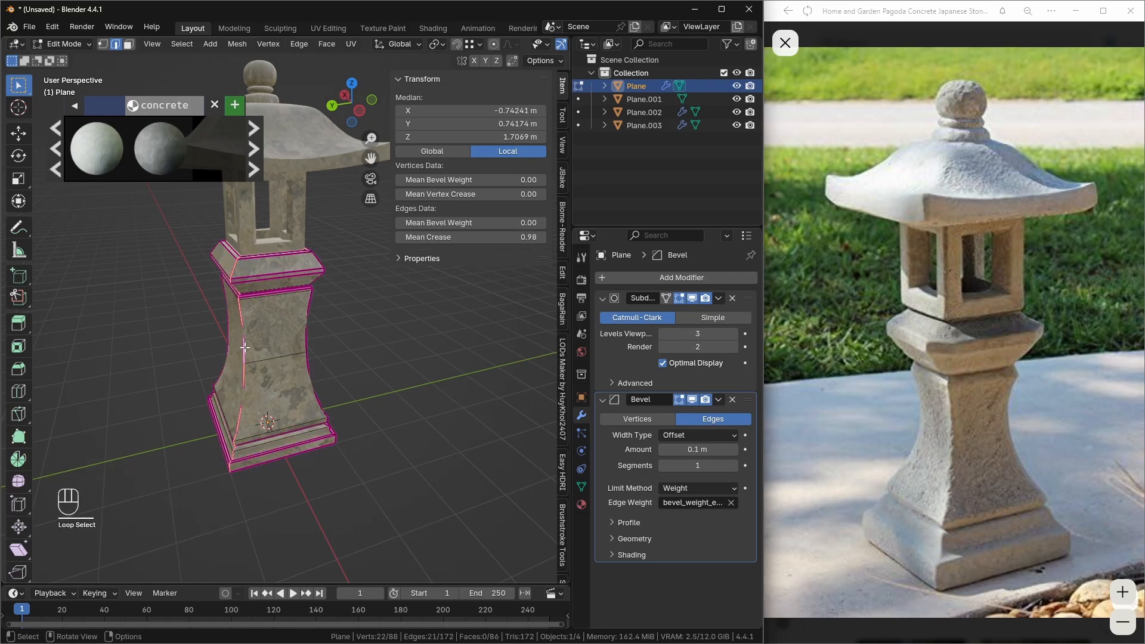
pyautogui.moveTo(245, 347); pyautogui.dragTo(151, 350, button='middle')
pyautogui.keyDown('shift'); pyautogui.doubleClick(281, 331); pyautogui.keyUp('shift')
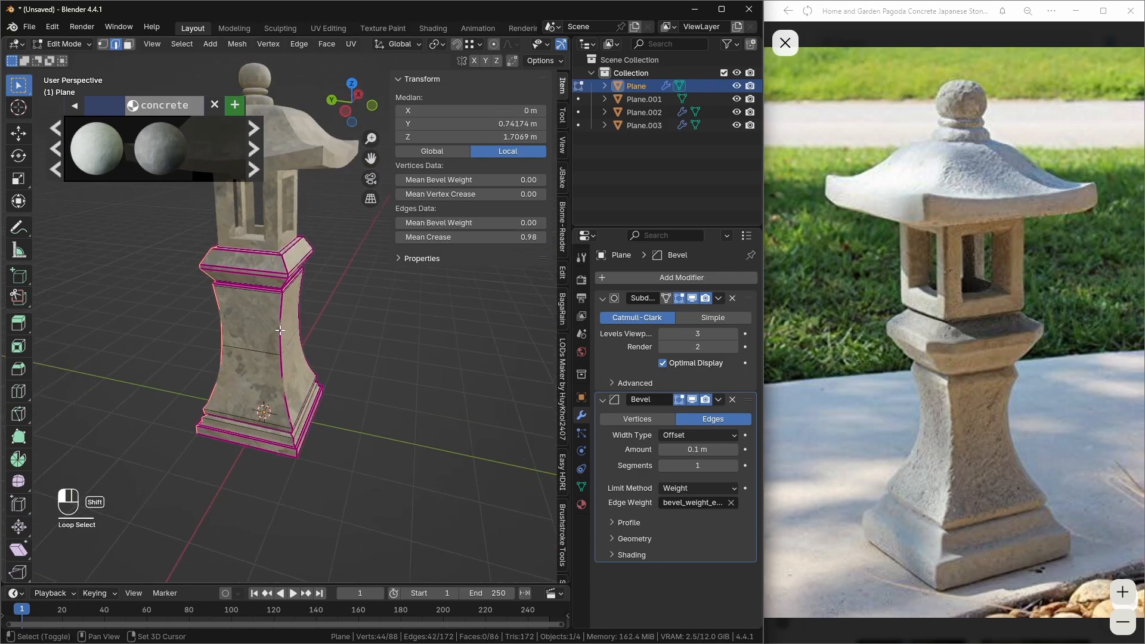
pyautogui.moveTo(330, 345)
pyautogui.mouseDown(button='middle')
pyautogui.moveTo(103, 339)
pyautogui.moveTo(172, 382)
pyautogui.moveTo(307, 350)
pyautogui.mouseUp(button='middle')
pyautogui.scroll(5, 355, 376)
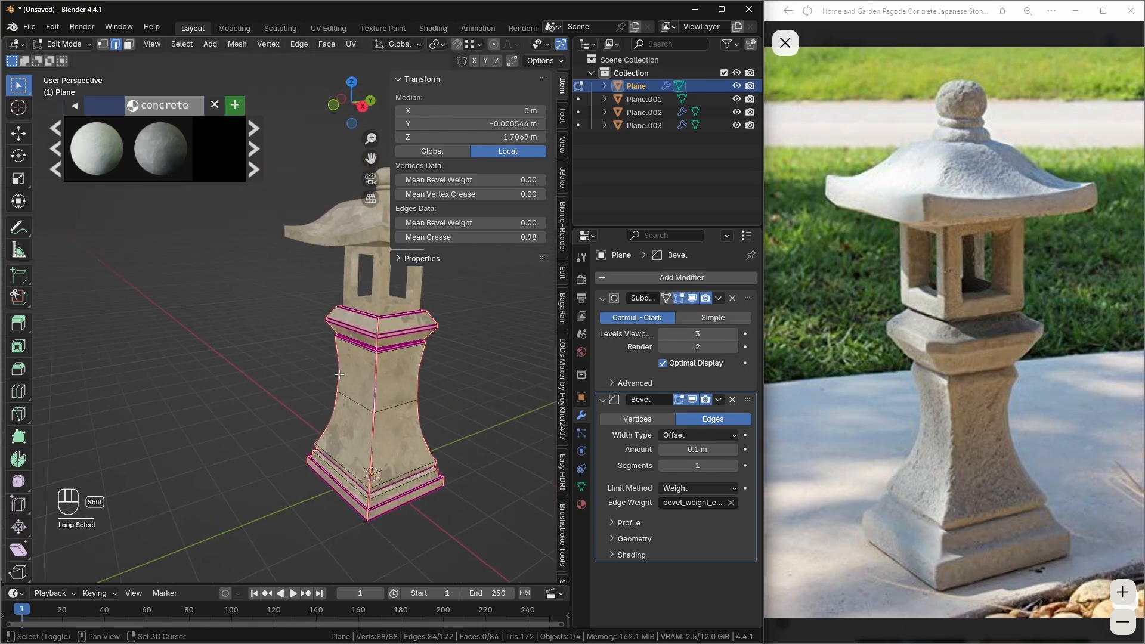
pyautogui.scroll(1, 330, 301)
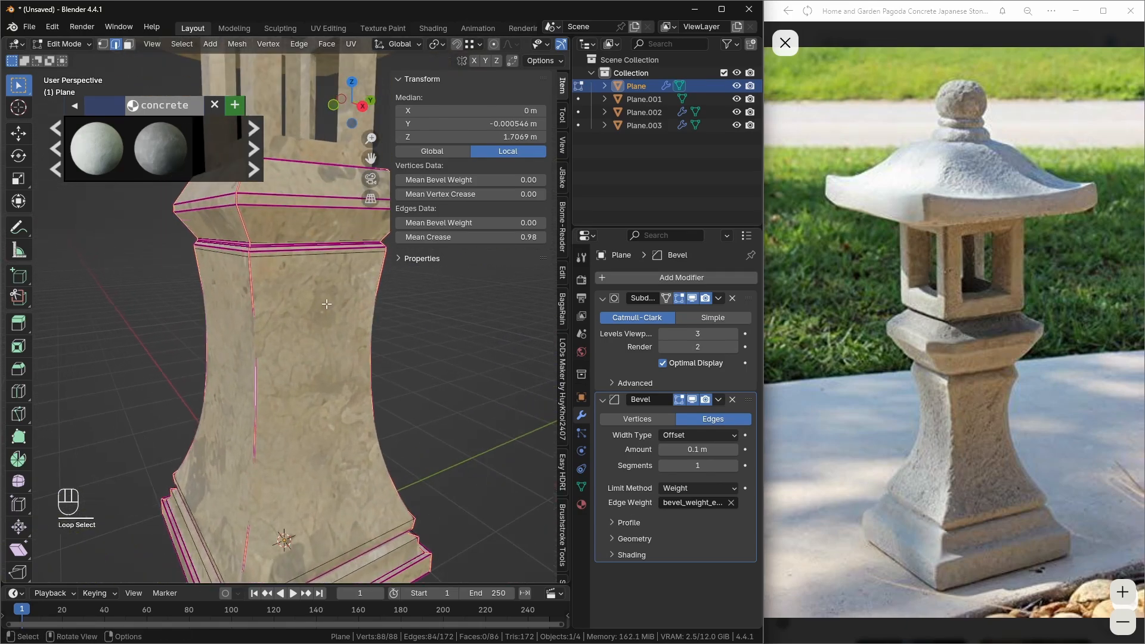
# - Set the selected corner edges' mean bevel weight to 0.27 and display the lantern in Solid shading
pyautogui.moveTo(323, 306); pyautogui.dragTo(406, 248, button='middle')
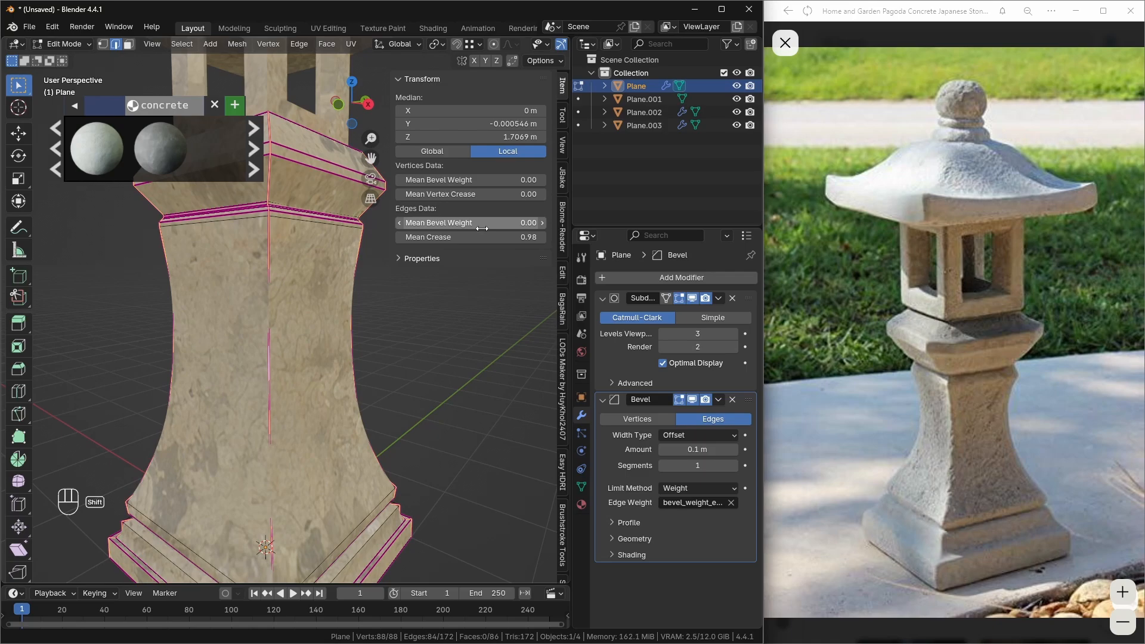
pyautogui.moveTo(482, 229); pyautogui.dragTo(509, 229)
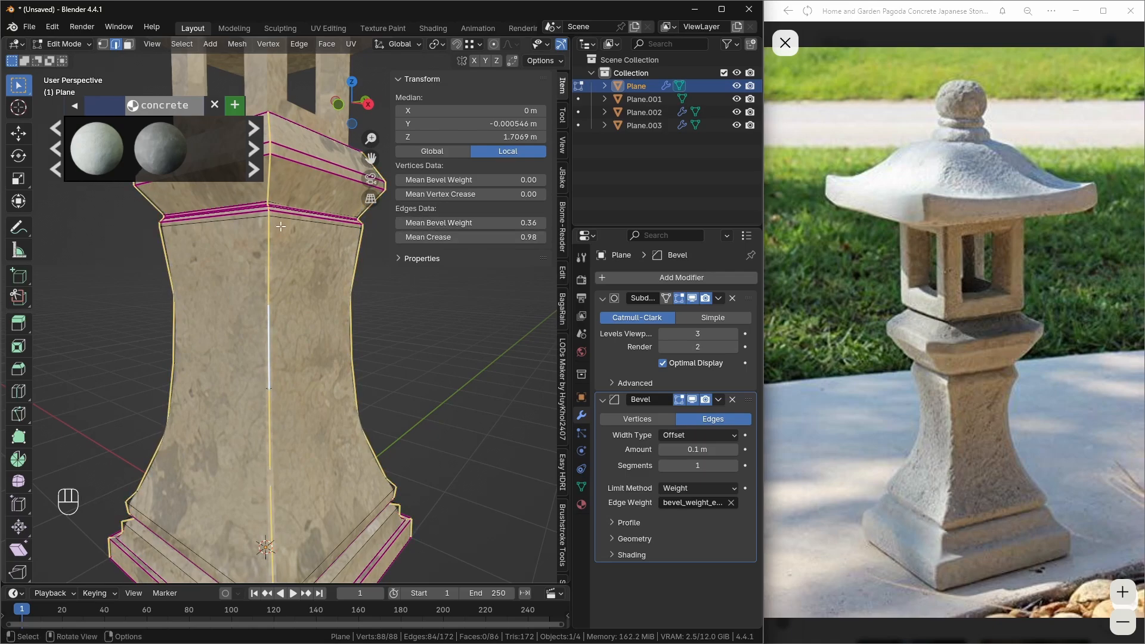
pyautogui.keyDown('shift'); pyautogui.moveTo(281, 227); pyautogui.dragTo(398, 387, button='middle'); pyautogui.keyUp('shift')
pyautogui.press('z')
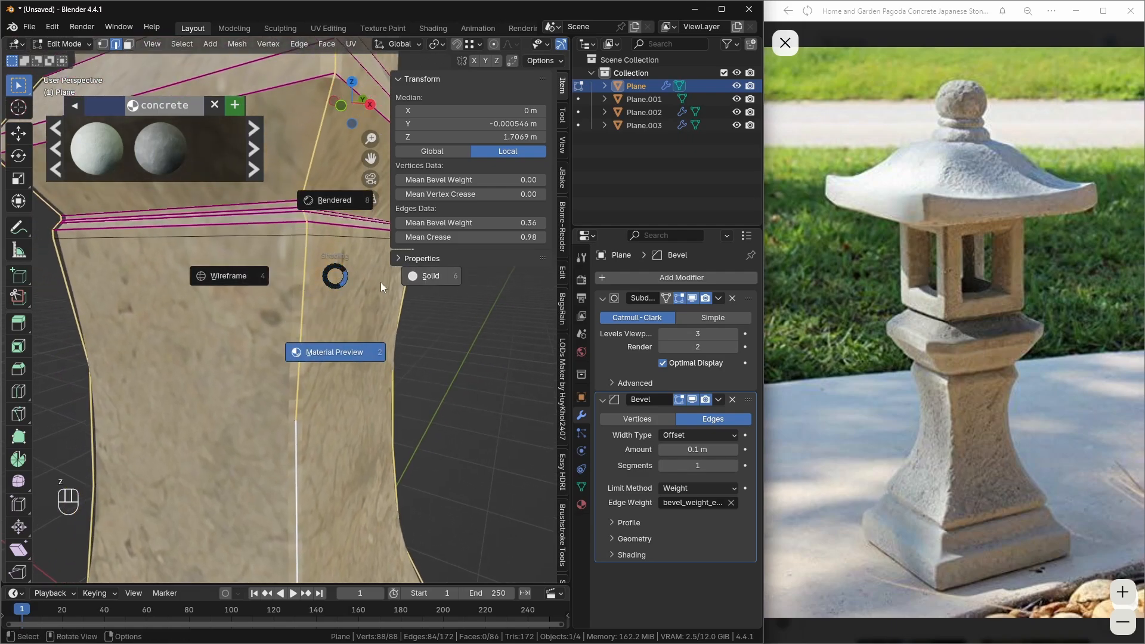
pyautogui.click(425, 282)
pyautogui.moveTo(269, 303); pyautogui.dragTo(297, 303, button='middle')
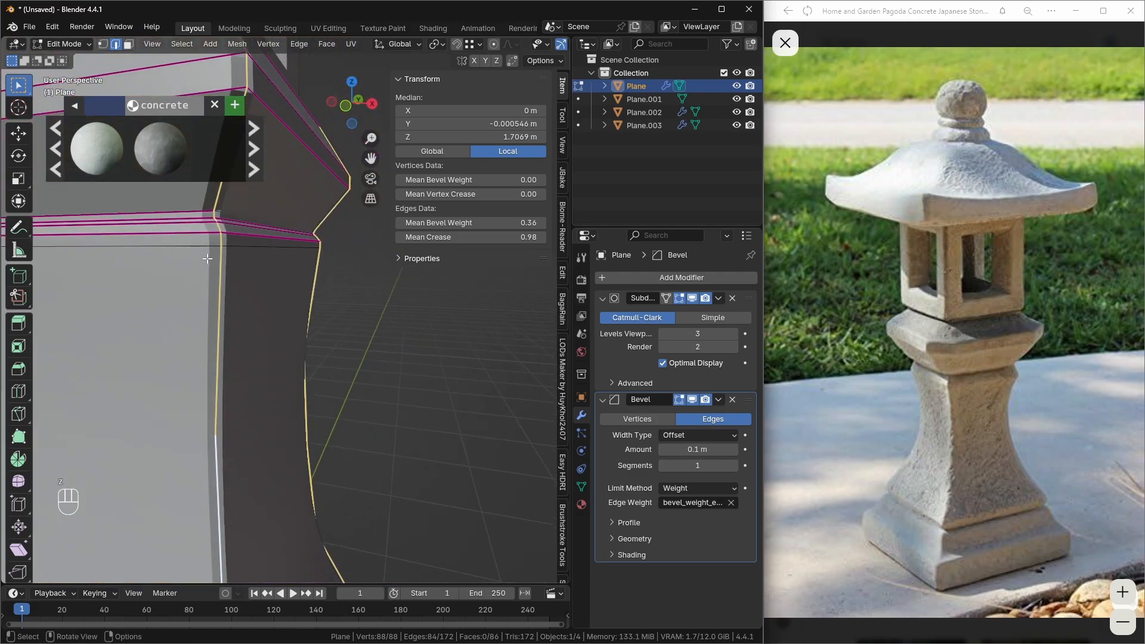
pyautogui.keyDown('shift'); pyautogui.moveTo(472, 222); pyautogui.dragTo(441, 223); pyautogui.keyUp('shift')
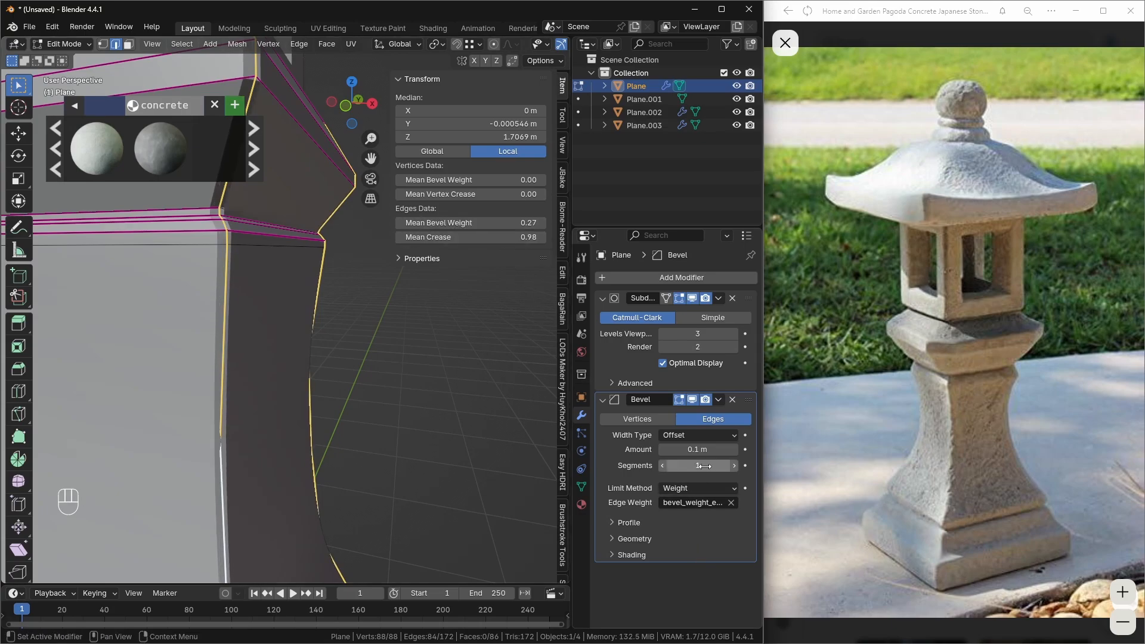
# - Set the pedestal's bevel amount to 0.087 m with 2 segments and return to Object Mode
pyautogui.keyDown('shift'); pyautogui.moveTo(698, 450); pyautogui.dragTo(680, 449); pyautogui.keyUp('shift')
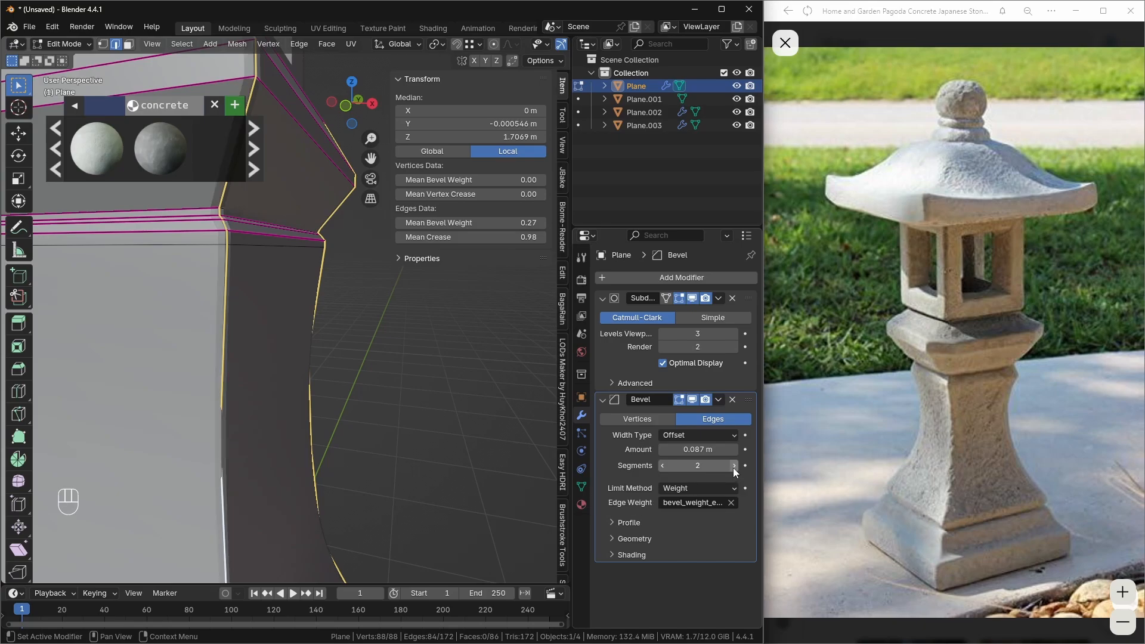
pyautogui.click(734, 466)
pyautogui.press('Tab')
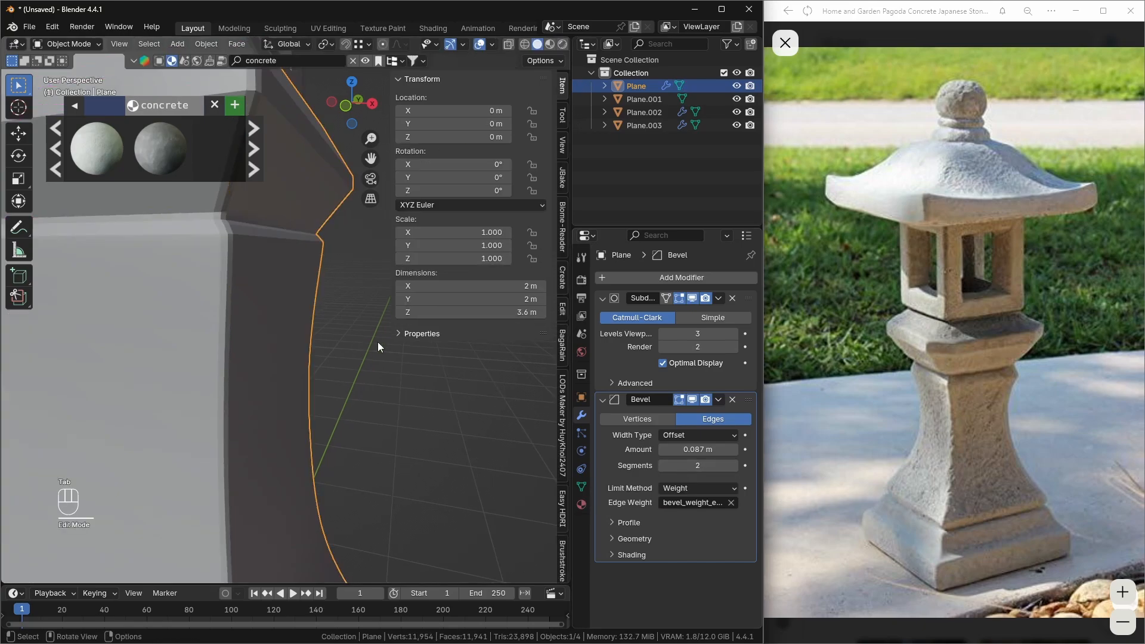
pyautogui.click(408, 420)
# - Add a Bevel modifier to the lantern's roof and limit it by Weight
pyautogui.moveTo(408, 421); pyautogui.dragTo(226, 513, button='middle')
pyautogui.scroll(-4, 358, 415)
pyautogui.click(320, 307)
pyautogui.click(609, 279)
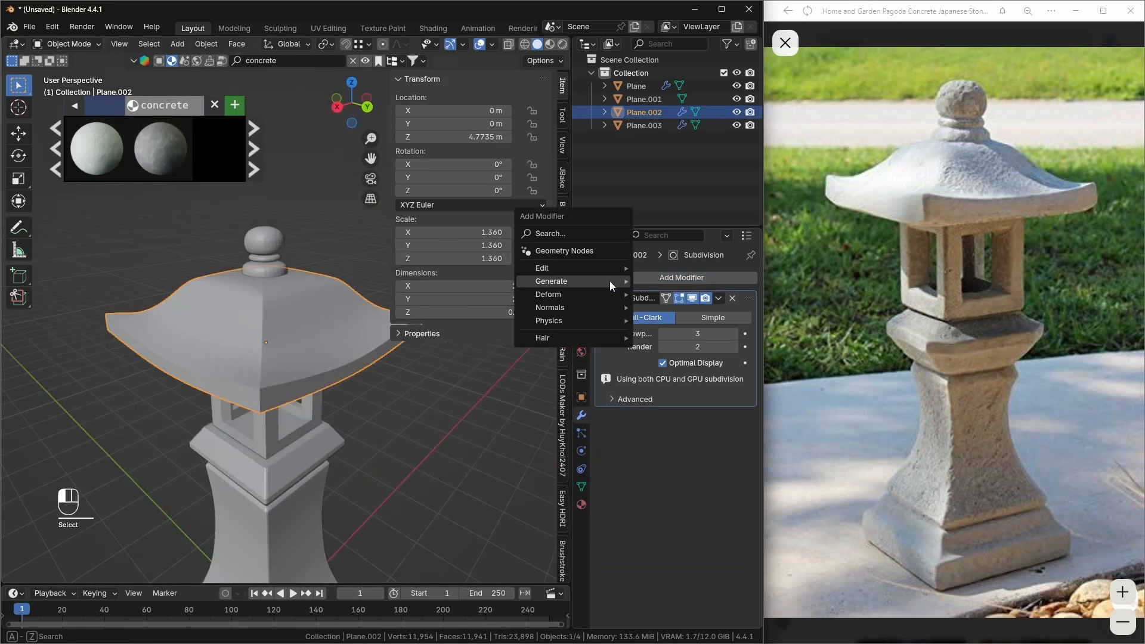
pyautogui.moveTo(599, 283)
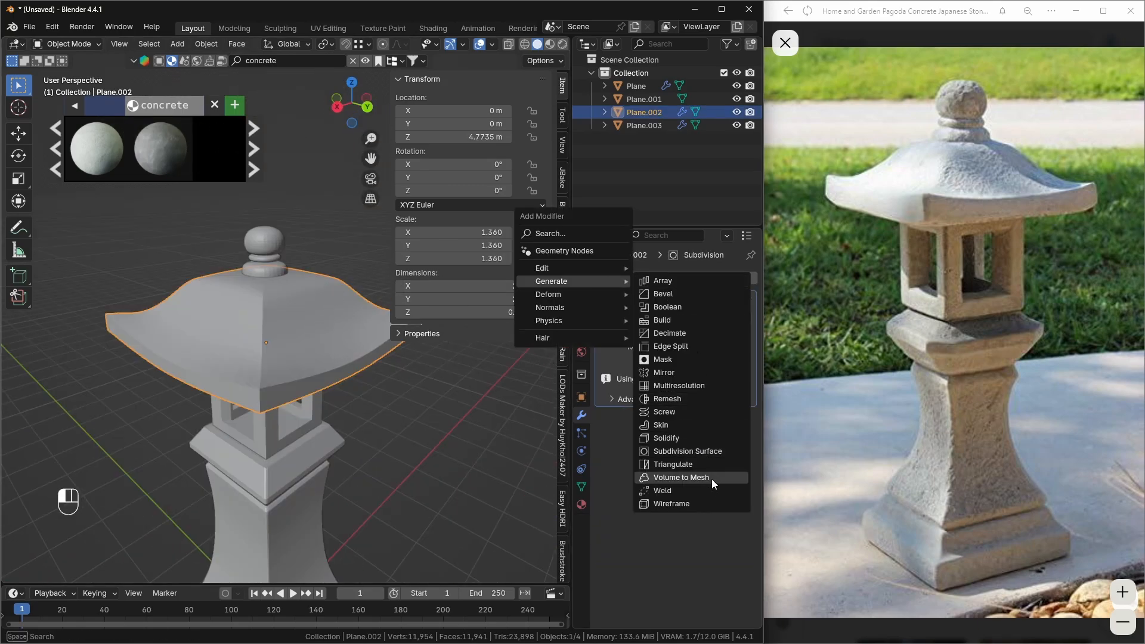
pyautogui.click(664, 294)
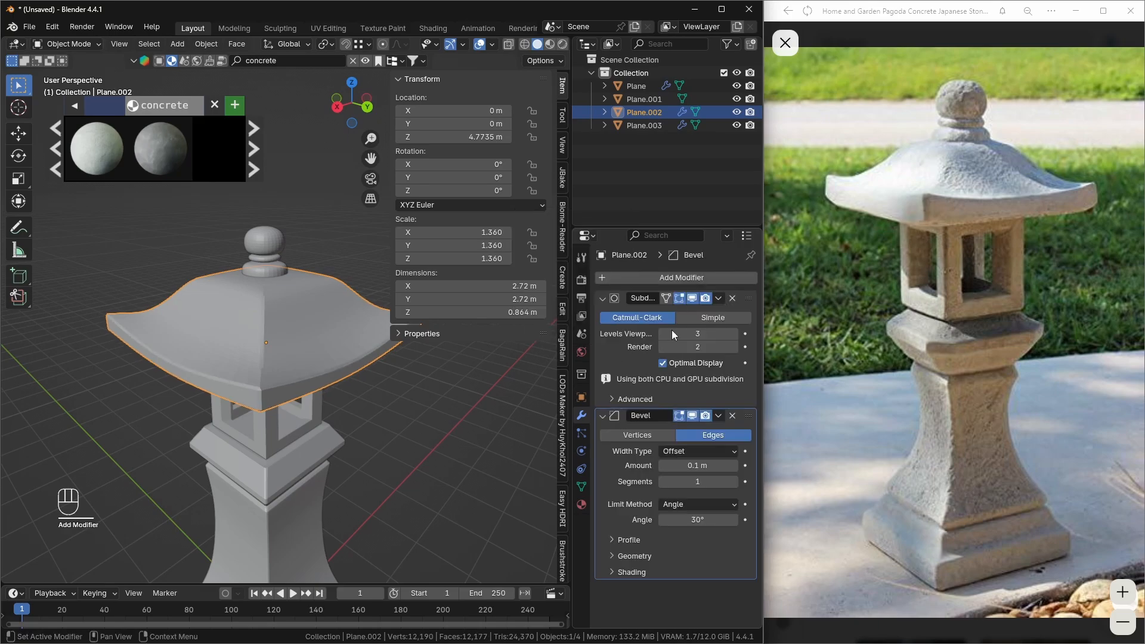
pyautogui.click(692, 504)
pyautogui.click(693, 553)
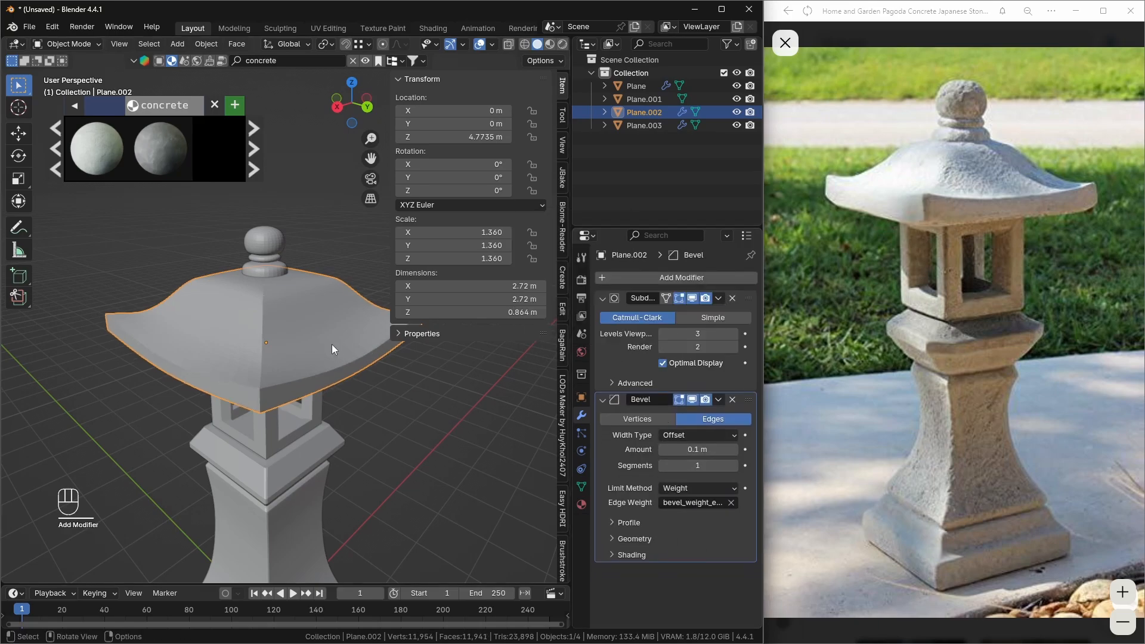
# - In the roof's Edit Mode, select the edge loops along its four sloping corner ridges
pyautogui.press('Tab')
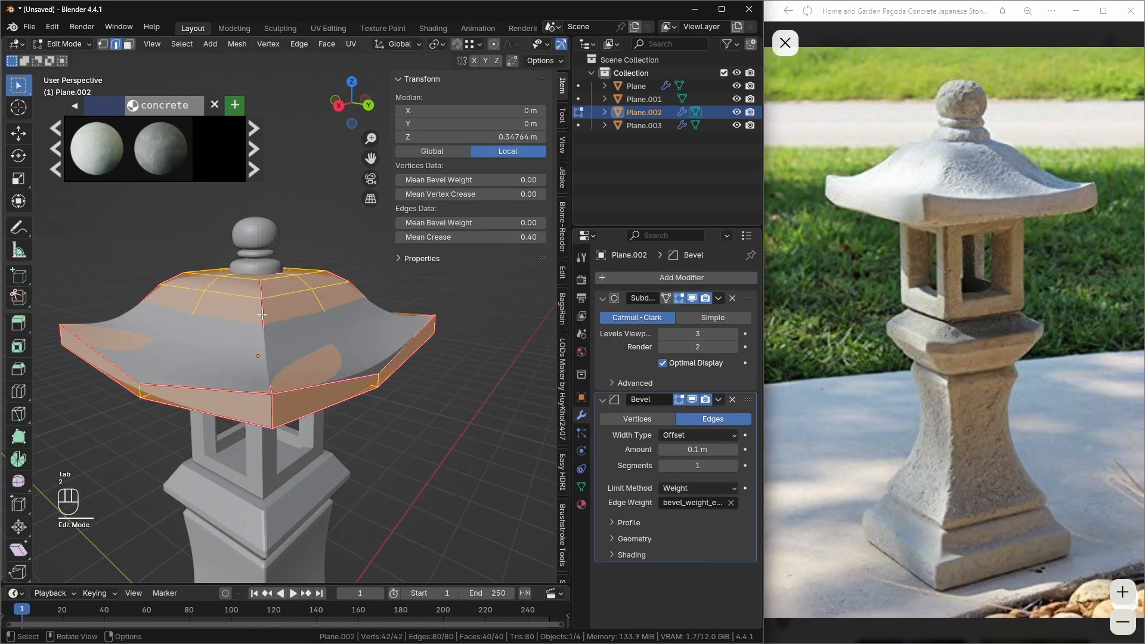
pyautogui.doubleClick(262, 316)
pyautogui.moveTo(480, 370); pyautogui.dragTo(238, 358, button='middle')
pyautogui.keyDown('shift'); pyautogui.doubleClick(360, 350); pyautogui.keyUp('shift')
pyautogui.keyDown('shift'); pyautogui.doubleClick(288, 349); pyautogui.keyUp('shift')
pyautogui.keyDown('shift'); pyautogui.moveTo(239, 358); pyautogui.dragTo(217, 331, button='middle'); pyautogui.keyUp('shift')
pyautogui.keyDown('shift'); pyautogui.doubleClick(217, 364); pyautogui.keyUp('shift')
pyautogui.keyDown('shift'); pyautogui.moveTo(216, 332); pyautogui.dragTo(263, 322, button='middle'); pyautogui.keyUp('shift')
# - Add the upper and lower rim edges around all sides of the roof's eaves to the ridge edge selection
pyautogui.moveTo(337, 329); pyautogui.dragTo(343, 338, button='middle')
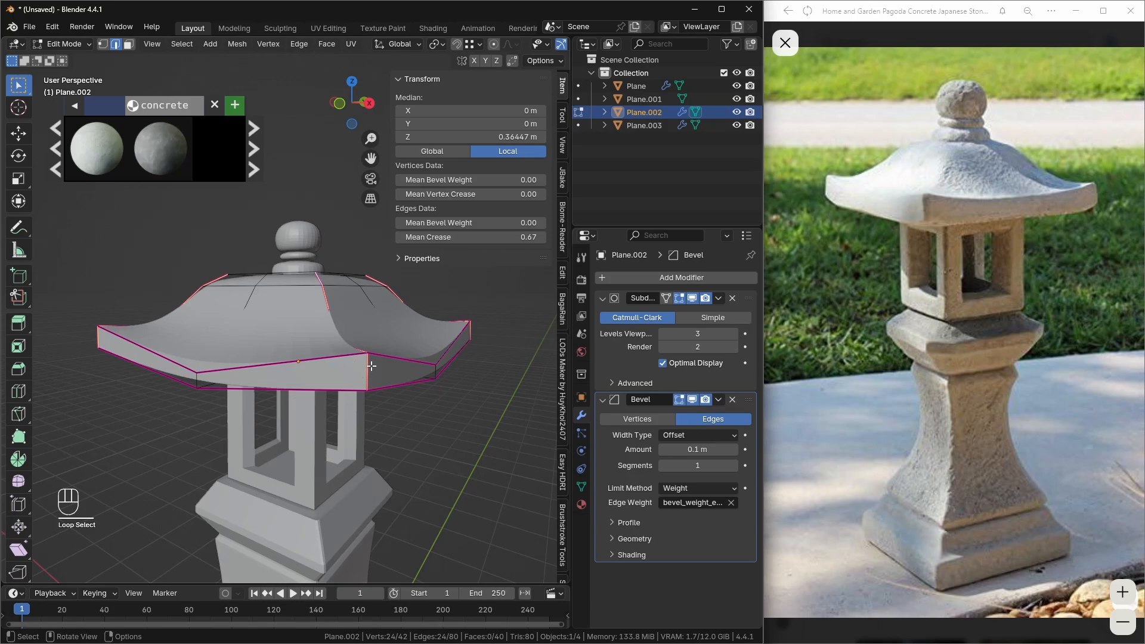
pyautogui.keyDown('shift'); pyautogui.doubleClick(322, 359); pyautogui.keyUp('shift')
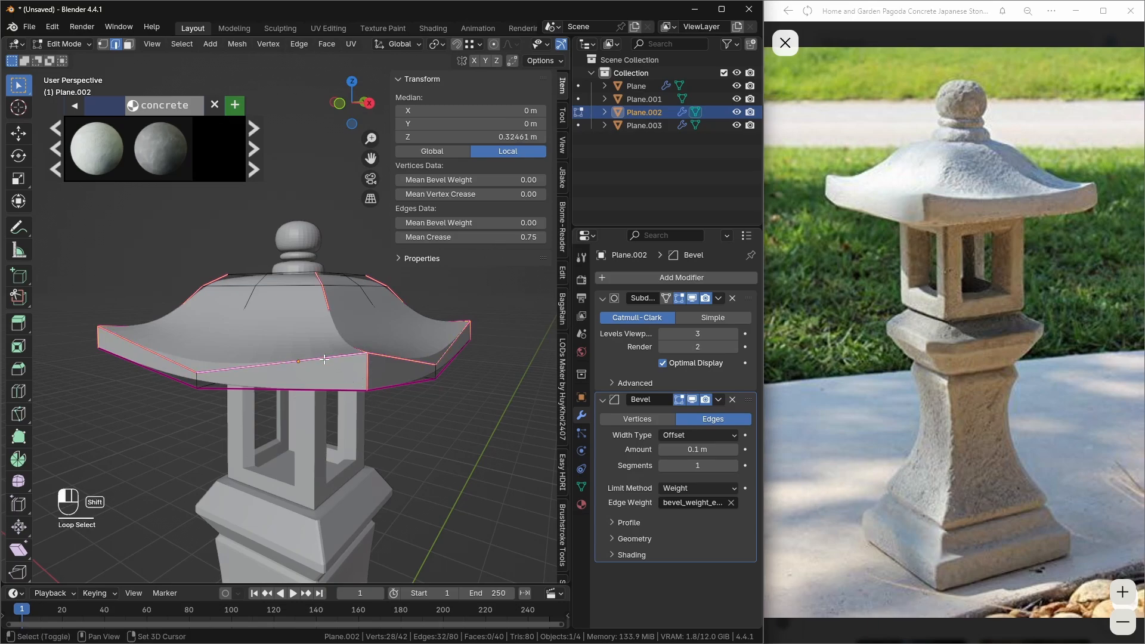
pyautogui.keyDown('shift'); pyautogui.click(358, 393); pyautogui.keyUp('shift')
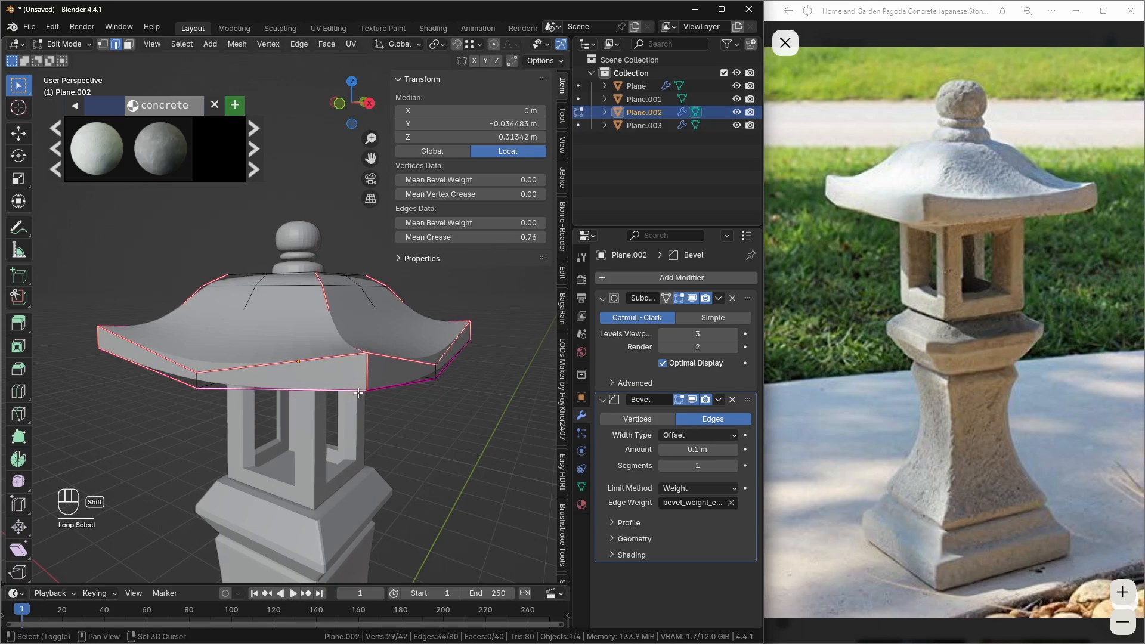
pyautogui.keyDown('shift'); pyautogui.doubleClick(387, 388); pyautogui.keyUp('shift')
pyautogui.moveTo(320, 391); pyautogui.dragTo(437, 373, button='middle')
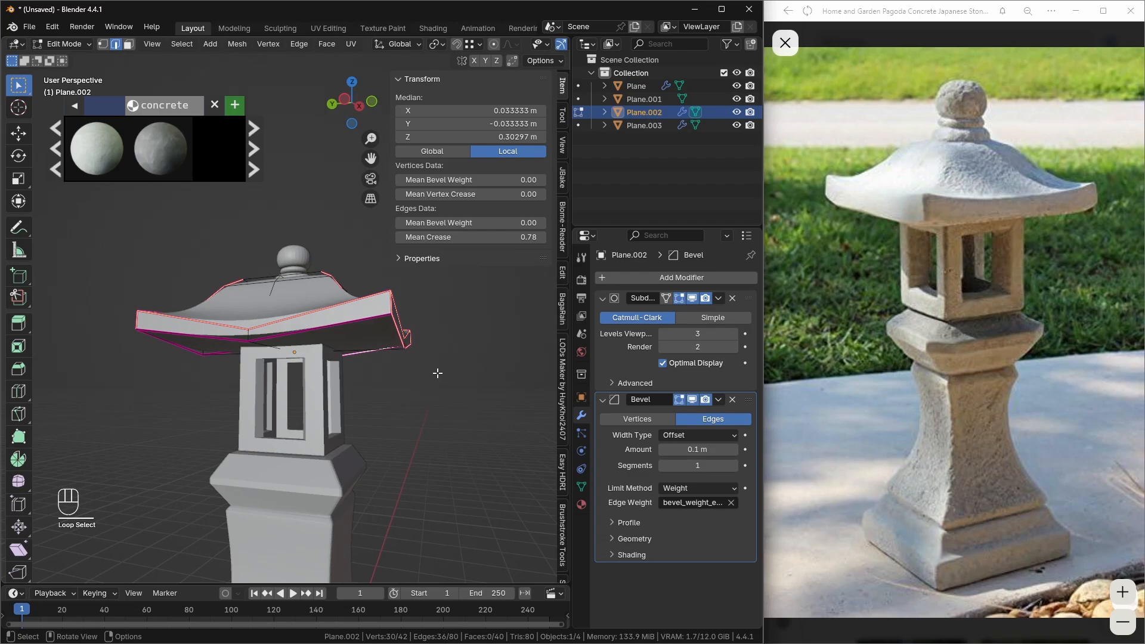
pyautogui.keyDown('shift'); pyautogui.doubleClick(334, 329); pyautogui.keyUp('shift')
pyautogui.moveTo(335, 329)
pyautogui.mouseDown(button='middle')
pyautogui.moveTo(313, 362)
pyautogui.moveTo(348, 317)
pyautogui.moveTo(296, 330)
pyautogui.moveTo(302, 343)
pyautogui.moveTo(330, 341)
pyautogui.mouseUp(button='middle')
pyautogui.keyDown('shift'); pyautogui.doubleClick(312, 362); pyautogui.keyUp('shift')
# - Set the mean bevel weight of the roof's selected ridge and rim edges to 0.55
pyautogui.scroll(1, 312, 362)
pyautogui.scroll(8, 348, 317)
pyautogui.scroll(-10, 347, 317)
pyautogui.scroll(2, 296, 331)
pyautogui.scroll(1, 296, 331)
pyautogui.scroll(1, 346, 322)
pyautogui.keyDown('shift'); pyautogui.moveTo(471, 224); pyautogui.dragTo(476, 223); pyautogui.keyUp('shift')
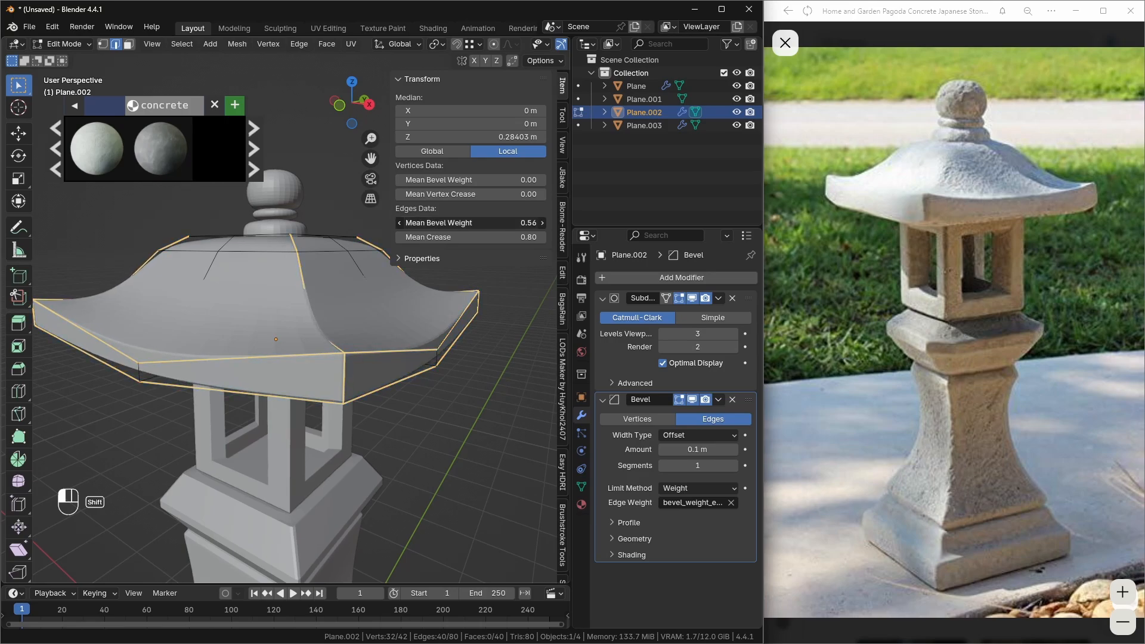
pyautogui.keyDown('shift'); pyautogui.moveTo(477, 223); pyautogui.dragTo(478, 223); pyautogui.keyUp('shift')
# - Set the roof's bevel amount to 0.247 m with 2 segments and return to Object Mode
pyautogui.keyDown('shift'); pyautogui.moveTo(698, 449); pyautogui.dragTo(709, 450); pyautogui.keyUp('shift')
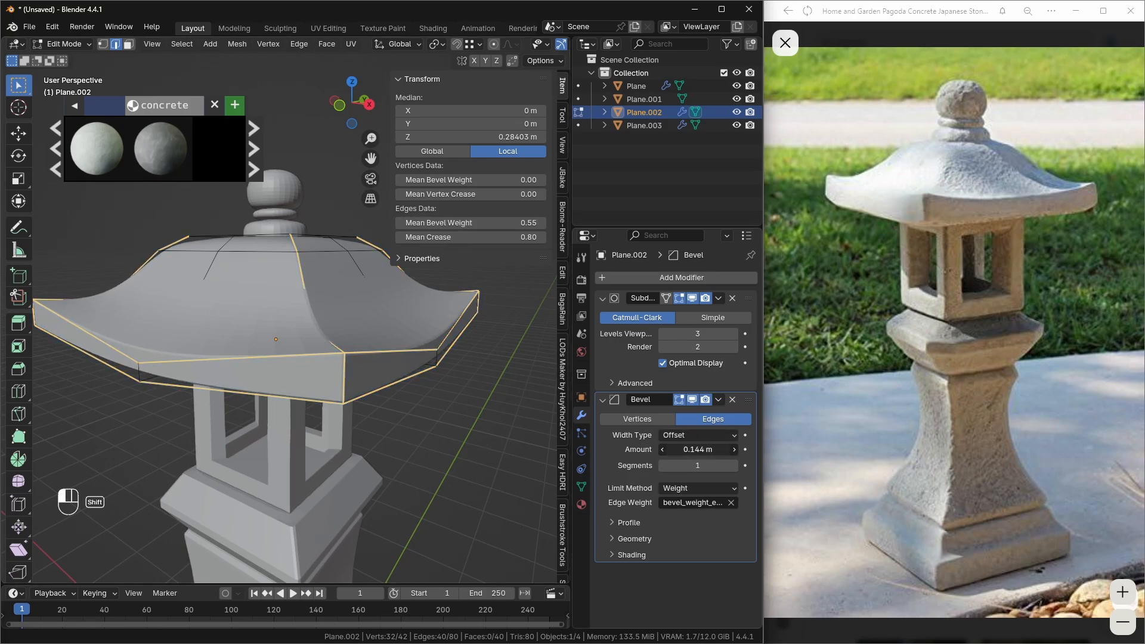
pyautogui.click(734, 466)
pyautogui.press('Tab')
# - Display the whole lantern in Material Preview shading and inspect the concrete texture on its beveled parts
pyautogui.scroll(-5, 388, 387)
pyautogui.moveTo(326, 373); pyautogui.dragTo(280, 357, button='middle')
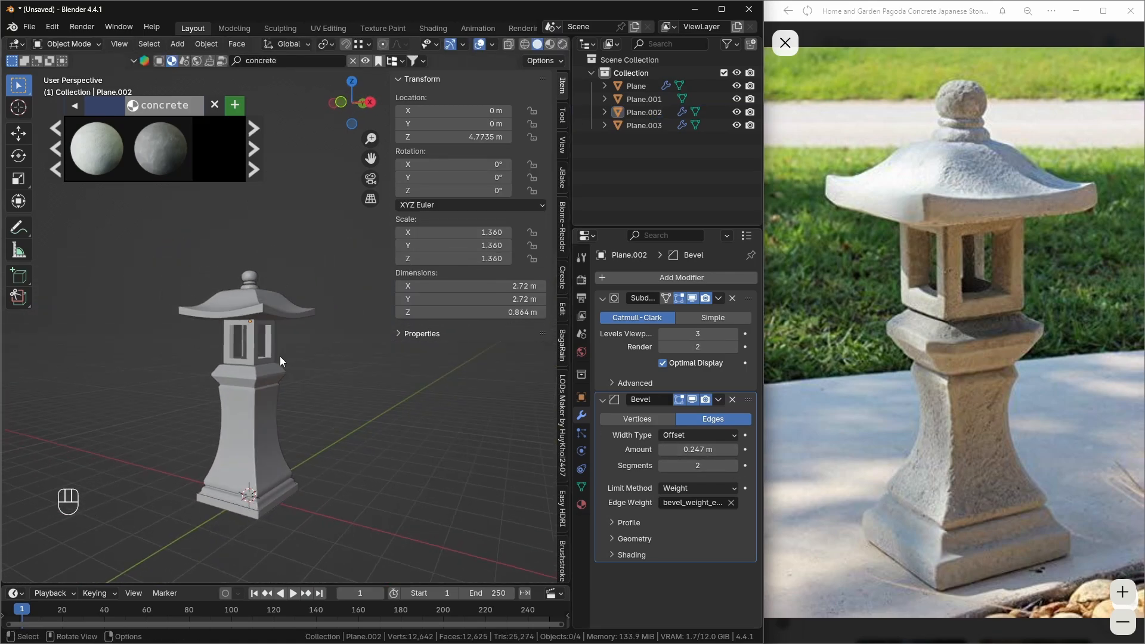
pyautogui.click(549, 44)
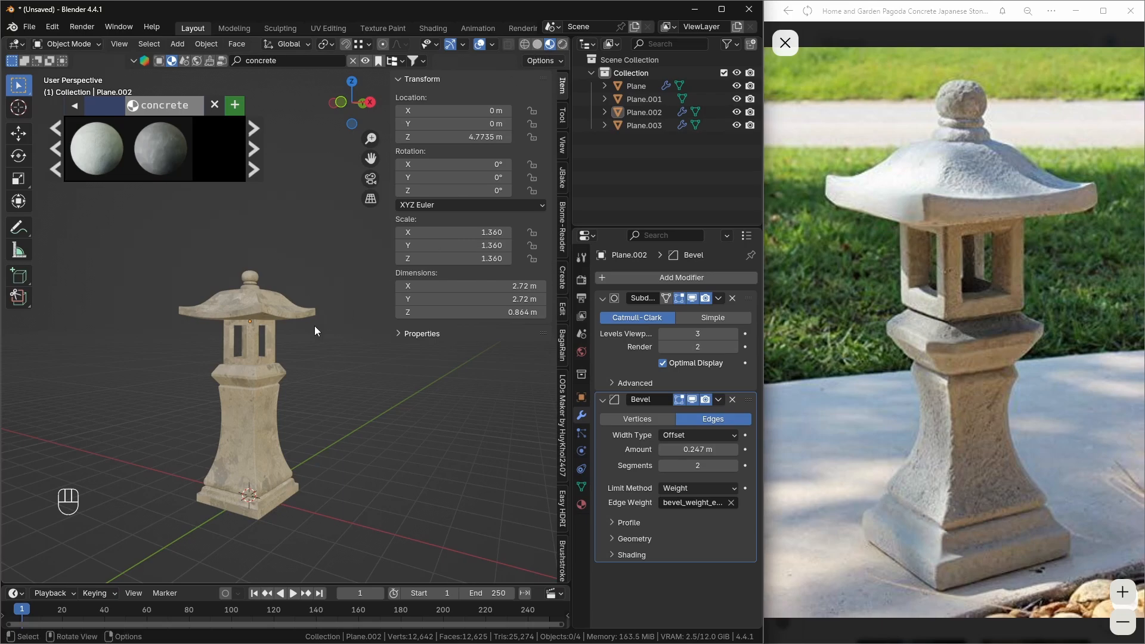
pyautogui.scroll(3, 257, 366)
pyautogui.scroll(-3, 257, 366)
pyautogui.moveTo(271, 381); pyautogui.dragTo(282, 415, button='middle')
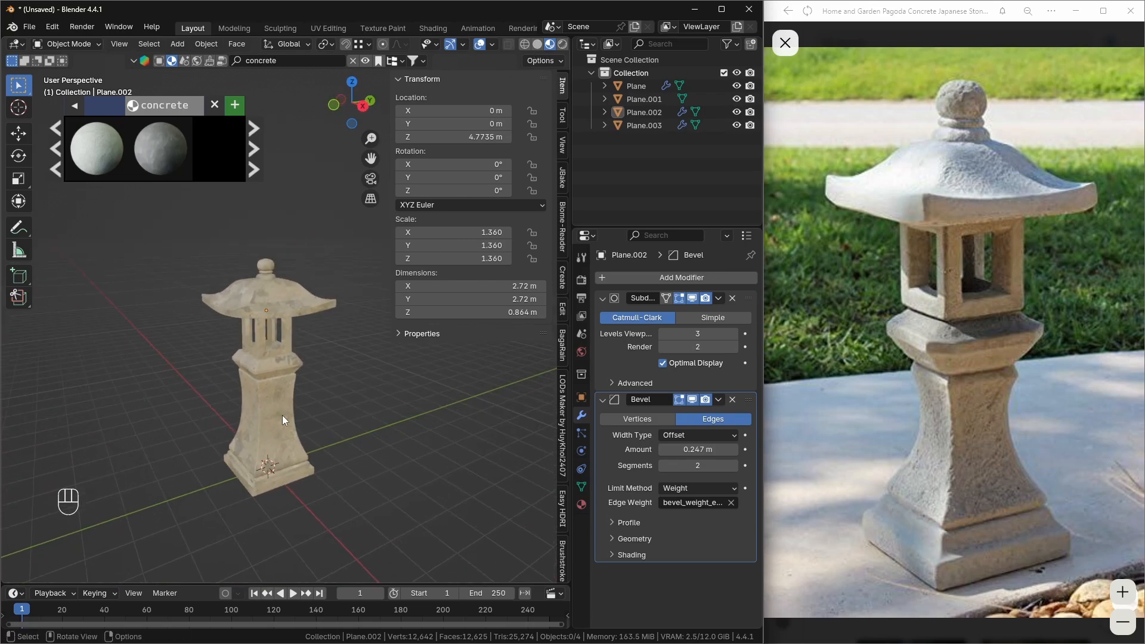